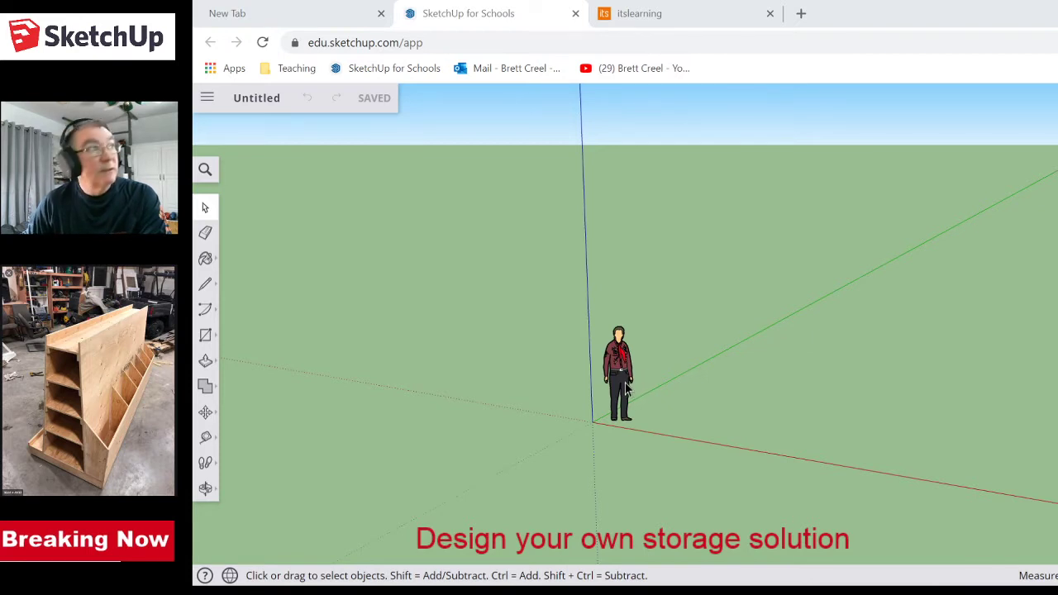
- Delete the default human figure standing near the origin
left_click(624, 381)
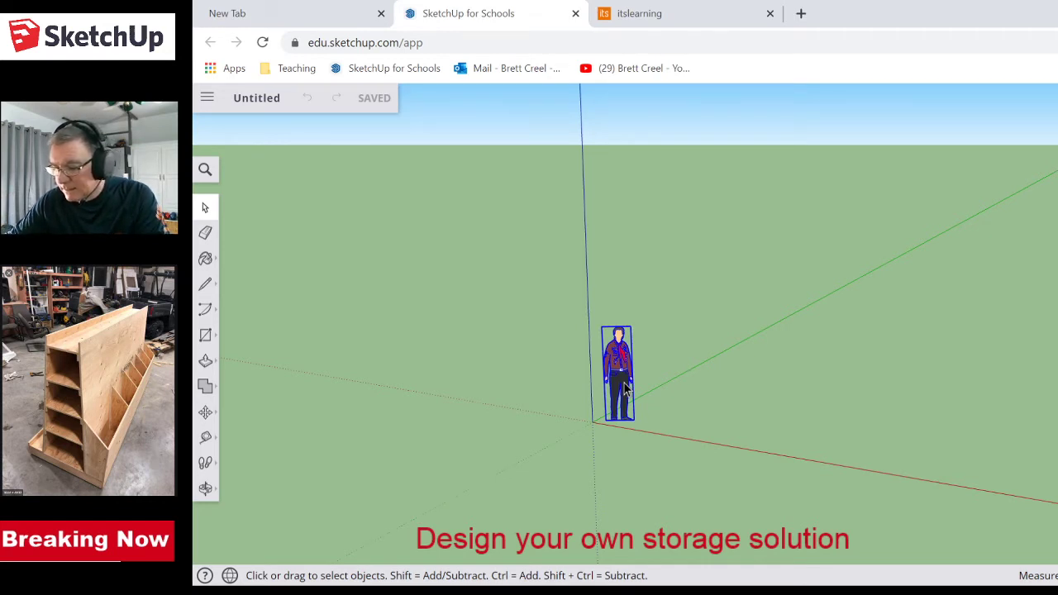
key("Delete")
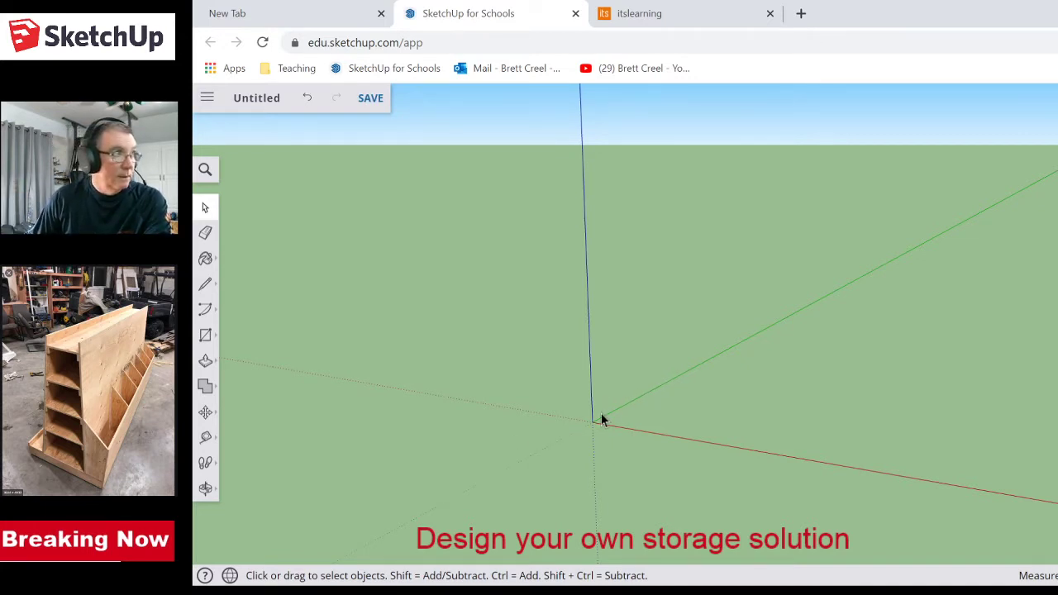
mouse_move(600, 412)
middle_mouse_down()
mouse_move(612, 415)
mouse_move(584, 405)
middle_mouse_up()
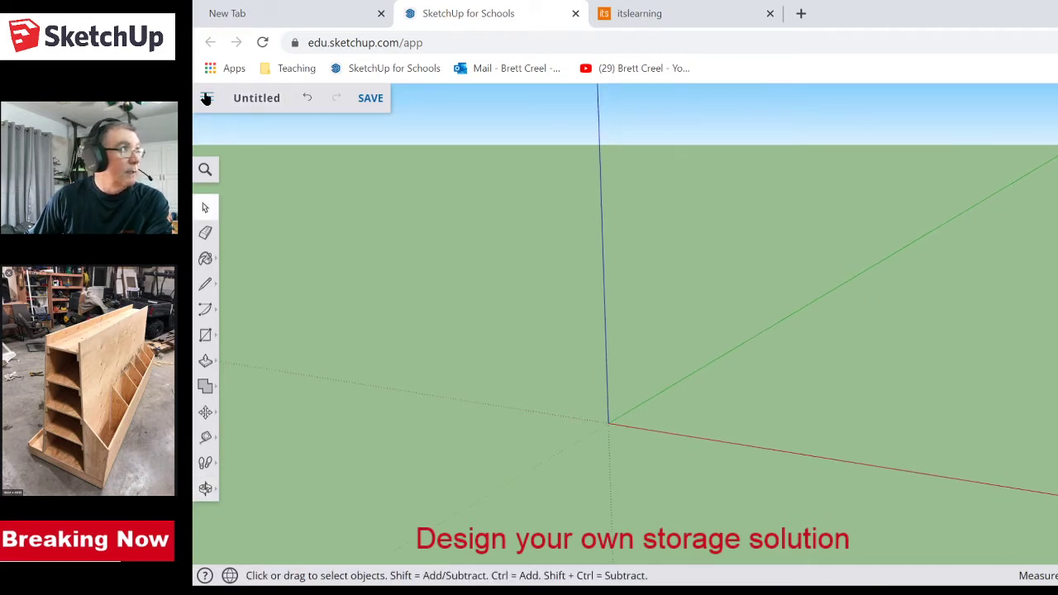
- Save the model to OneDrive under the name Plywood Storage Cart
left_click(266, 98)
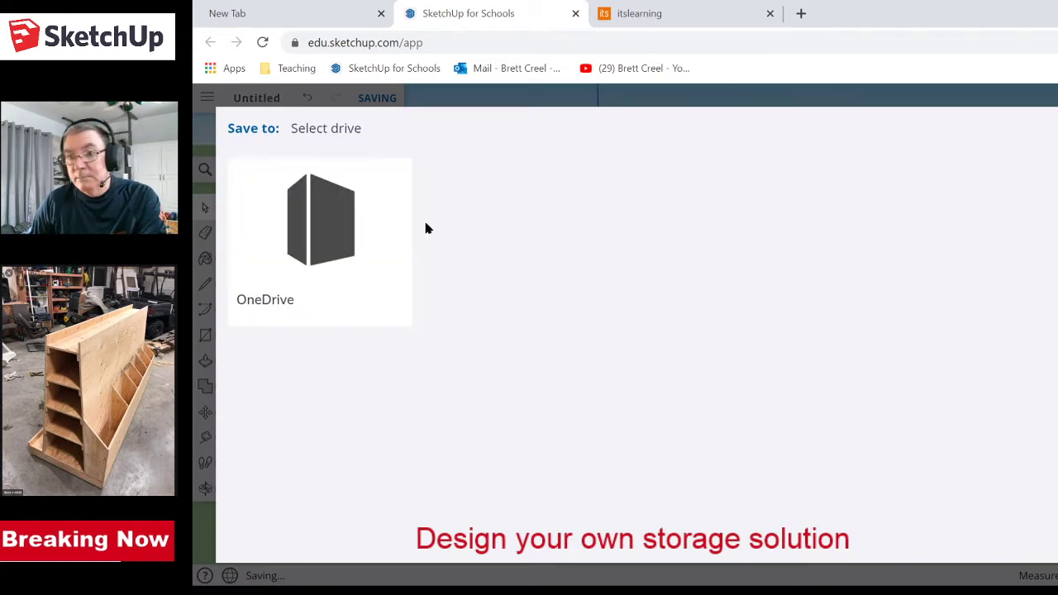
left_click(313, 235)
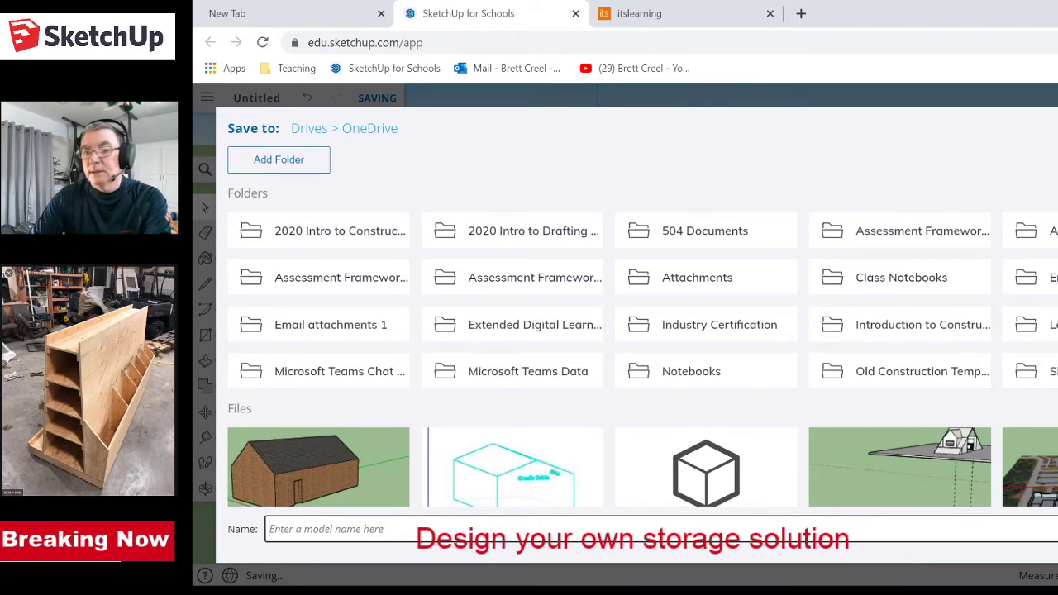
type("P")
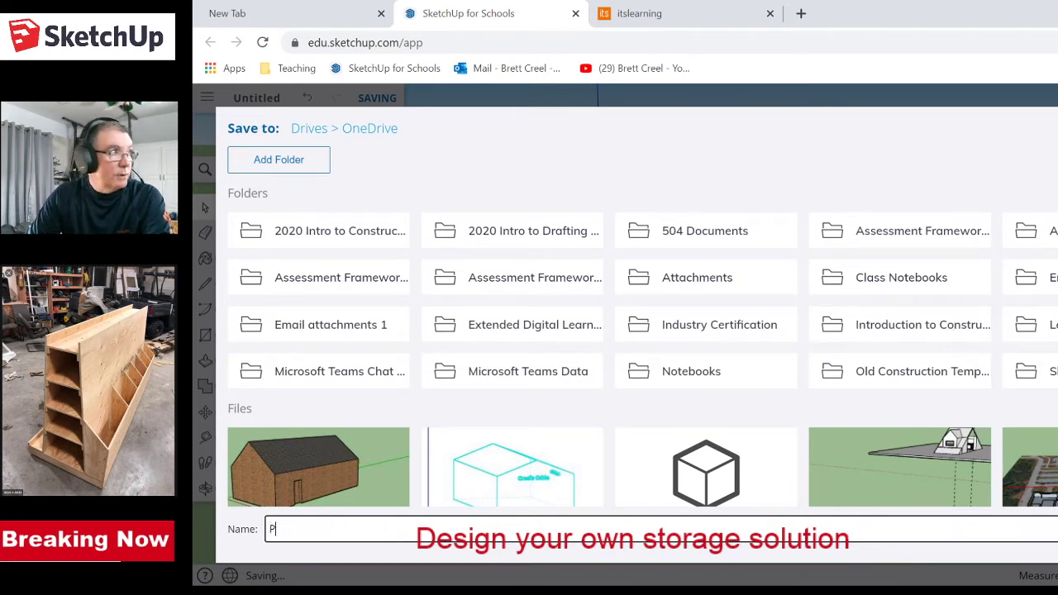
type("lywoo")
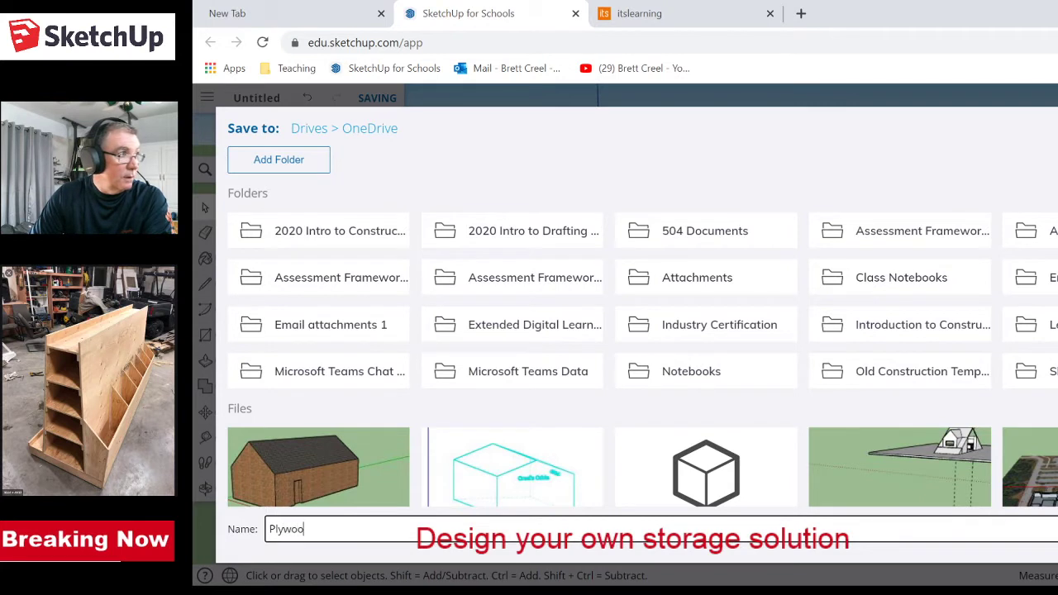
type("d 8")
key("BackSpace")
type("s")
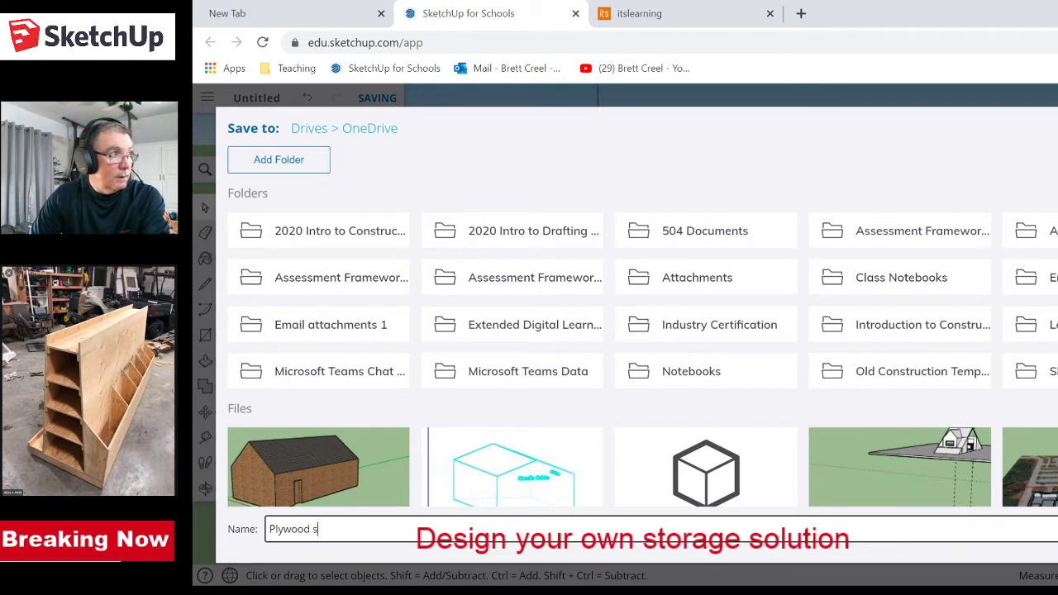
key("BackSpace")
type("Sto")
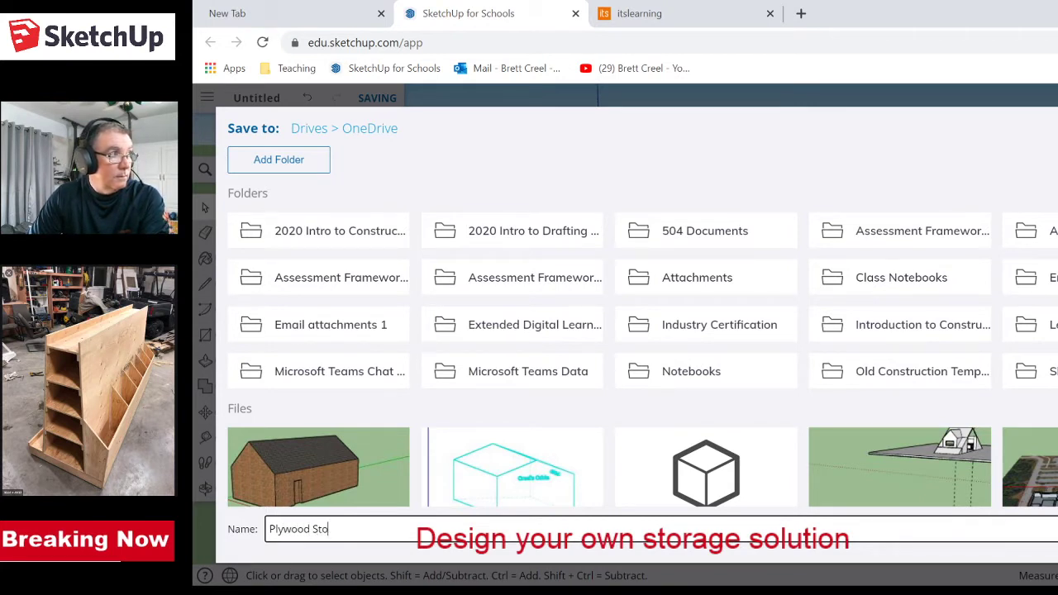
type("rage Cart")
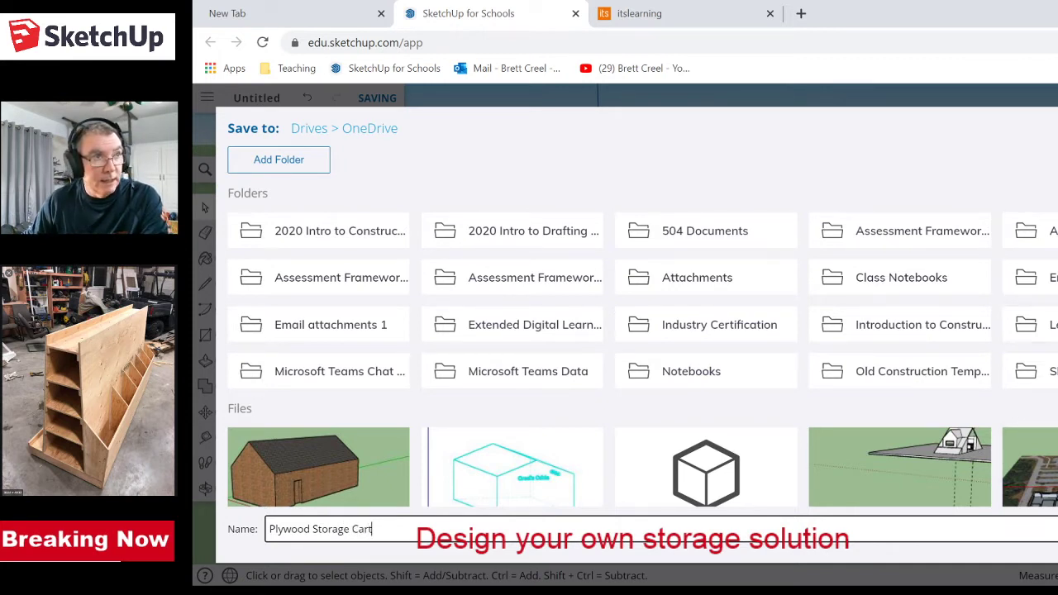
key("Return")
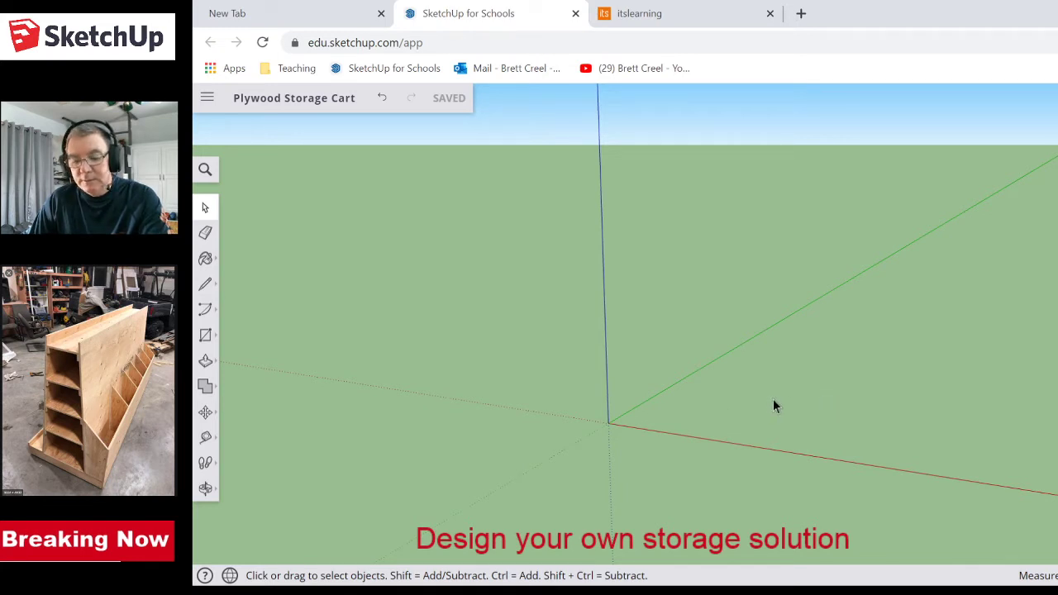
- Insert Plywood storage cart.png from the computer as an image lying flat on the ground, with its corner at the origin
middle_click_drag(777, 411, 597, 425)
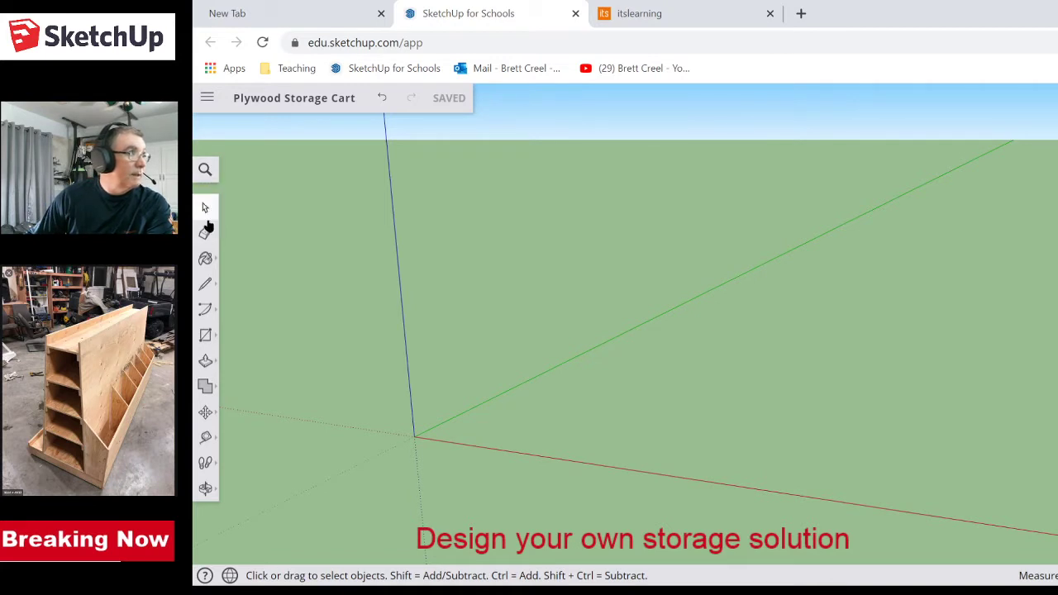
left_click(208, 100)
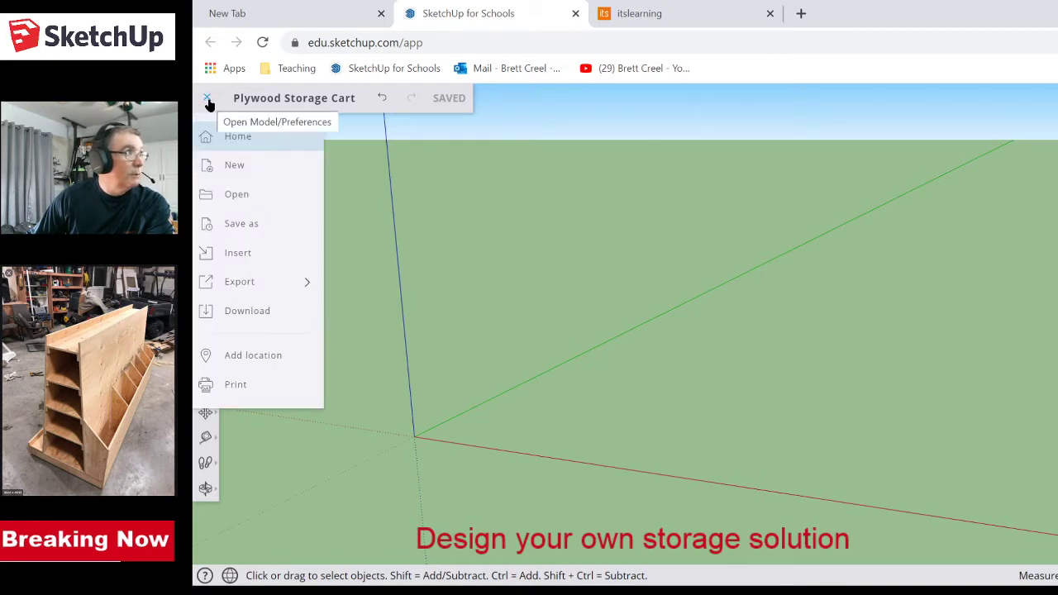
left_click(255, 255)
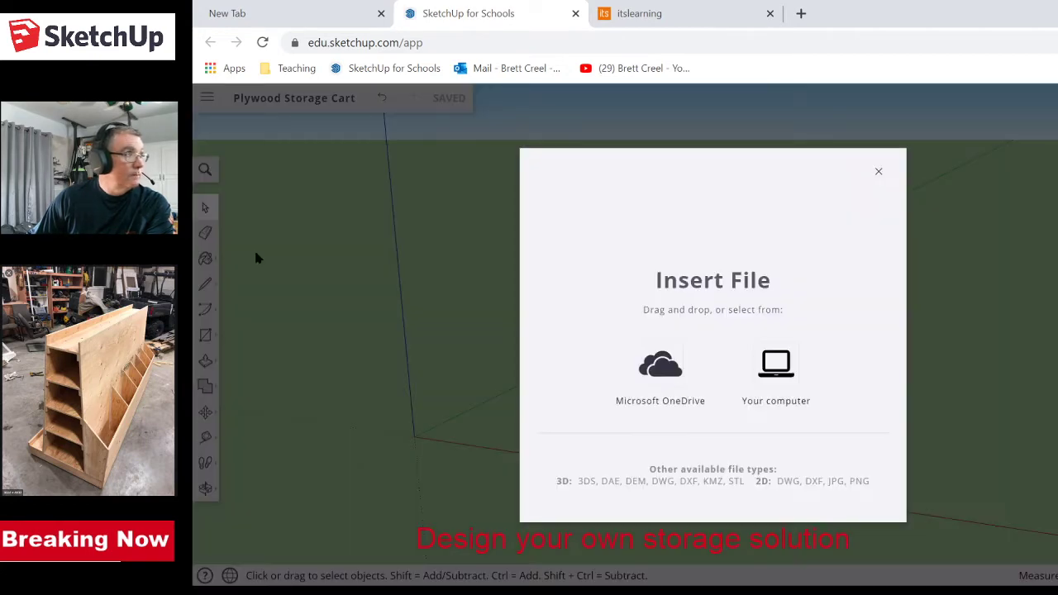
left_click(776, 372)
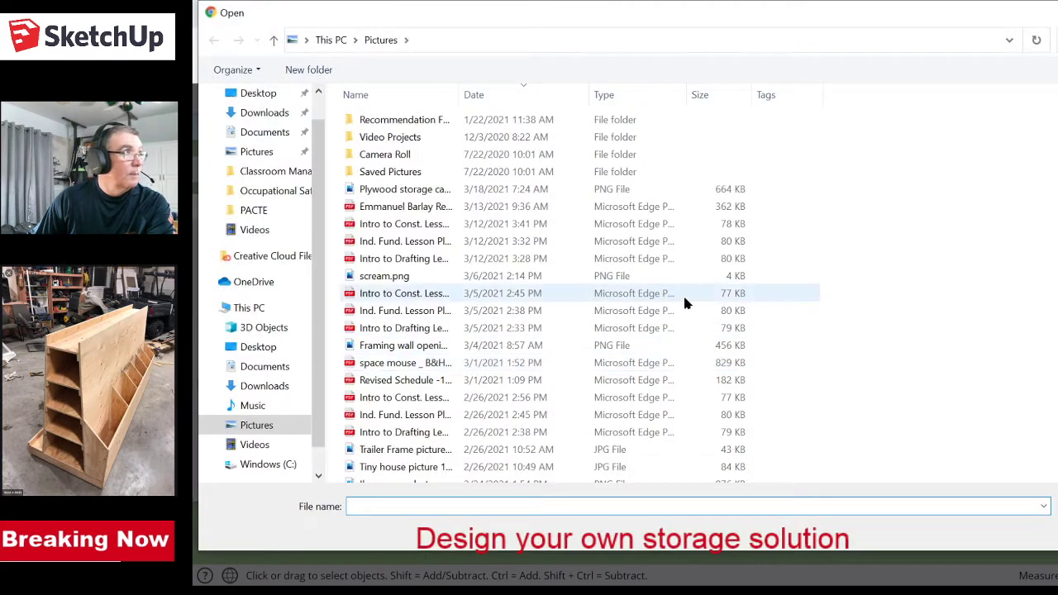
double_click(444, 192)
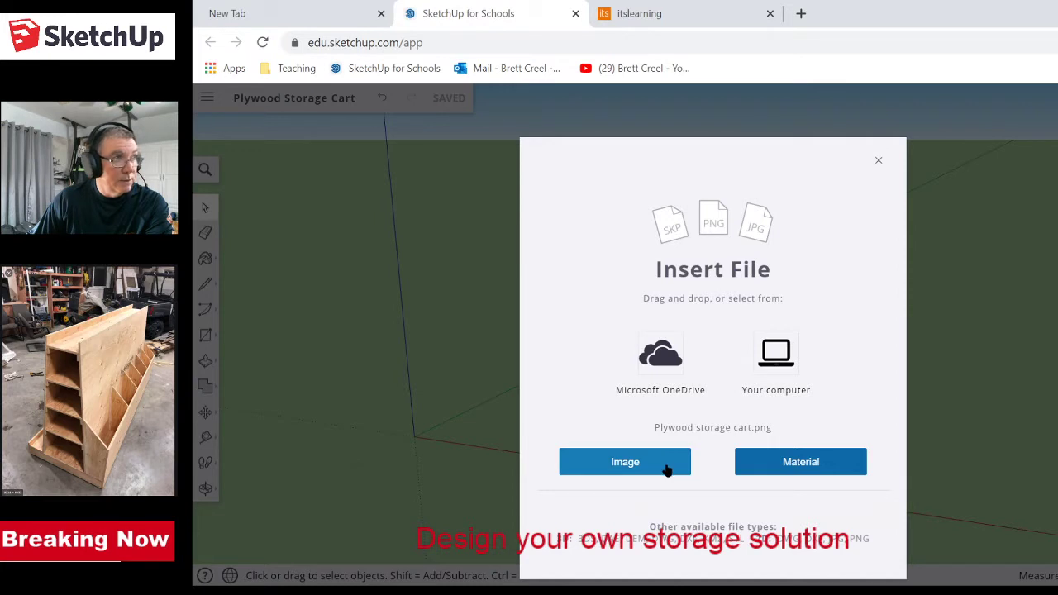
left_click(666, 467)
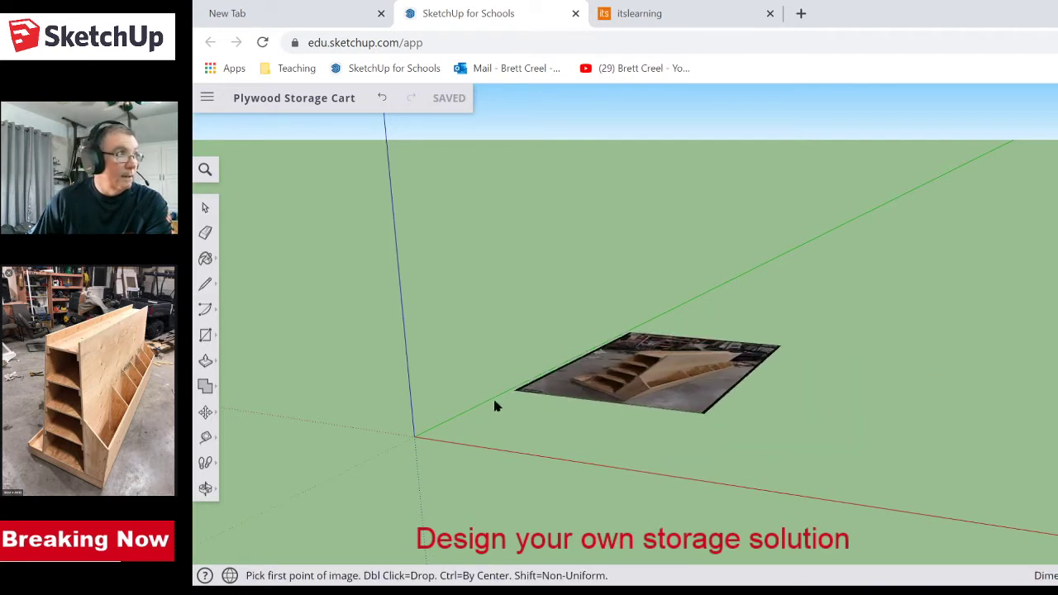
left_click(414, 437)
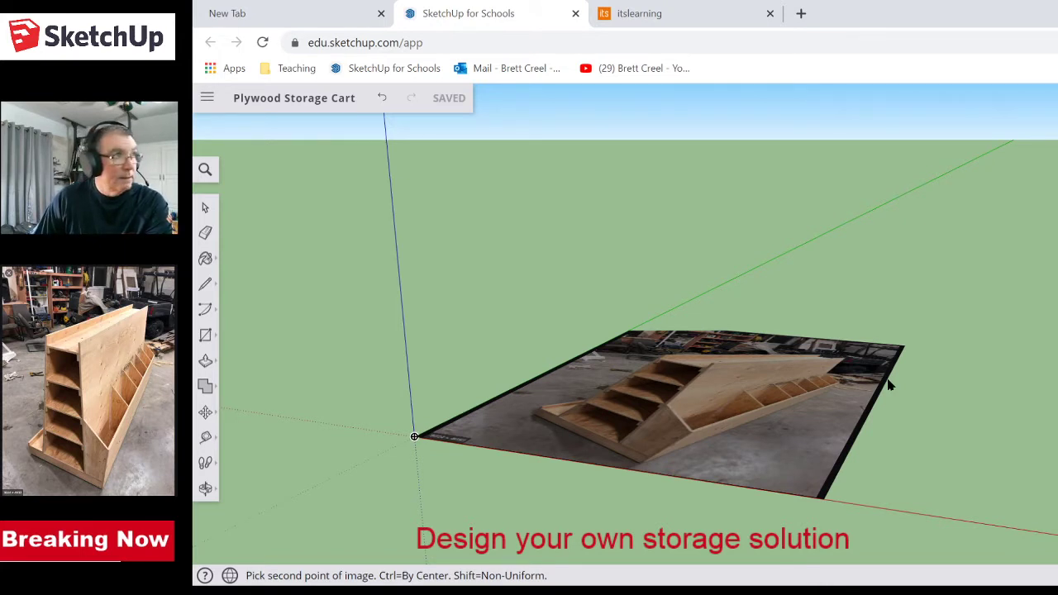
left_click(889, 385)
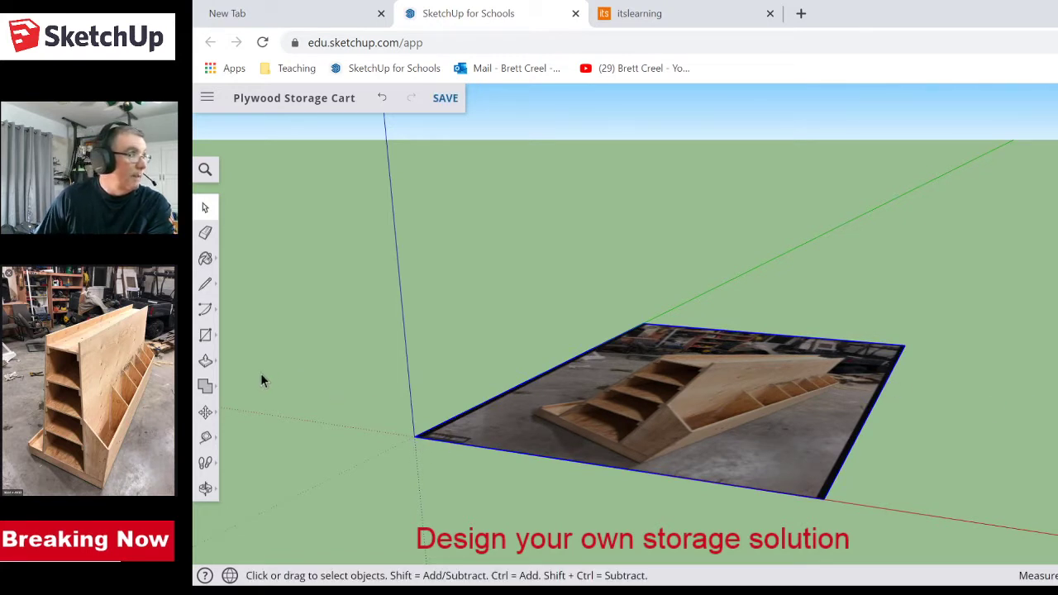
- Resize the whole model with the Tape Measure, using the width of the cart's base end in the image as reference distance
left_click(204, 438)
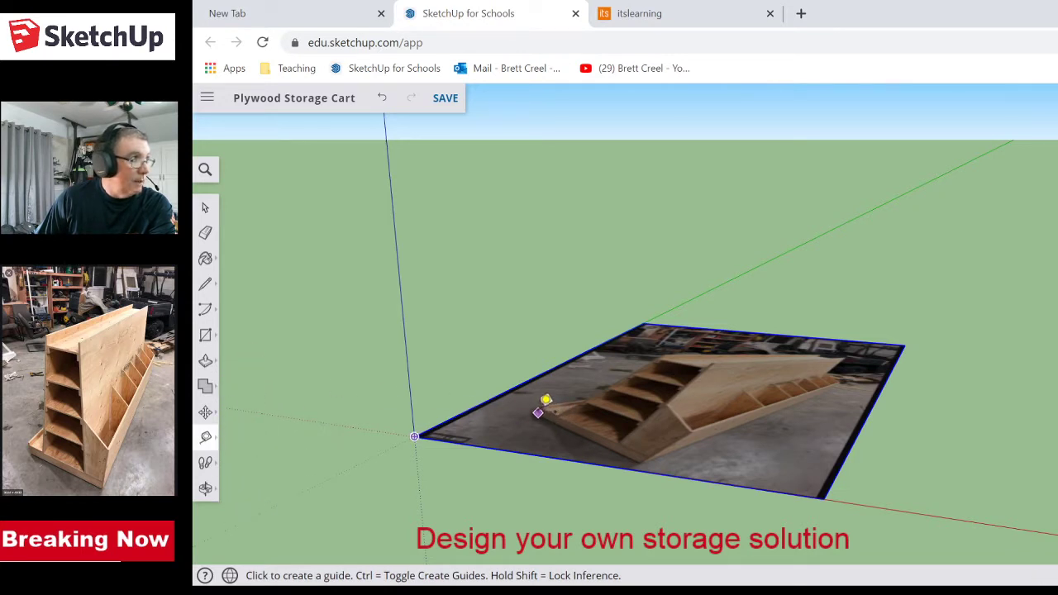
left_click(535, 411)
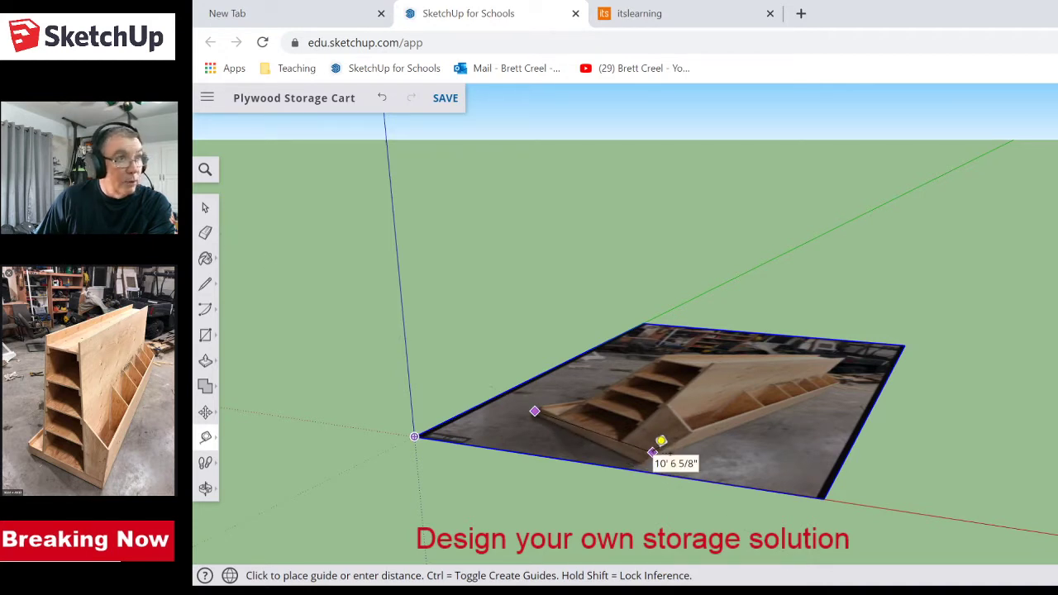
left_click(661, 440)
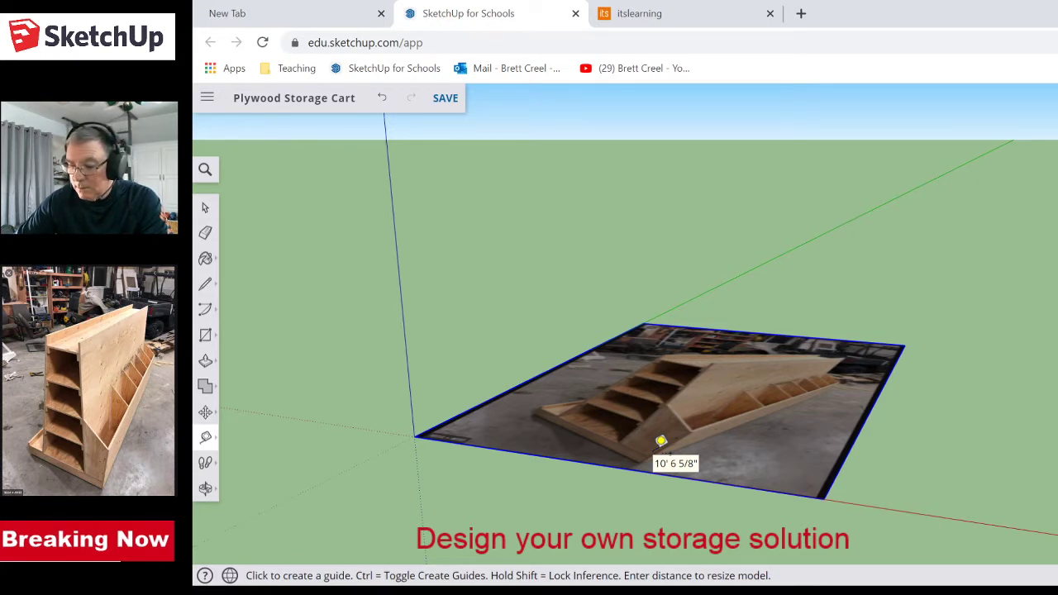
key("Return")
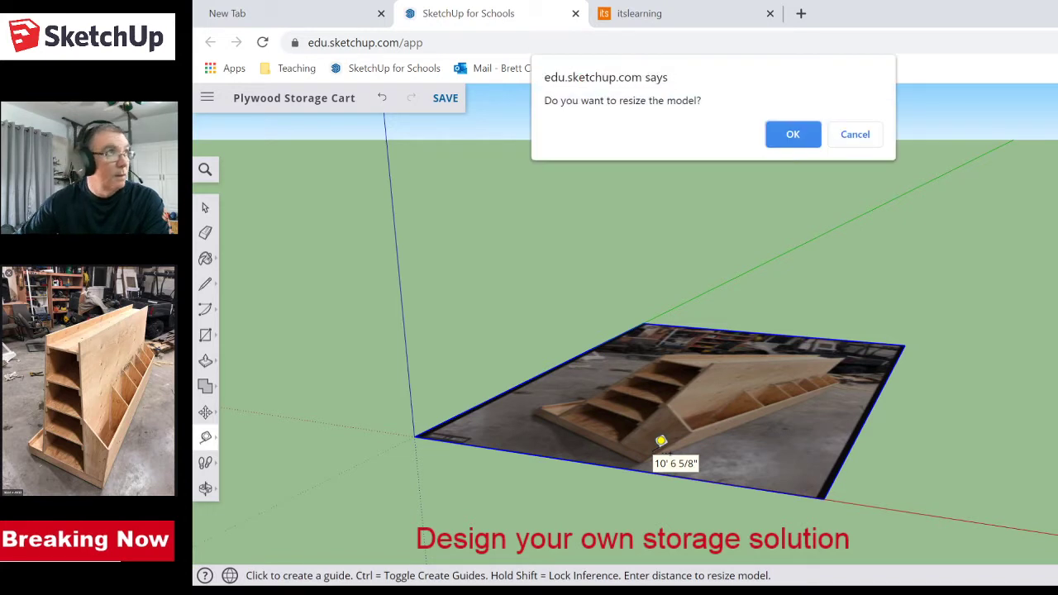
left_click(791, 135)
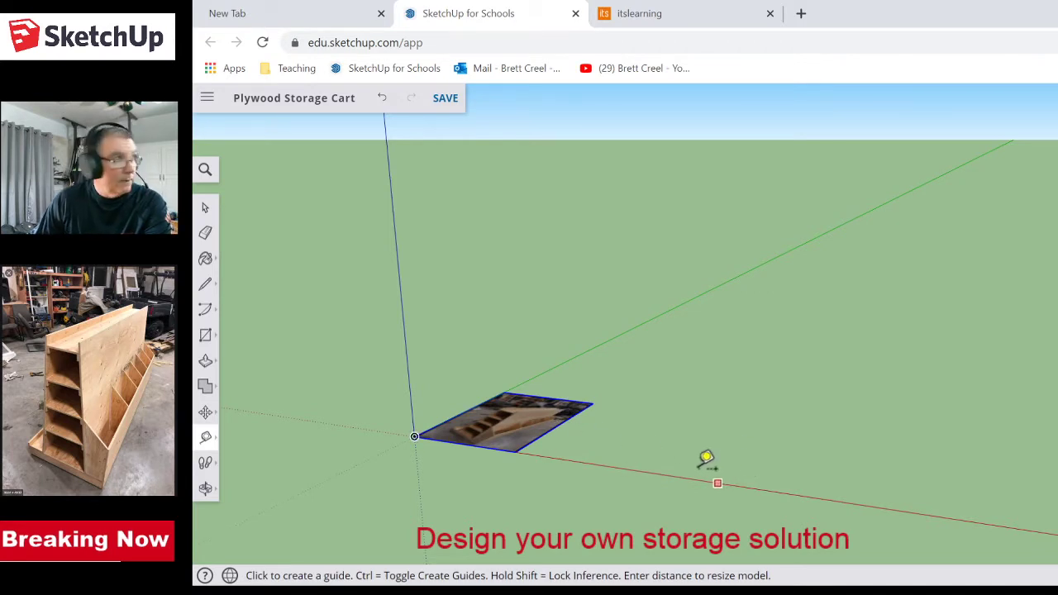
key("space")
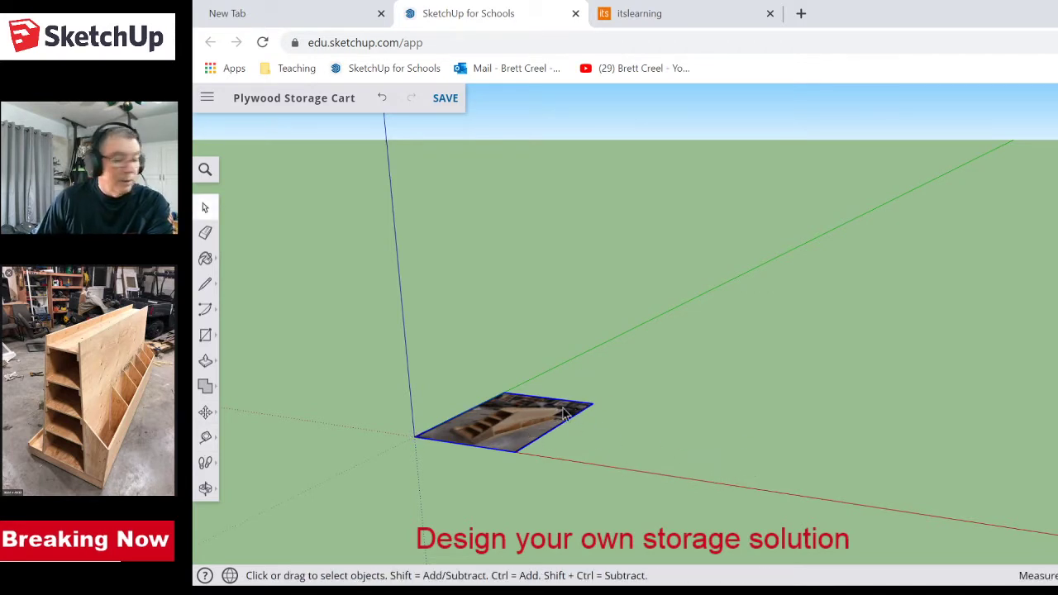
- Rotate the flat image upright about the red axis from its corner on that axis, until it aligns with the blue axis
key("m")
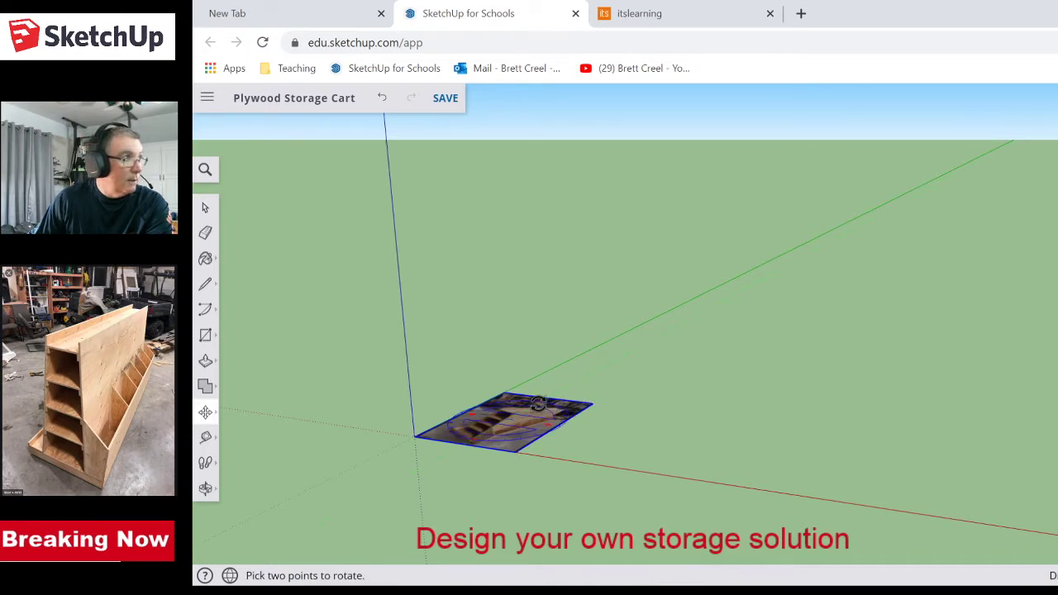
scroll(560, 425, "up", 5)
scroll(565, 418, "down", 2)
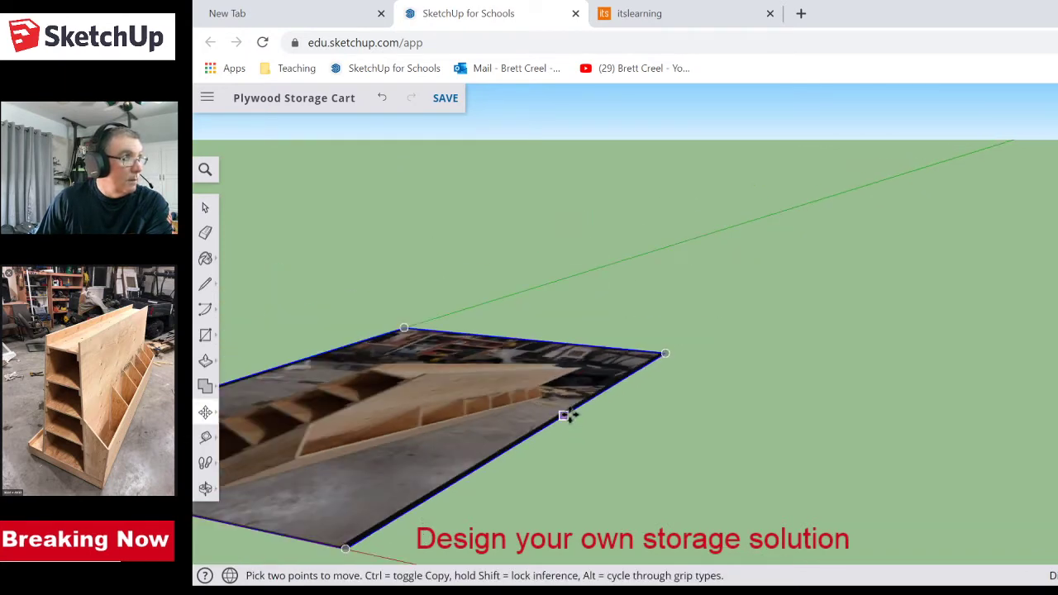
scroll(428, 506, "down", 1)
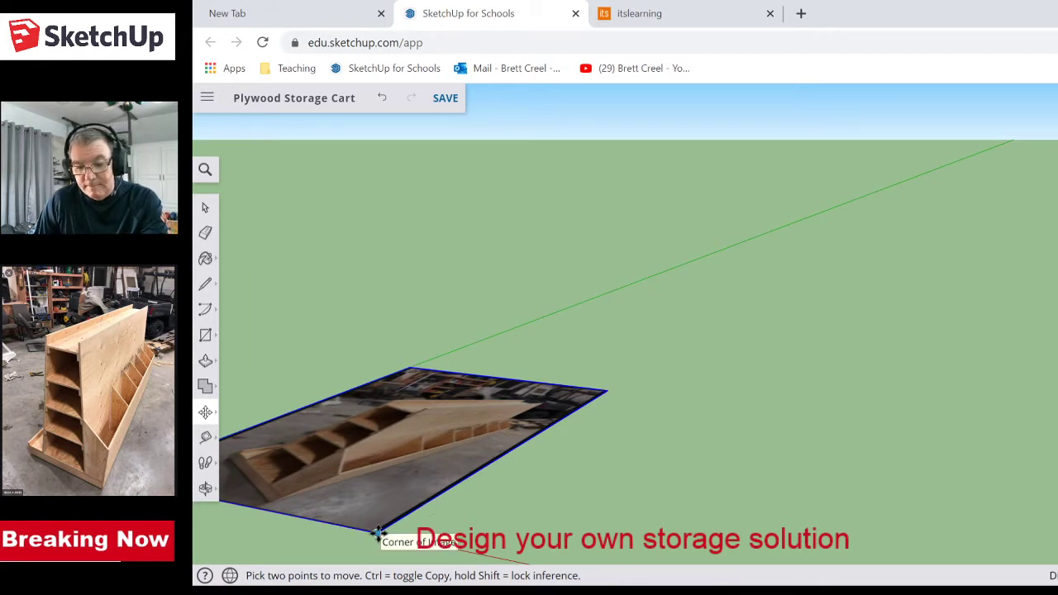
key("q")
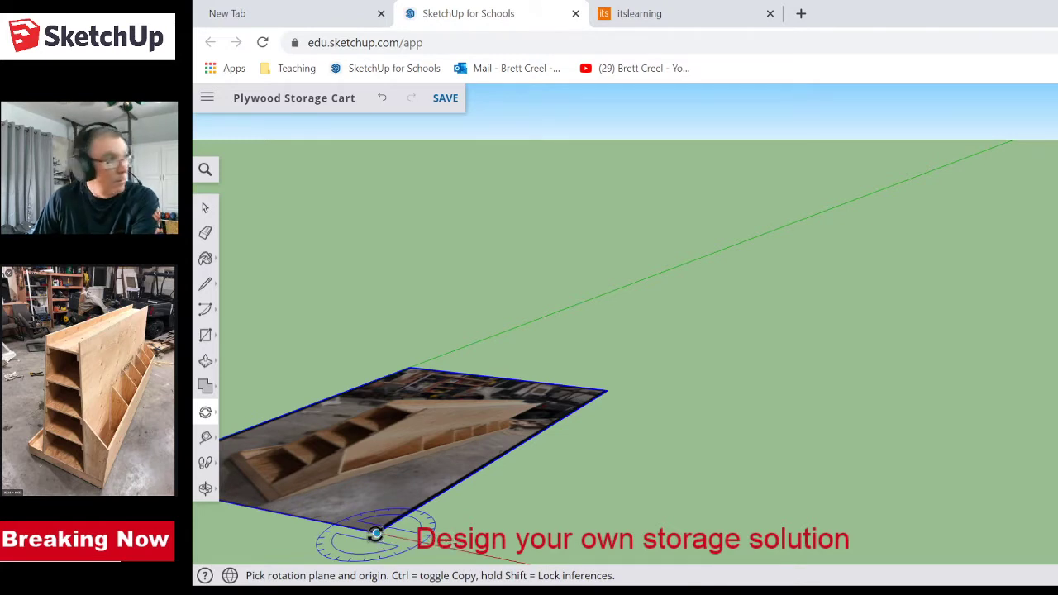
key("Left")
key("Right")
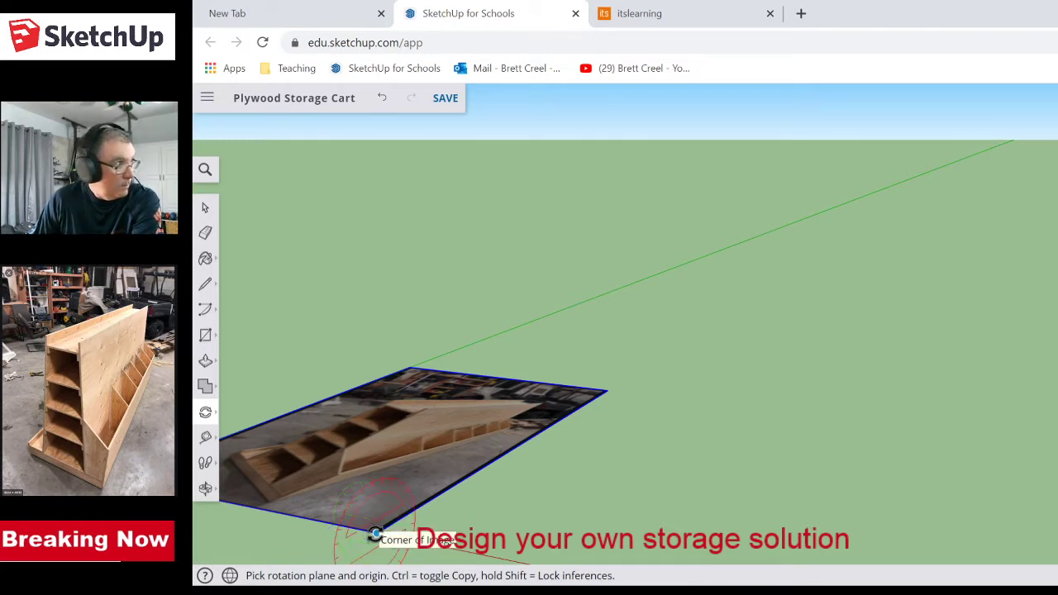
left_click(374, 533)
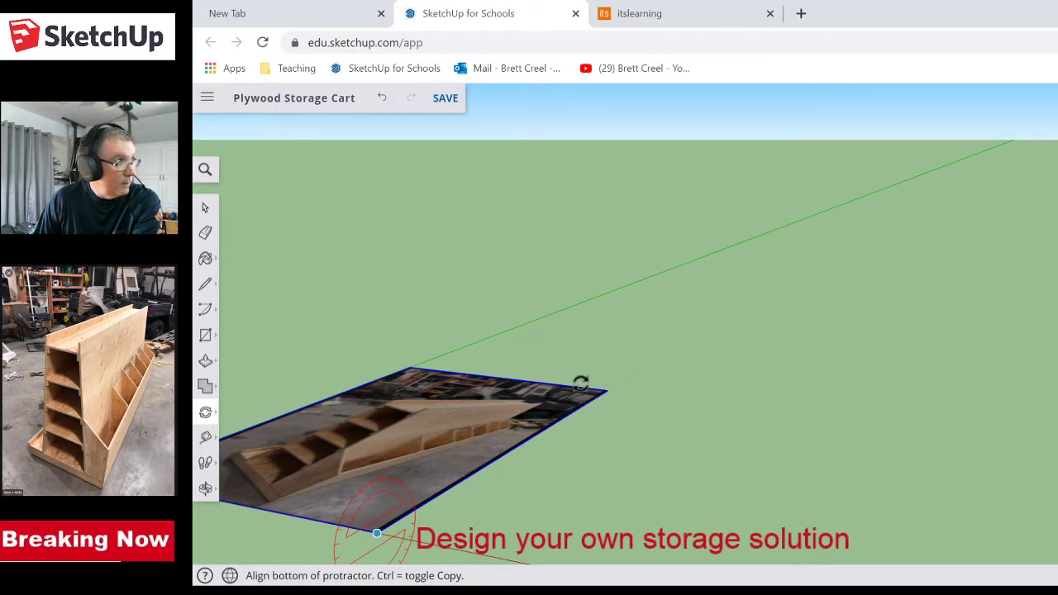
left_click(607, 391)
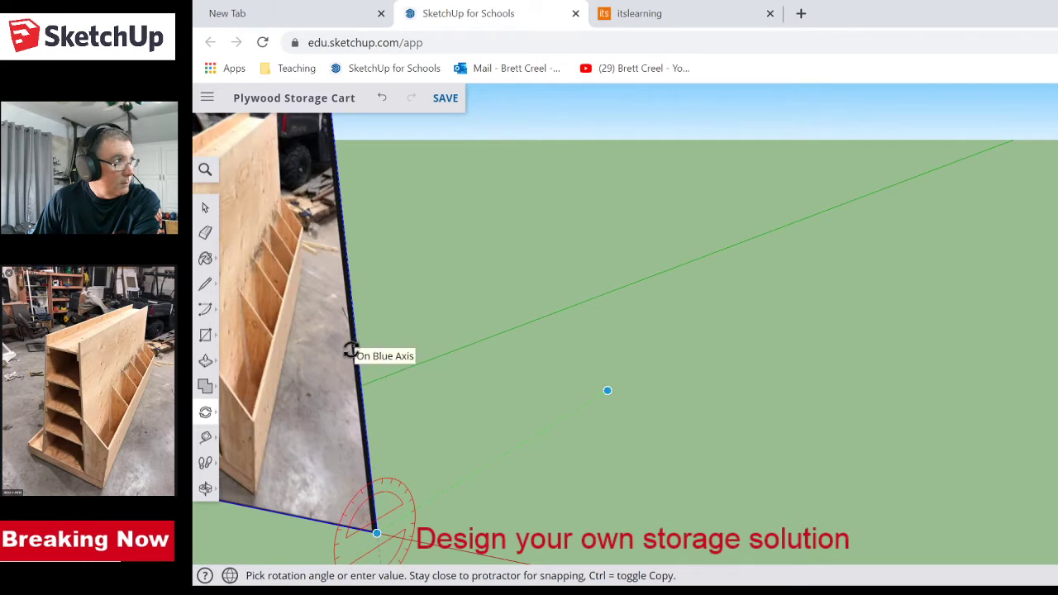
left_click(351, 351)
- Rotate the upright image about the blue axis at the origin until its bottom edge lies along the positive green axis
scroll(517, 448, "down", 5)
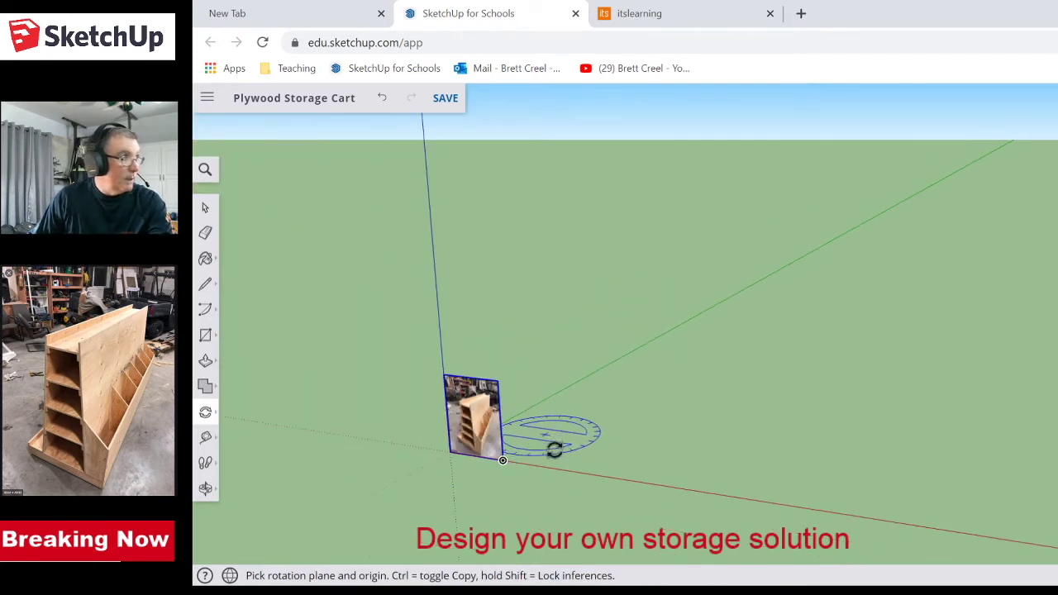
scroll(533, 438, "up", 2)
scroll(536, 430, "down", 2)
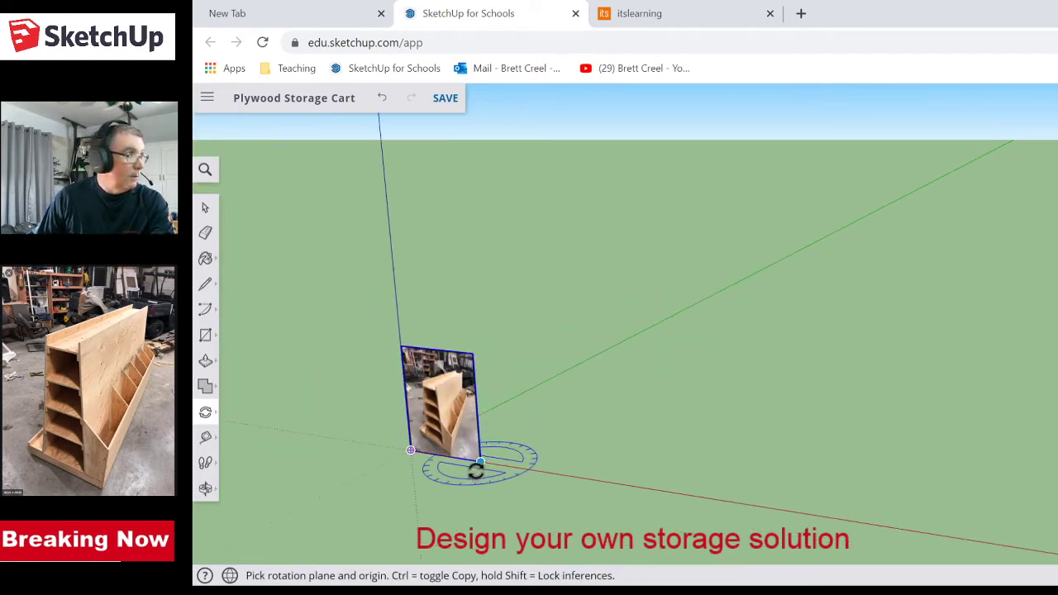
left_click(411, 451)
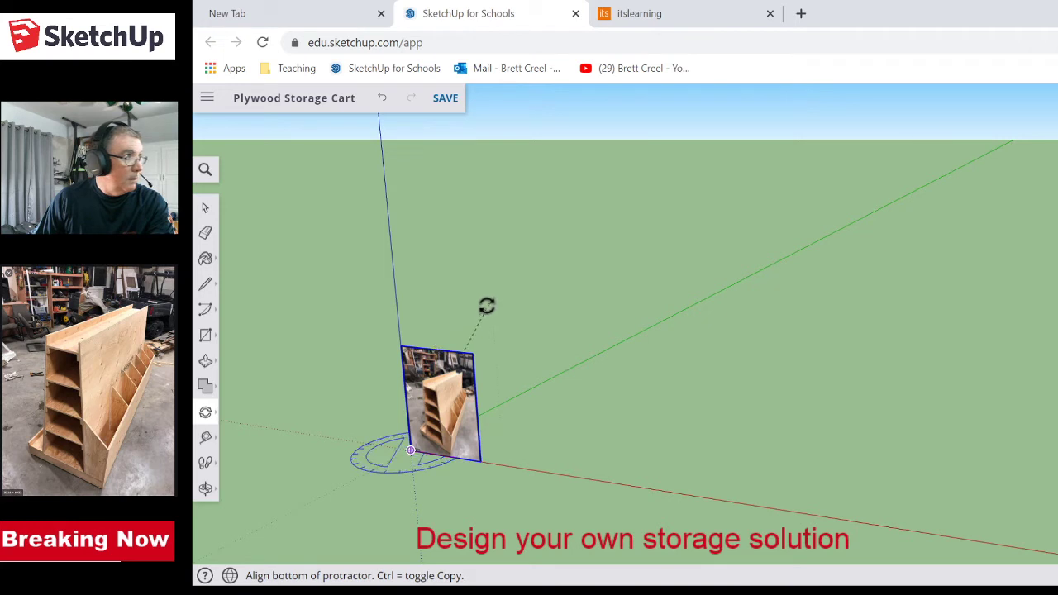
left_click(545, 385)
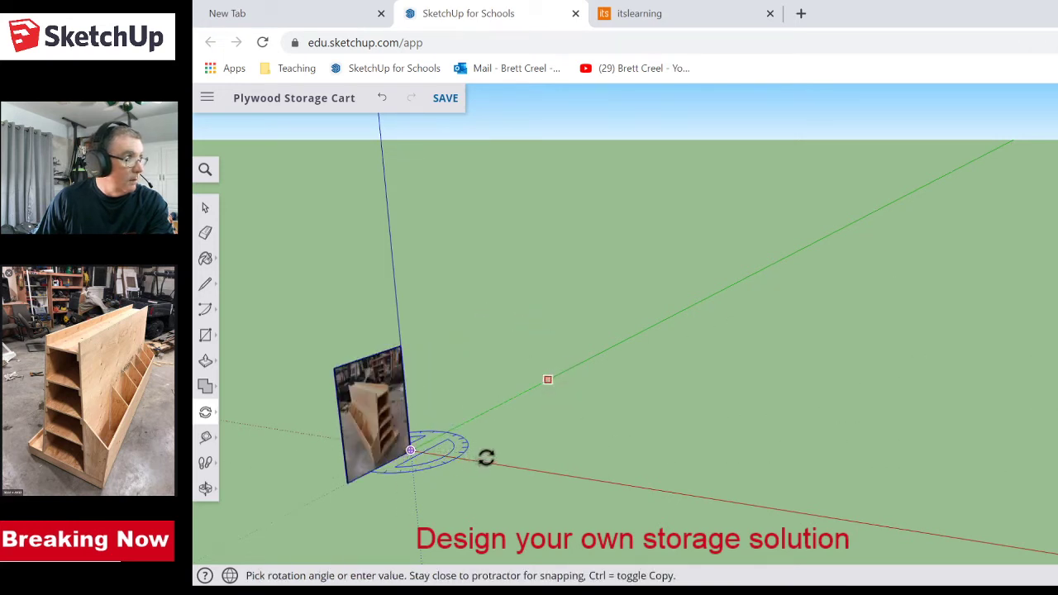
left_click(234, 424)
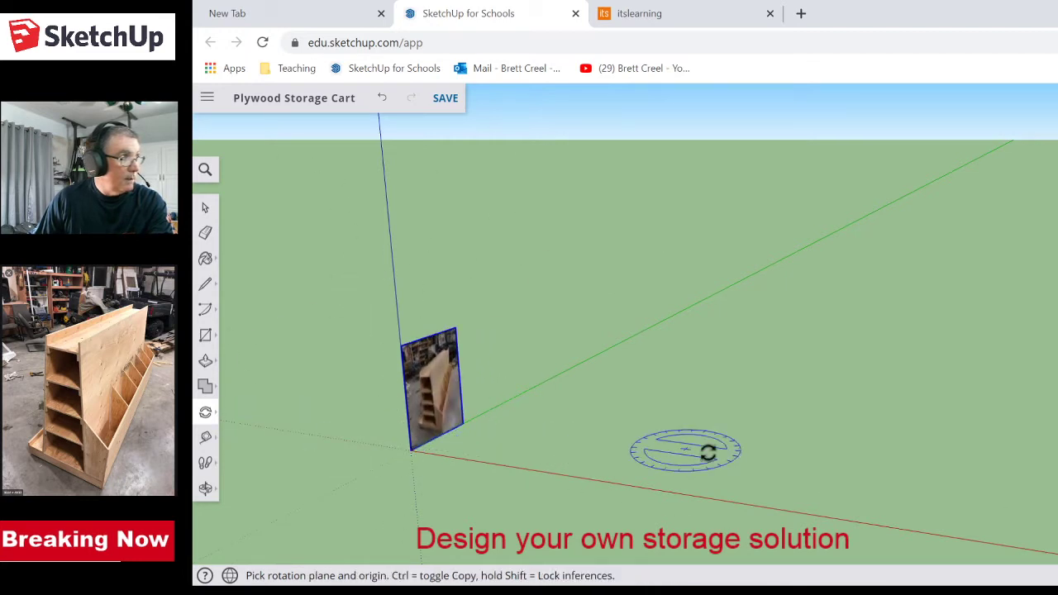
key("space")
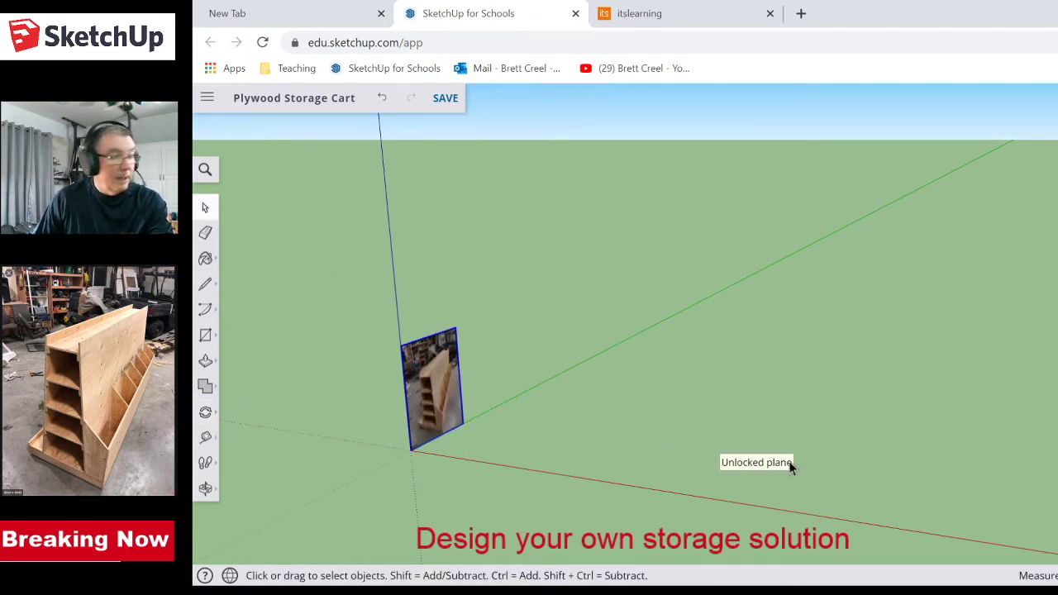
- Examine the upright reference image of the cart from the front, close up and from farther away
scroll(785, 500, "down", 2)
scroll(798, 502, "up", 3)
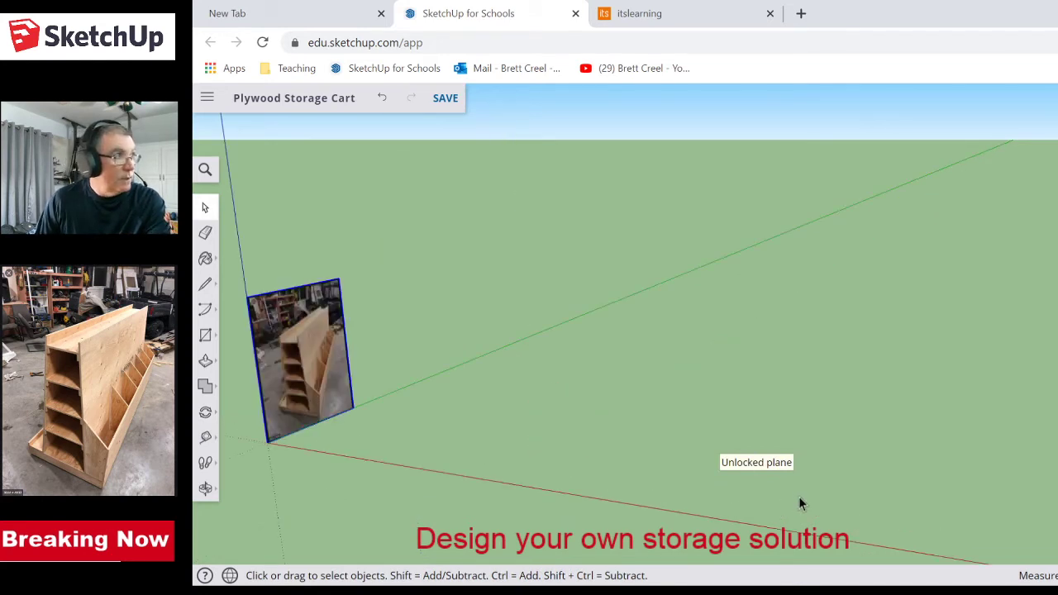
middle_click_drag(799, 502, 482, 426)
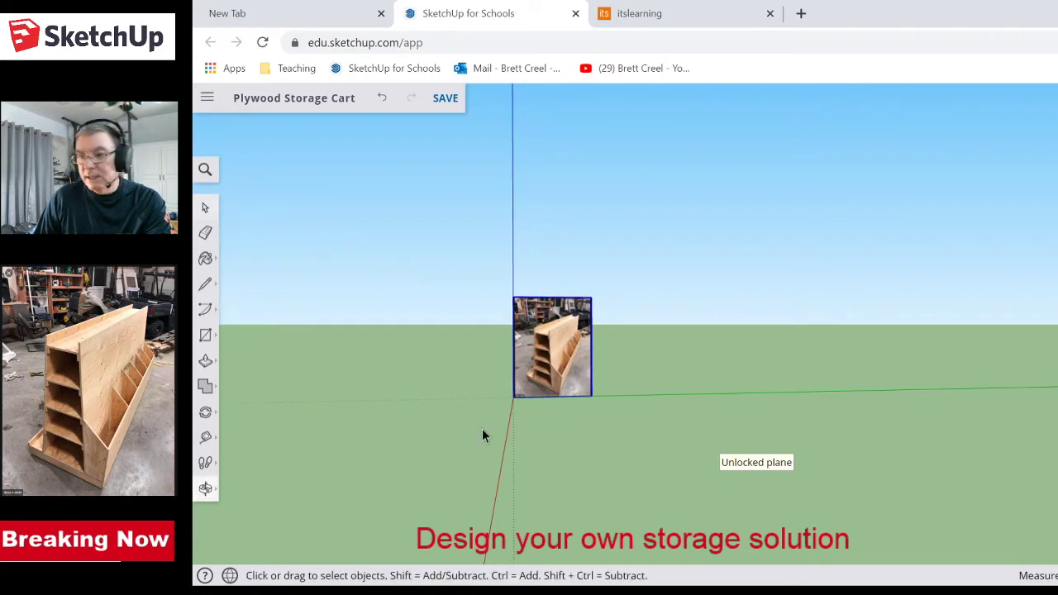
scroll(570, 376, "up", 5)
scroll(571, 375, "down", 5)
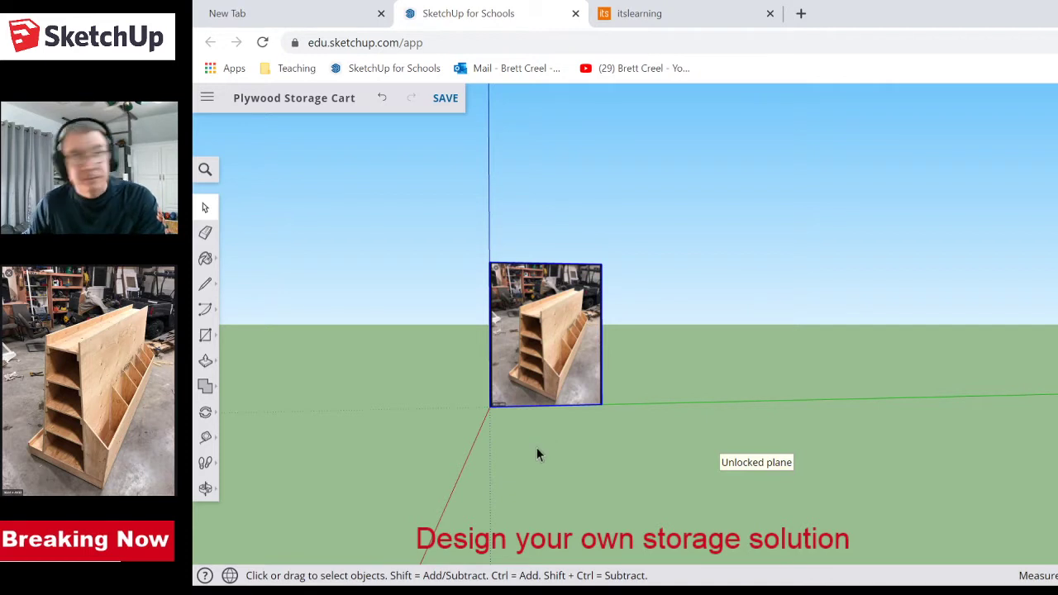
scroll(550, 438, "down", 2)
scroll(550, 439, "up", 4)
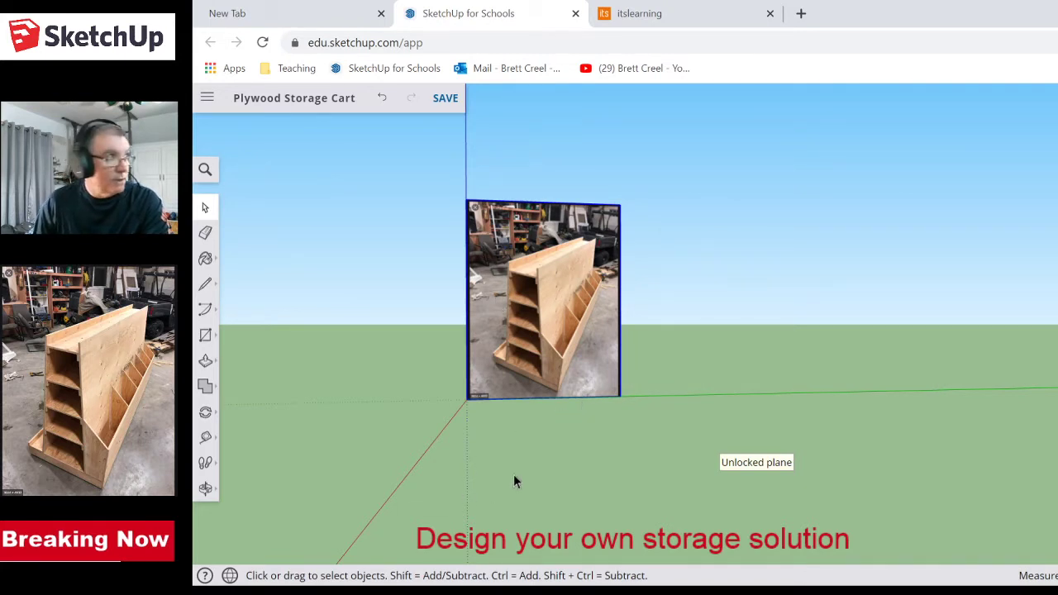
scroll(534, 509, "down", 2)
scroll(536, 503, "up", 3)
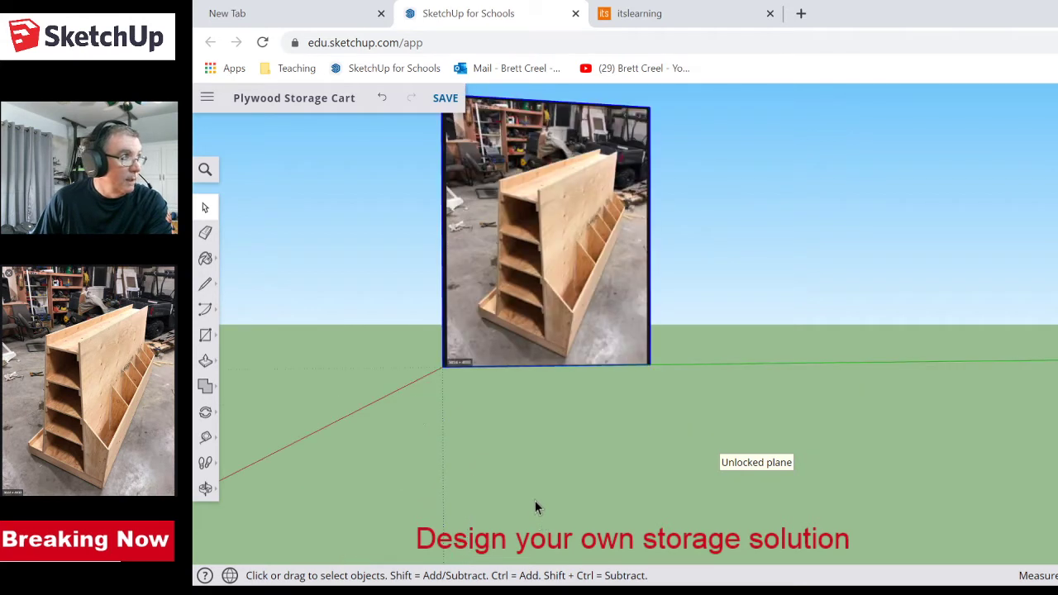
scroll(523, 494, "down", 2)
middle_click_drag(523, 493, 573, 514)
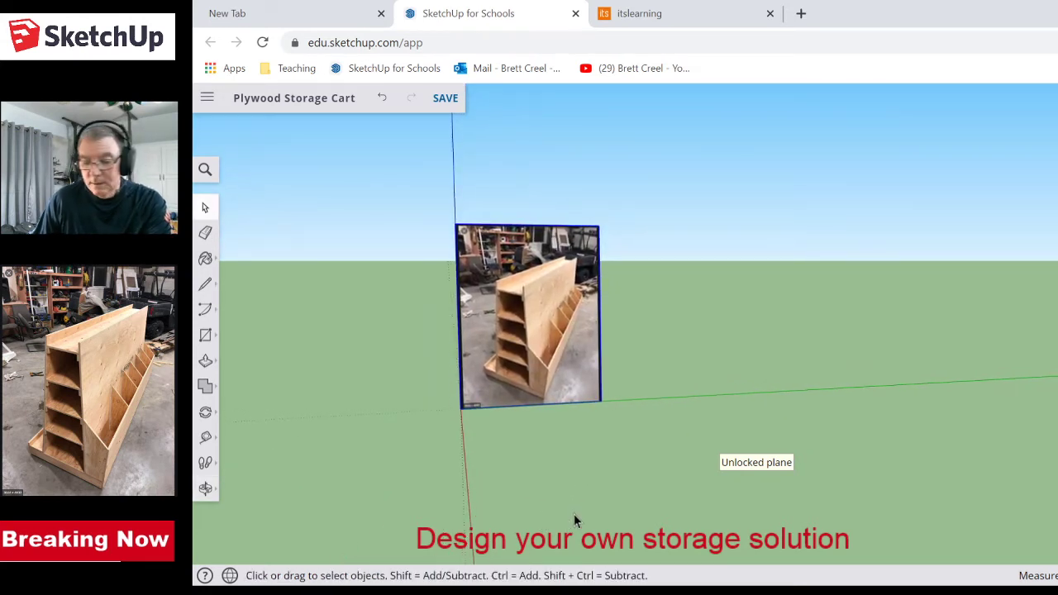
- Draw a plywood-sheet rectangle flat on the ground near the green axis, well clear of the reference image
key("r")
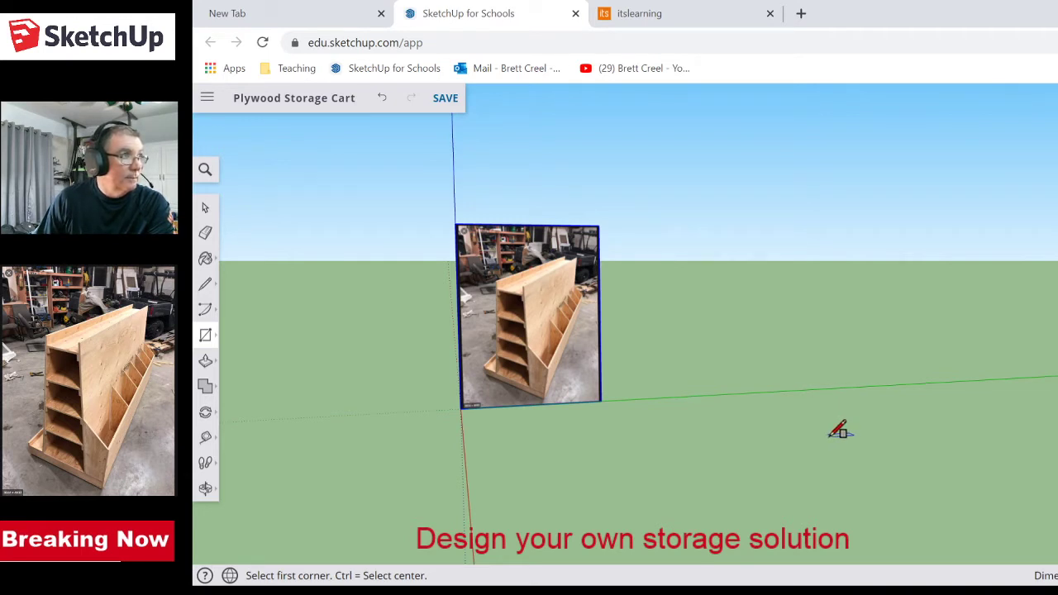
left_click(853, 412)
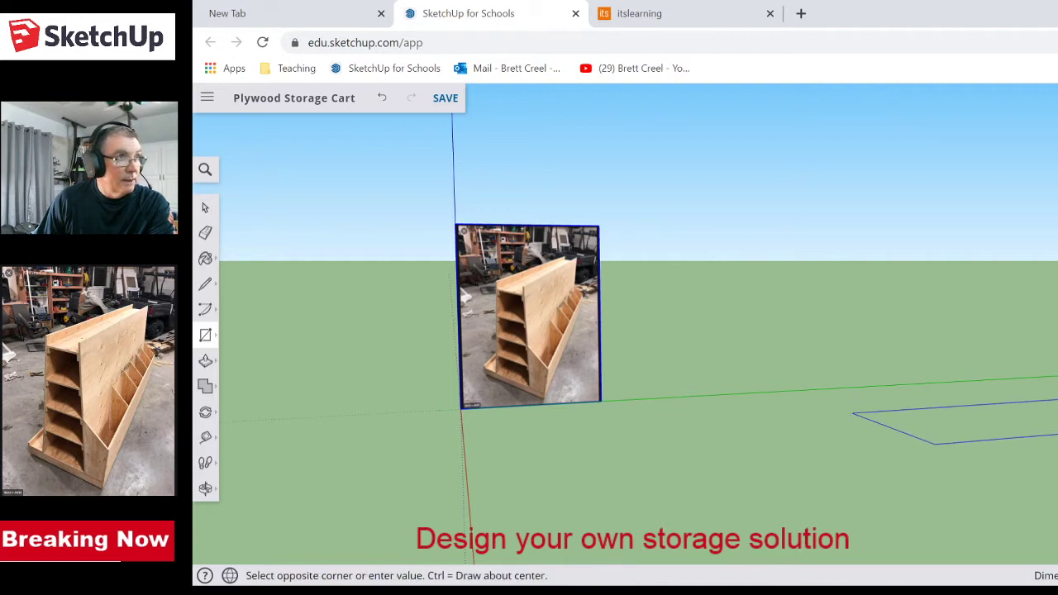
key("Return")
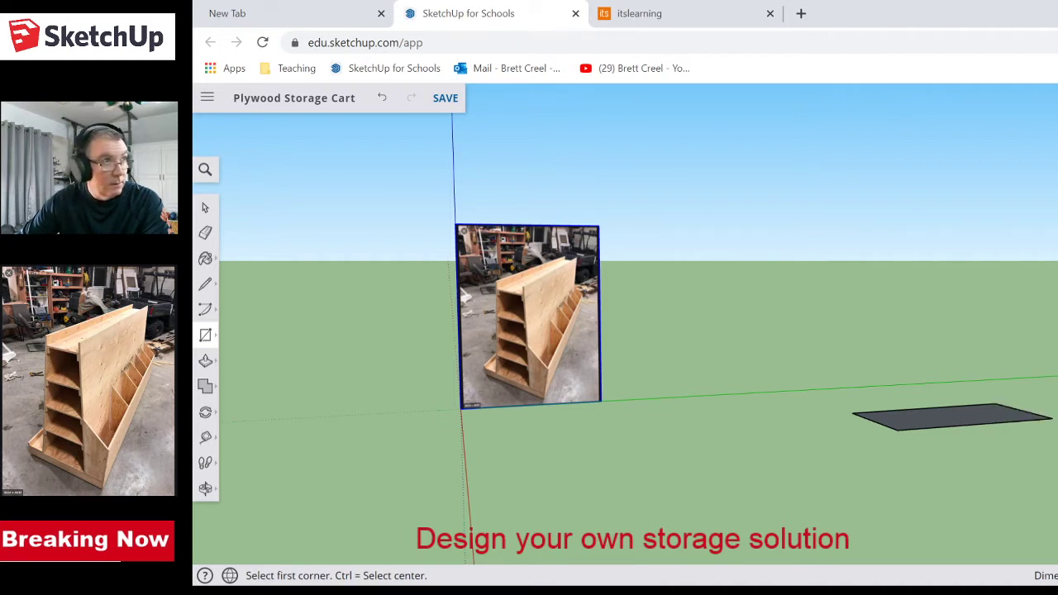
scroll(961, 397, "up", 3)
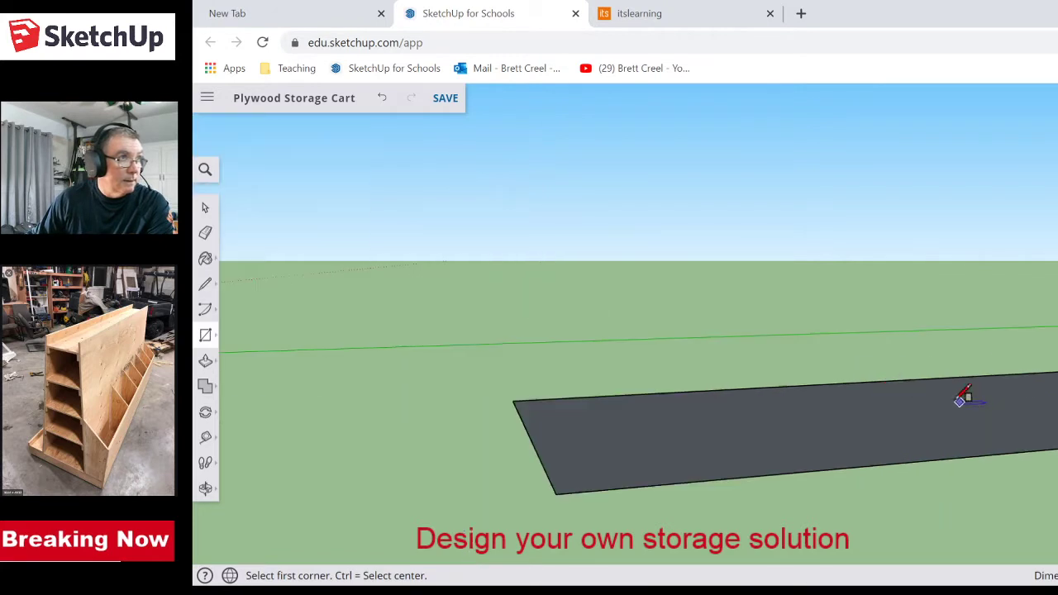
scroll(956, 408, "down", 1)
key("space")
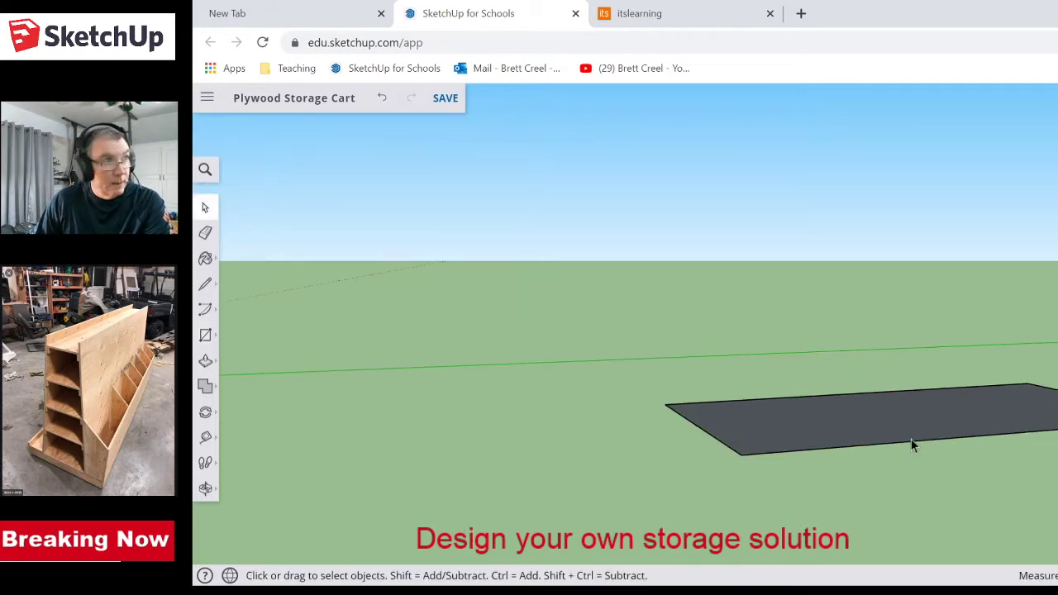
- Push/Pull the ground rectangle upward into a thin plywood sheet
key("p")
left_click_drag(909, 432, 905, 422)
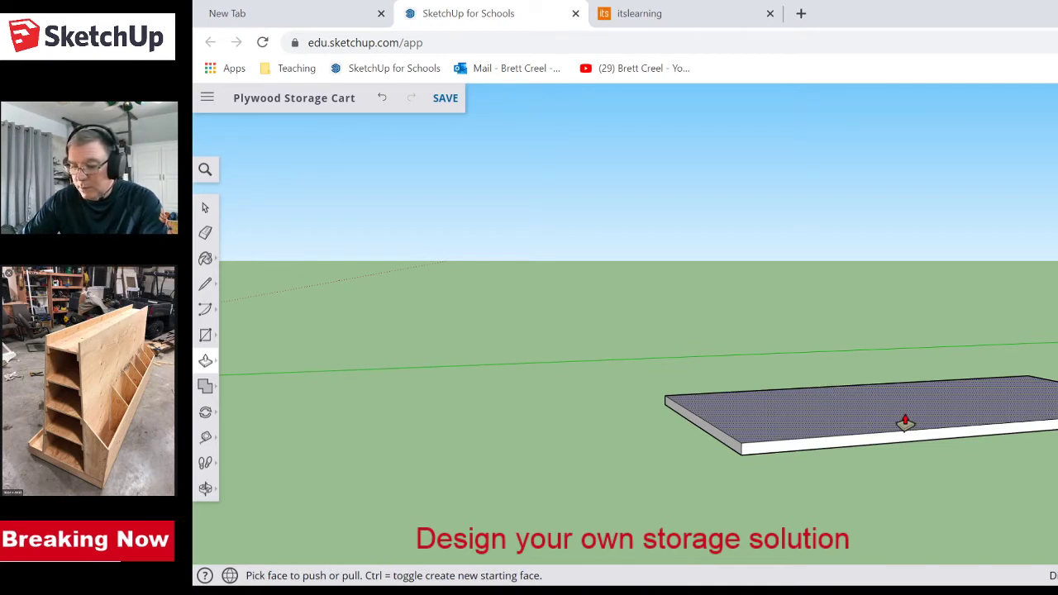
left_click(905, 422)
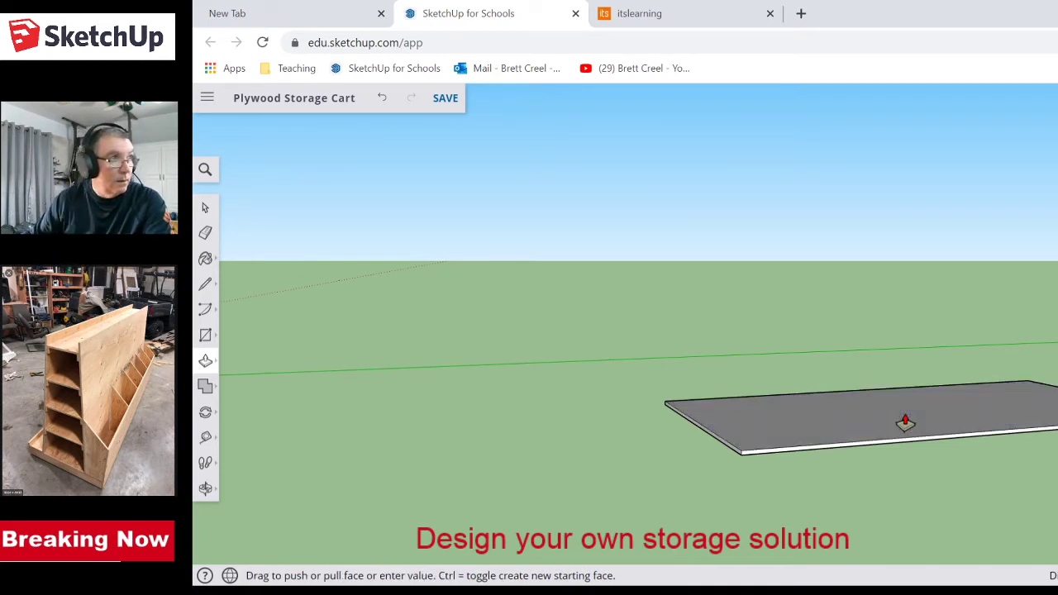
key("space")
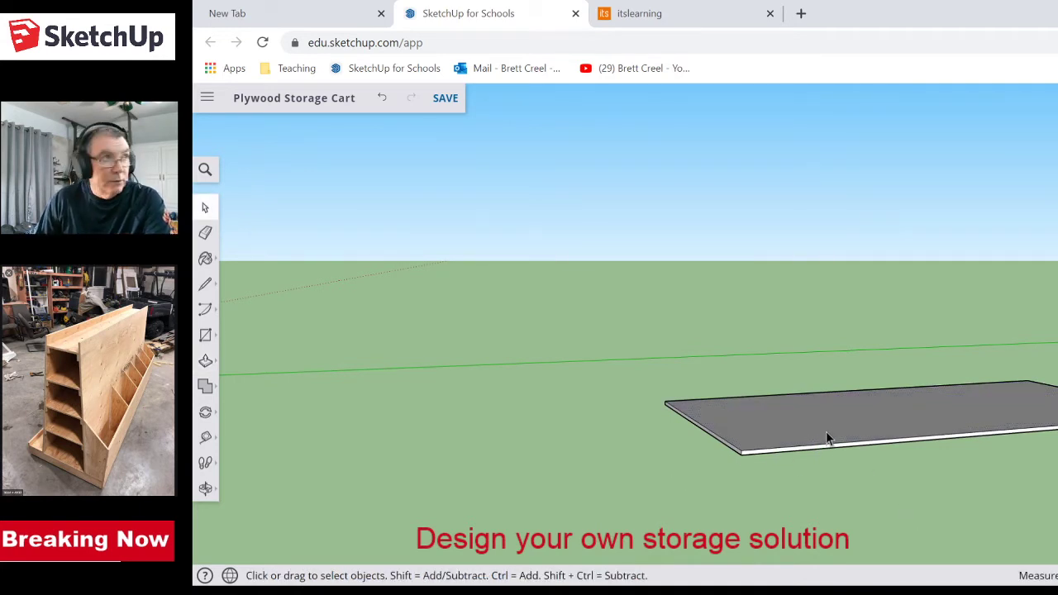
- Select the whole sheet with all its faces and edges and make it a group
triple_click(827, 438)
right_click(827, 438)
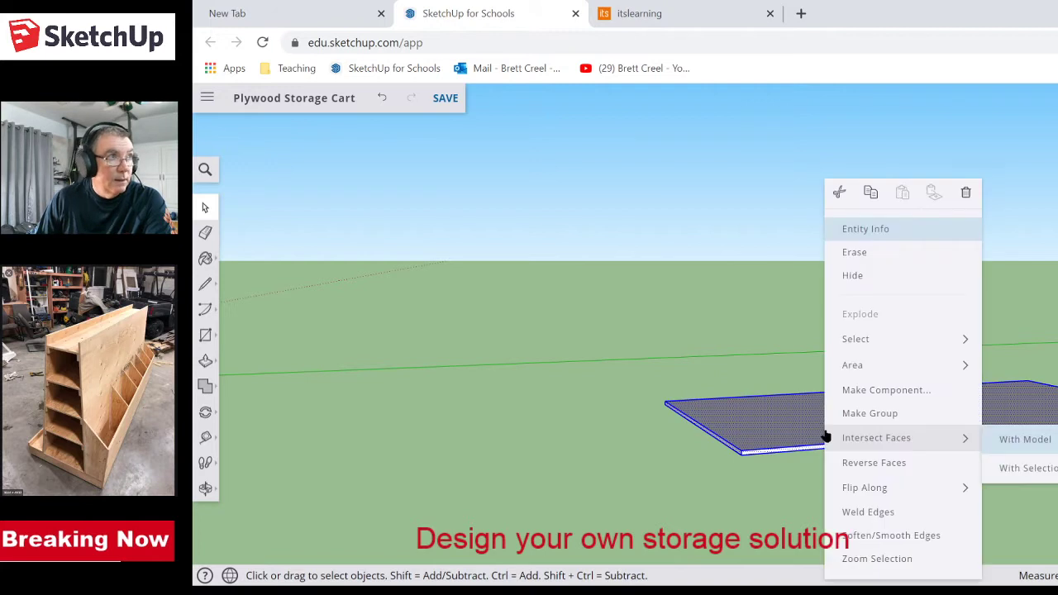
left_click(904, 413)
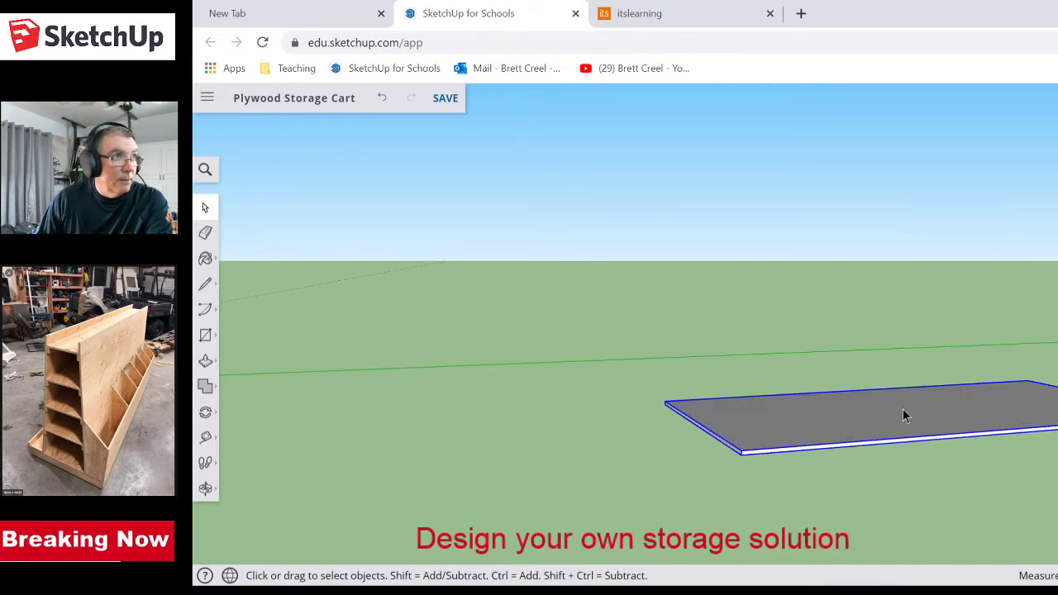
left_click(741, 468)
left_click(742, 454)
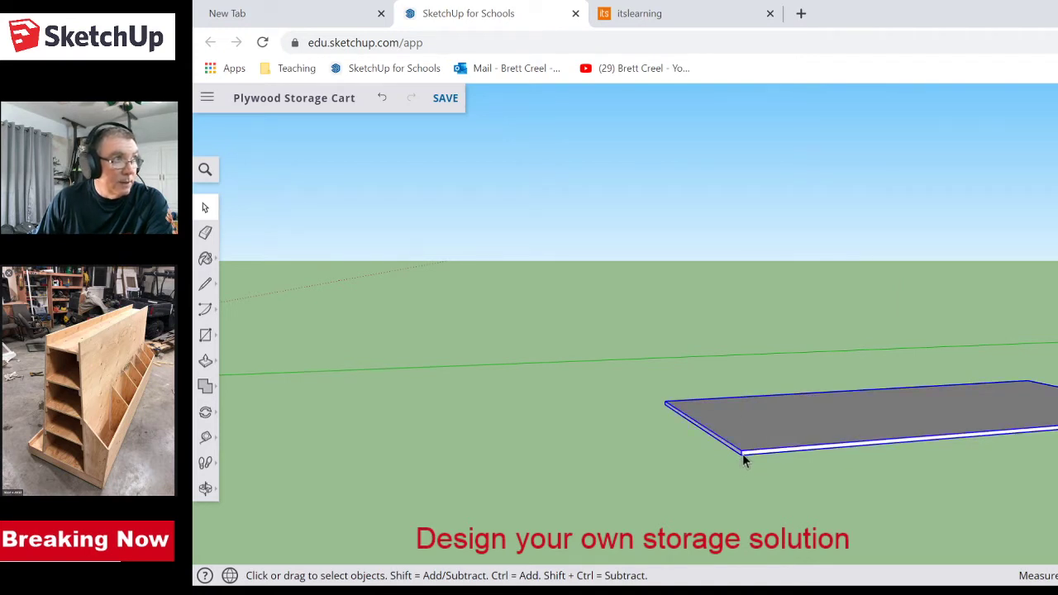
- Copy the sheet group straight up onto its own top face and multiply the copy 4x to form a stack
key("m")
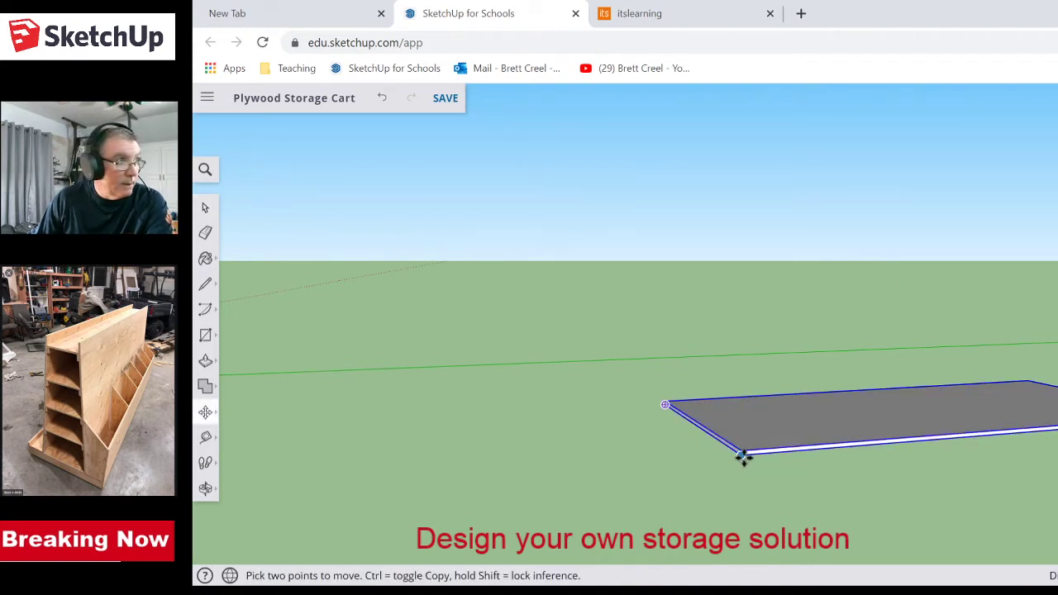
left_click(742, 454)
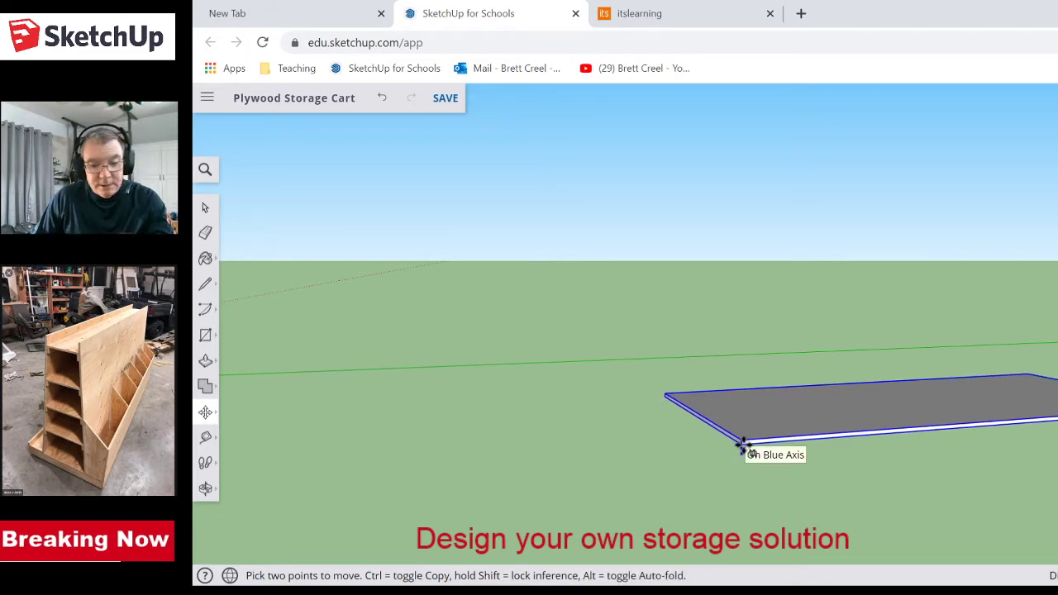
key("ctrl")
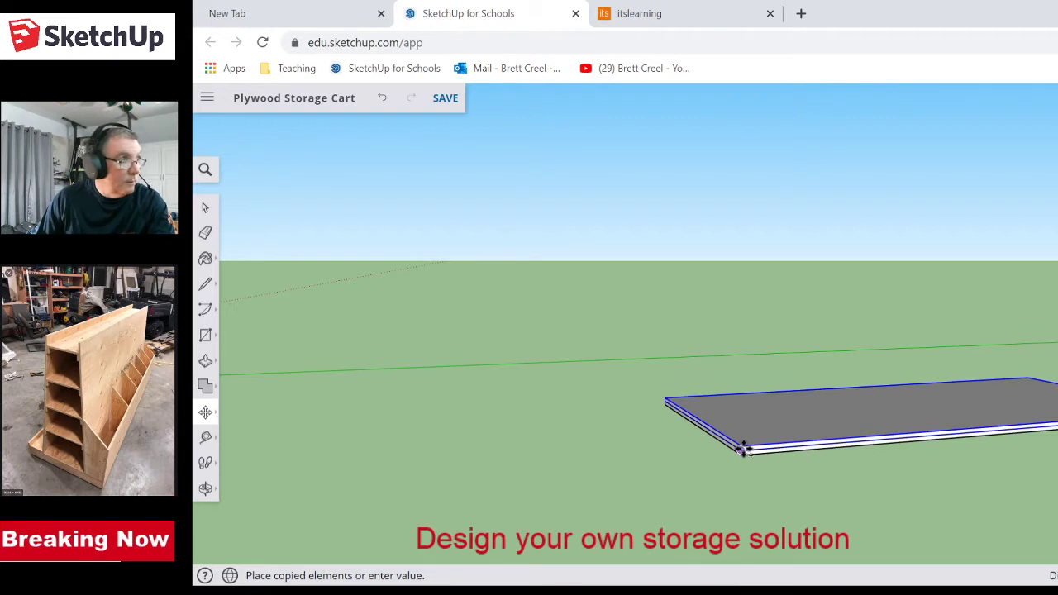
left_click(743, 446)
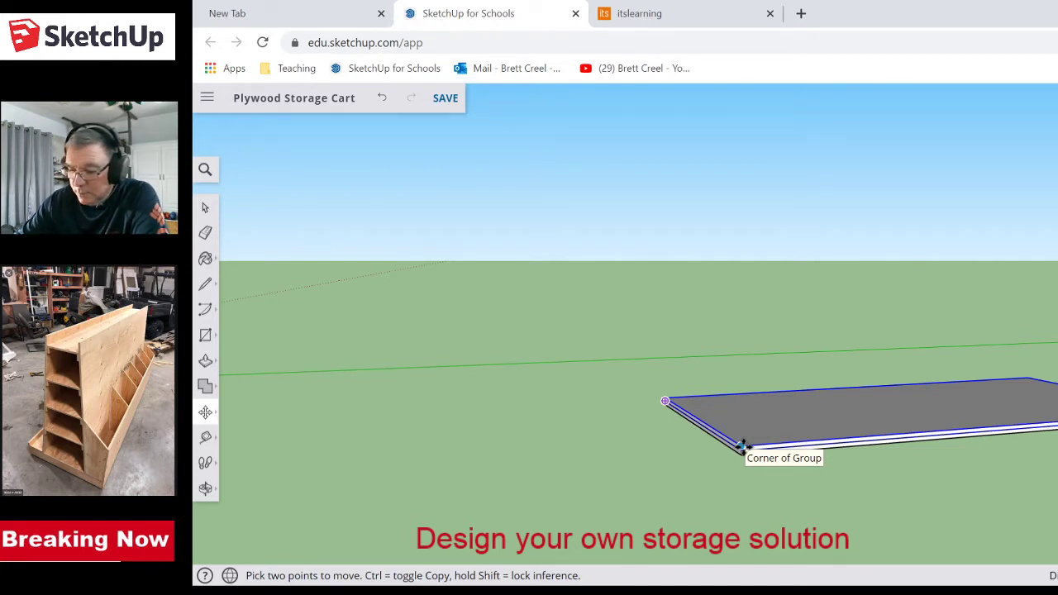
type("4x")
key("Return")
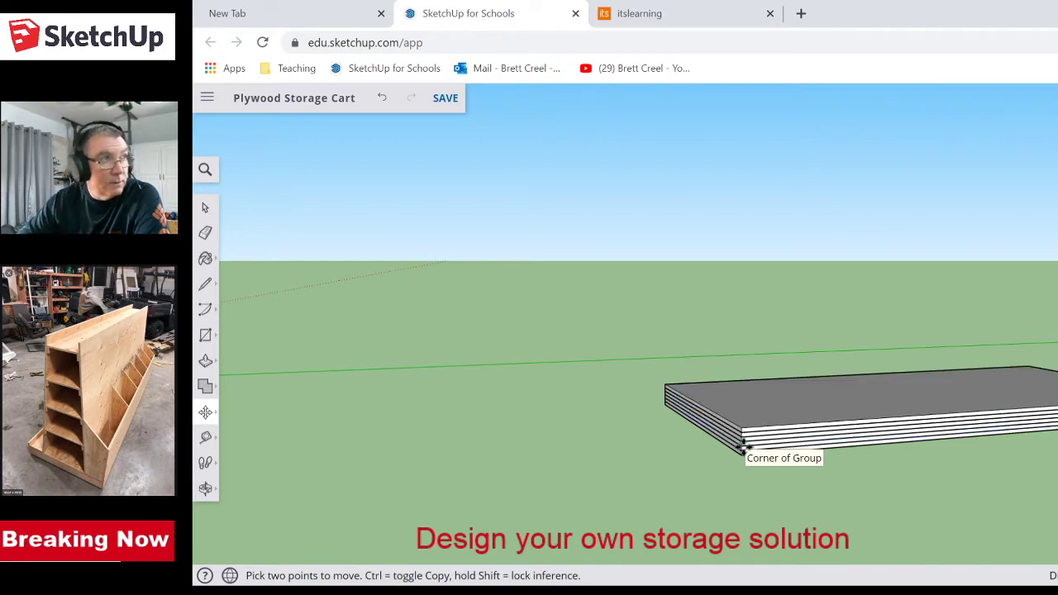
- Examine the cart's base, lower shelves and front corner in the reference image, close up and as a whole
scroll(859, 517, "down", 4)
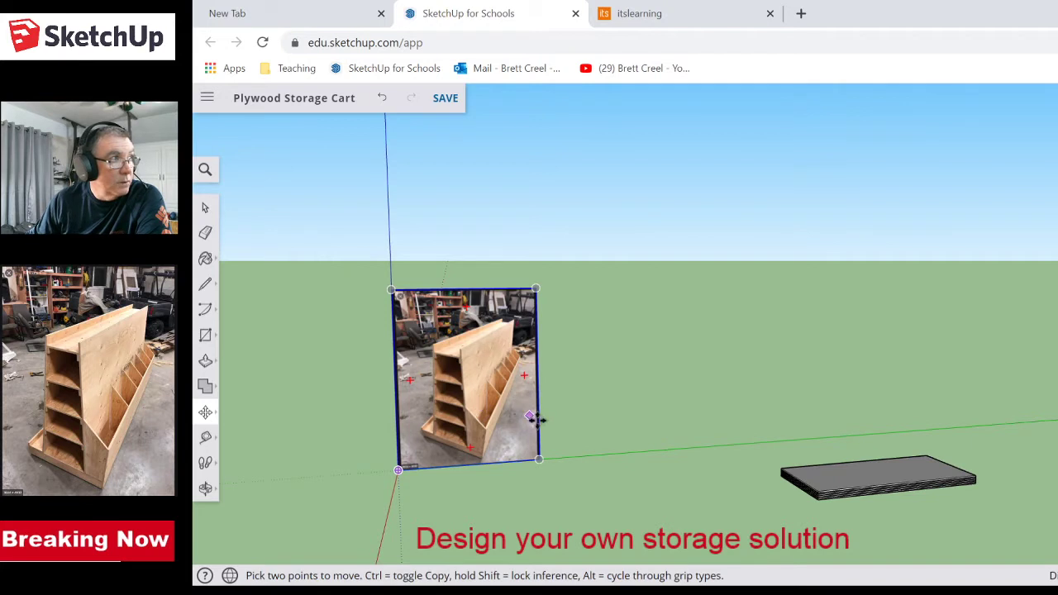
scroll(565, 466, "down", 1)
scroll(564, 467, "up", 2)
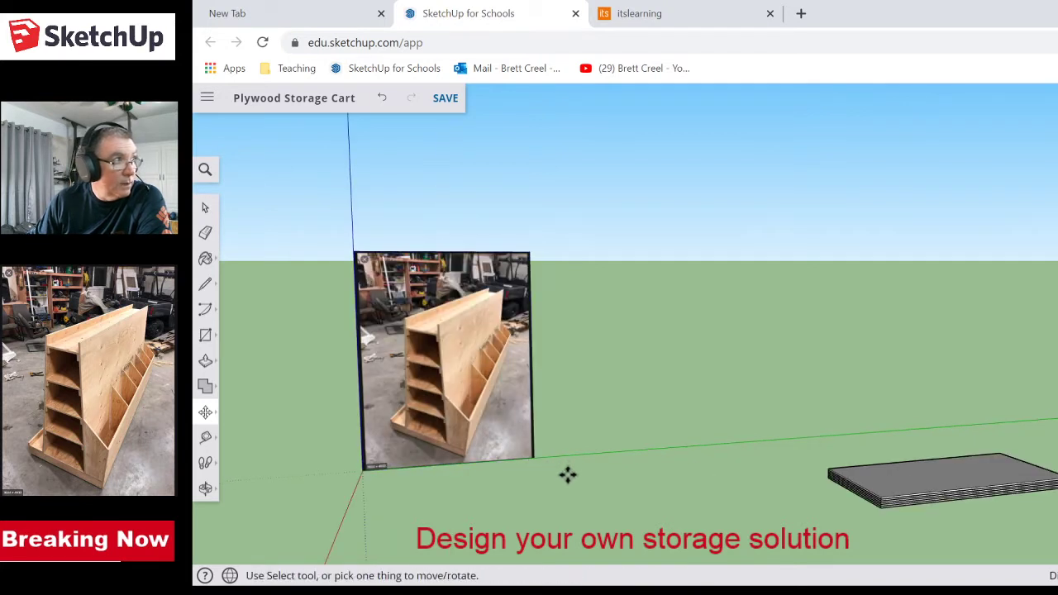
scroll(565, 467, "up", 3)
middle_click_drag(587, 479, 845, 466)
key("m")
scroll(680, 411, "up", 5)
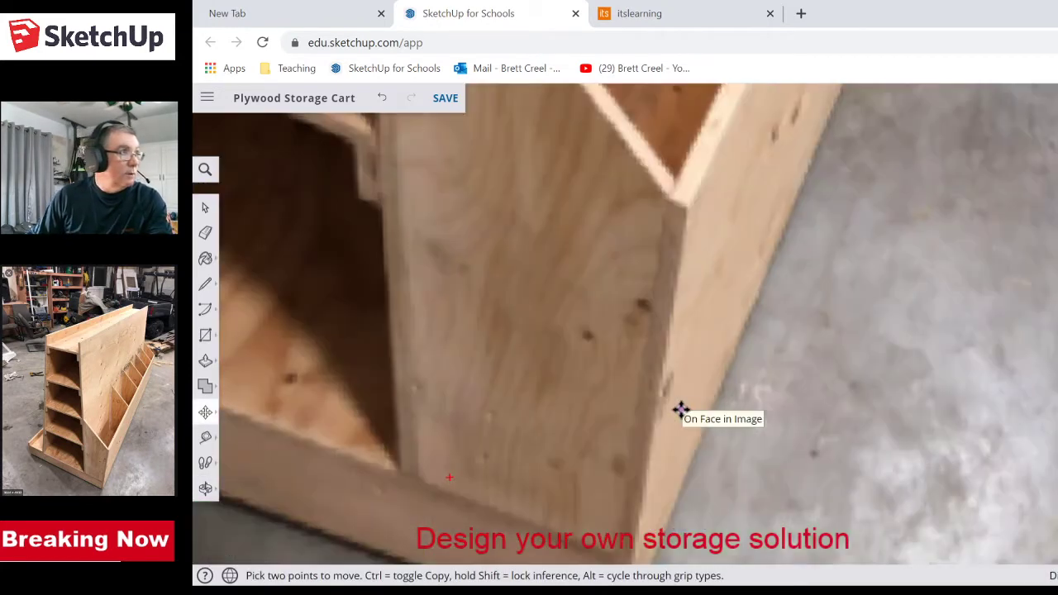
scroll(681, 411, "down", 2)
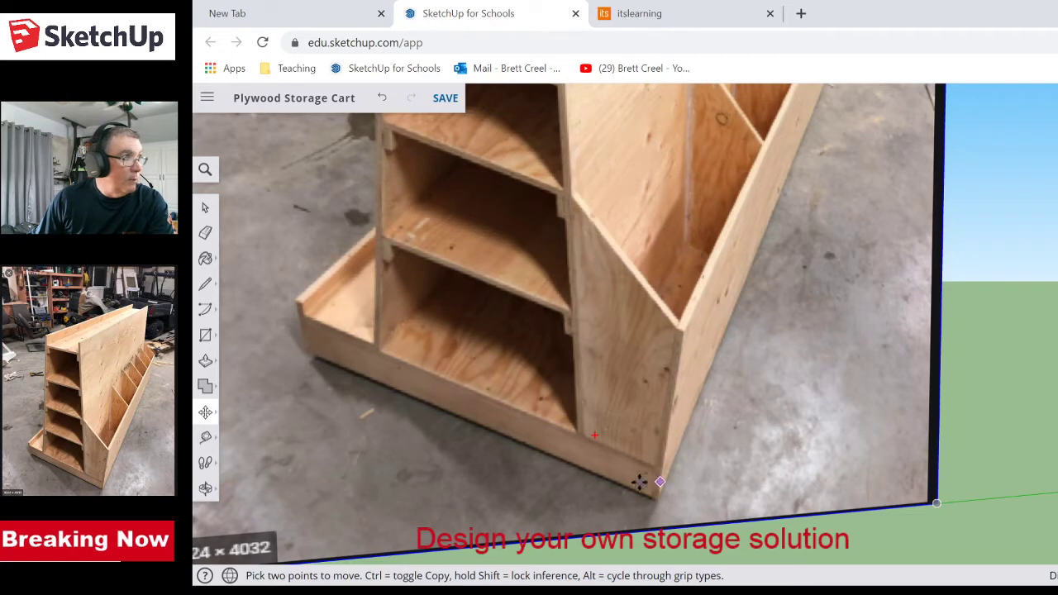
scroll(674, 478, "down", 3)
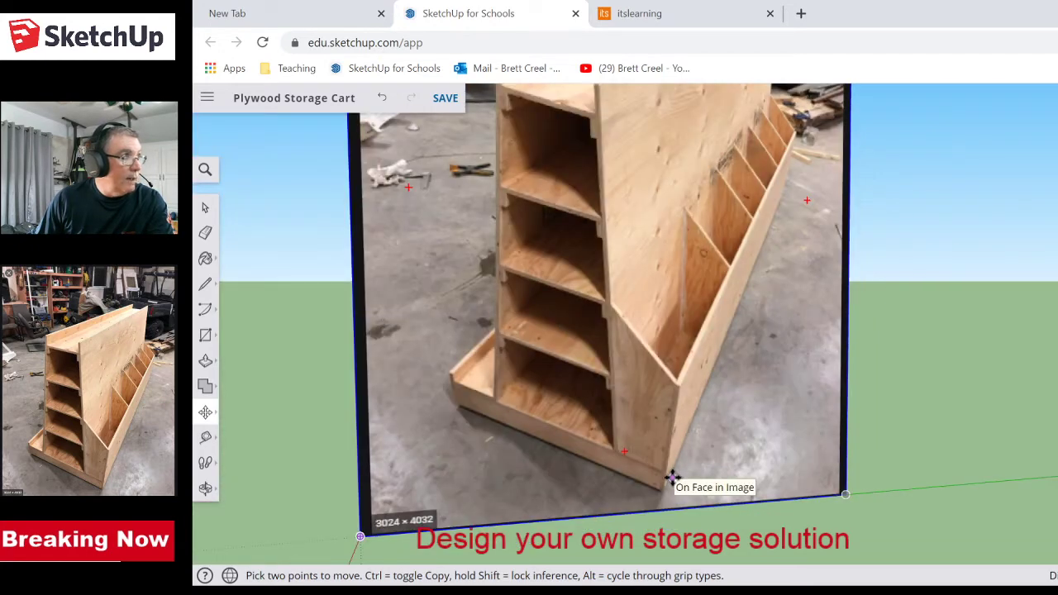
scroll(674, 477, "down", 3)
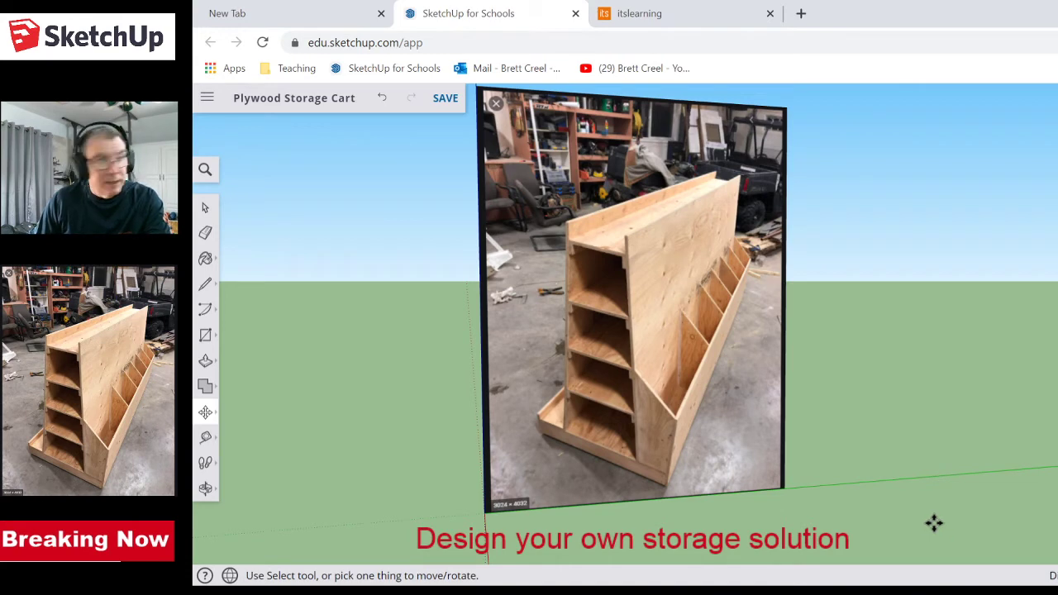
middle_click_drag(934, 523, 677, 492)
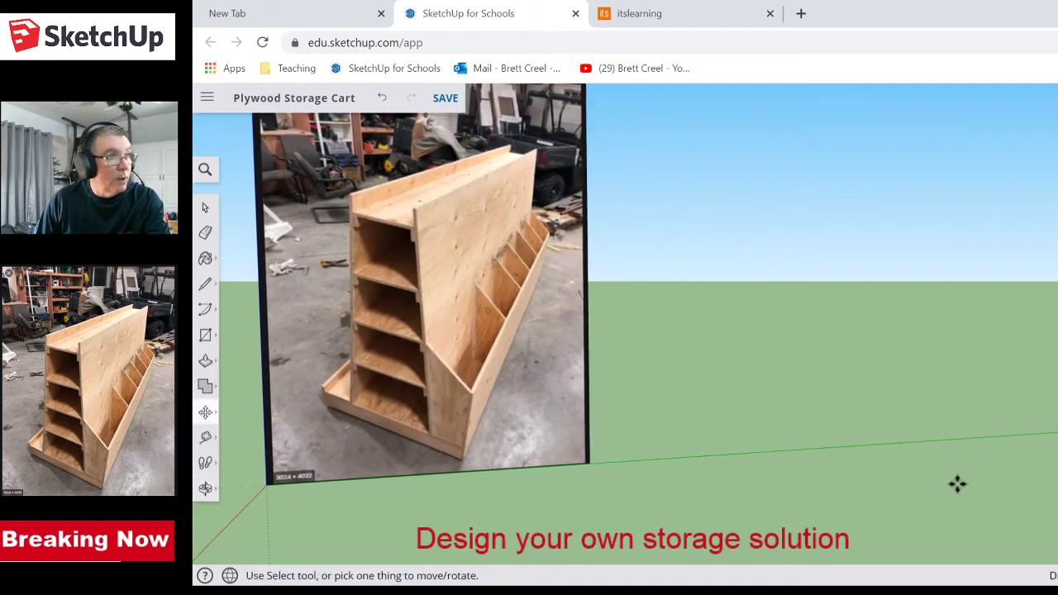
scroll(957, 484, "down", 4)
scroll(1048, 505, "down", 2)
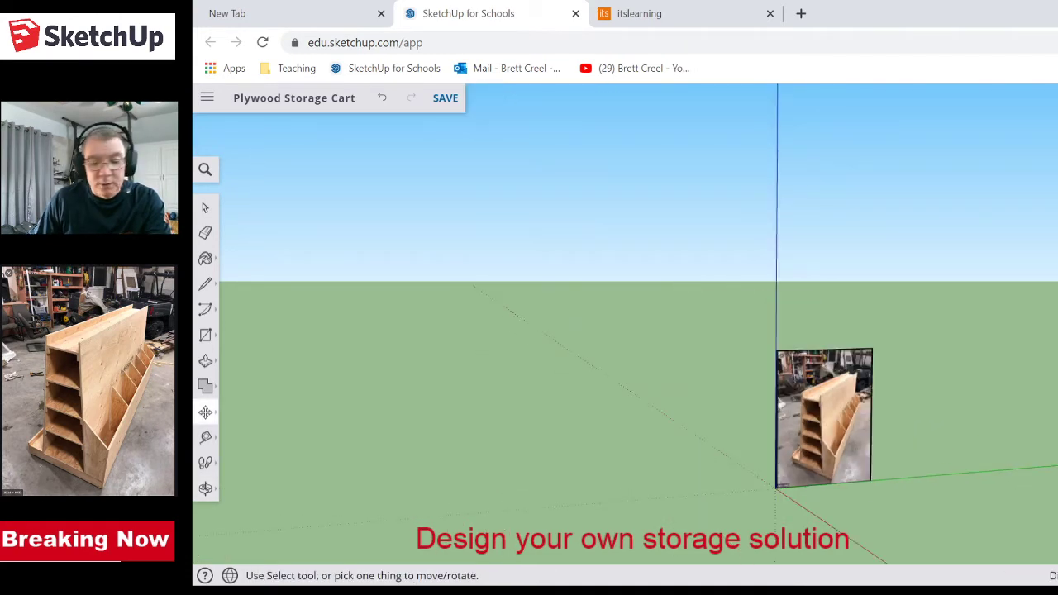
middle_click_drag(1055, 533, 975, 552)
key("m")
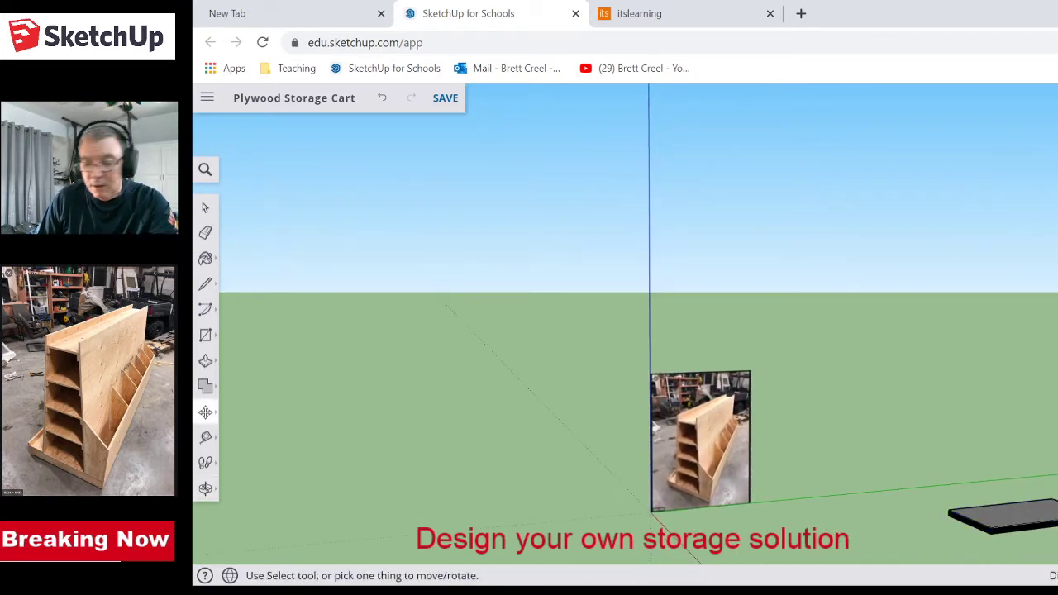
key("space")
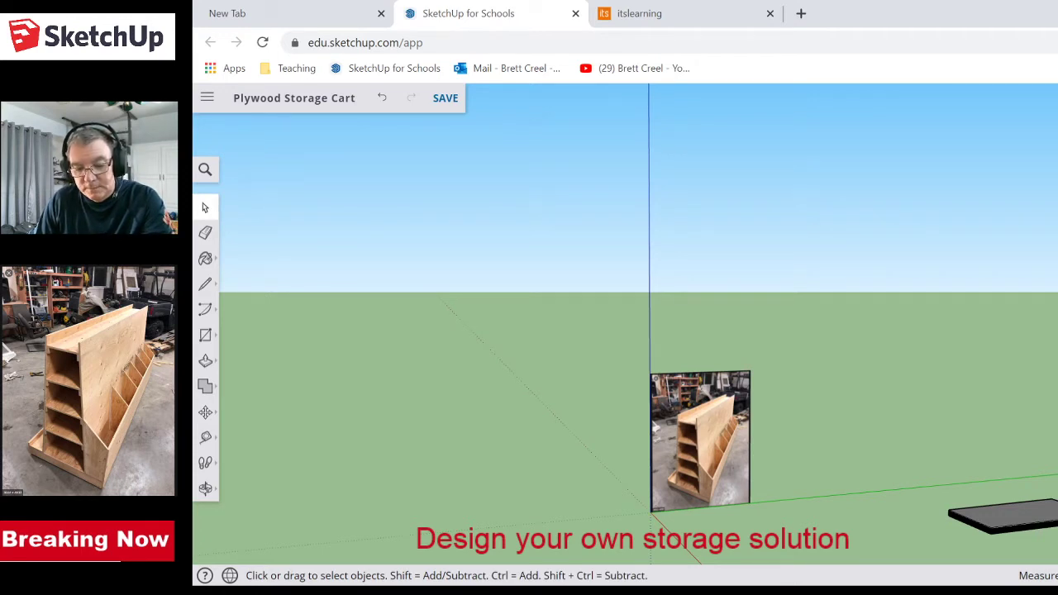
middle_click_drag(628, 331, 636, 401)
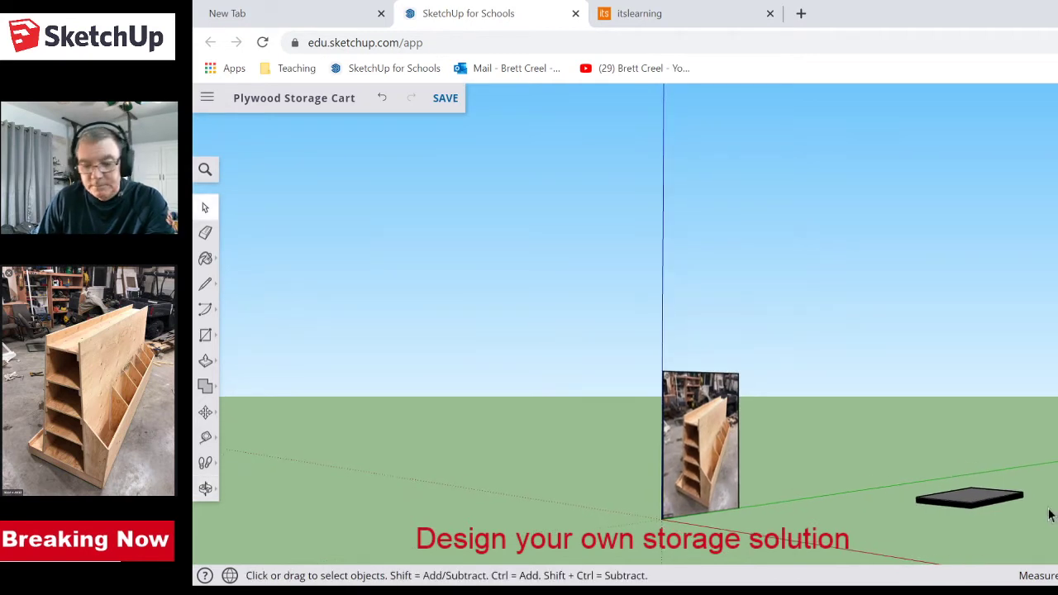
key("r")
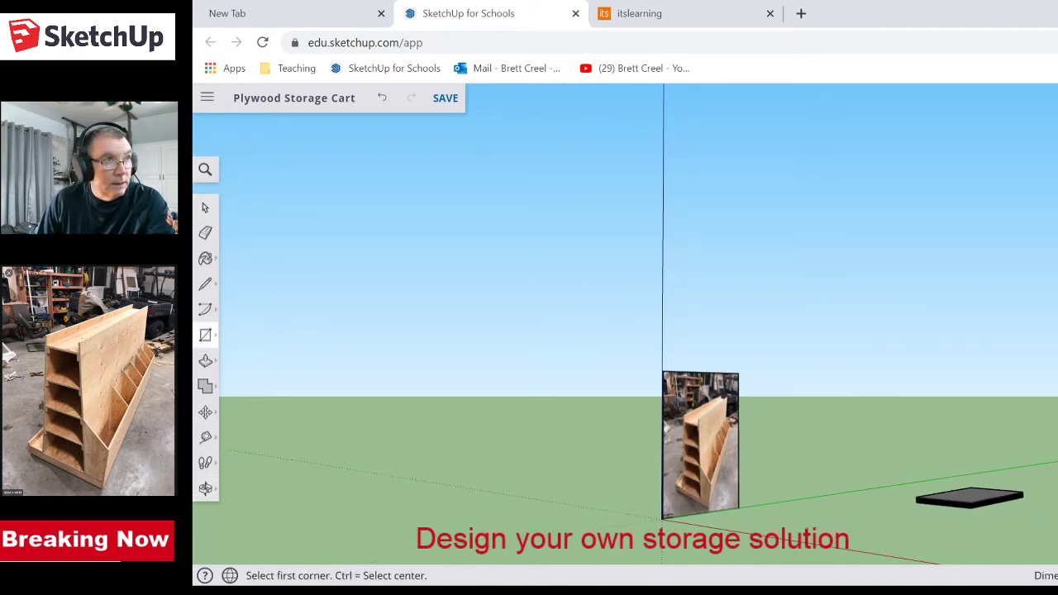
left_click(662, 519)
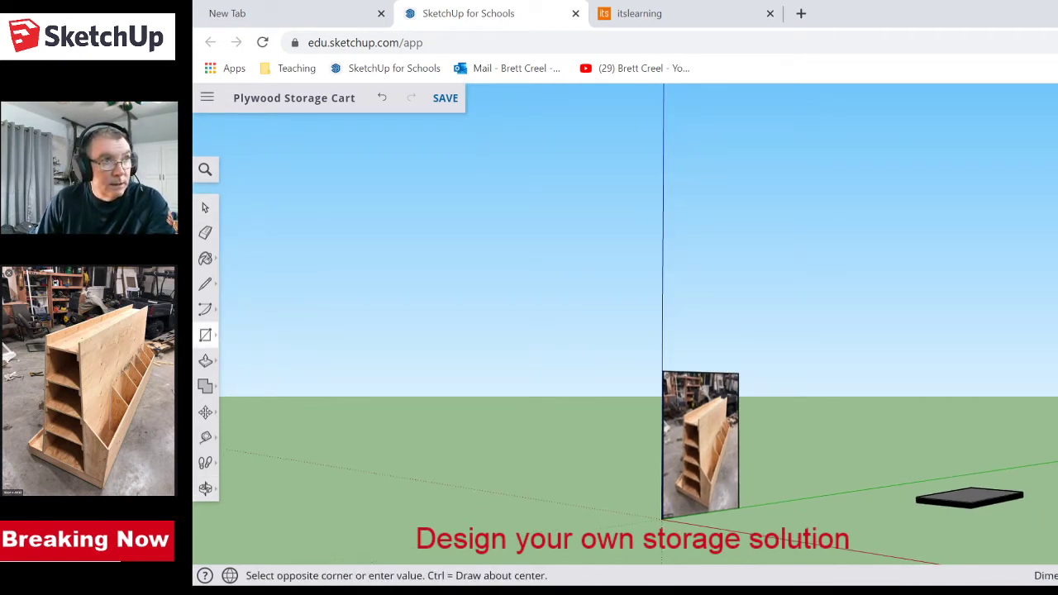
key("Escape")
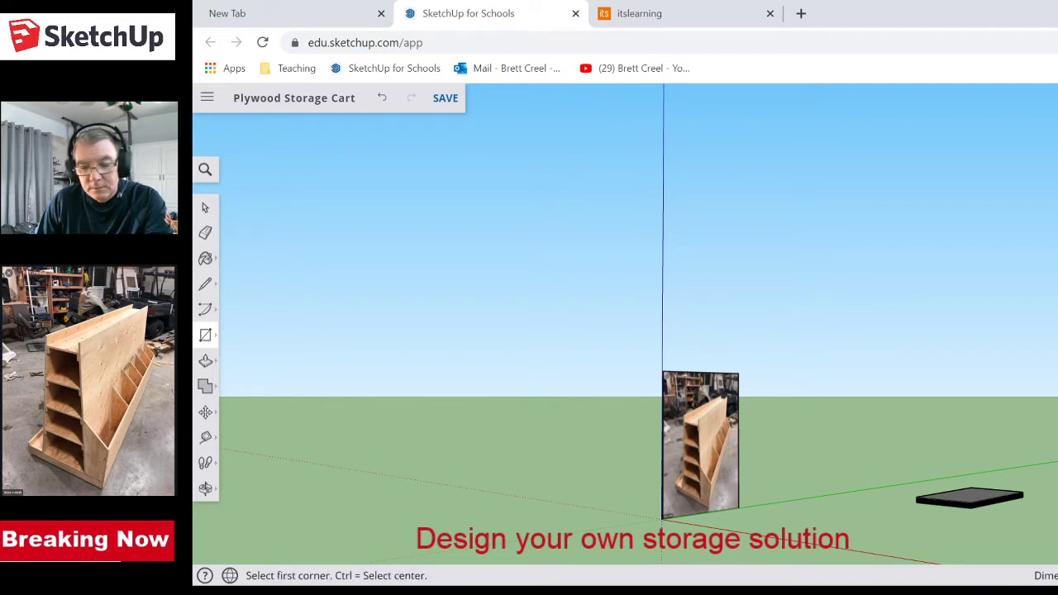
key("space")
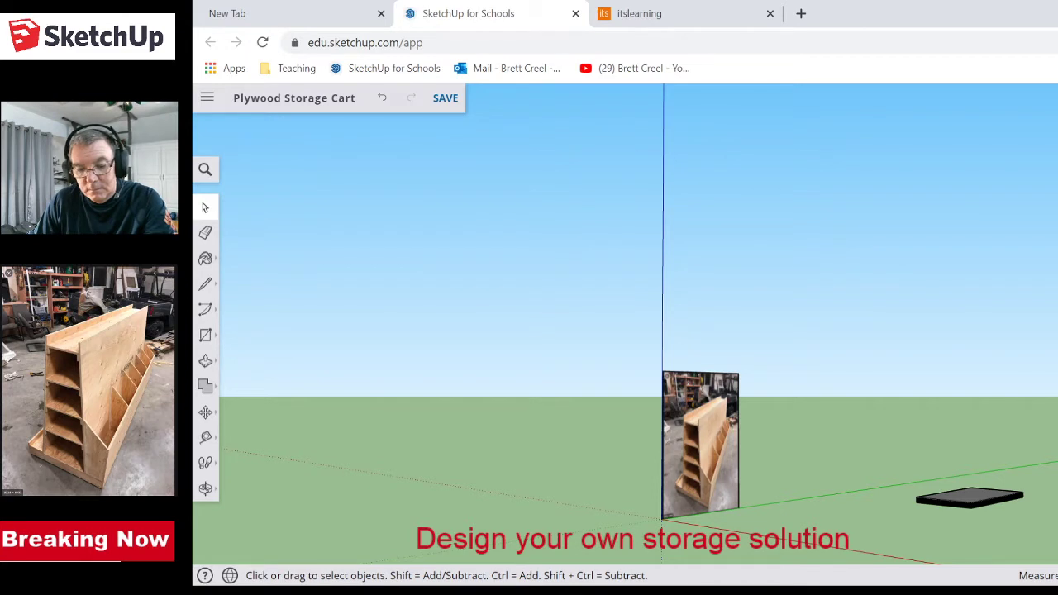
- Draw a small upright rectangle on the ground beside the plywood stack as a board's end profile
key("r")
left_click(661, 519)
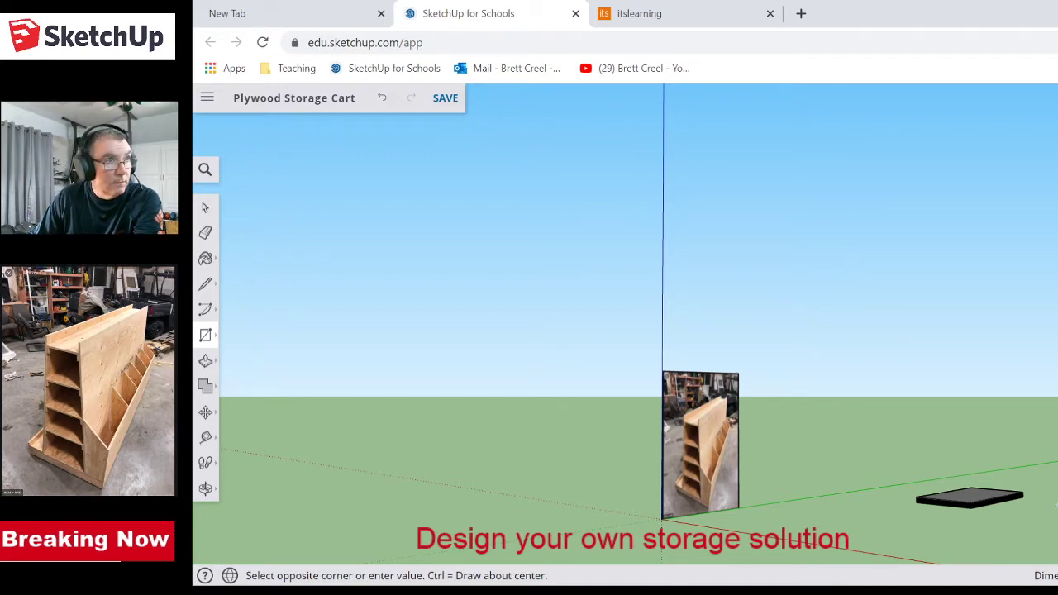
key("Escape")
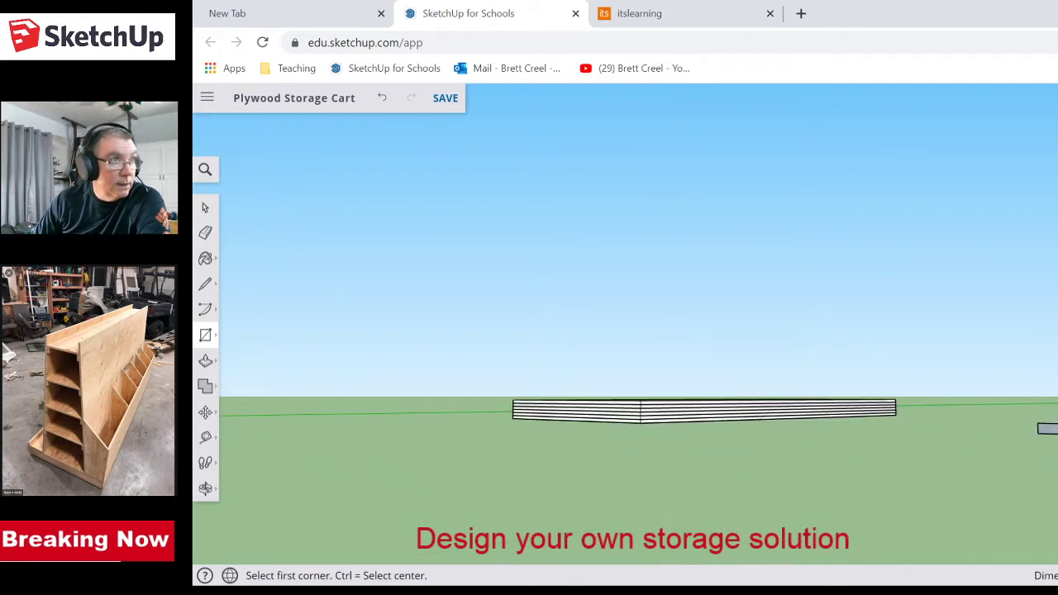
middle_click_drag(1051, 392, 1054, 457)
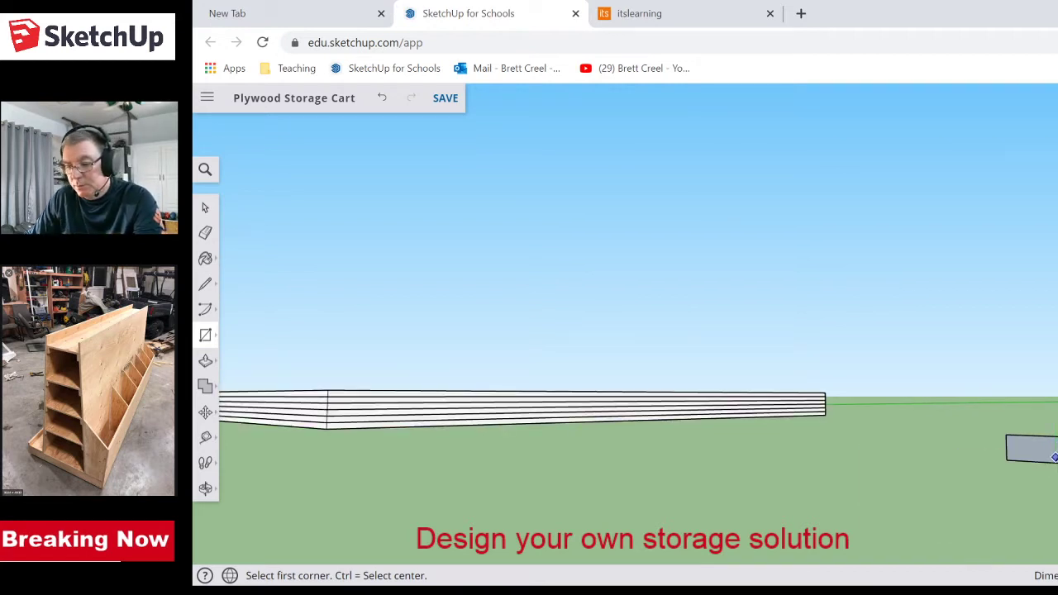
- Try to Push/Pull the small upright rectangle into a board, and undo the extrusion
key("p")
left_click(1048, 451)
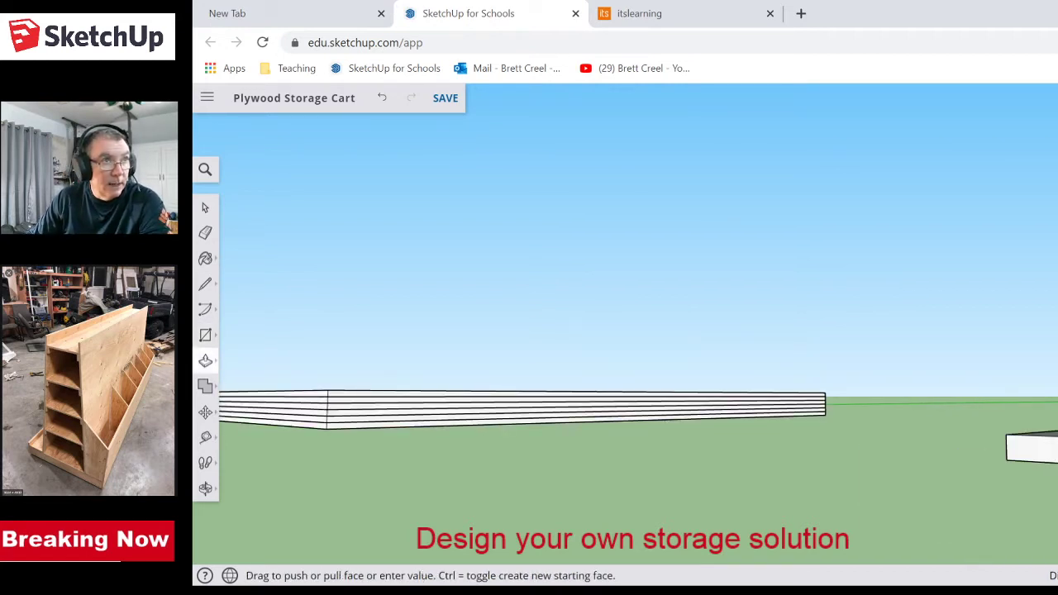
key("Escape")
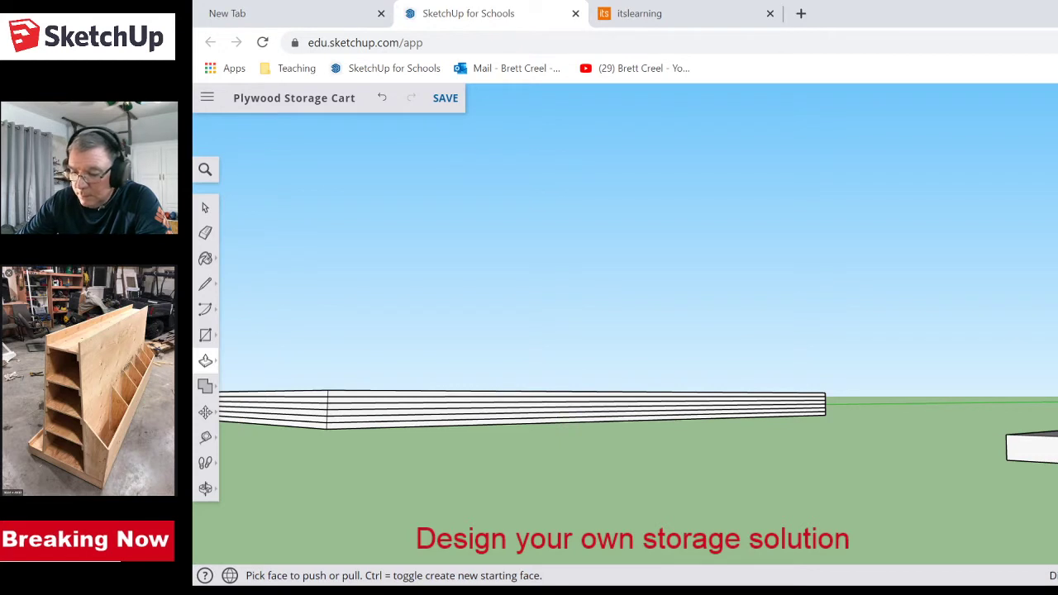
left_click(1048, 450)
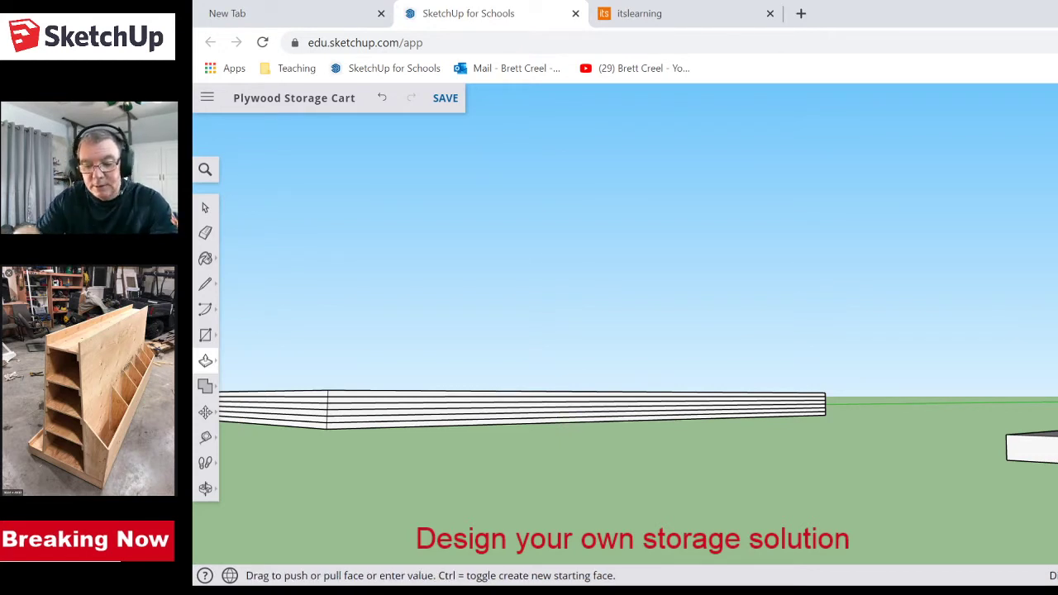
key("ctrl+z")
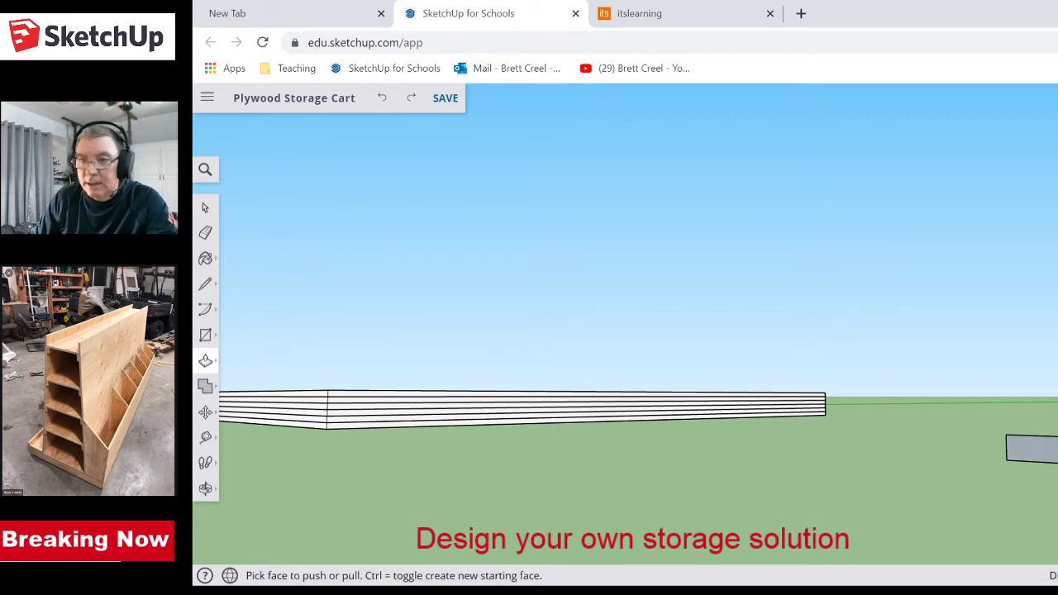
- Push/Pull the small upright rectangle into a long board beside the stack and save the model
left_click(1016, 448)
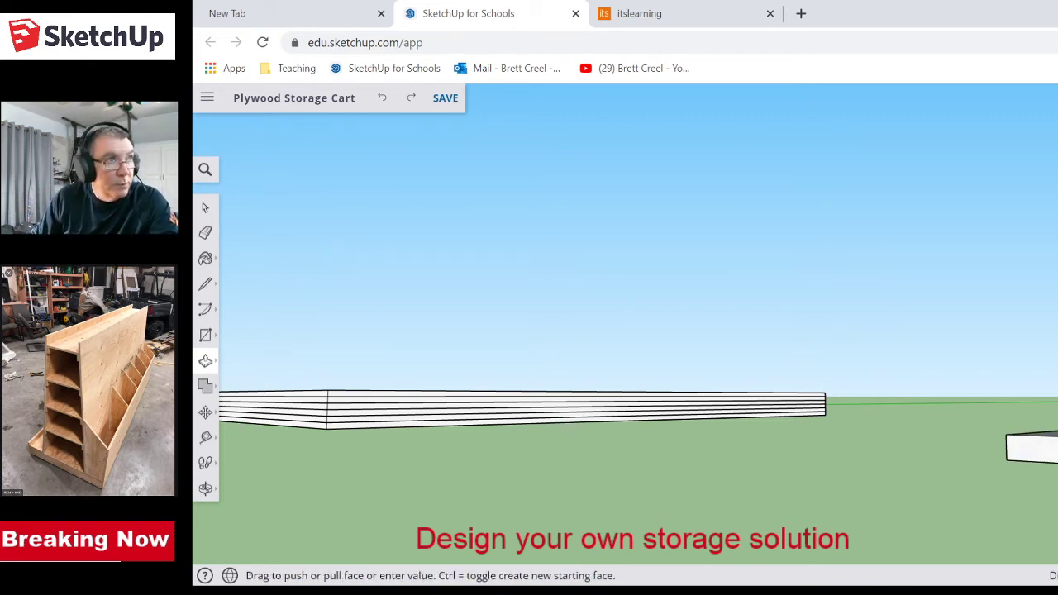
left_click(1025, 445)
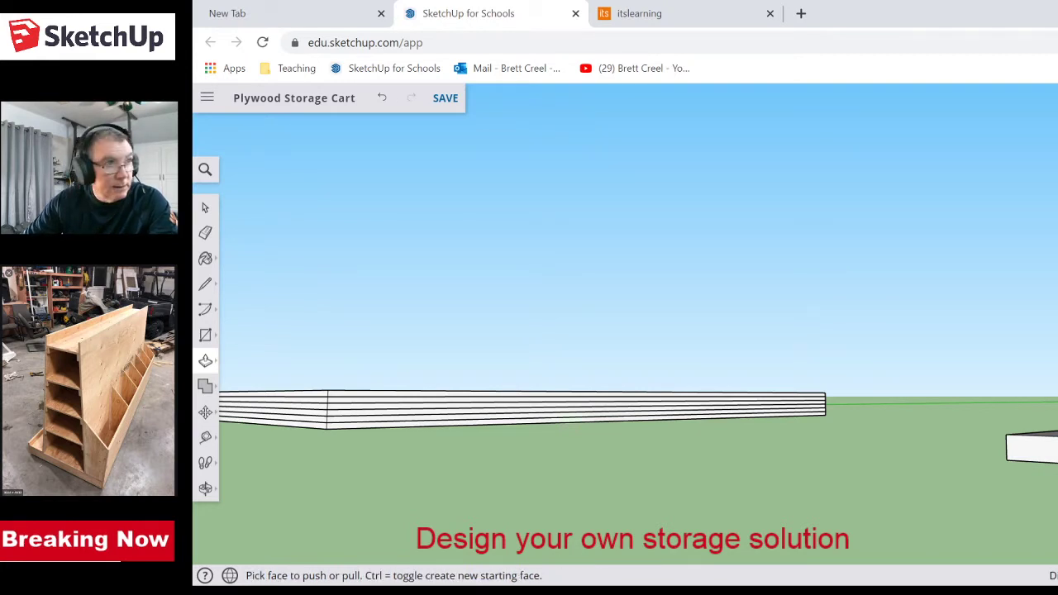
left_click(1025, 446)
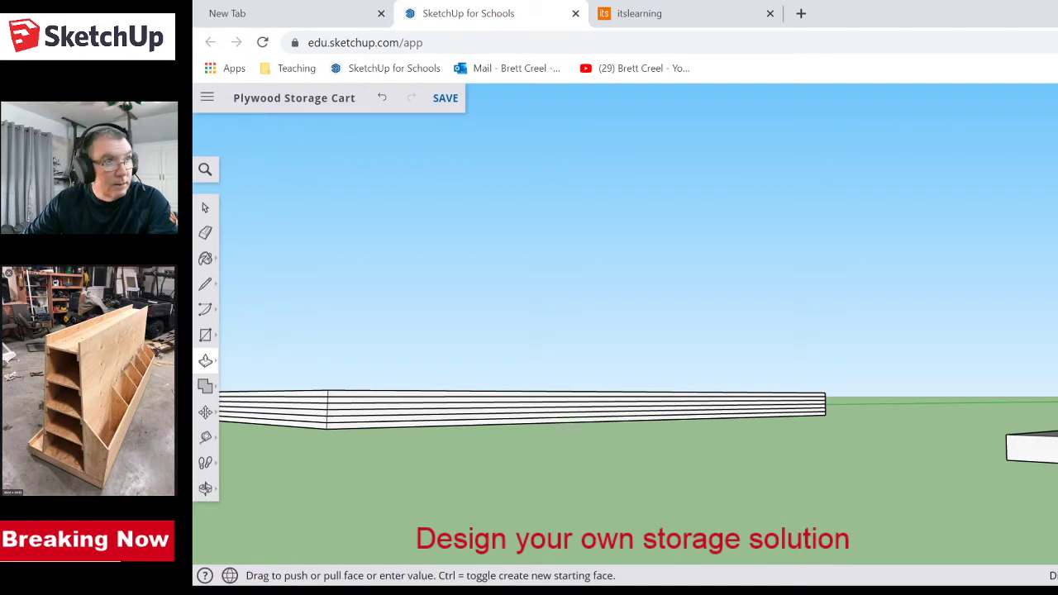
key("ctrl+s")
- Select the whole board with all its faces and edges and make it a group
key("space")
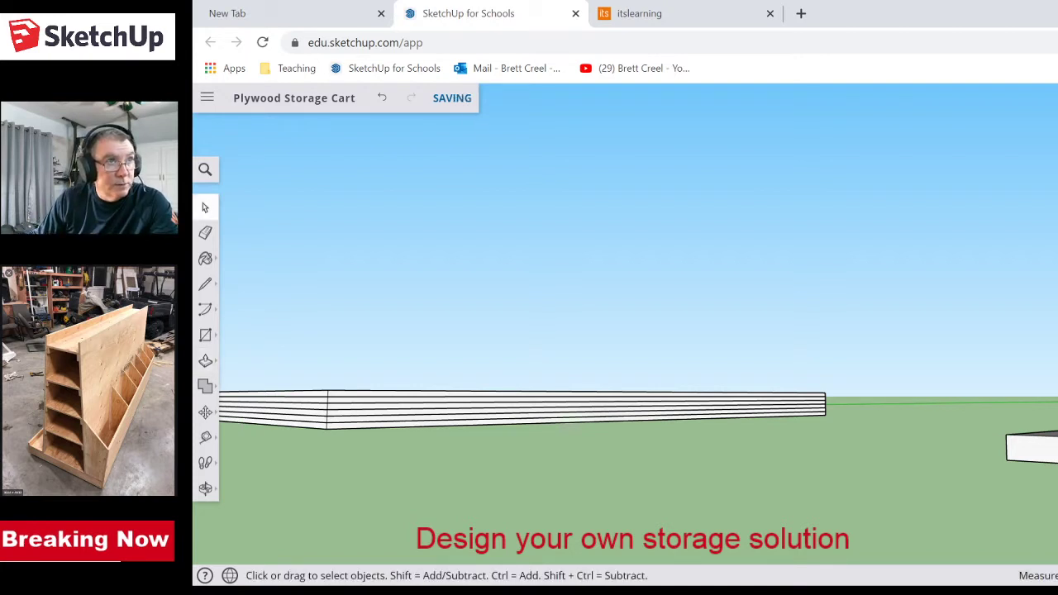
left_click(1029, 447)
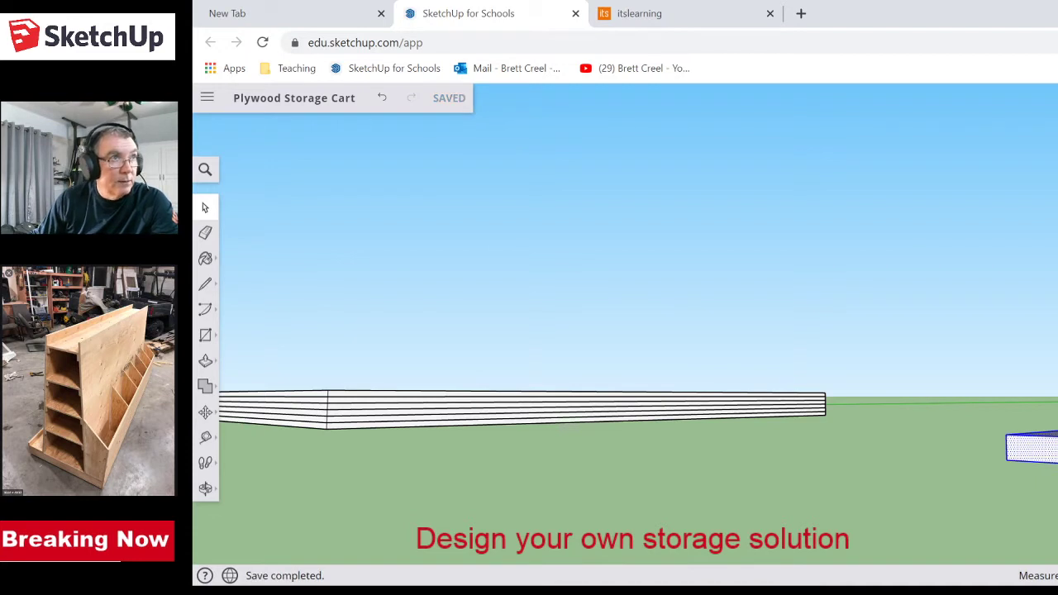
middle_click_drag(1054, 507, 981, 542)
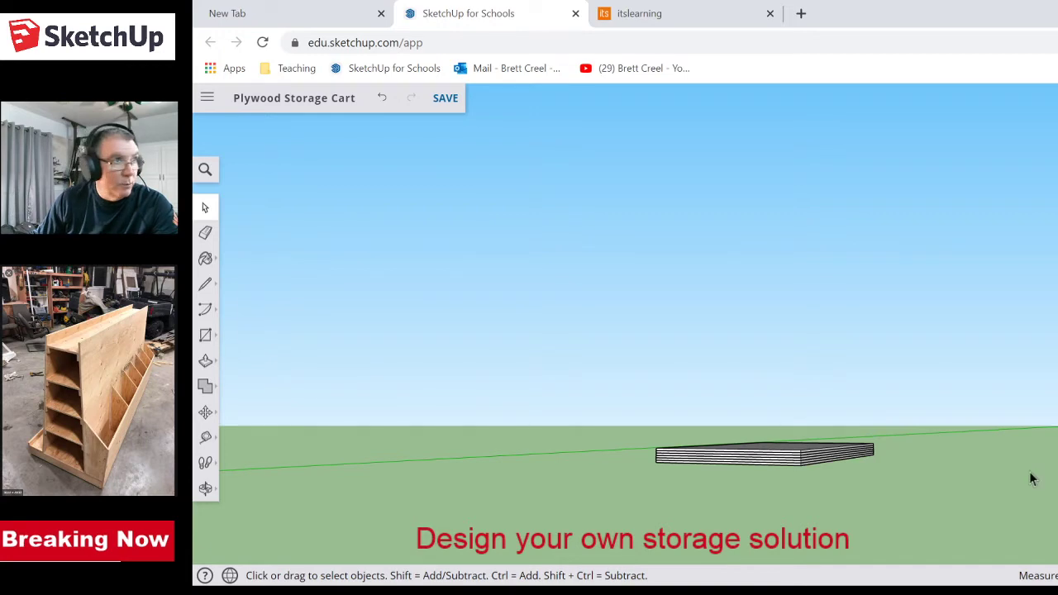
- Draw a large ground rectangle beneath the plywood stack and the board to serve as the shop floor
middle_click_drag(1015, 479, 903, 479)
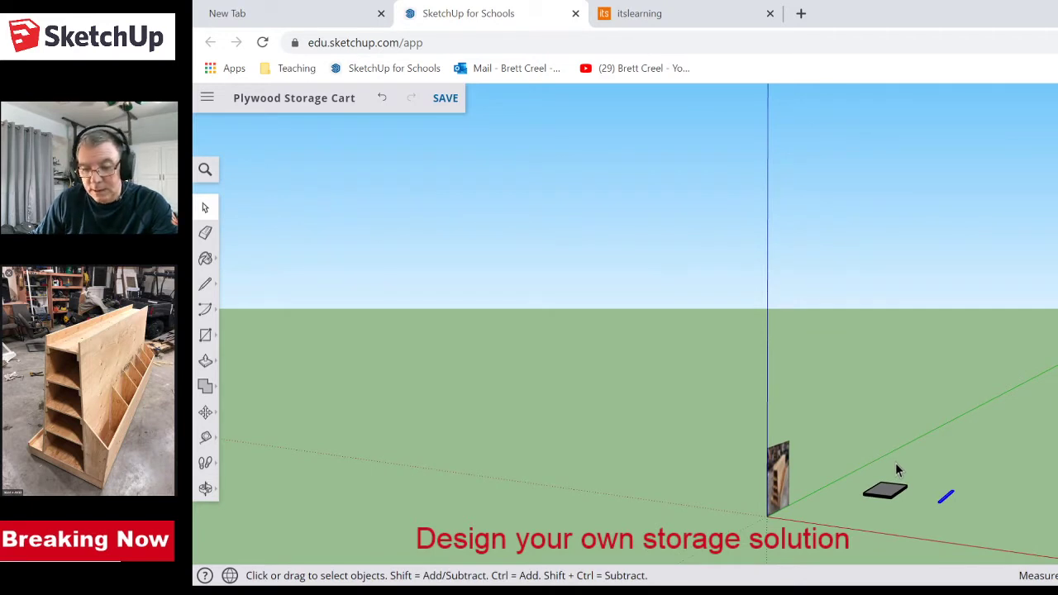
key("r")
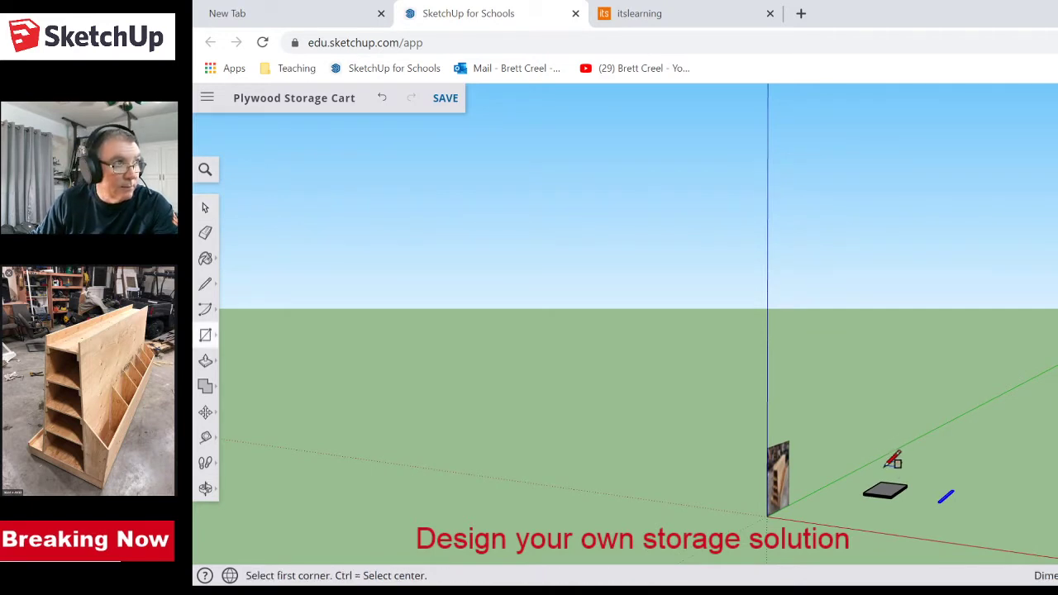
left_click(883, 464)
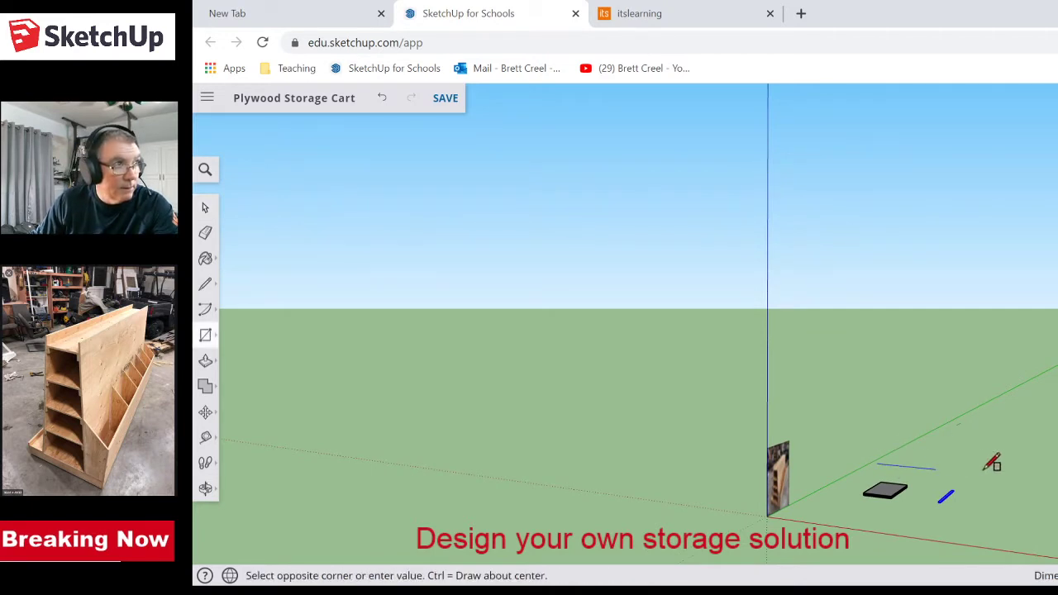
left_click(971, 546)
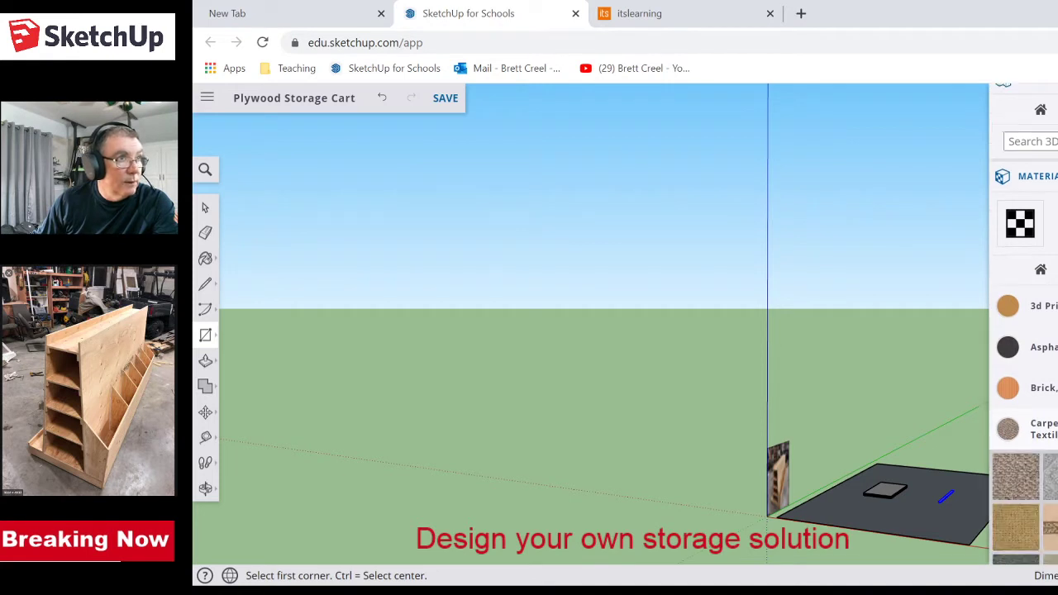
- Paint the floor rectangle with the Concrete Aggregate material from the asphalt and concrete collection
scroll(1024, 322, "down", 3)
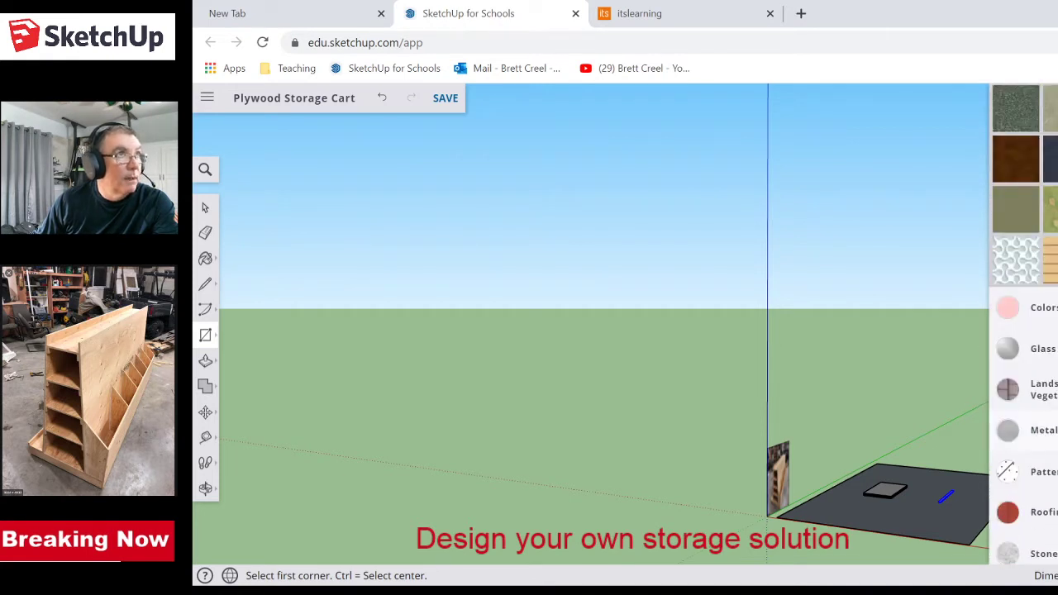
scroll(1023, 322, "up", 5)
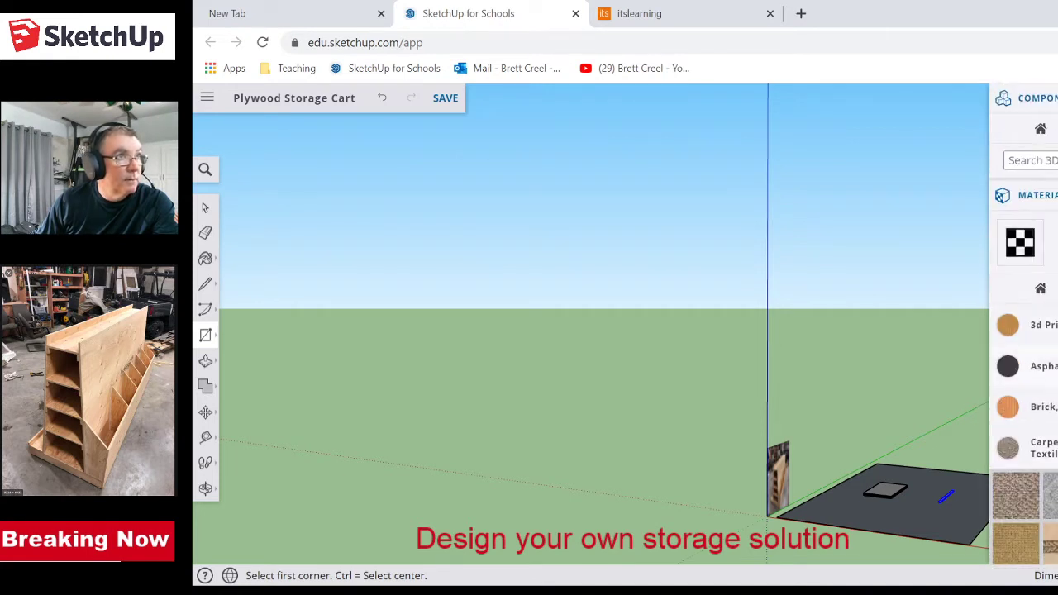
left_click(1025, 366)
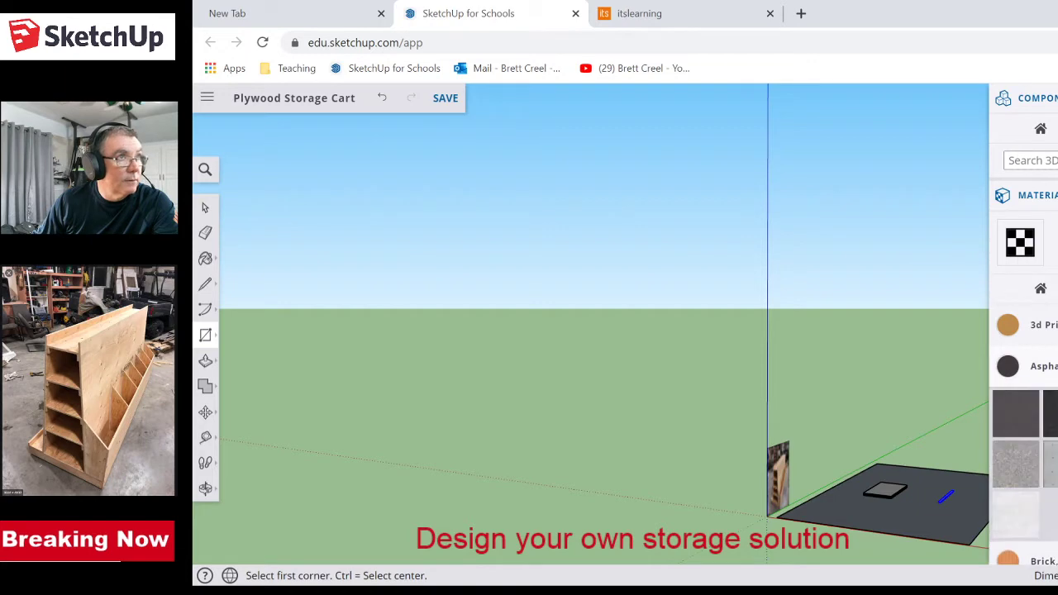
left_click(1019, 463)
scroll(950, 510, "down", 1)
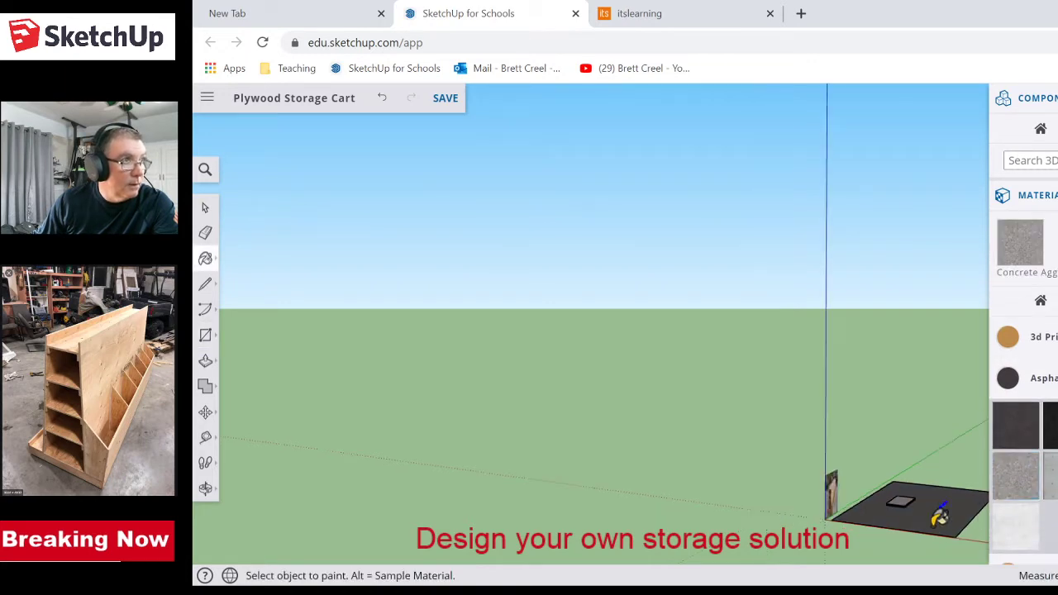
scroll(926, 508, "up", 6)
scroll(929, 512, "down", 1)
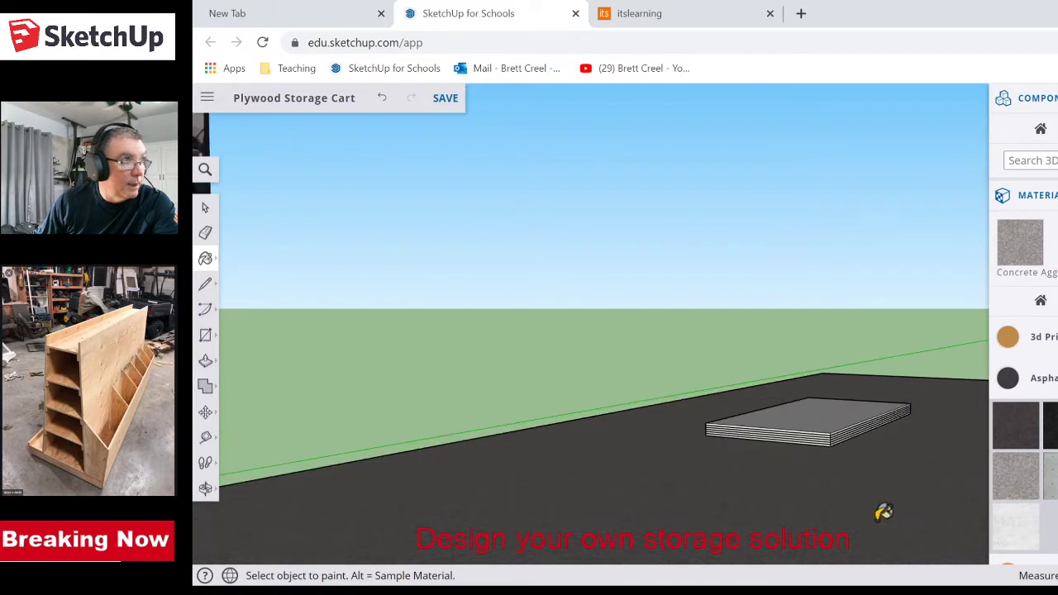
- Move the board group by its front bottom corner across the concrete floor, closer to the plywood stack
mouse_move(881, 507)
middle_mouse_down()
mouse_move(912, 522)
mouse_move(912, 510)
mouse_move(869, 516)
middle_mouse_up()
scroll(902, 510, "down", 3)
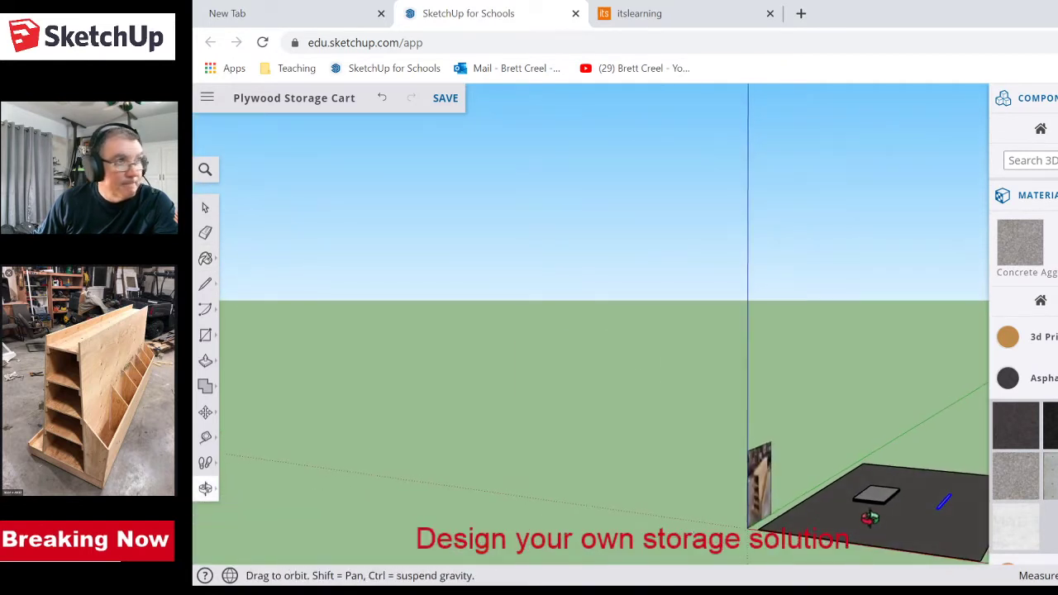
key("b")
mouse_move(941, 510)
middle_mouse_down()
mouse_move(933, 492)
mouse_move(933, 518)
mouse_move(841, 512)
mouse_move(932, 499)
middle_mouse_up()
scroll(917, 500, "up", 3)
scroll(926, 503, "down", 2)
scroll(934, 502, "down", 2)
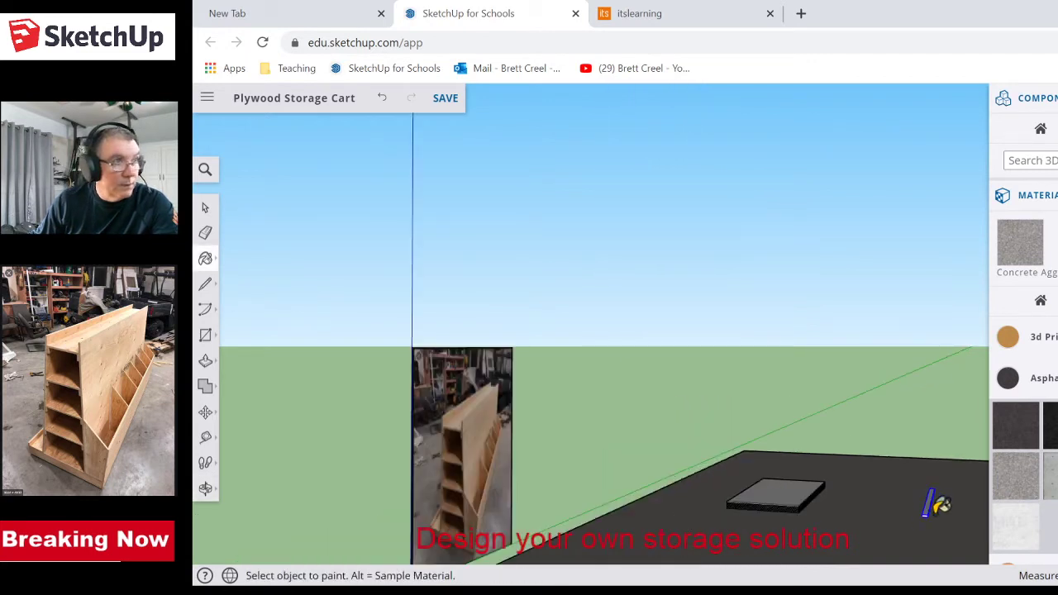
key("space")
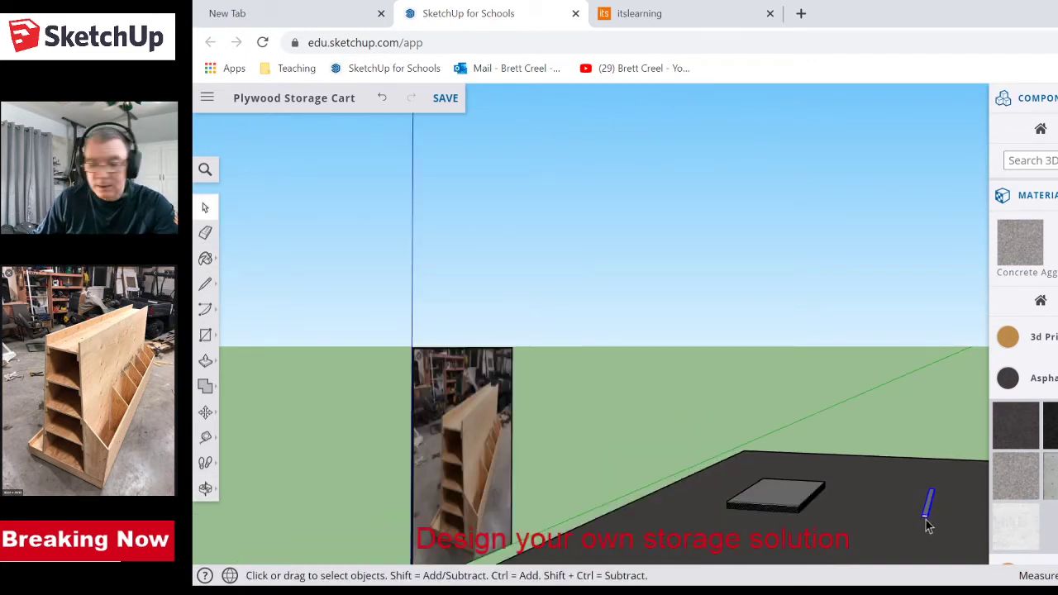
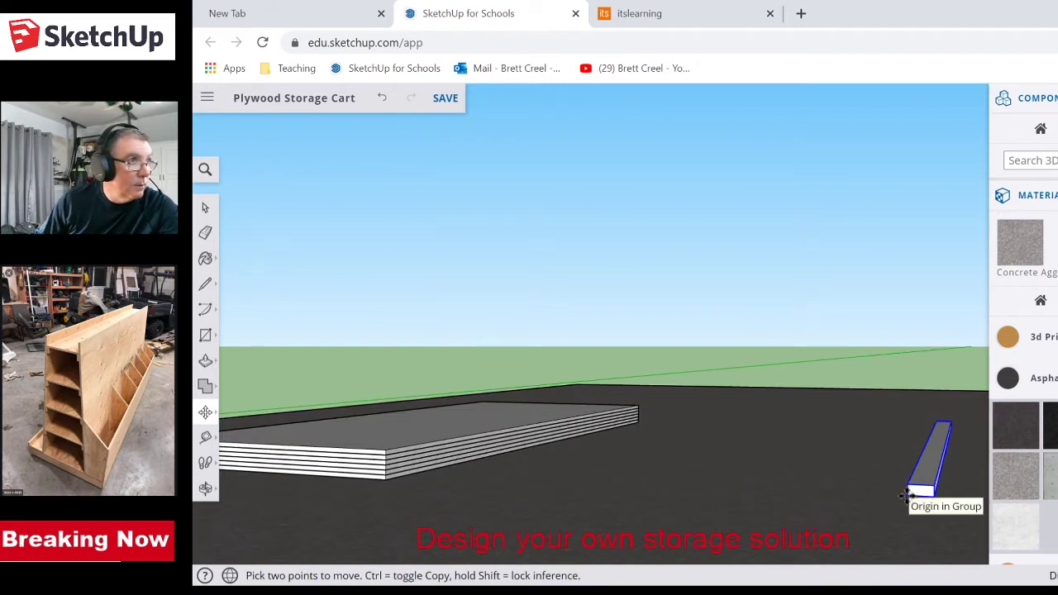
left_click(910, 494)
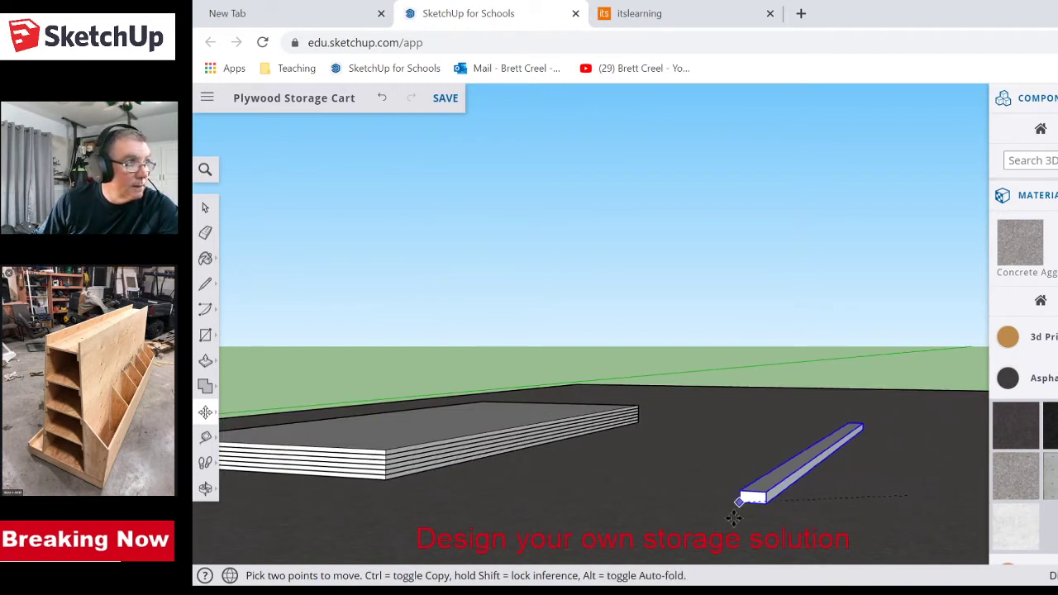
scroll(719, 515, "up", 3)
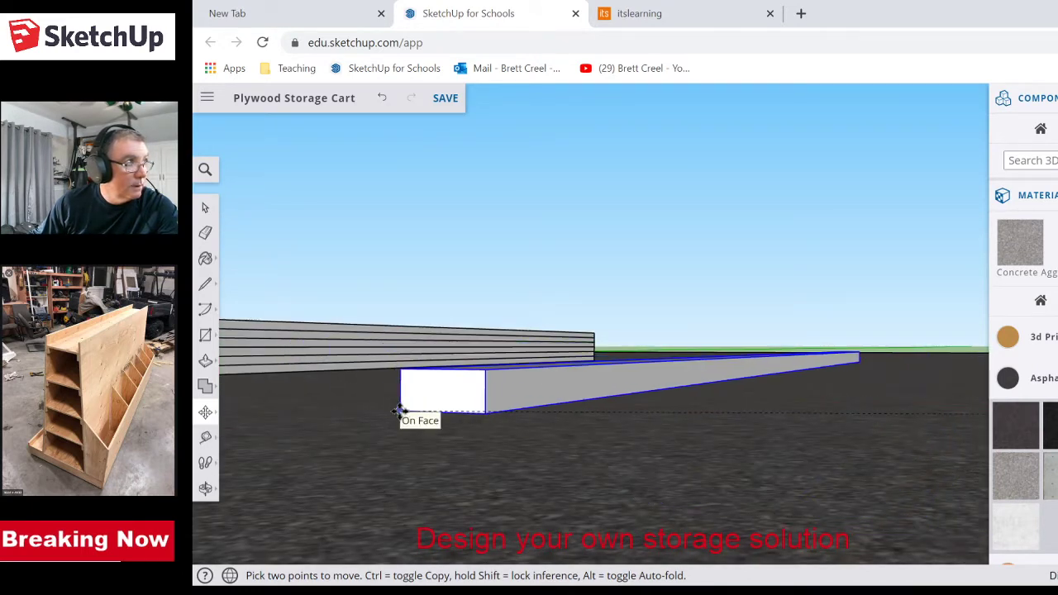
left_click(399, 411)
- Copy the board by exactly its own width along the red axis to build a row of boards lying edge to edge
middle_click_drag(529, 467, 723, 454)
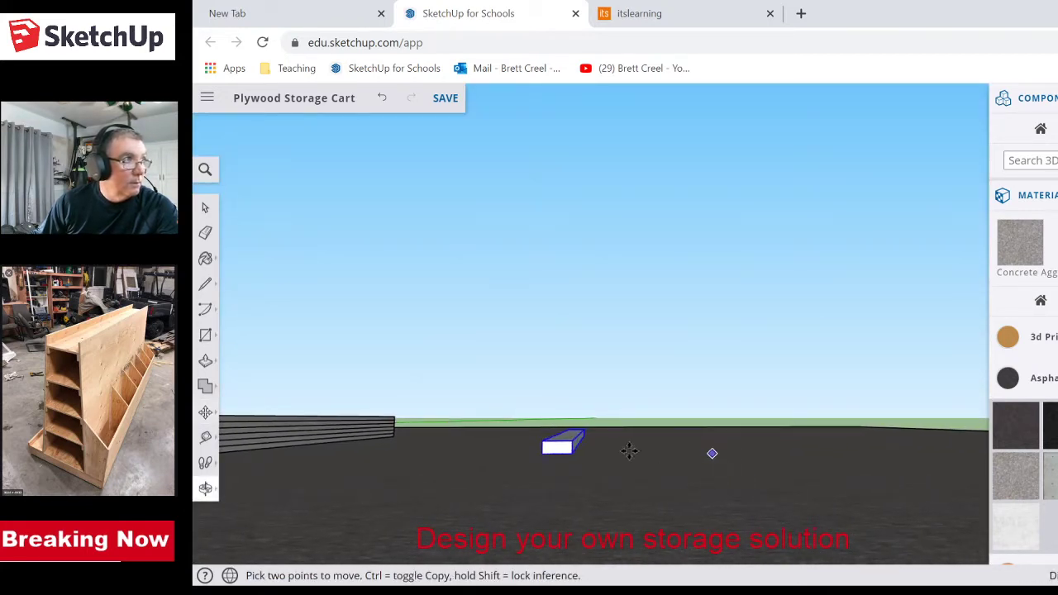
key("q")
key("m")
key("q")
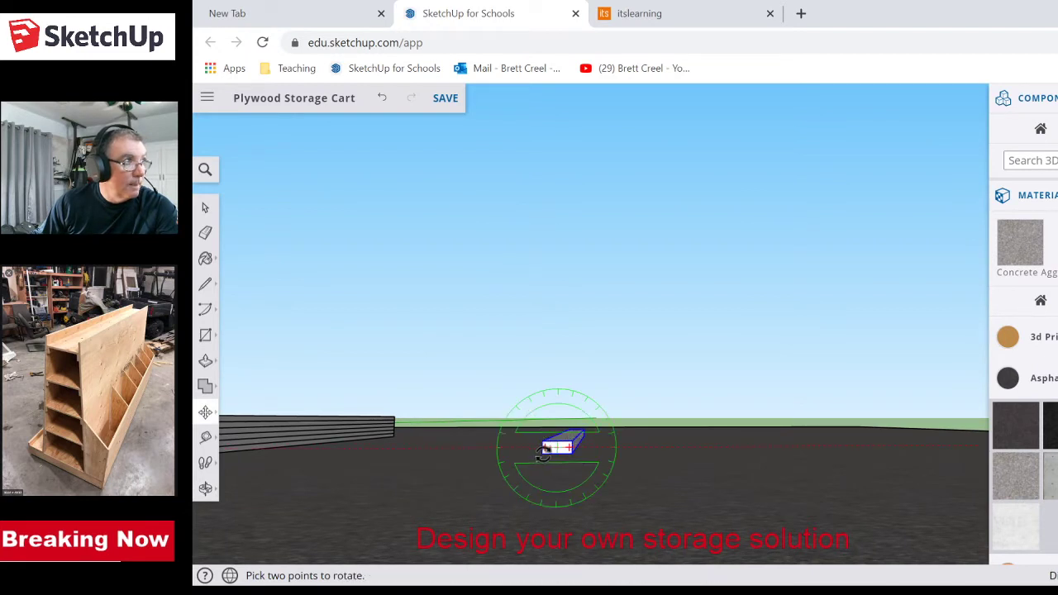
key("m")
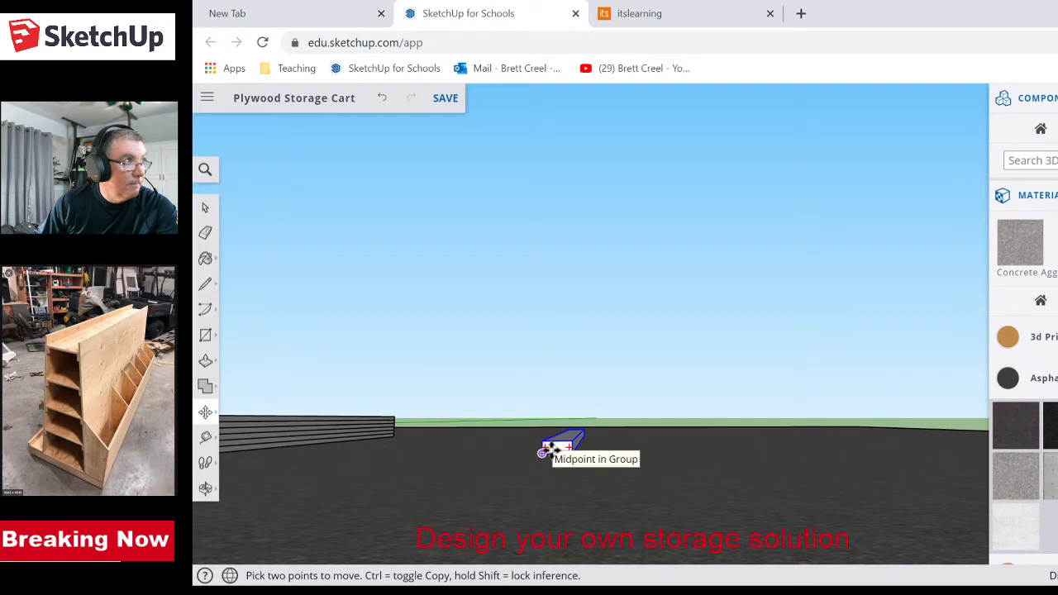
key("q")
scroll(539, 453, "up", 6)
key("m")
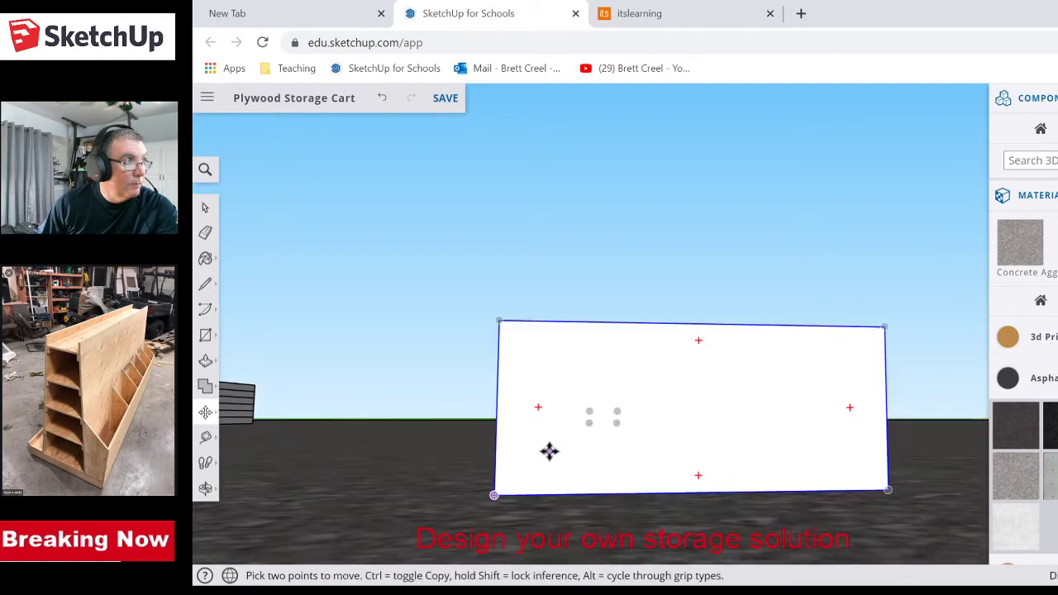
left_click(494, 493)
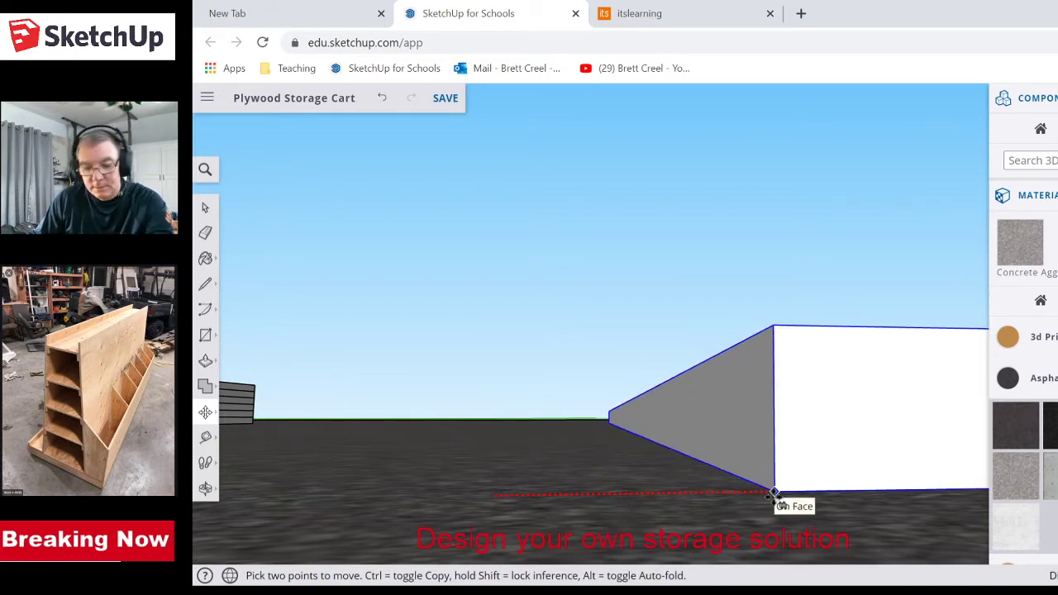
key("ctrl")
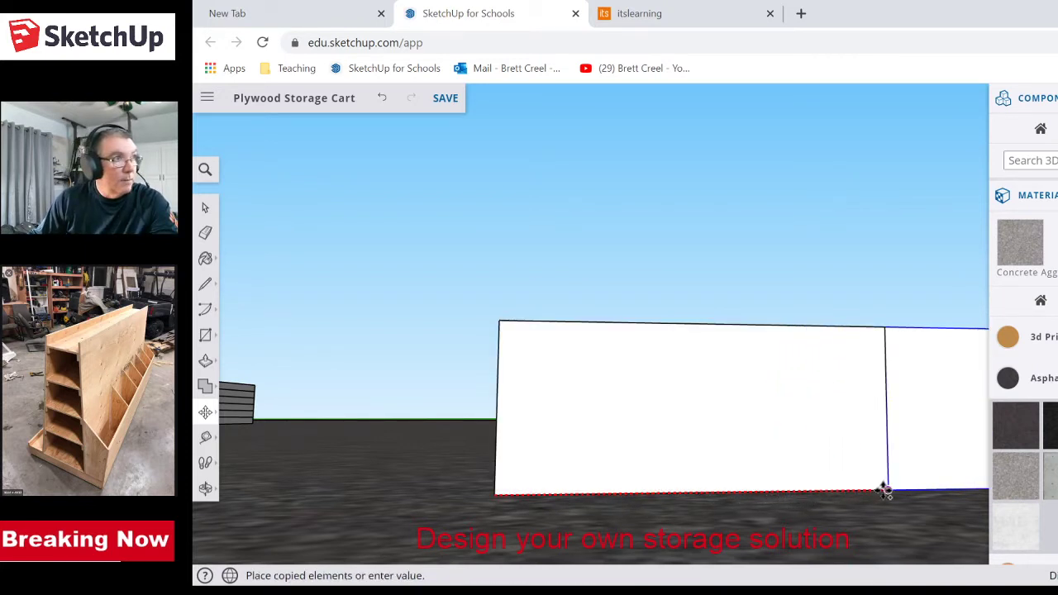
left_click(889, 490)
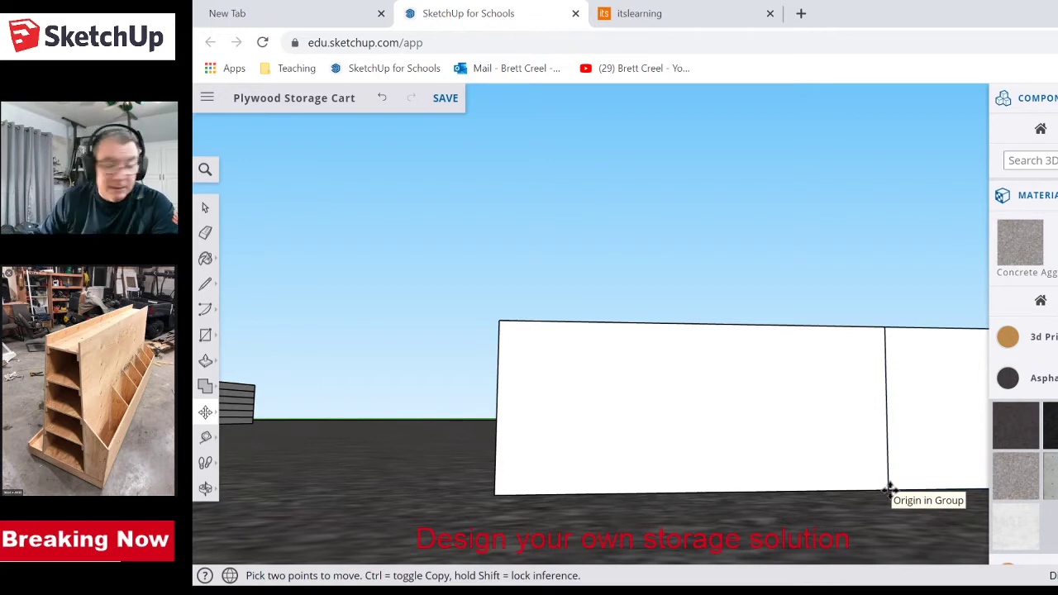
- Examine the row of boards and the plywood stack on the floor beside the reference photo
scroll(876, 509, "down", 6)
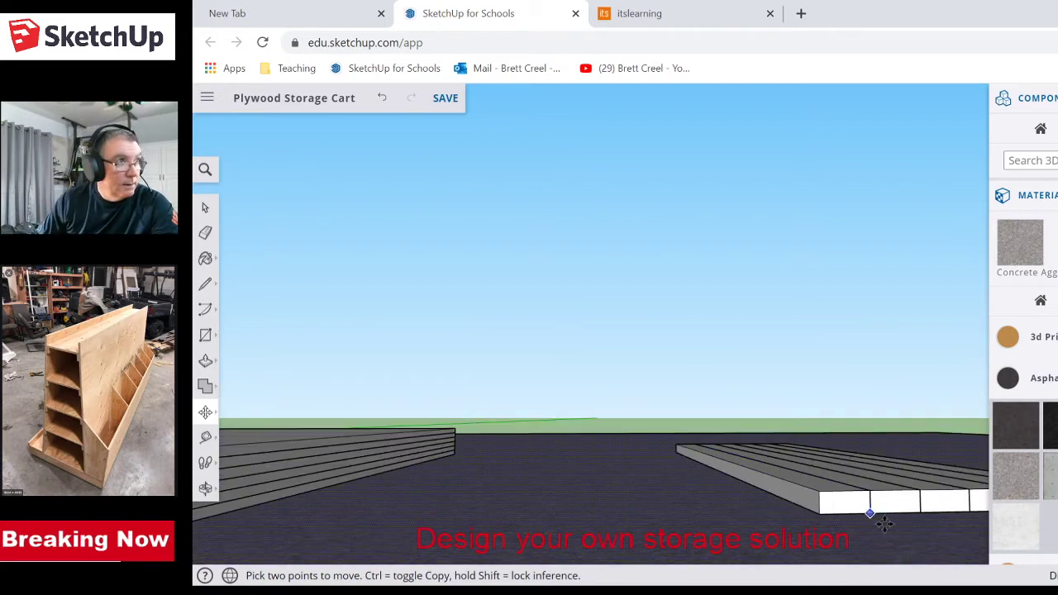
middle_click_drag(910, 533, 888, 503)
scroll(829, 517, "down", 4)
scroll(892, 517, "down", 5)
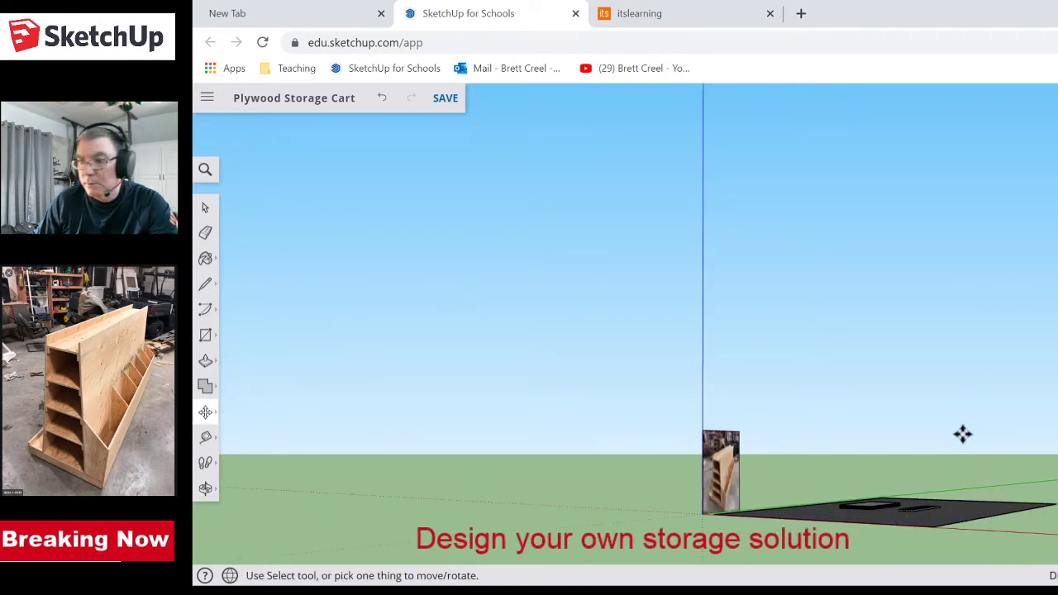
middle_click_drag(760, 496, 651, 483)
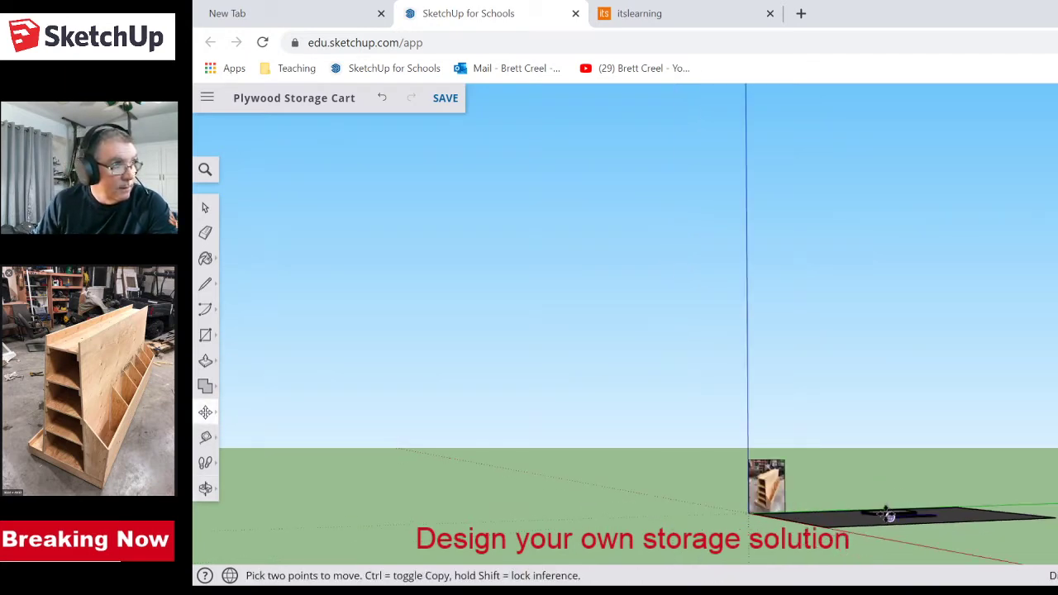
scroll(888, 514, "up", 5)
scroll(888, 514, "up", 2)
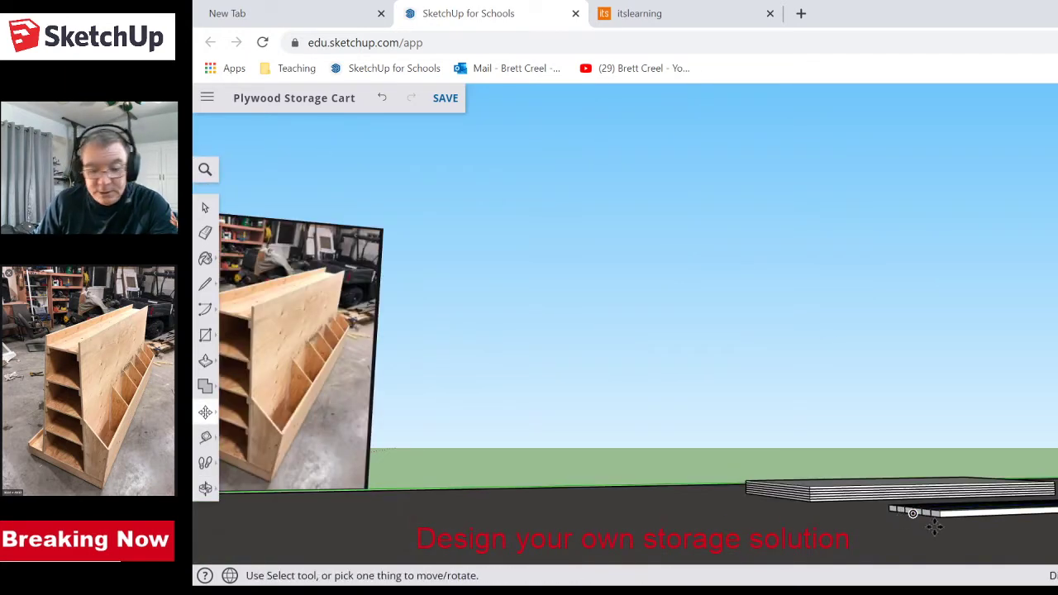
middle_click_drag(935, 529, 933, 484)
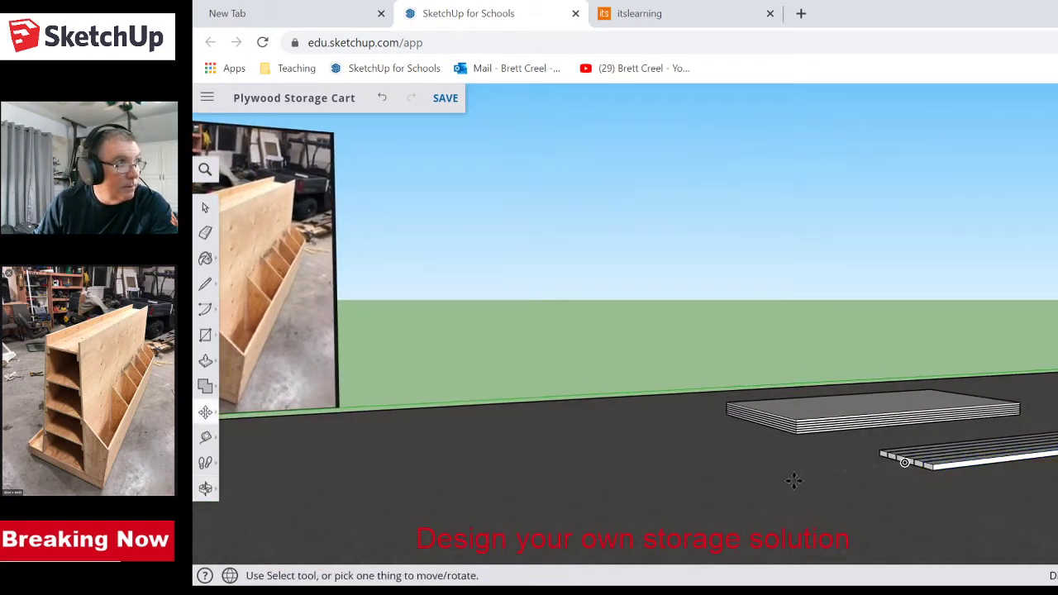
scroll(797, 481, "down", 3)
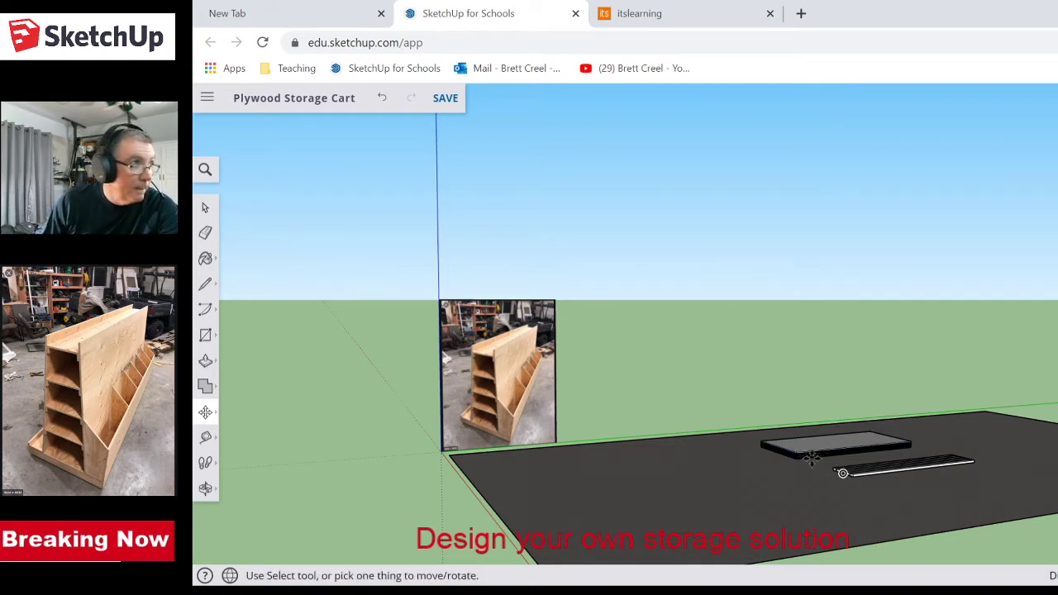
- Try to move the top plywood sheet of the stack by its front corner
scroll(802, 450, "up", 5)
scroll(806, 455, "down", 2)
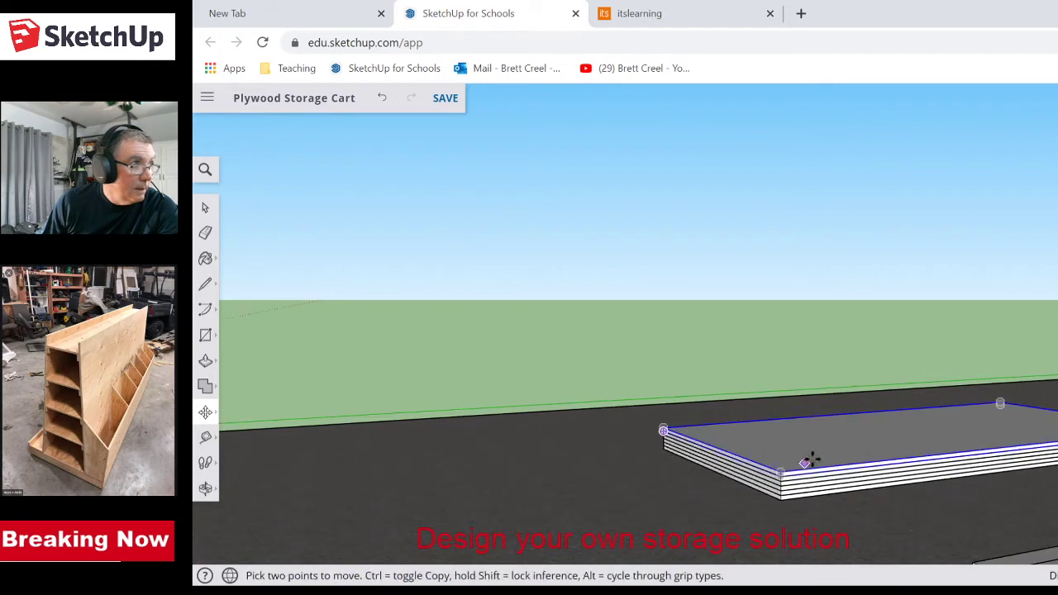
scroll(760, 475, "down", 2)
left_click(768, 477)
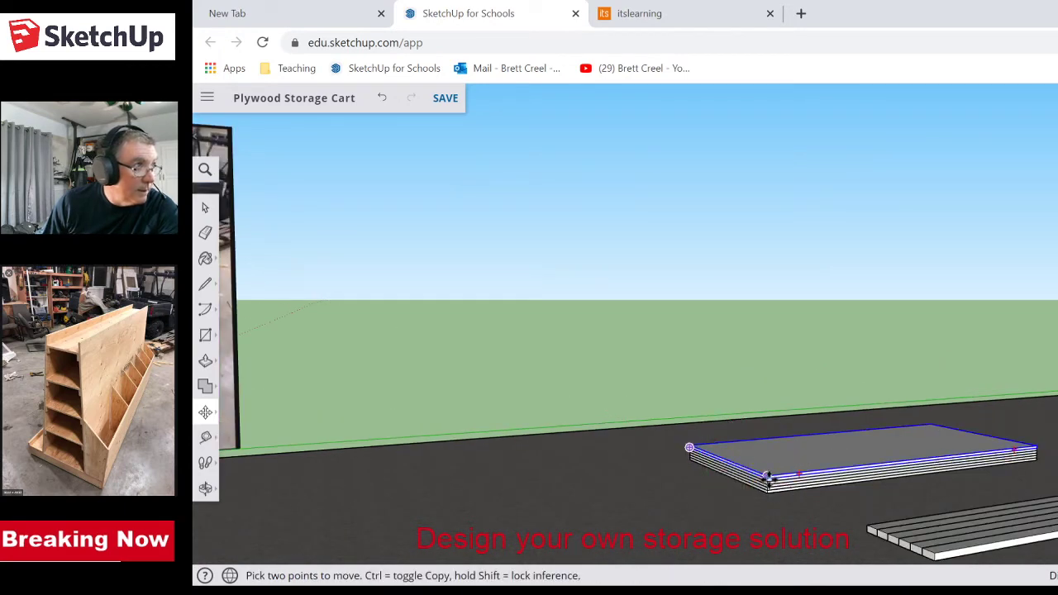
scroll(770, 473, "up", 2)
left_click(777, 472)
scroll(782, 472, "down", 6)
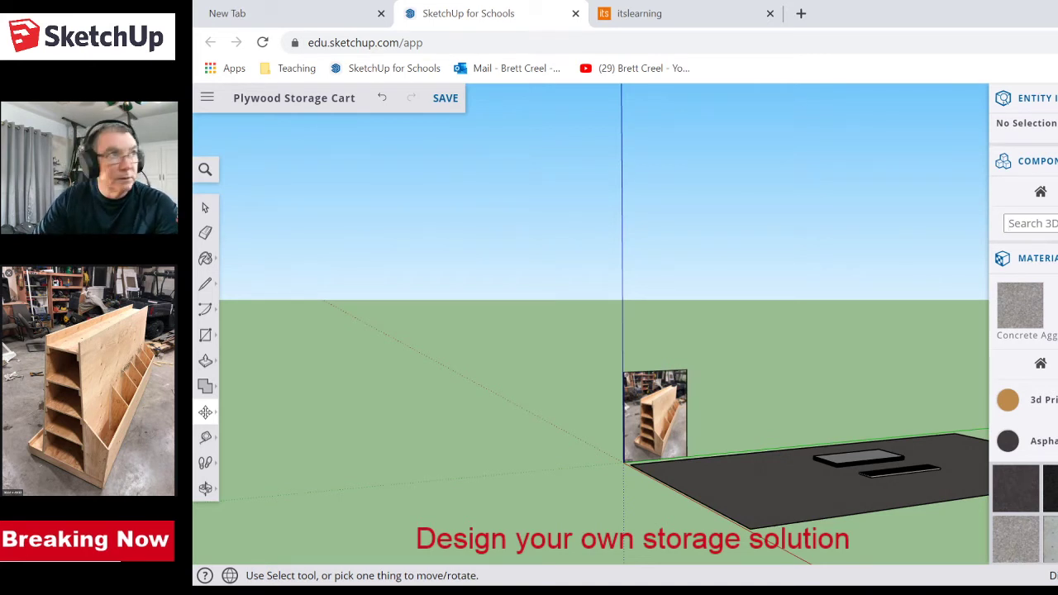
- Search the component library for "saw horse" and place the wooden sawhorse on the concrete floor near the plywood stack
type("saw horse")
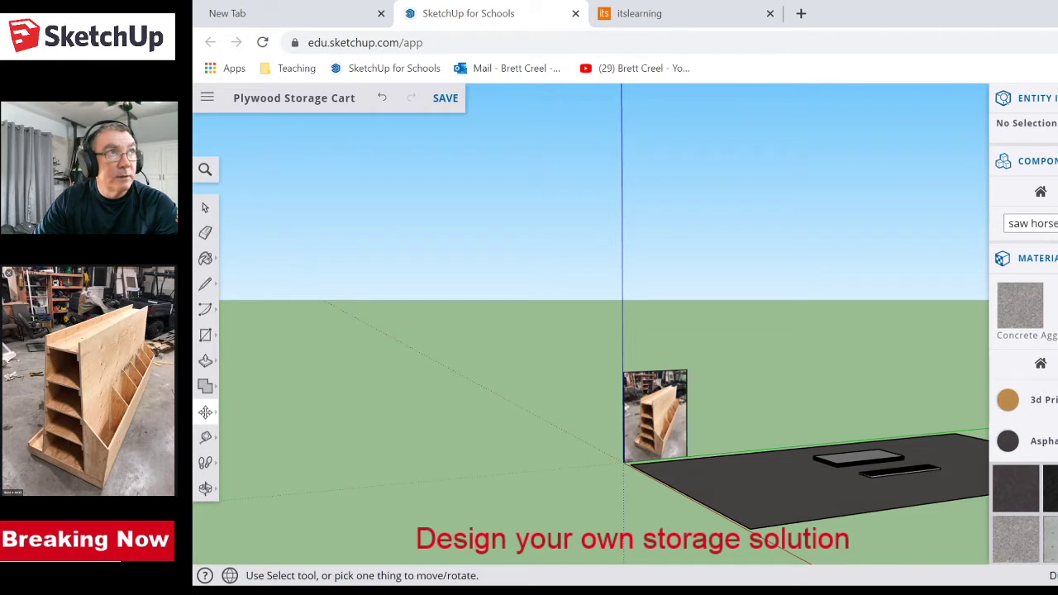
key("Return")
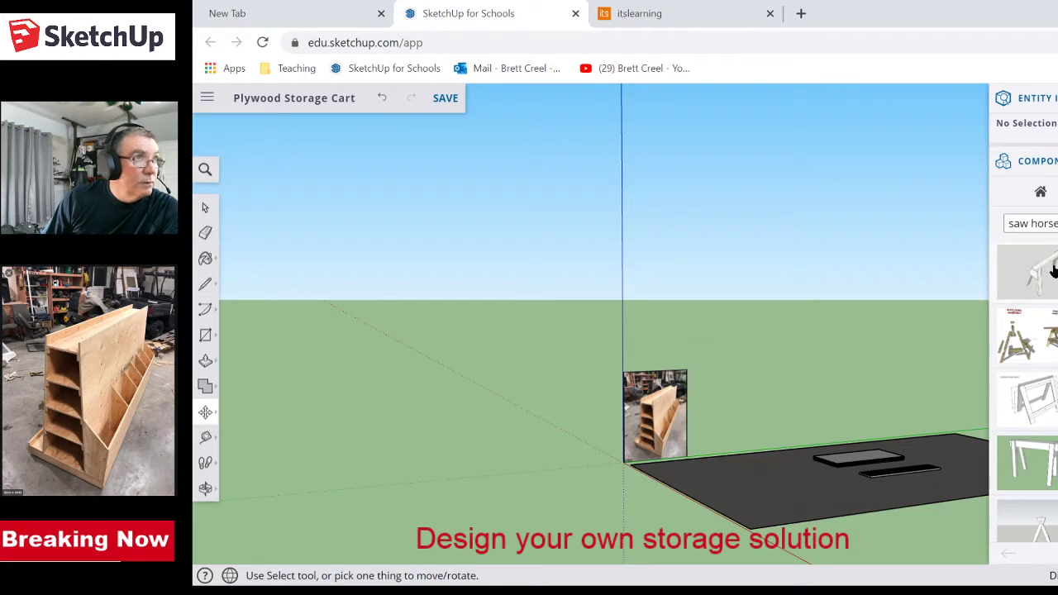
scroll(1025, 330, "down", 3)
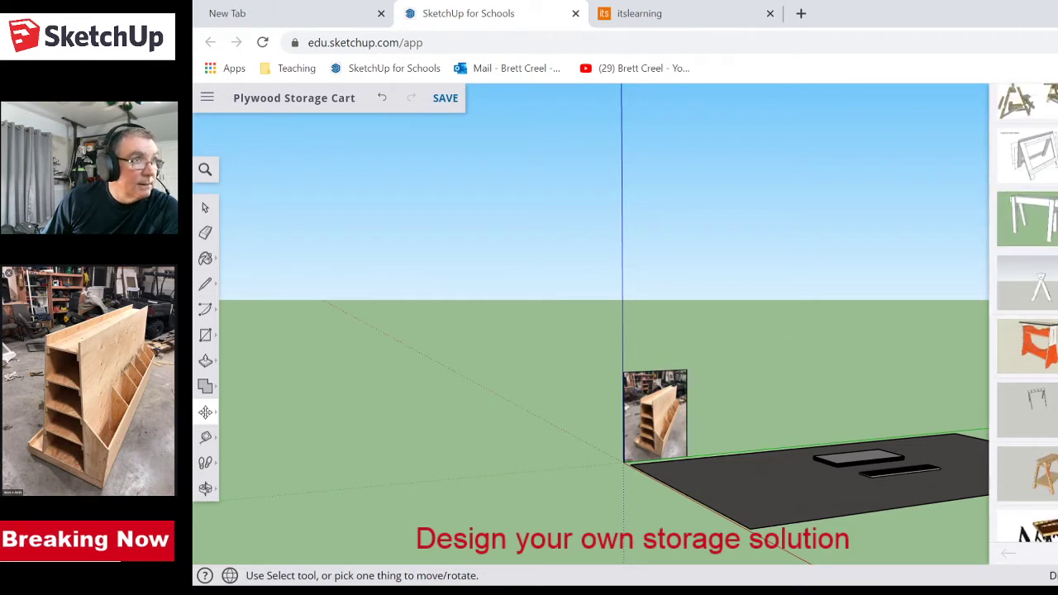
left_click(1033, 463)
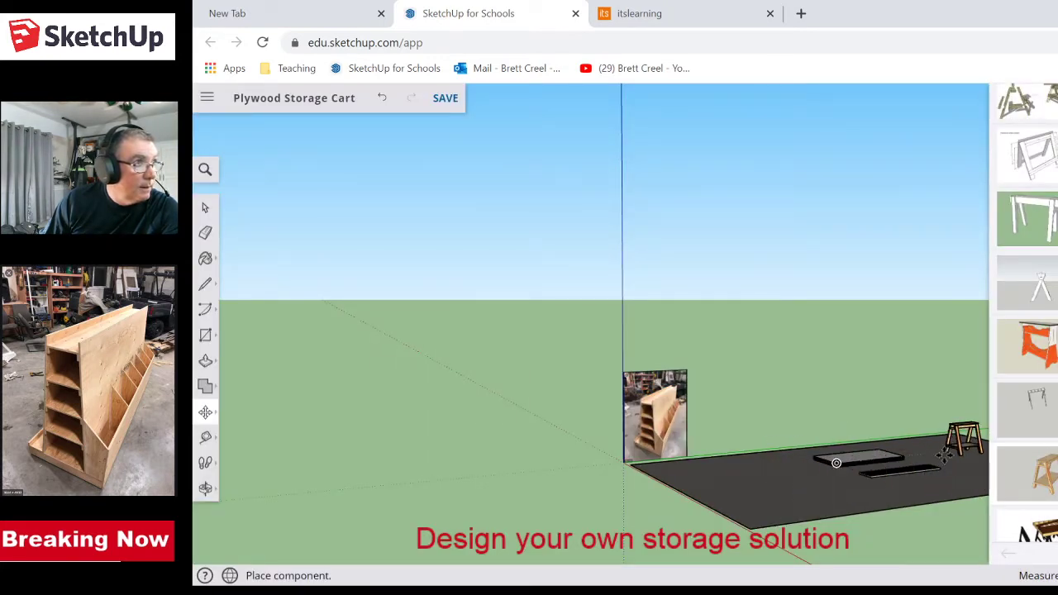
left_click(783, 481)
- Copy the sawhorse along the red axis so that a second one stands beside the first
middle_click_drag(784, 493, 824, 470)
scroll(802, 444, "up", 6)
scroll(831, 451, "down", 5)
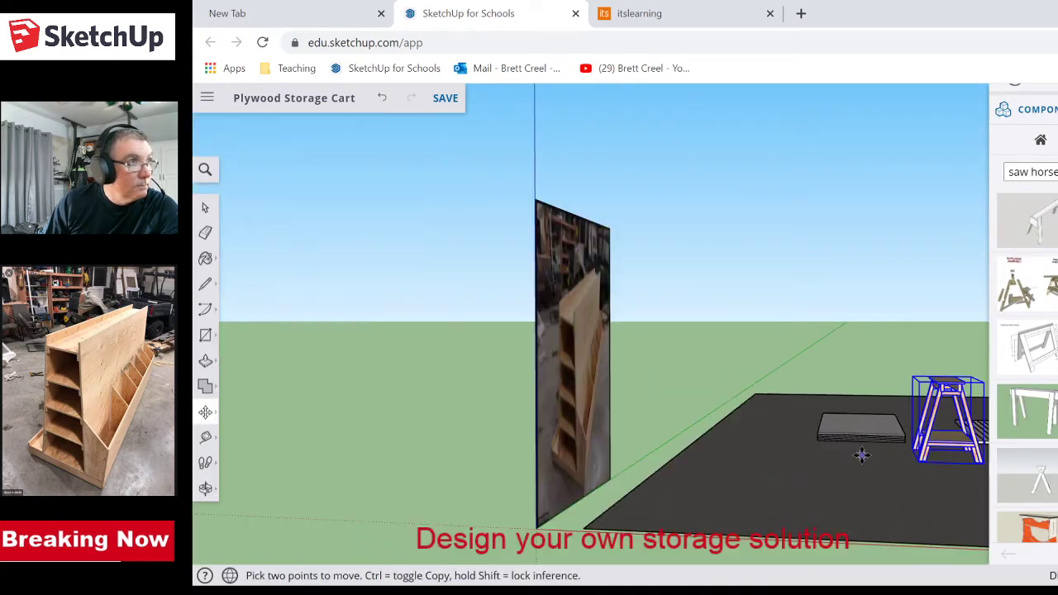
middle_click_drag(962, 462, 936, 463)
scroll(930, 459, "down", 4)
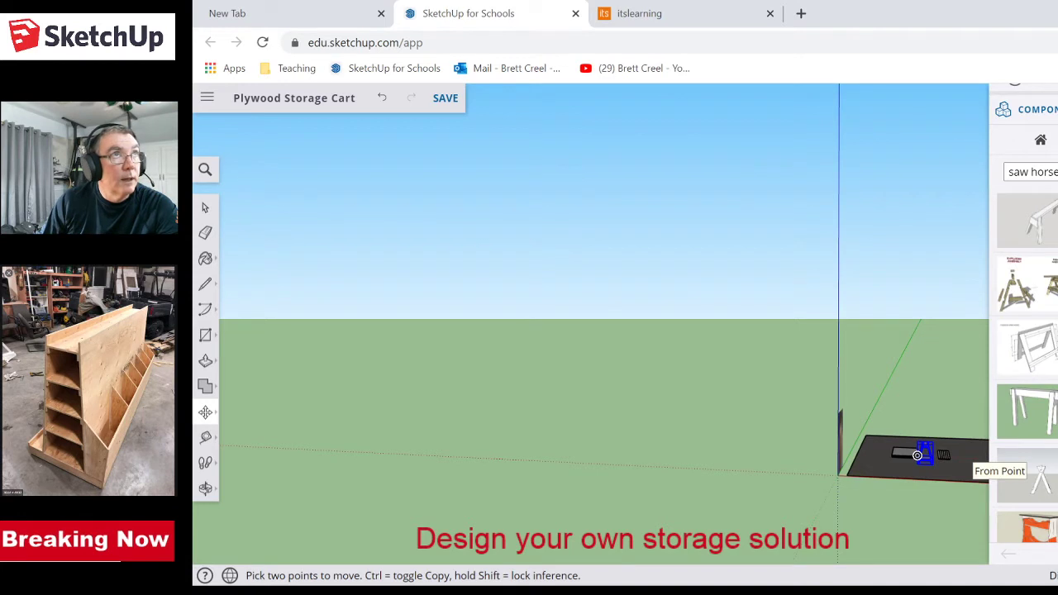
scroll(925, 458, "up", 2)
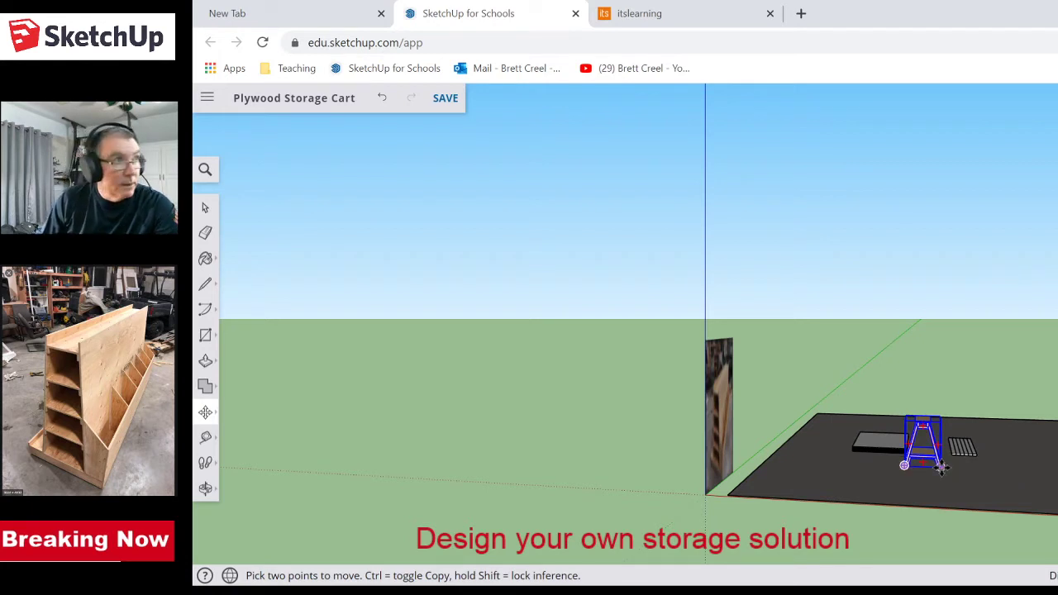
left_click(939, 468)
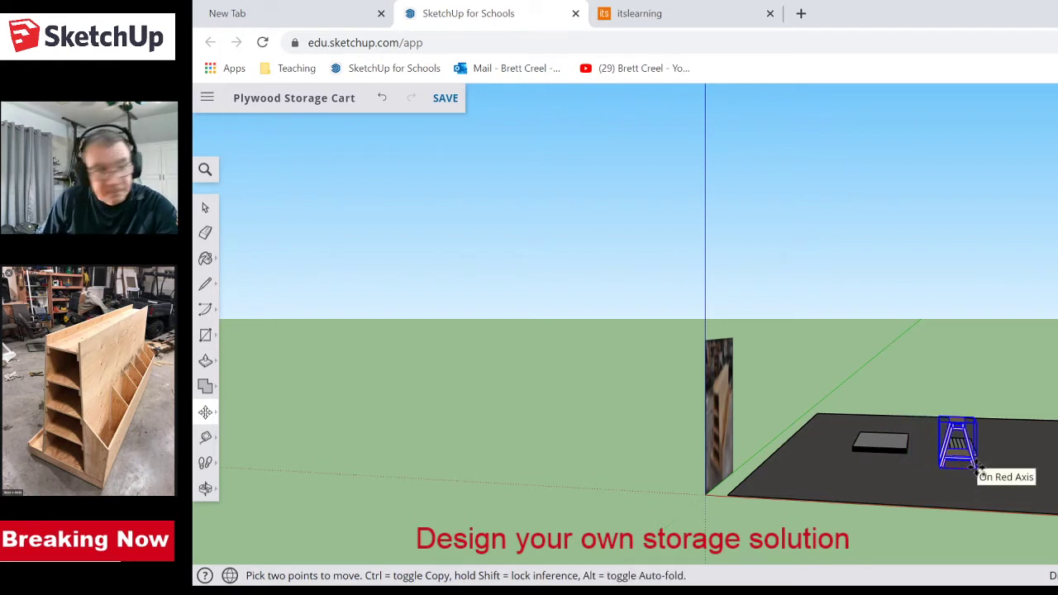
key("ctrl")
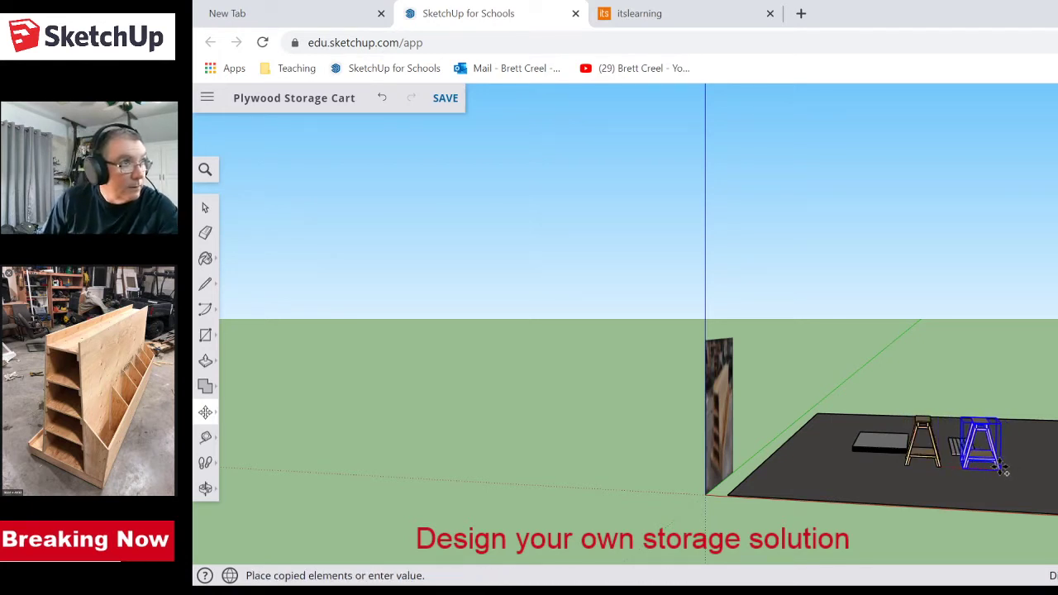
left_click(1002, 468)
- Rotate the copied sawhorse a quarter turn on the concrete floor
scroll(871, 468, "down", 1)
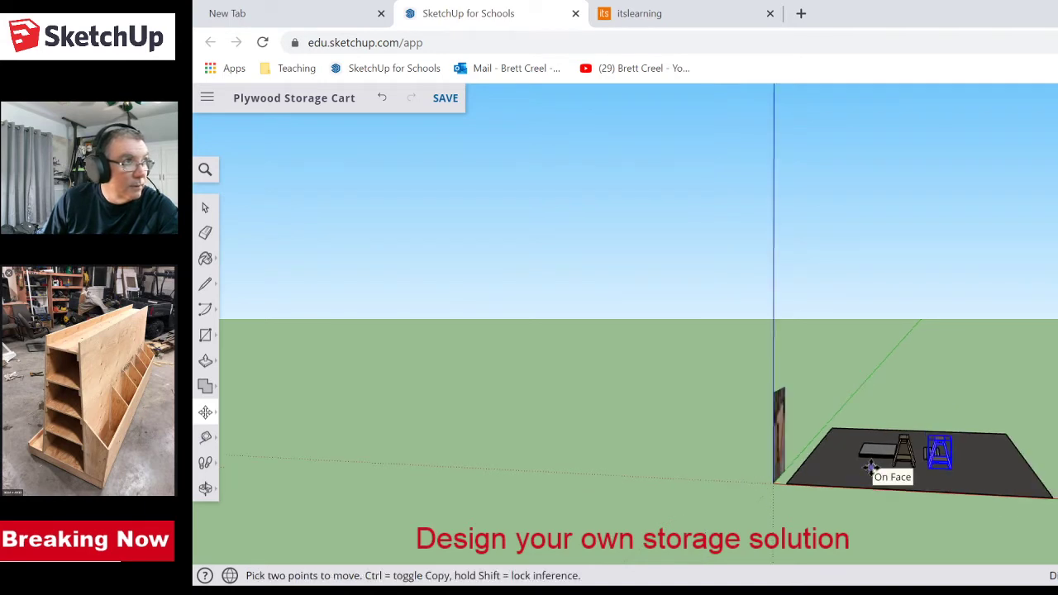
scroll(867, 464, "up", 5)
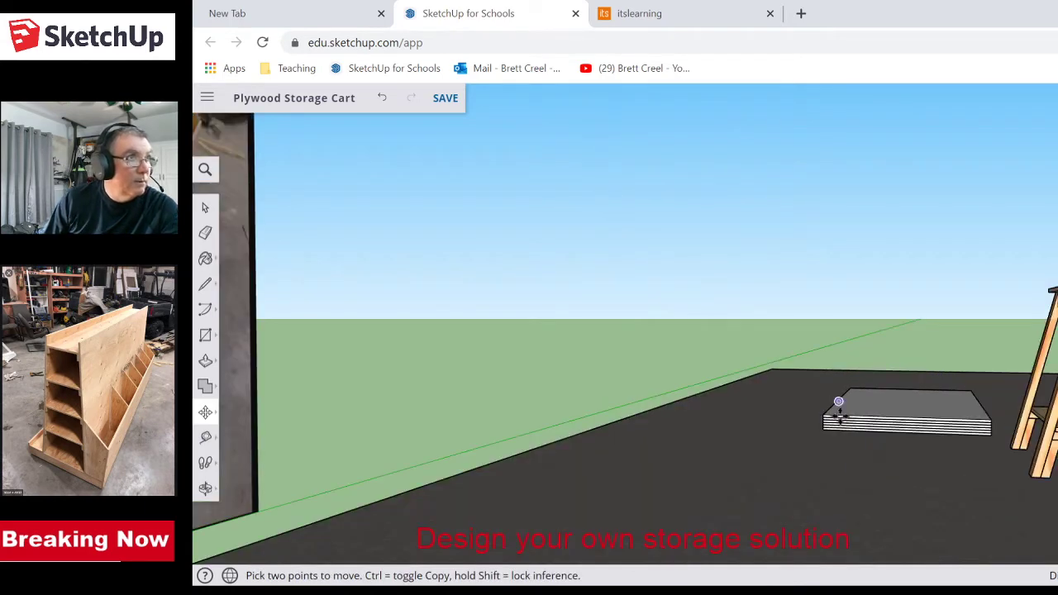
scroll(919, 500, "down", 3)
middle_click_drag(870, 509, 717, 493)
scroll(719, 496, "down", 4)
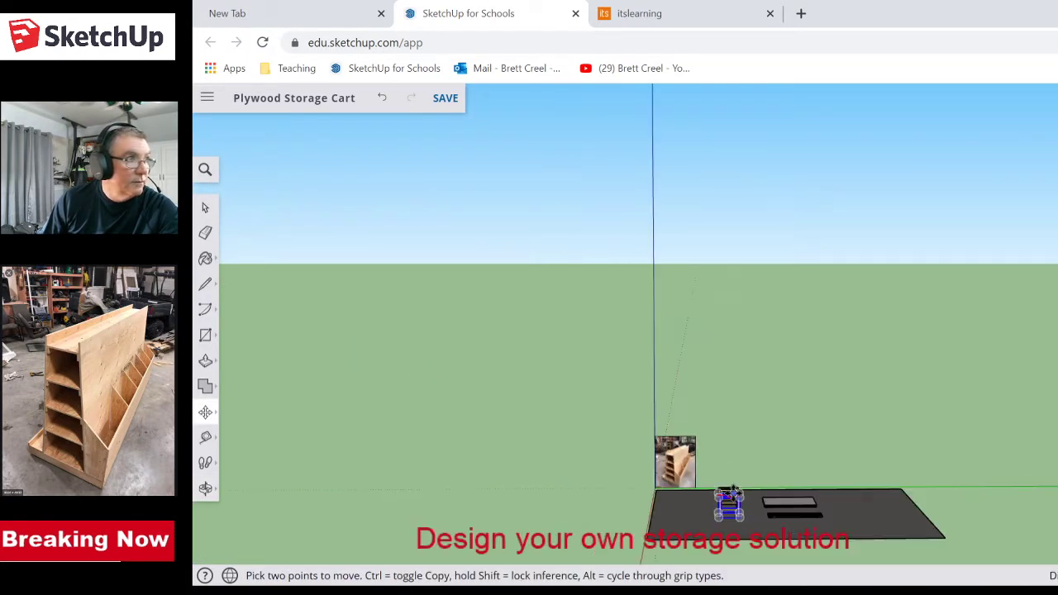
scroll(716, 496, "up", 3)
mouse_move(720, 500)
middle_mouse_down()
mouse_move(713, 560)
mouse_move(727, 508)
middle_mouse_up()
key("q")
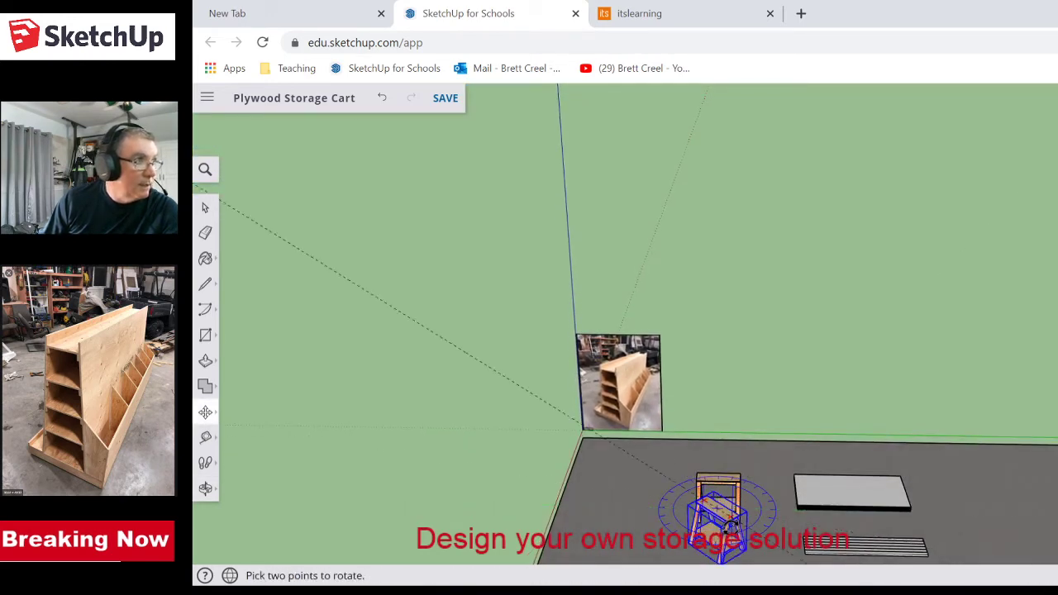
key("m")
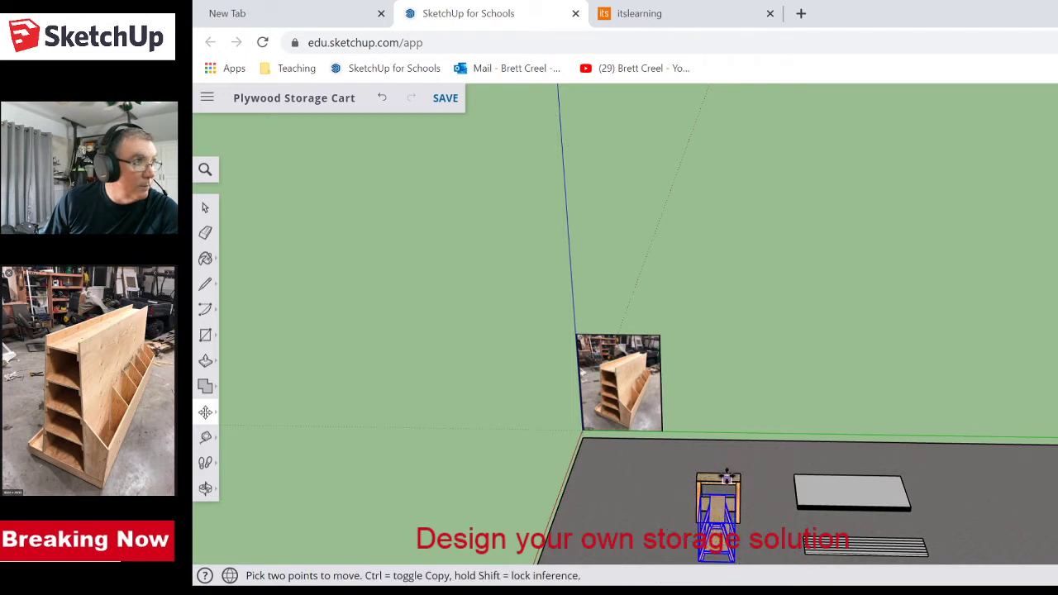
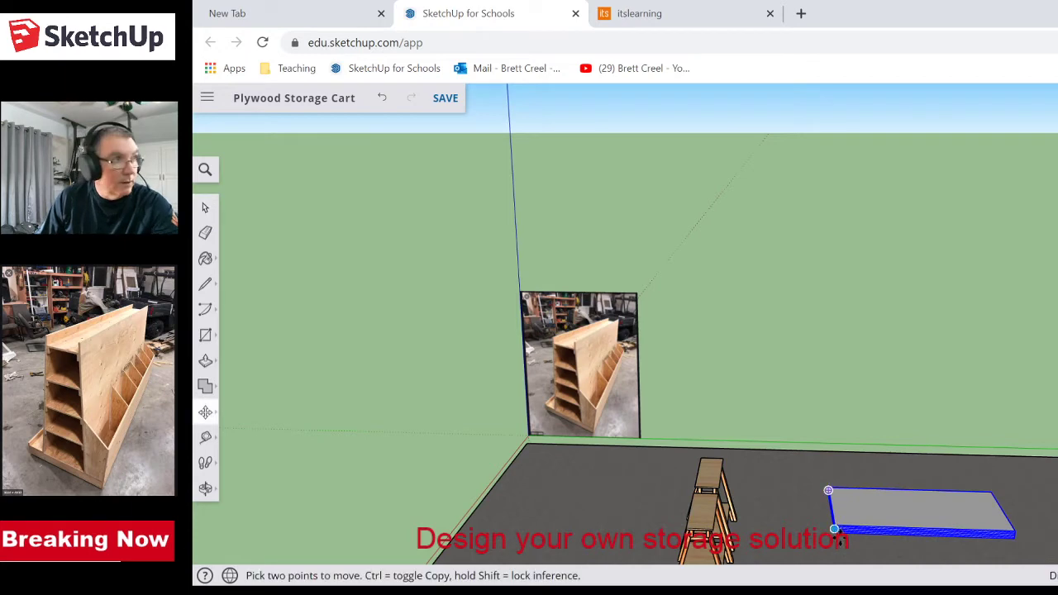
- Move the plywood stack by its lower front corner along the green axis, farther away from the sawhorses
scroll(830, 527, "up", 5)
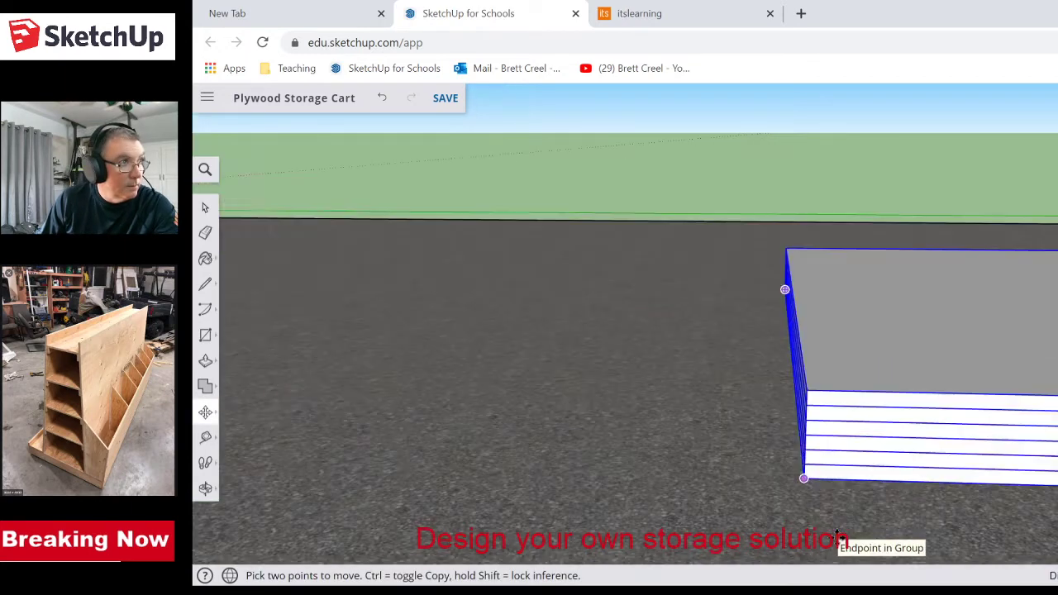
left_click(805, 479)
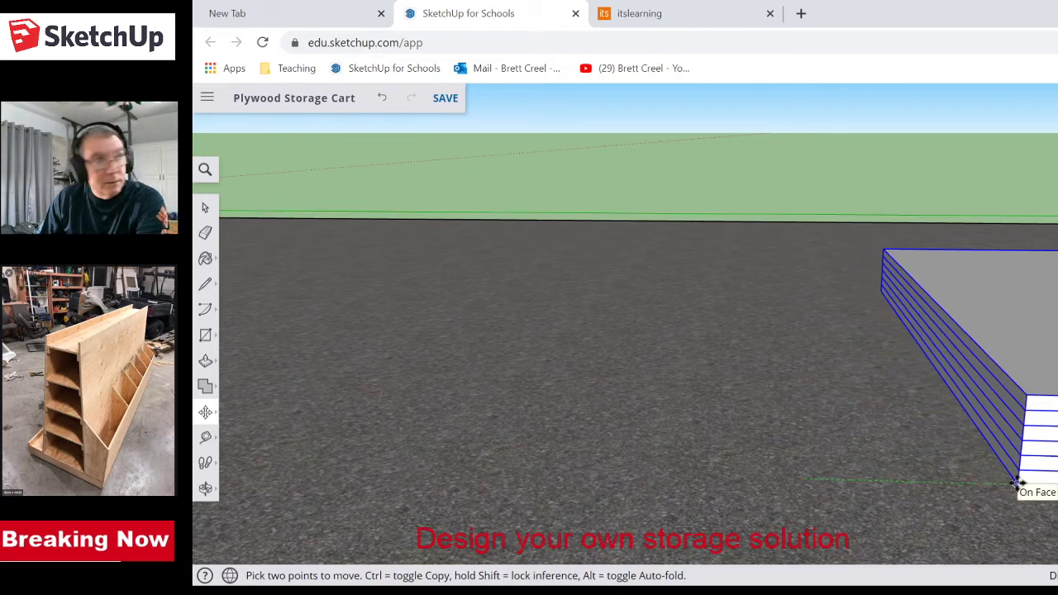
key("Up")
scroll(1017, 484, "down", 2)
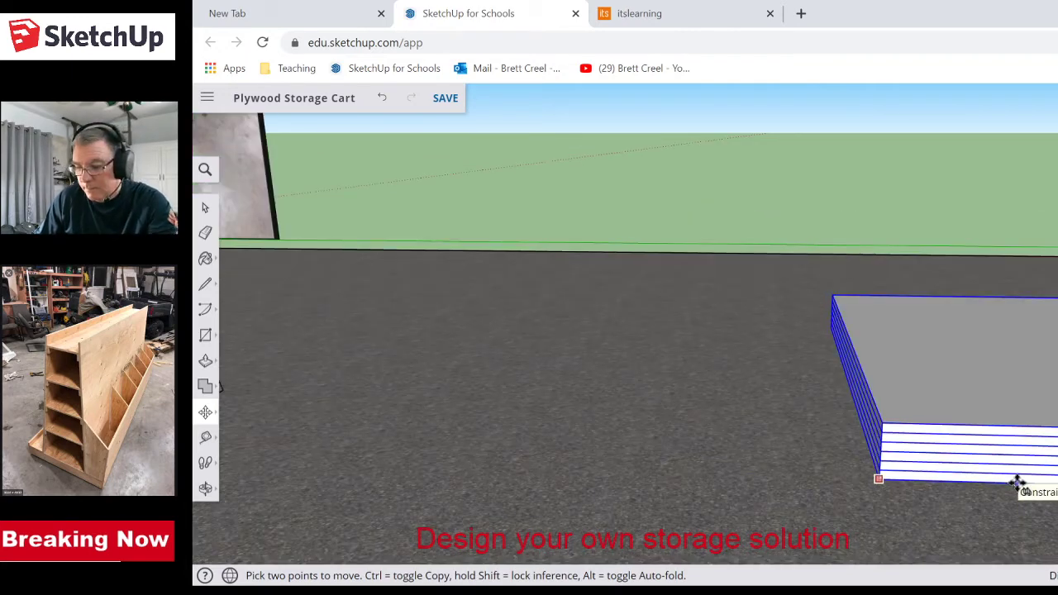
key("Up")
scroll(1017, 484, "down", 4)
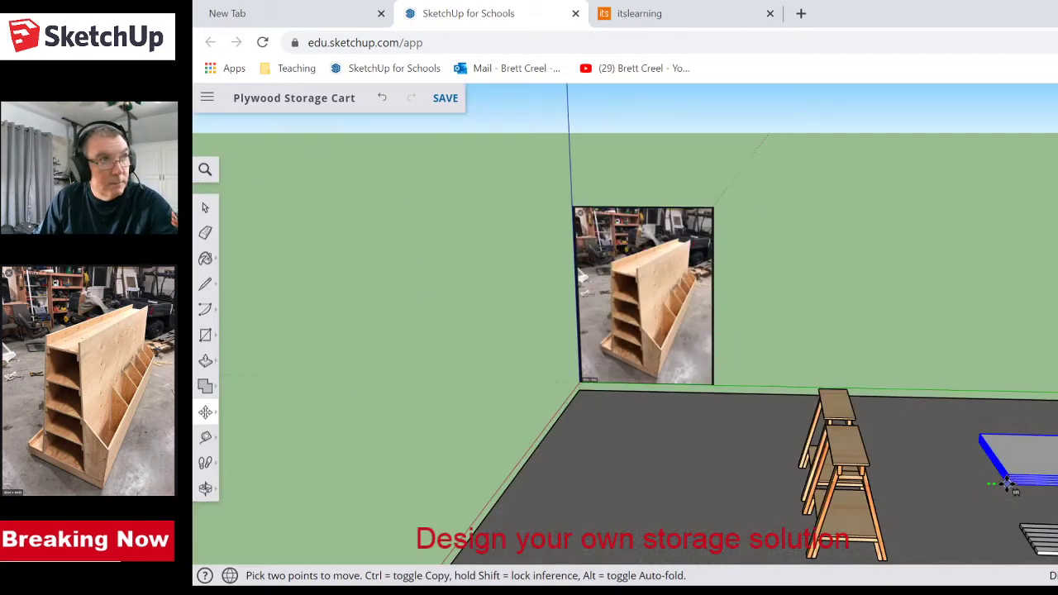
scroll(1018, 483, "up", 1)
middle_click_drag(1017, 483, 942, 488)
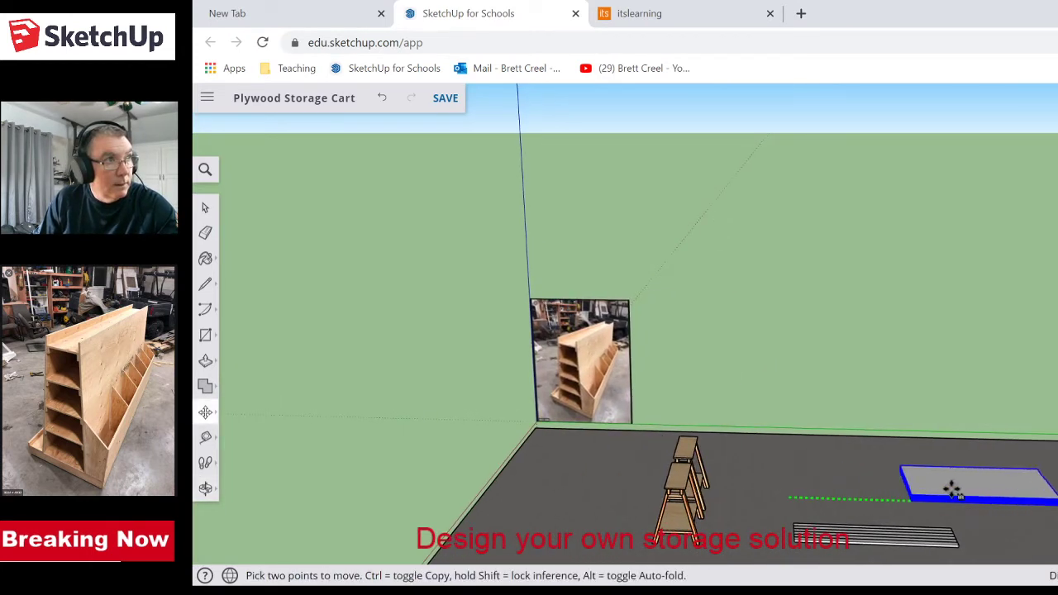
left_click(1026, 481)
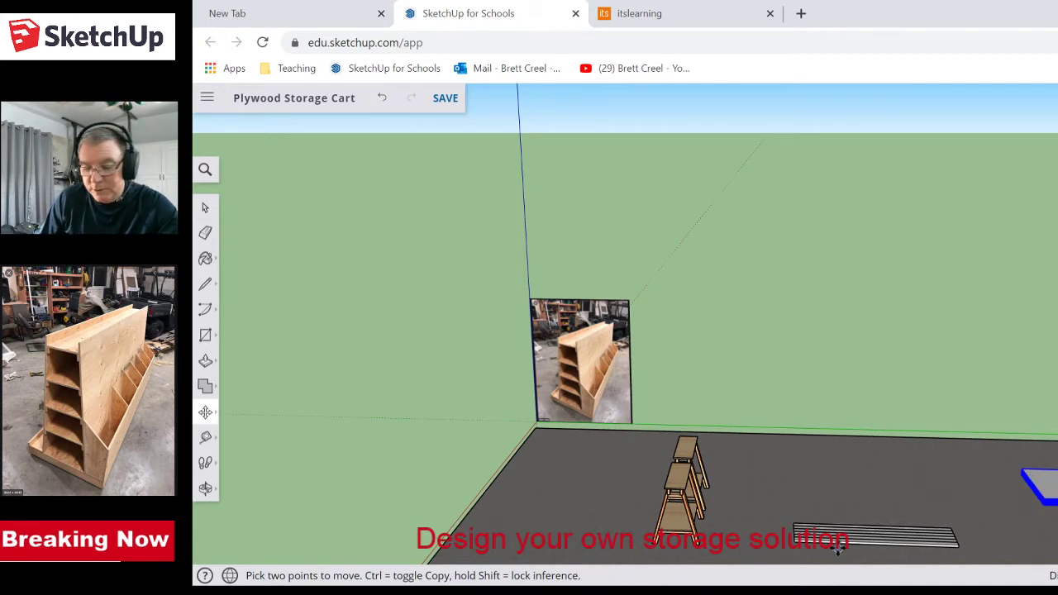
- Move the whole row of boards along the green axis so that it lies in front of the plywood stack
key("space")
left_click_drag(760, 496, 997, 570)
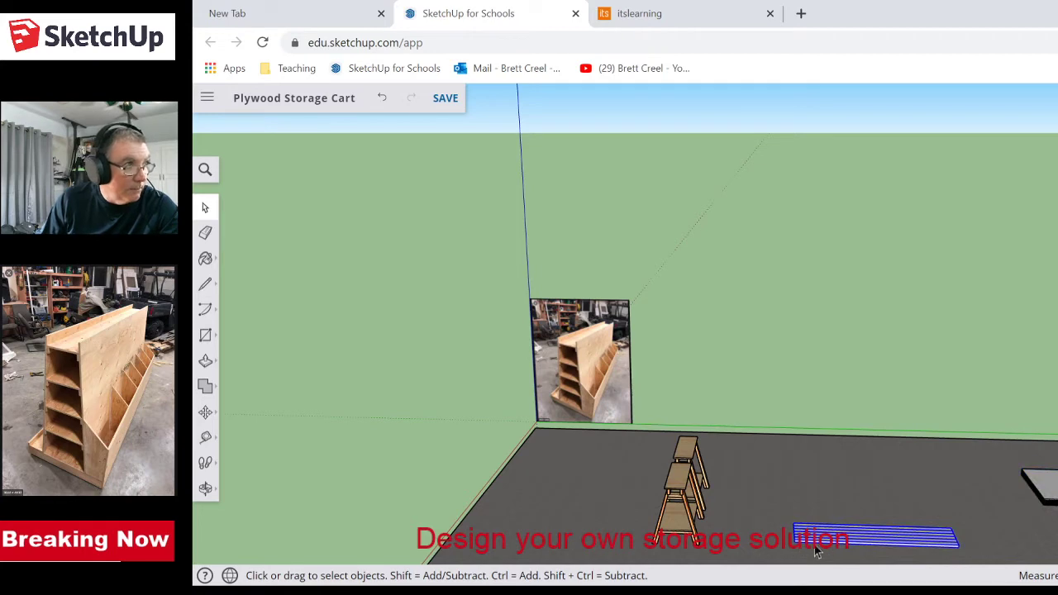
scroll(813, 549, "up", 2)
scroll(815, 545, "down", 2)
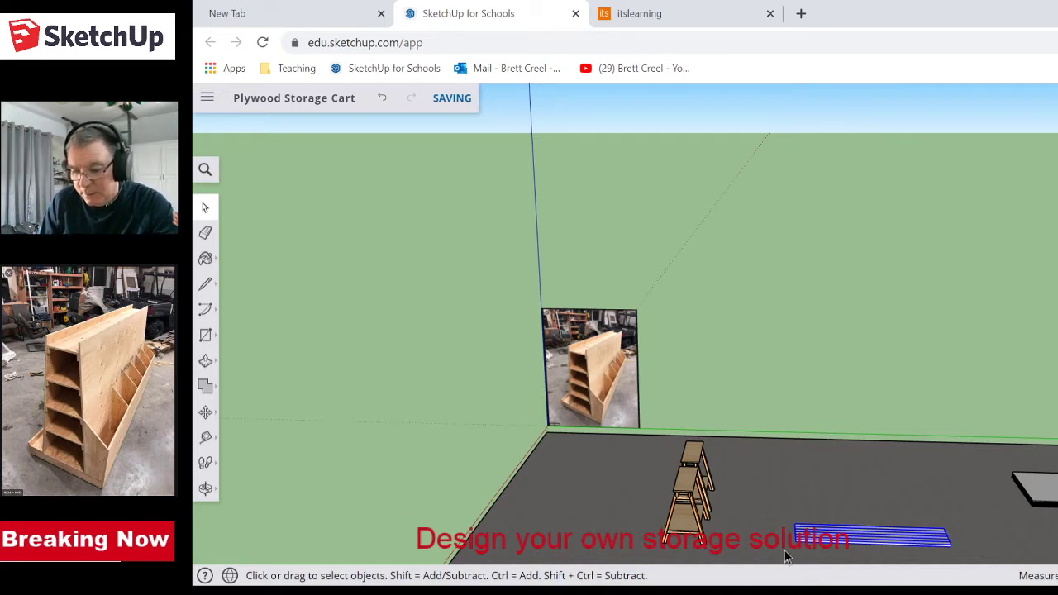
key("m")
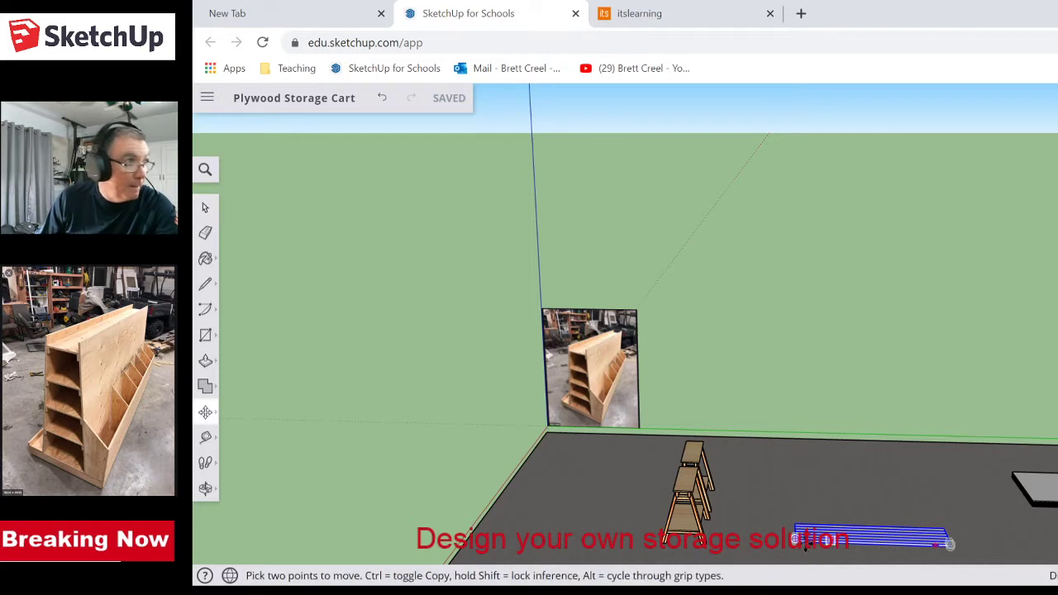
scroll(800, 532, "up", 4)
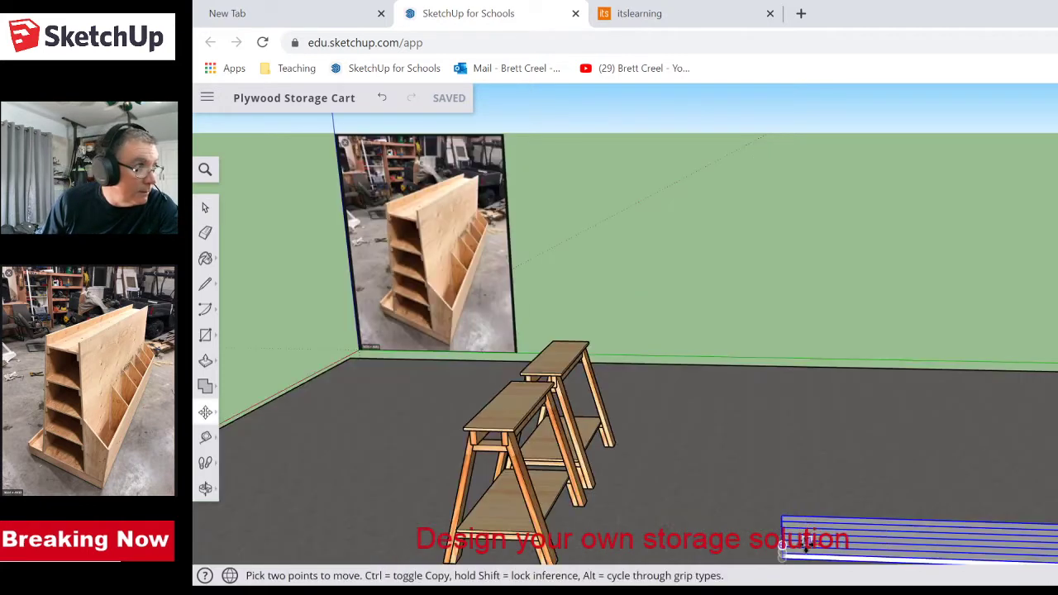
scroll(794, 545, "down", 2)
scroll(791, 554, "up", 3)
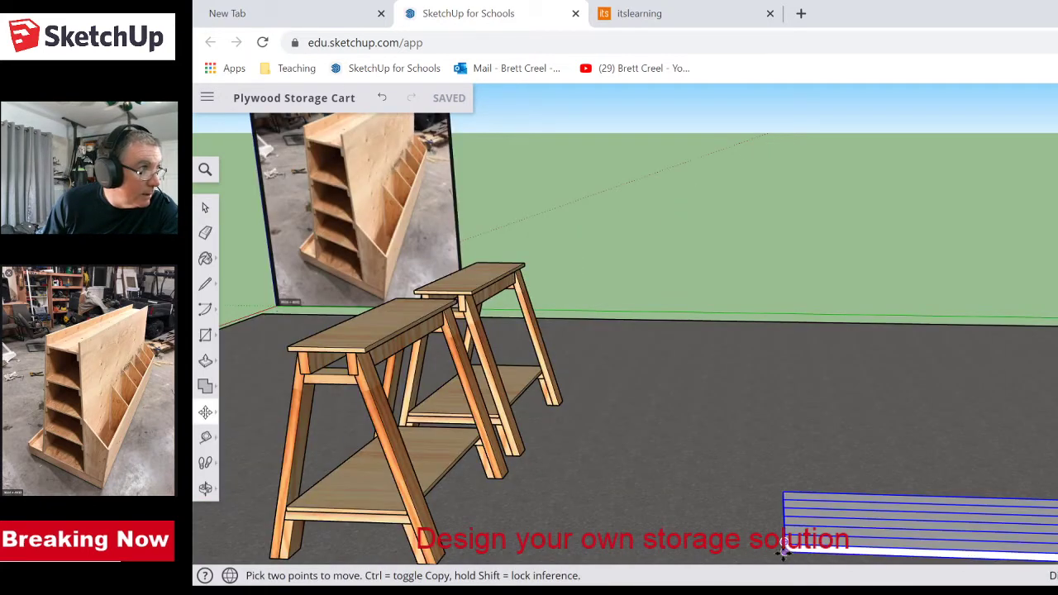
left_click(973, 534)
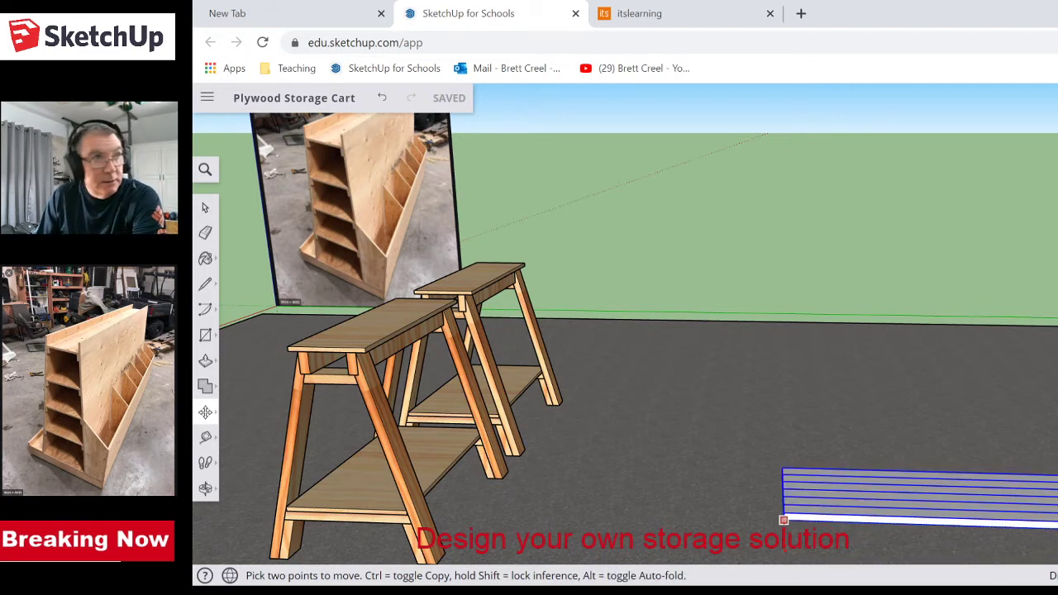
scroll(784, 521, "down", 3)
middle_click_drag(784, 521, 841, 539)
mouse_move(991, 537)
middle_mouse_down()
mouse_move(987, 524)
mouse_move(975, 533)
middle_mouse_up()
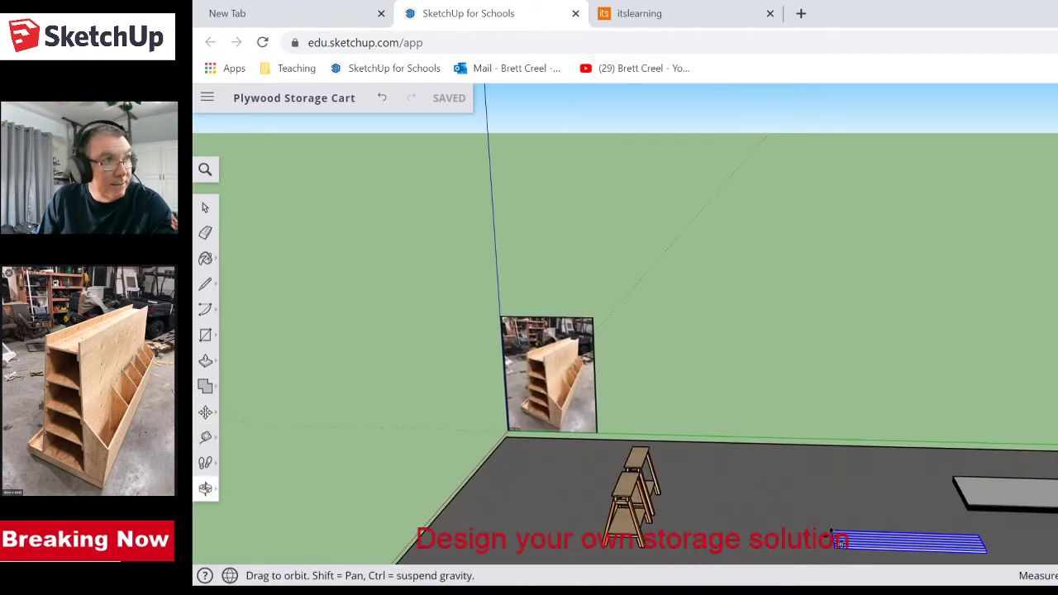
left_click(980, 533)
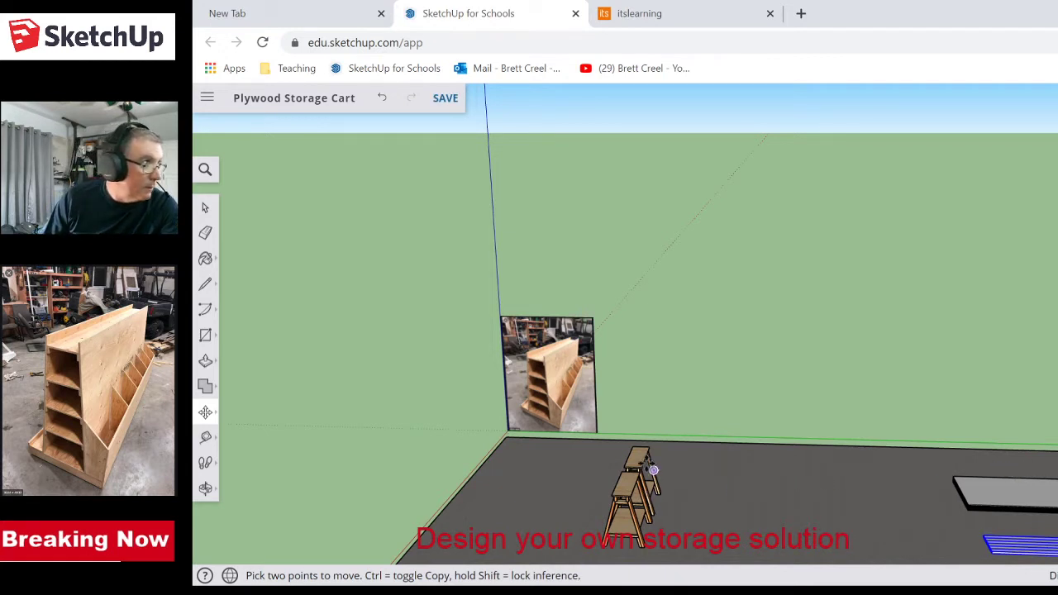
- Move the front sawhorse across the floor to a spot between the other sawhorse and the plywood stack
key("space")
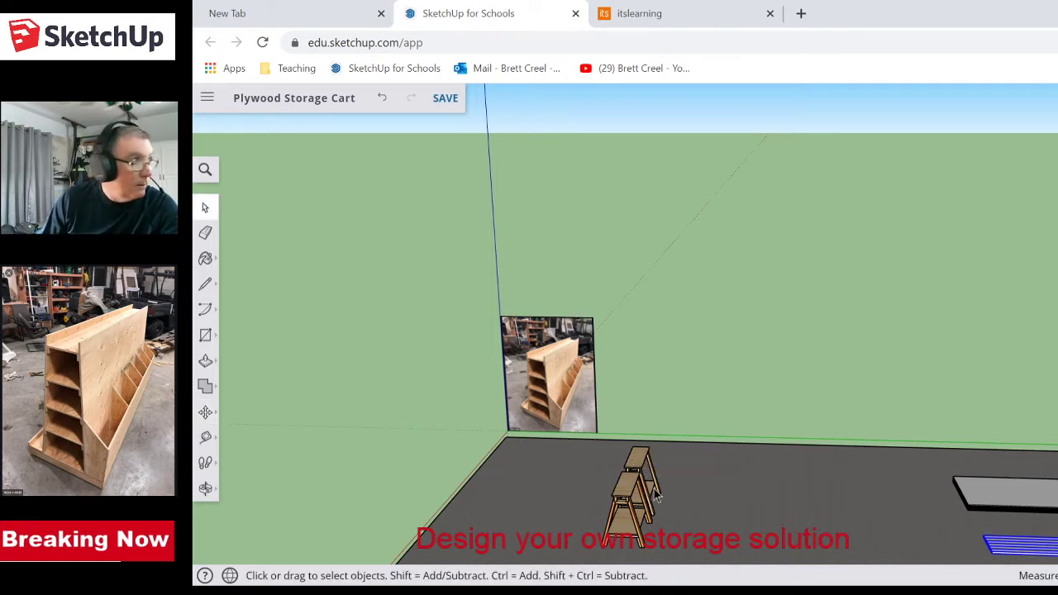
left_click(632, 531)
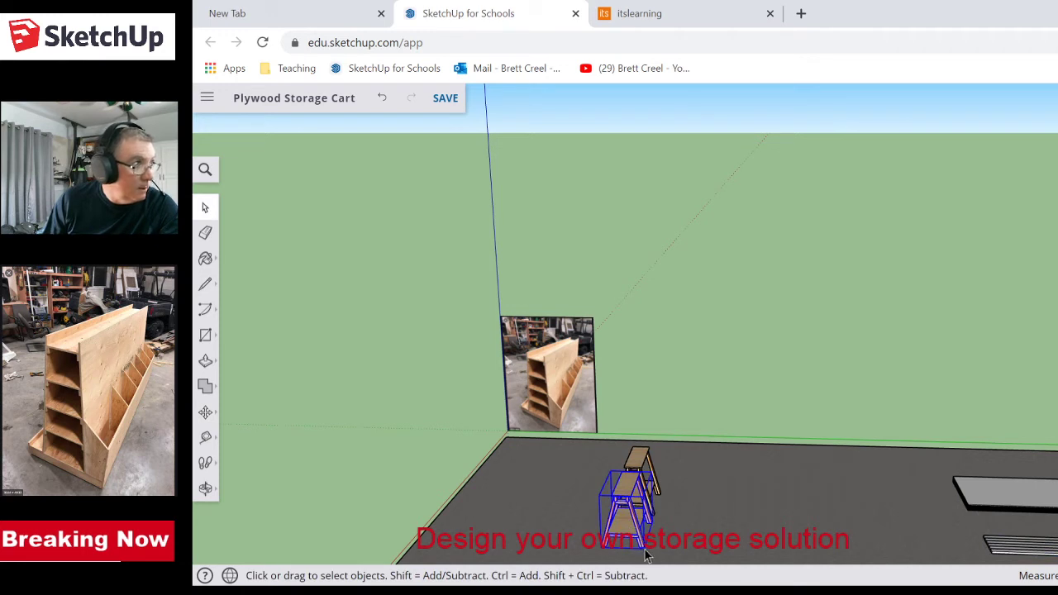
key("m")
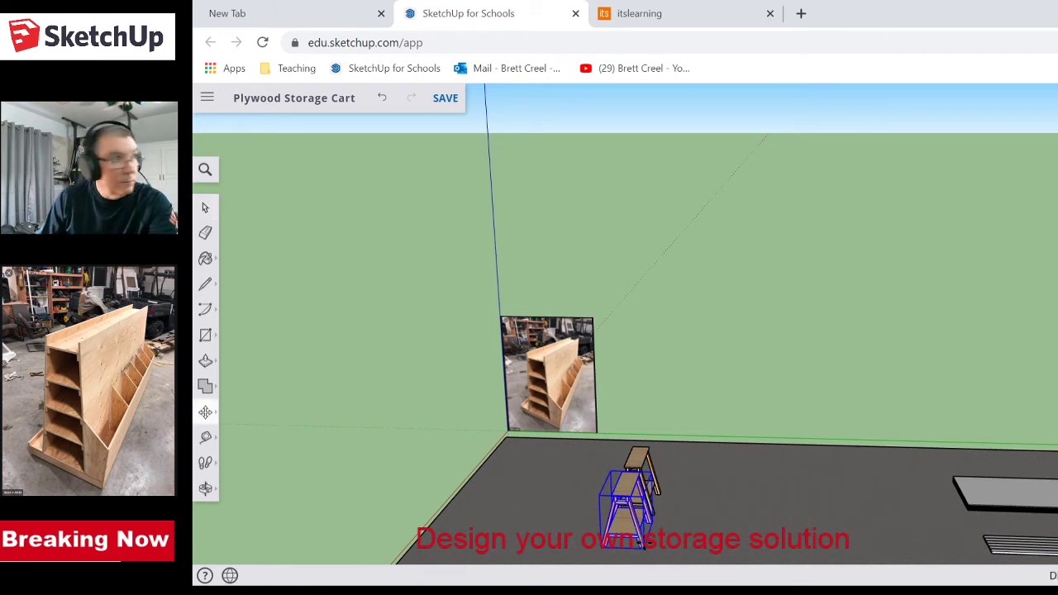
key("ctrl")
left_click(651, 521)
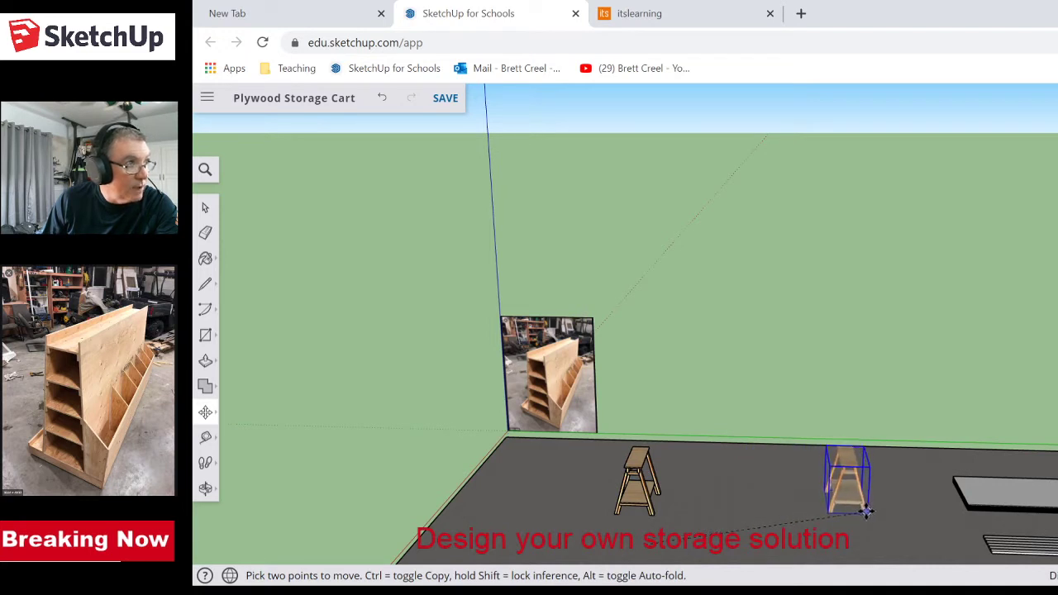
left_click(864, 511)
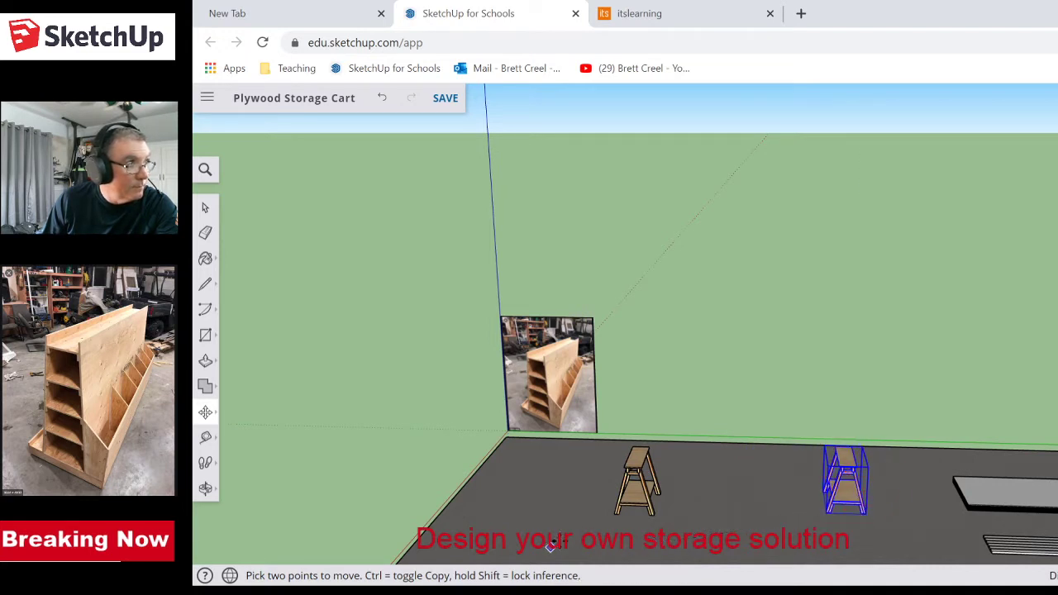
- Move the remaining sawhorse across the floor so that it stands close beside the one near the plywood stack
key("space")
left_click(641, 506)
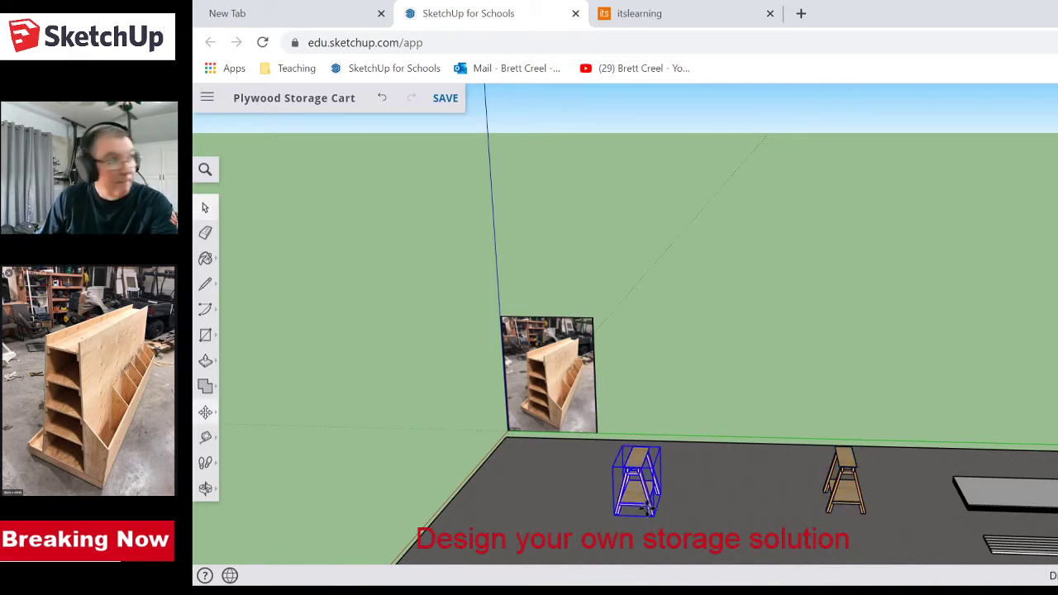
key("m")
left_click(653, 514)
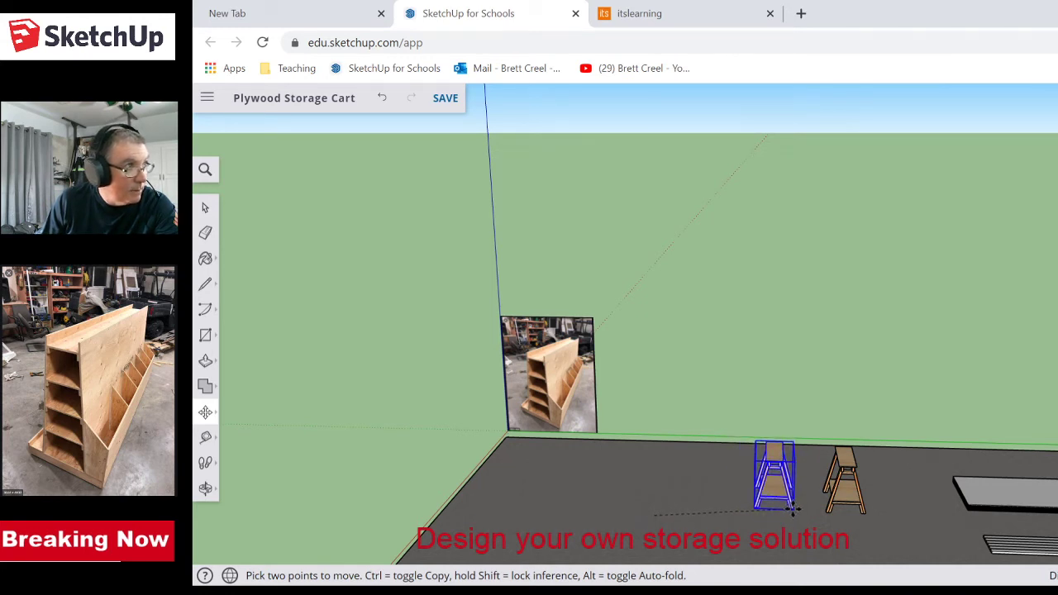
left_click(792, 509)
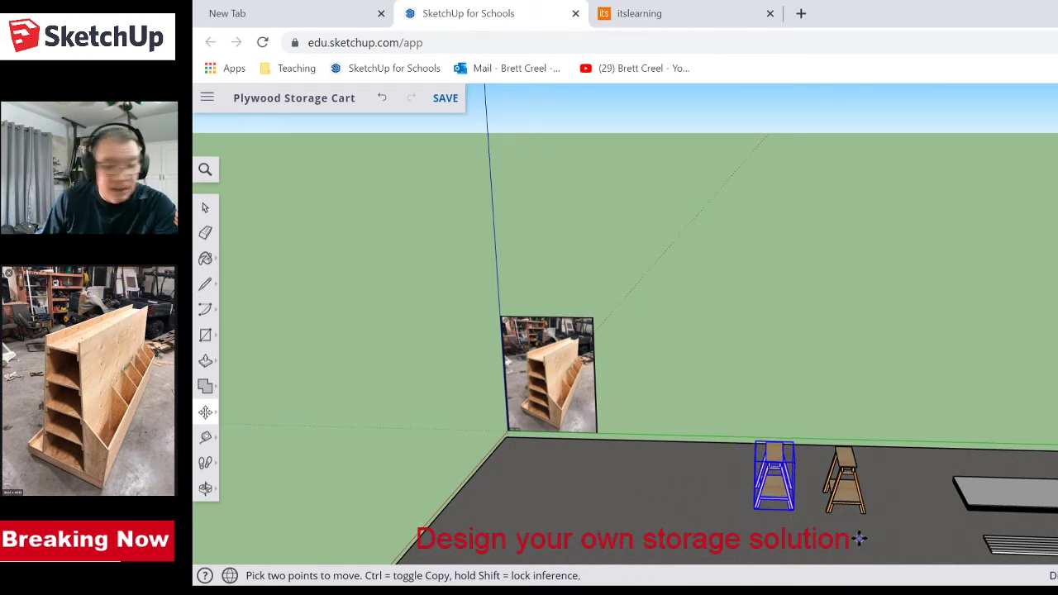
key("space")
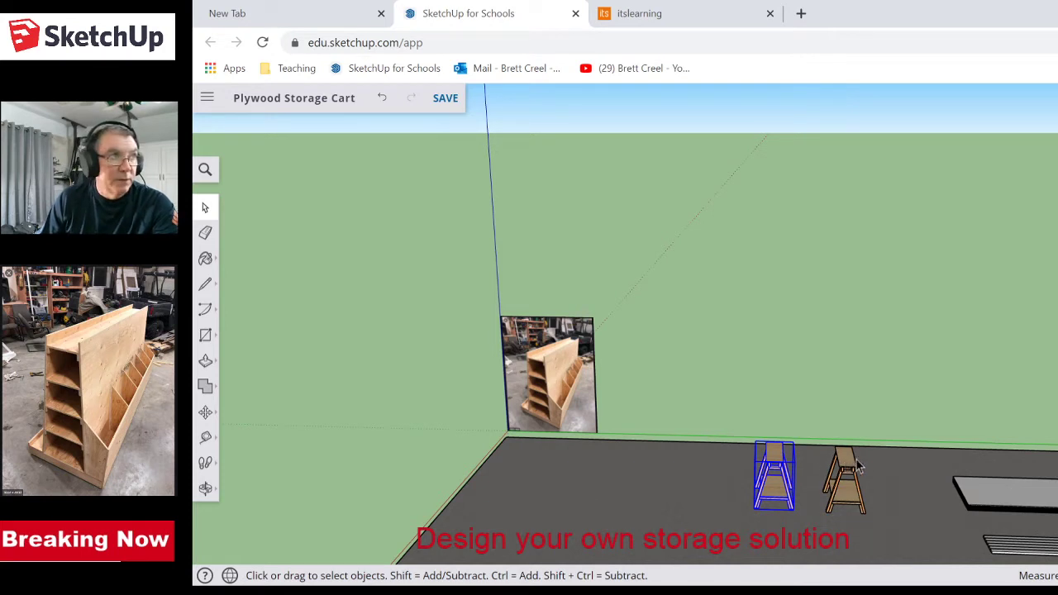
left_click(760, 512)
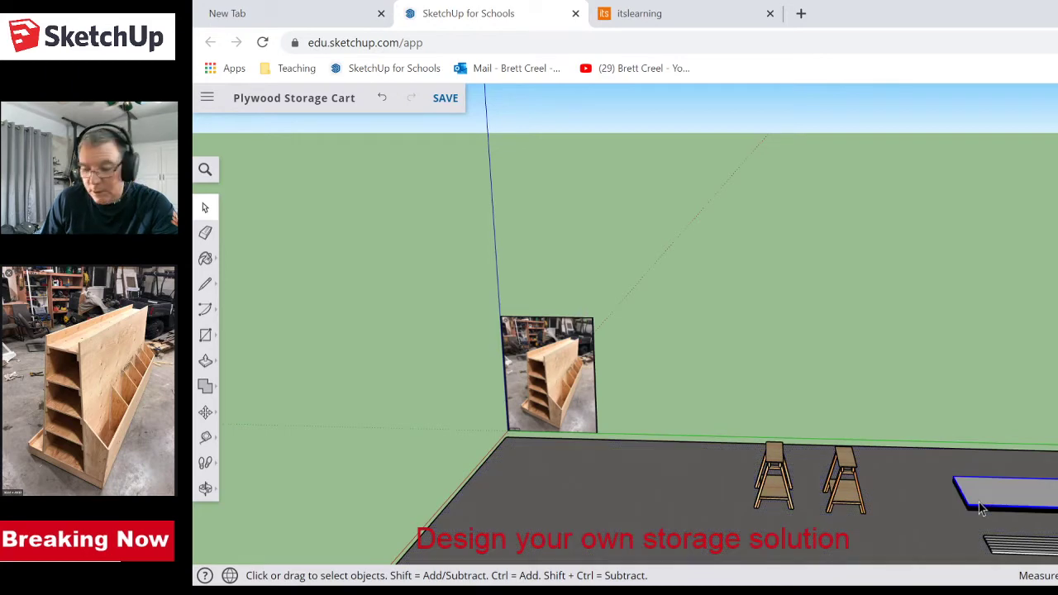
key("m")
scroll(980, 500, "up", 5)
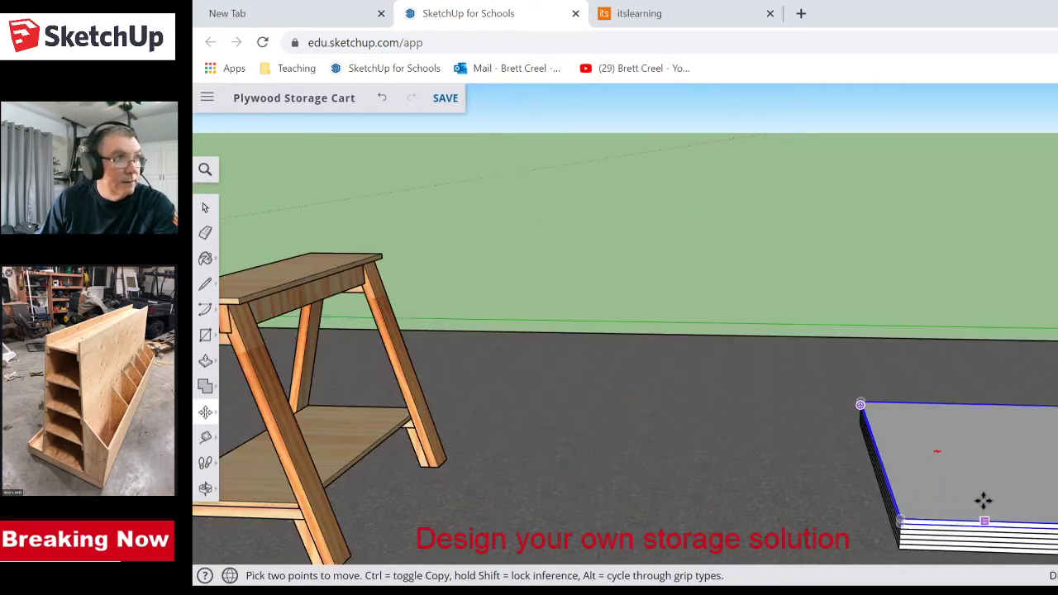
scroll(983, 501, "down", 4)
scroll(982, 500, "down", 5)
scroll(982, 500, "up", 2)
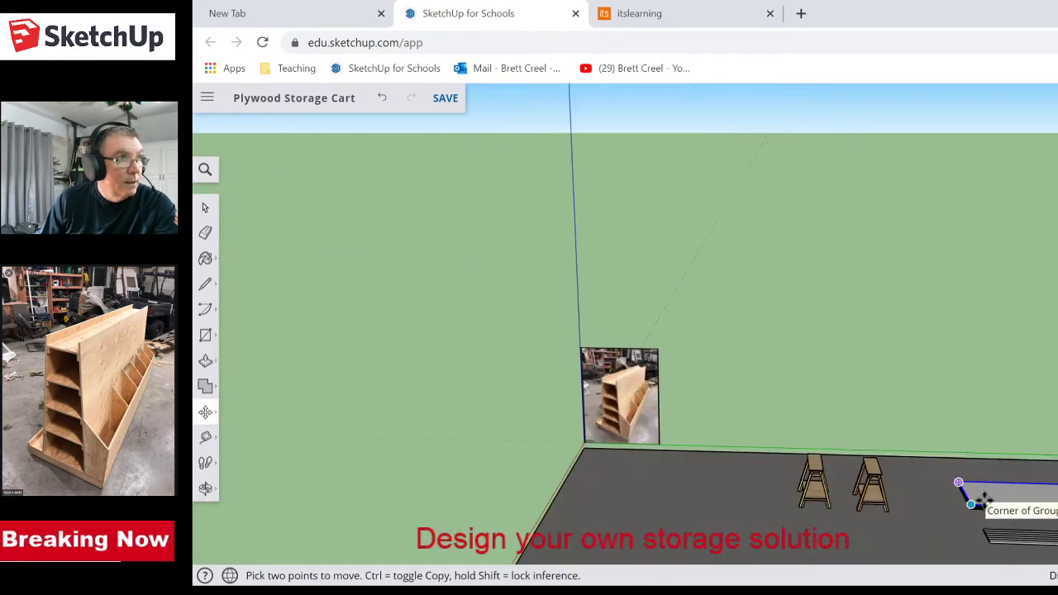
scroll(983, 500, "up", 3)
scroll(983, 500, "down", 3)
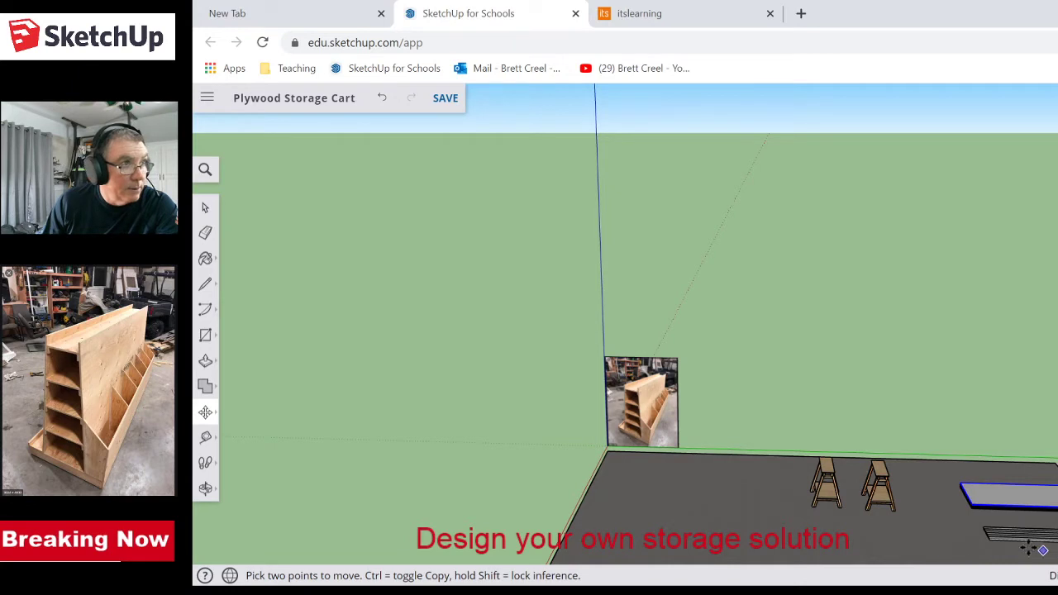
- Move the front board of the row by its lower front corner onto the top of the sawhorse nearest the plywood stack
scroll(1029, 547, "up", 5)
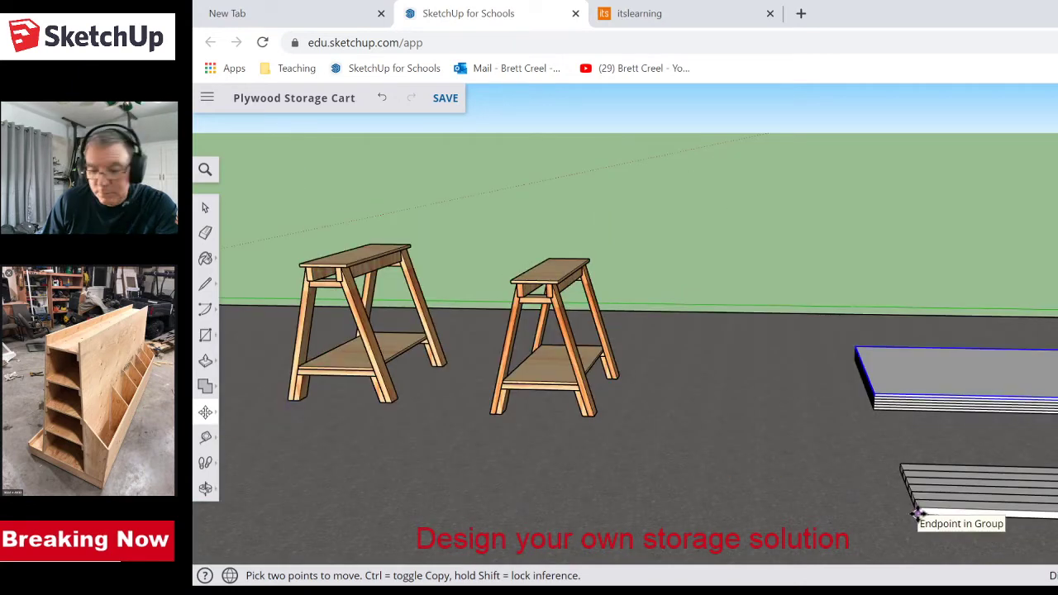
key("space")
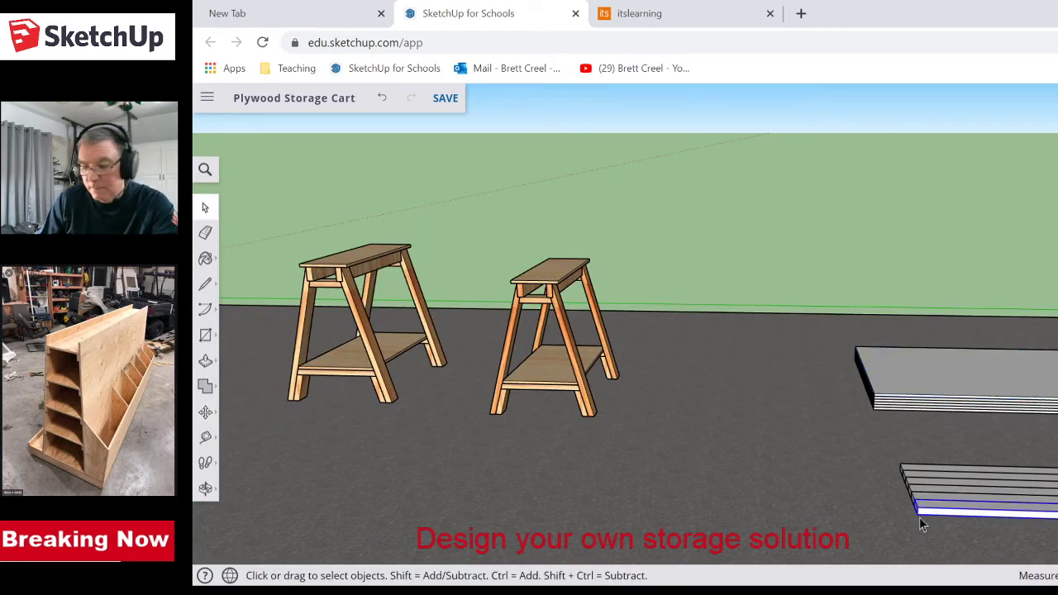
key("m")
left_click(917, 512)
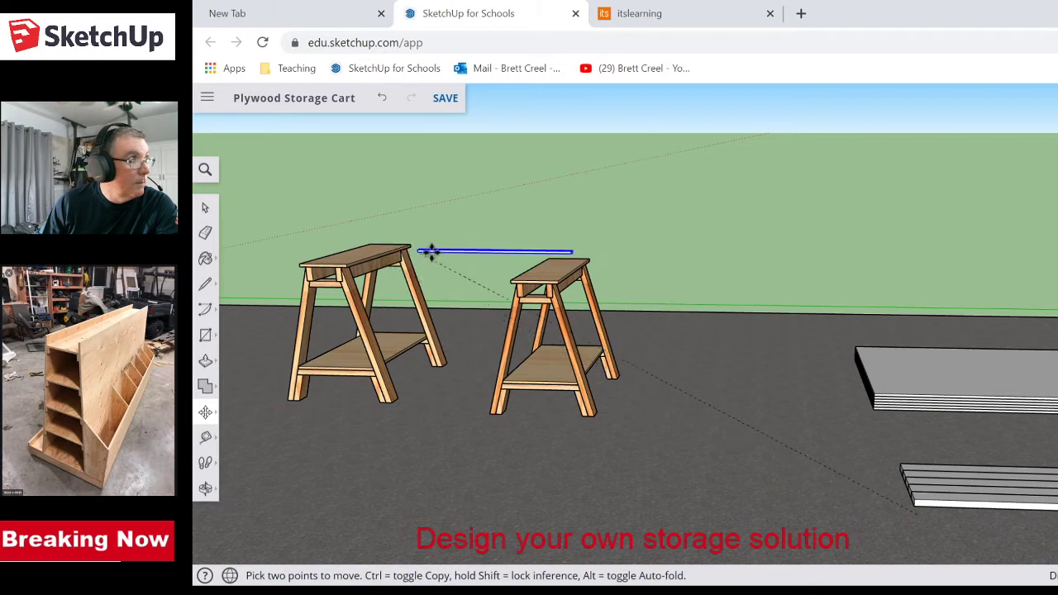
left_click(534, 267)
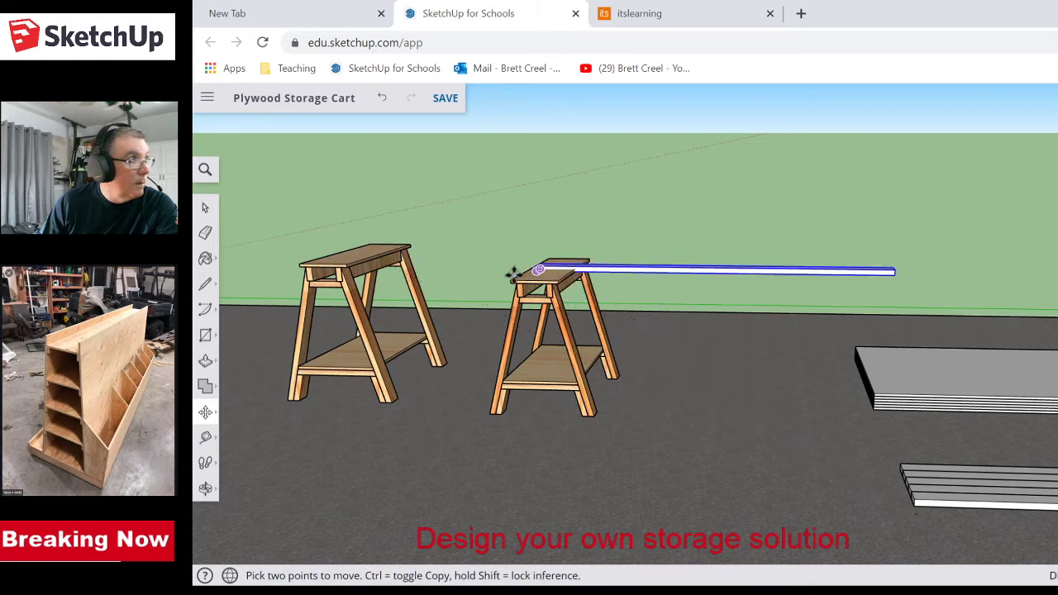
- Move the farther sawhorse across the floor so that it stands closer beside the sawhorse carrying the board
key("space")
left_click(374, 351)
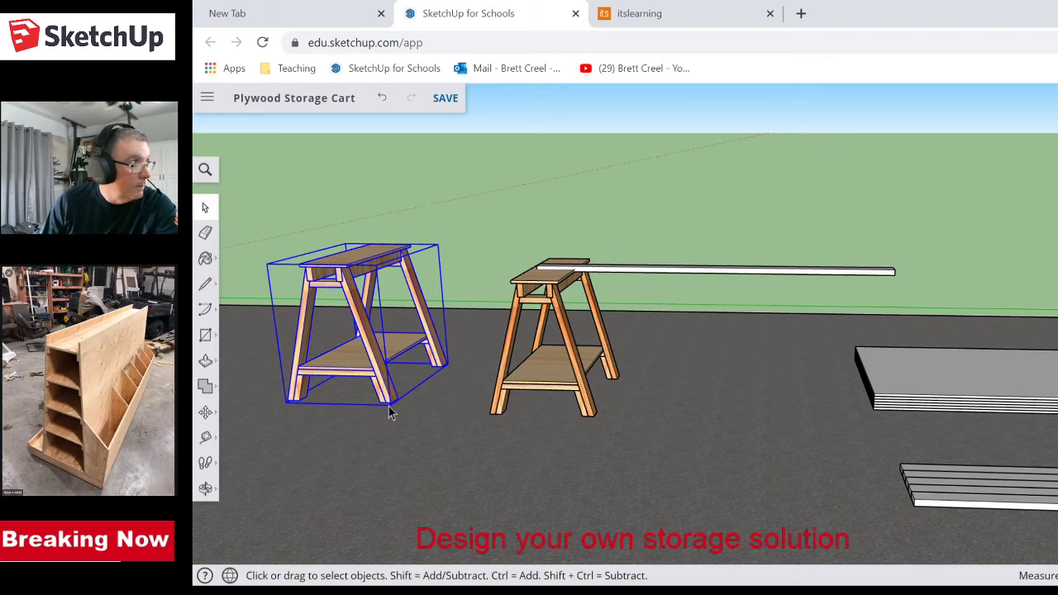
key("m")
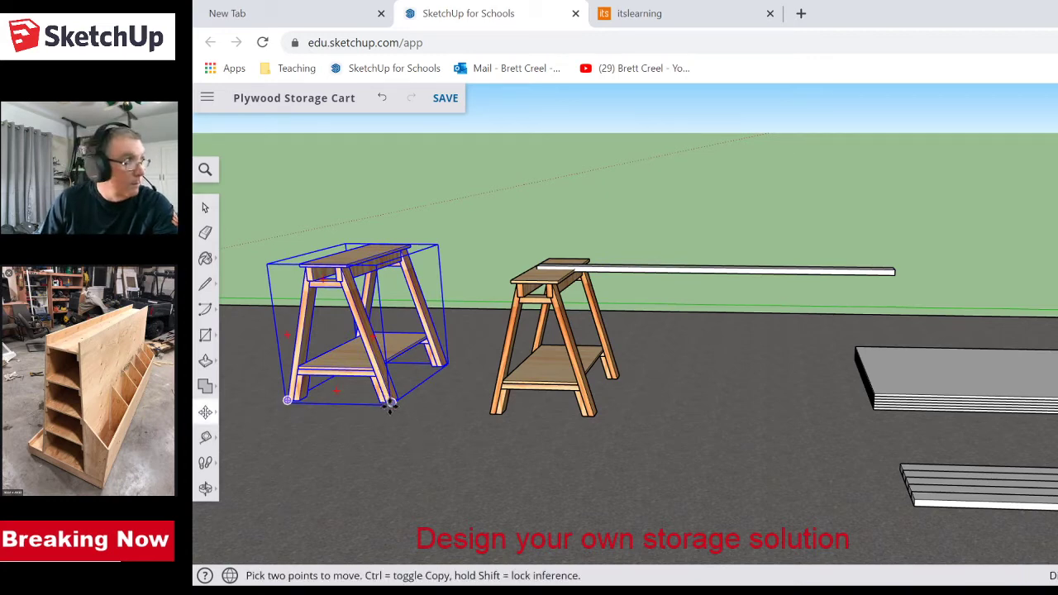
left_click(390, 405)
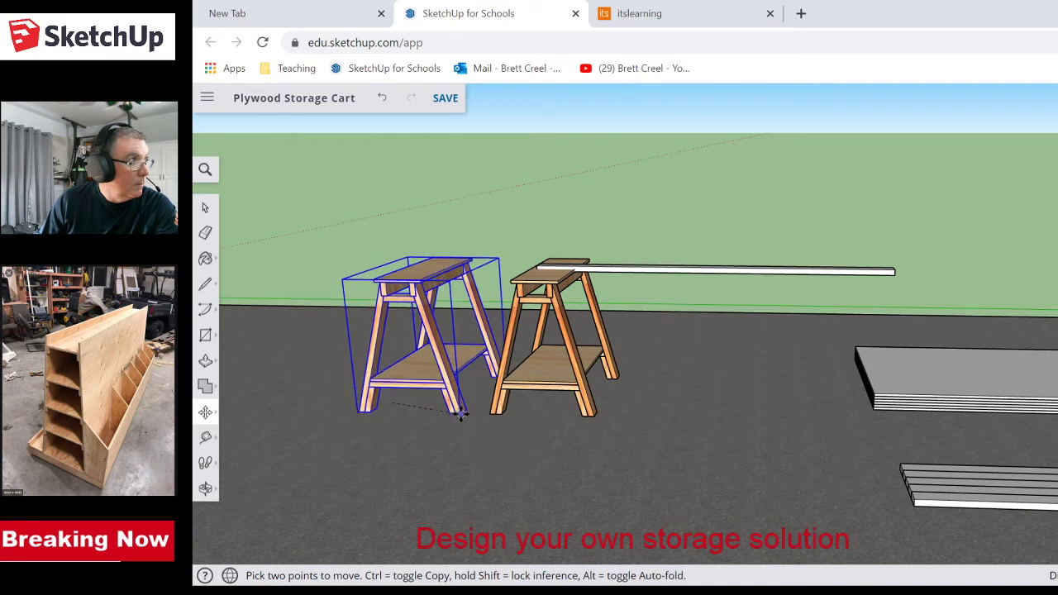
left_click(460, 414)
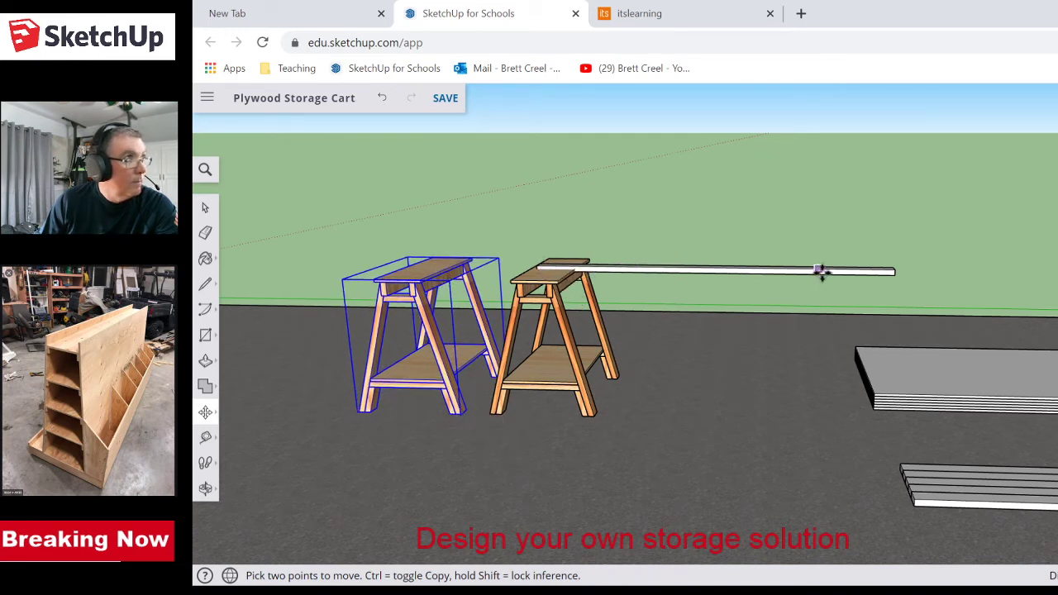
- Move the board by its end corner so that it spans both sawhorses, and raise it to just above their tops
key("space")
left_click(895, 276)
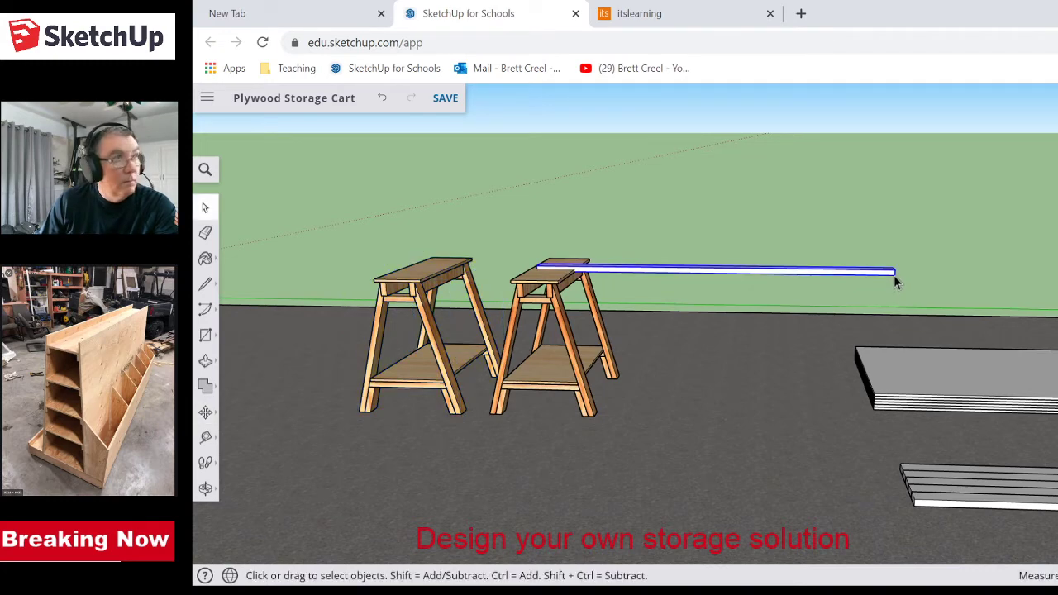
key("m")
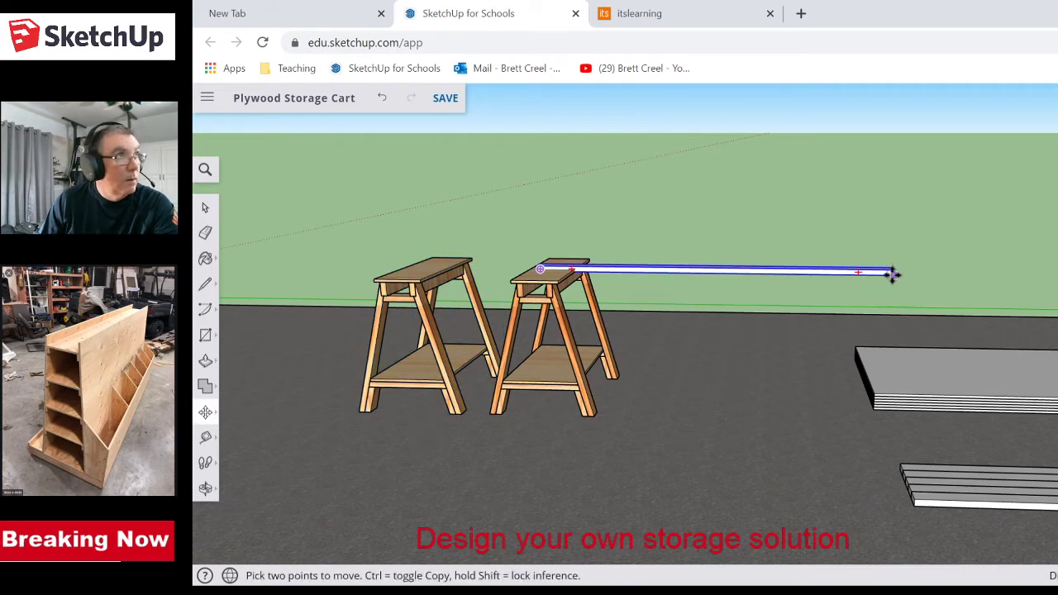
left_click(893, 273)
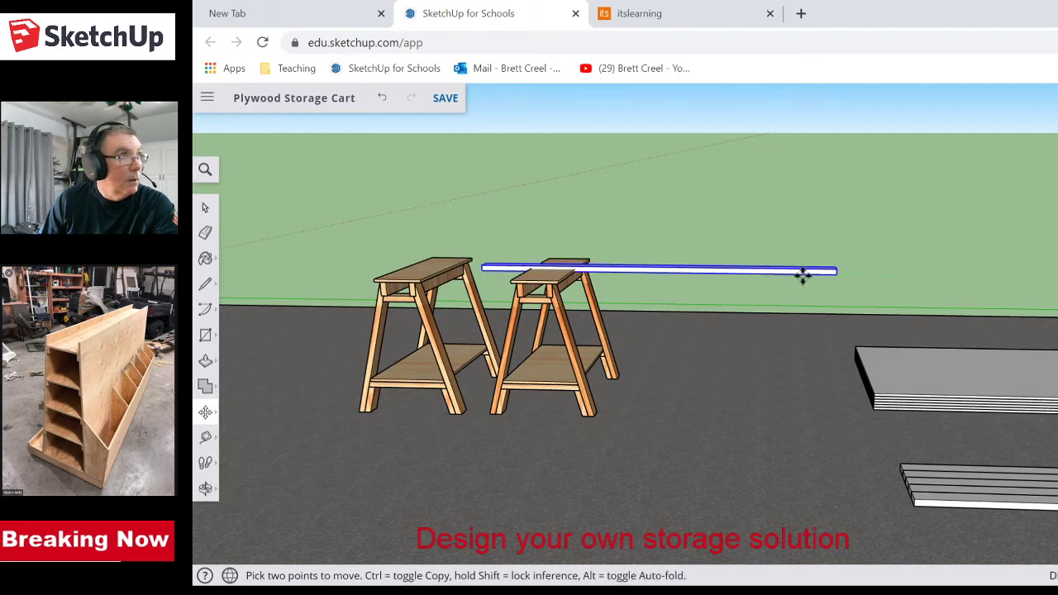
left_click(584, 269)
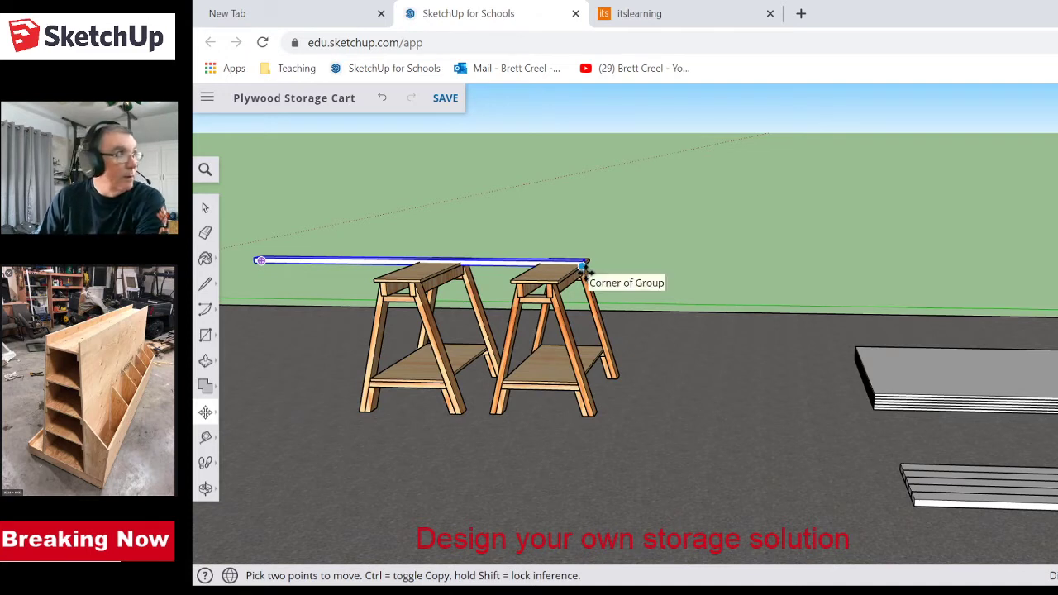
left_click(583, 266)
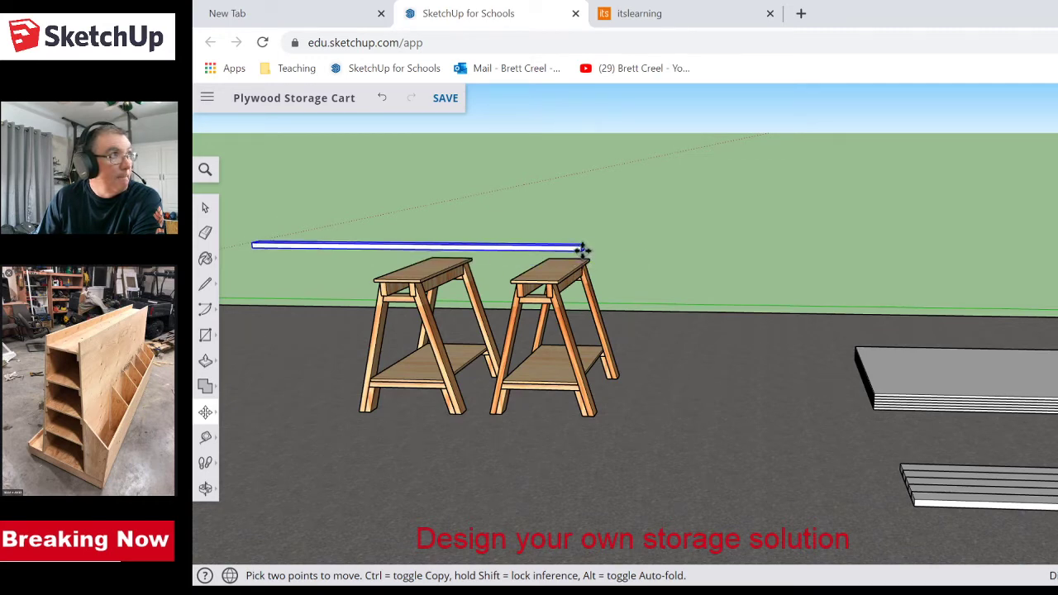
left_click(584, 248)
- Examine the board's position over the sawhorses from above and compare the scene with the cart in the reference photo
middle_click_drag(666, 268, 579, 361)
scroll(360, 342, "down", 5)
scroll(413, 430, "up", 5)
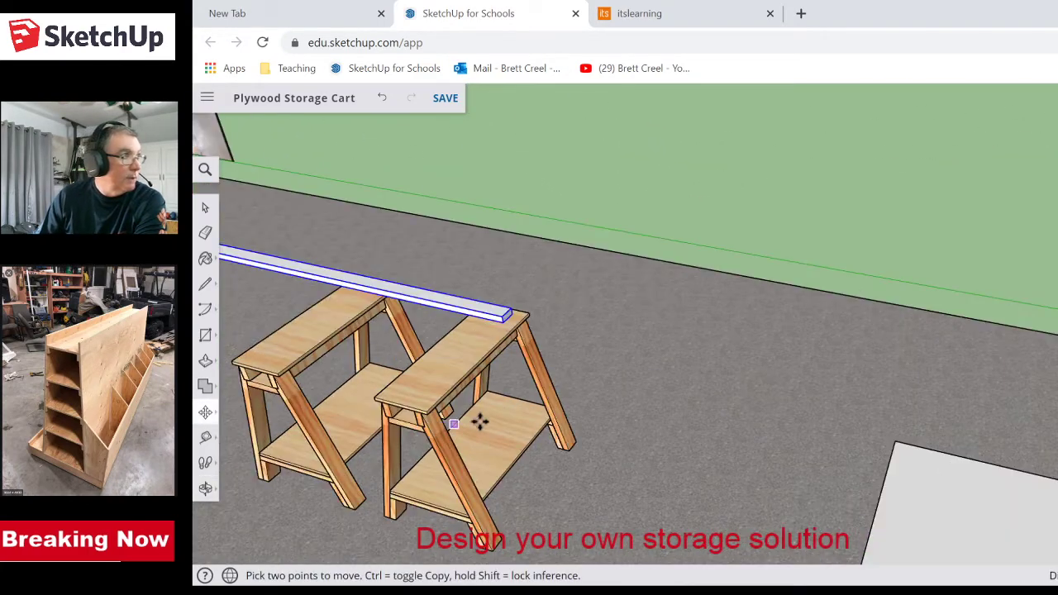
middle_click_drag(455, 440, 573, 439)
scroll(395, 382, "down", 5)
scroll(395, 382, "up", 5)
scroll(427, 385, "down", 2)
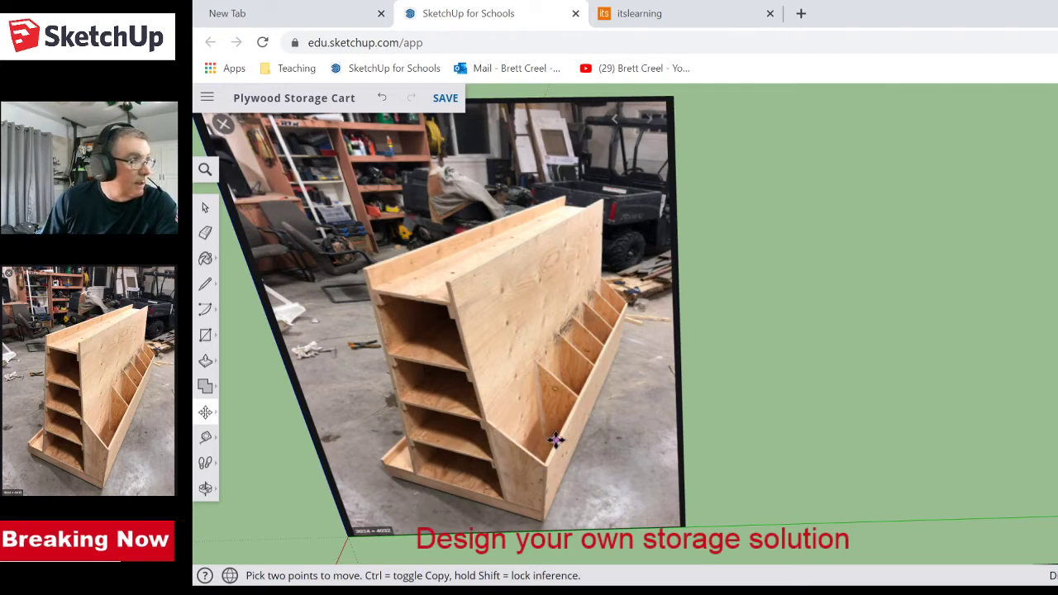
scroll(554, 442, "down", 4)
scroll(554, 444, "down", 5)
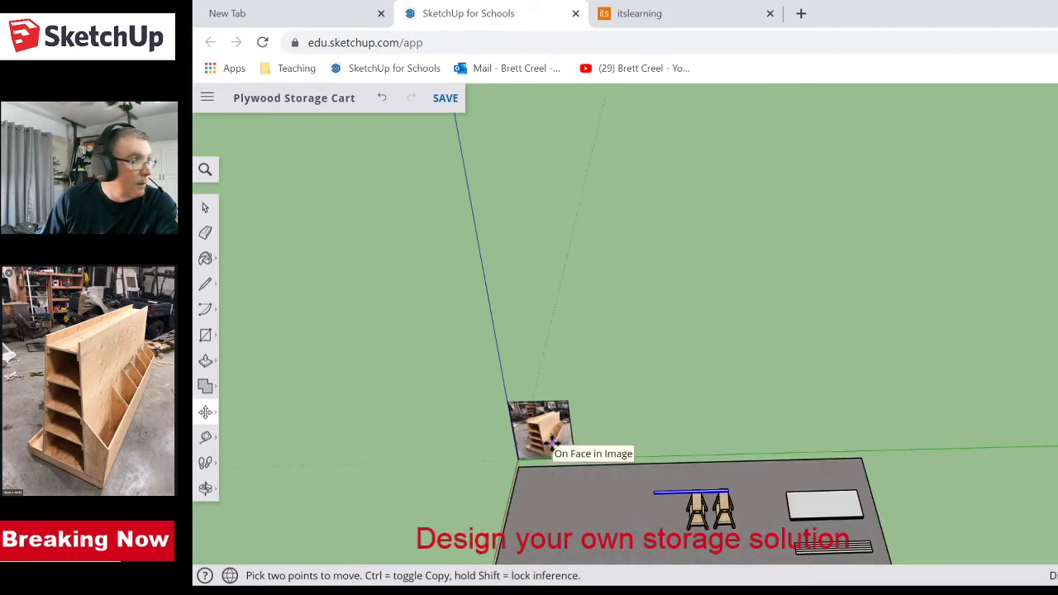
scroll(681, 525, "up", 5)
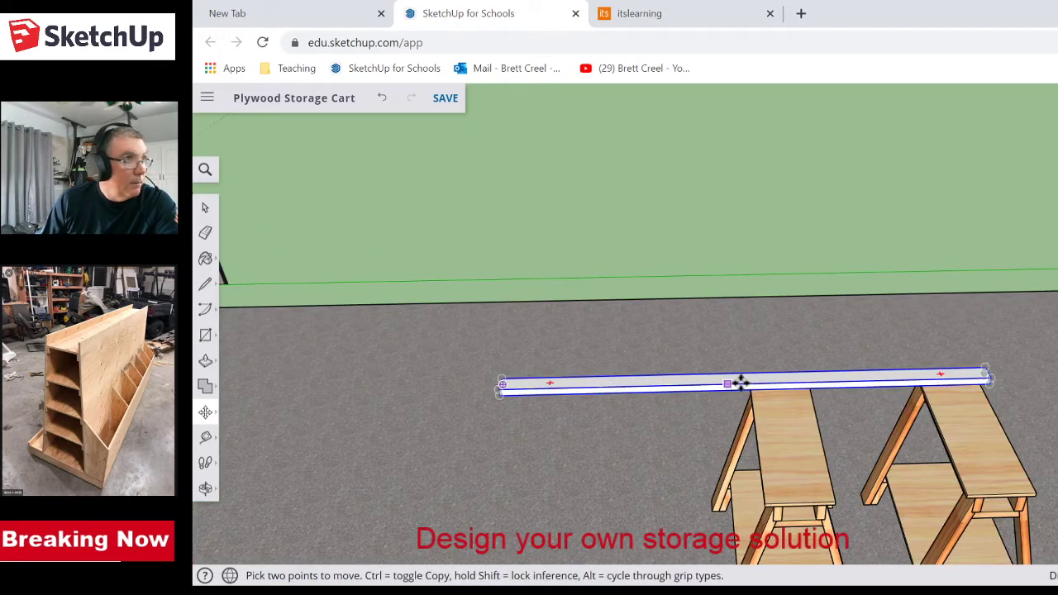
scroll(817, 430, "down", 5)
scroll(924, 486, "down", 3)
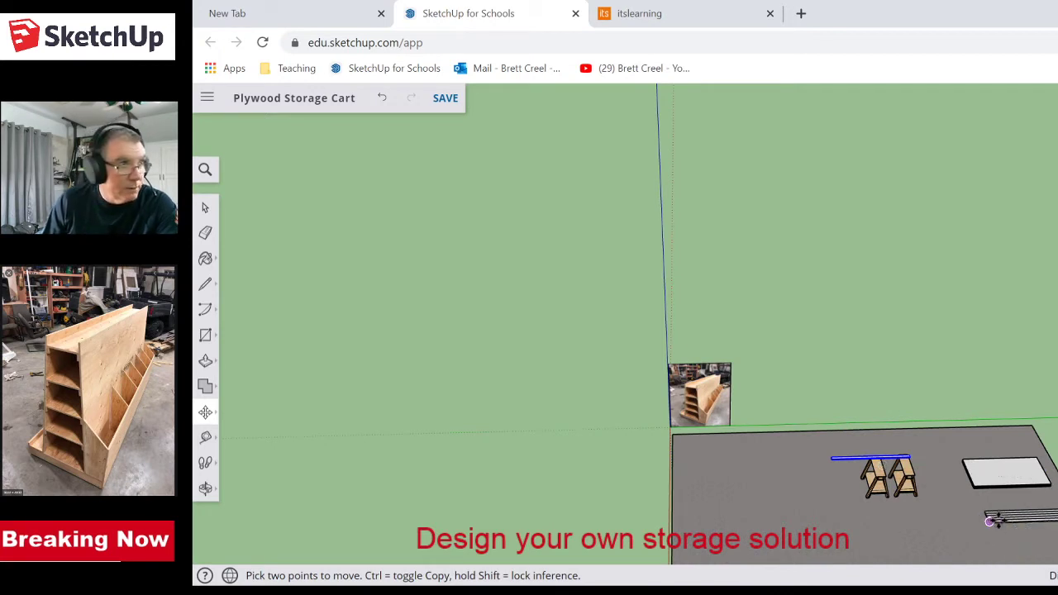
- Move the front board of the remaining row along the green axis to the open floor in front of the reference photo
scroll(987, 521, "up", 5)
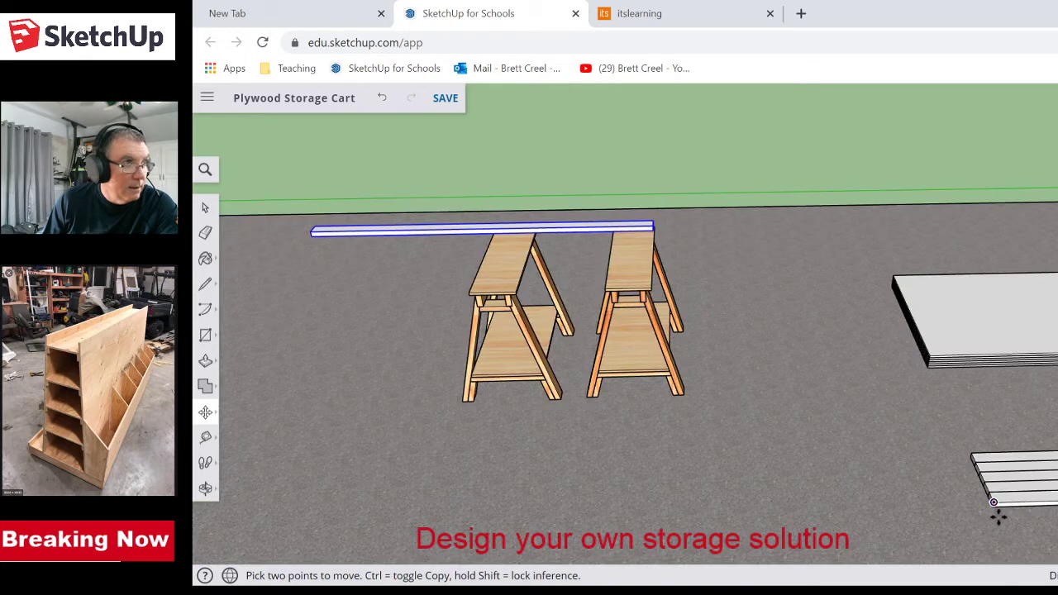
scroll(995, 502, "up", 3)
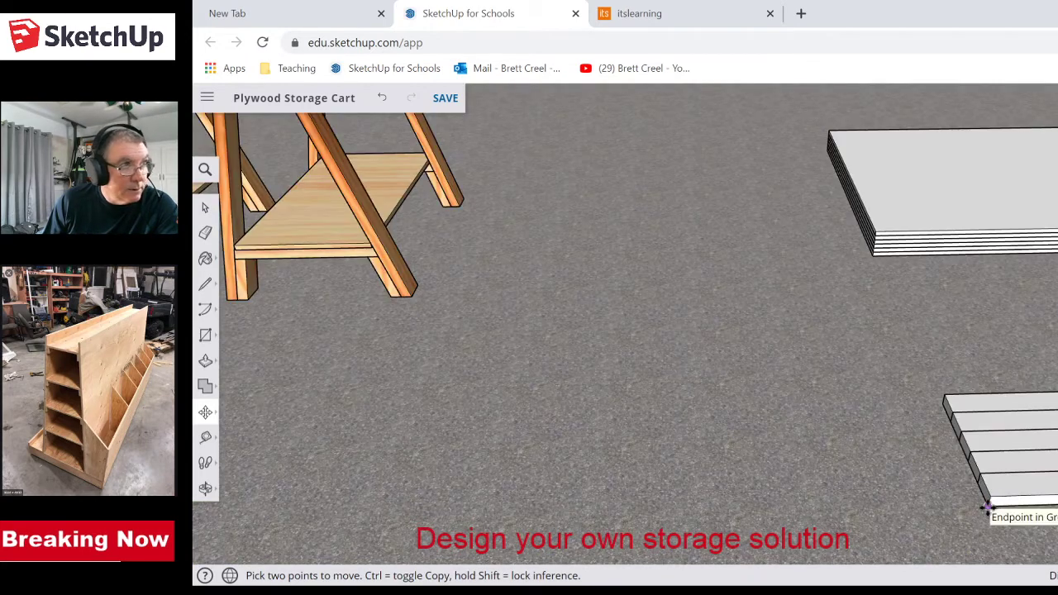
key("space")
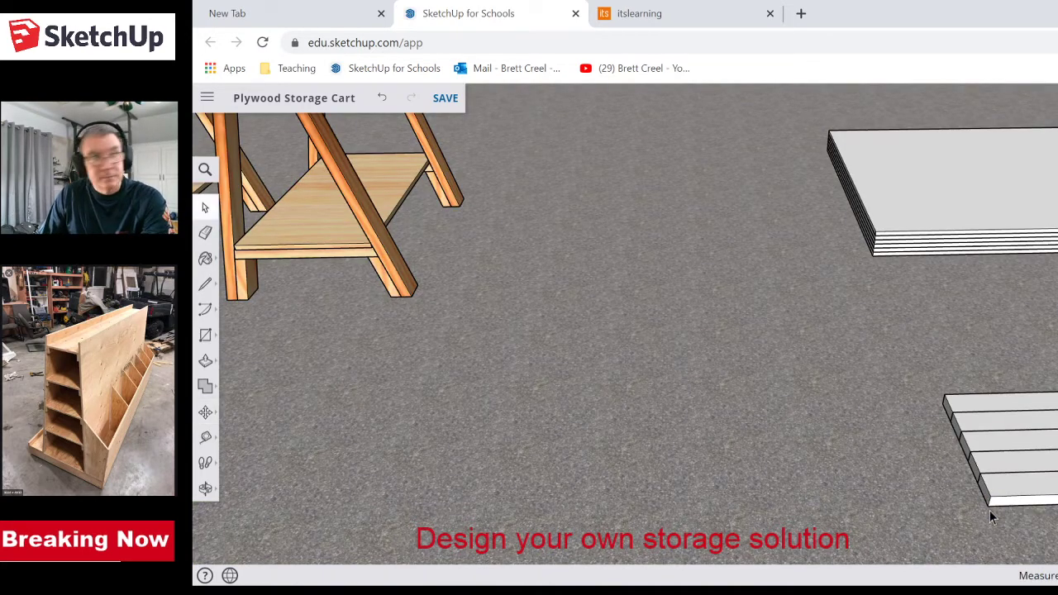
key("q")
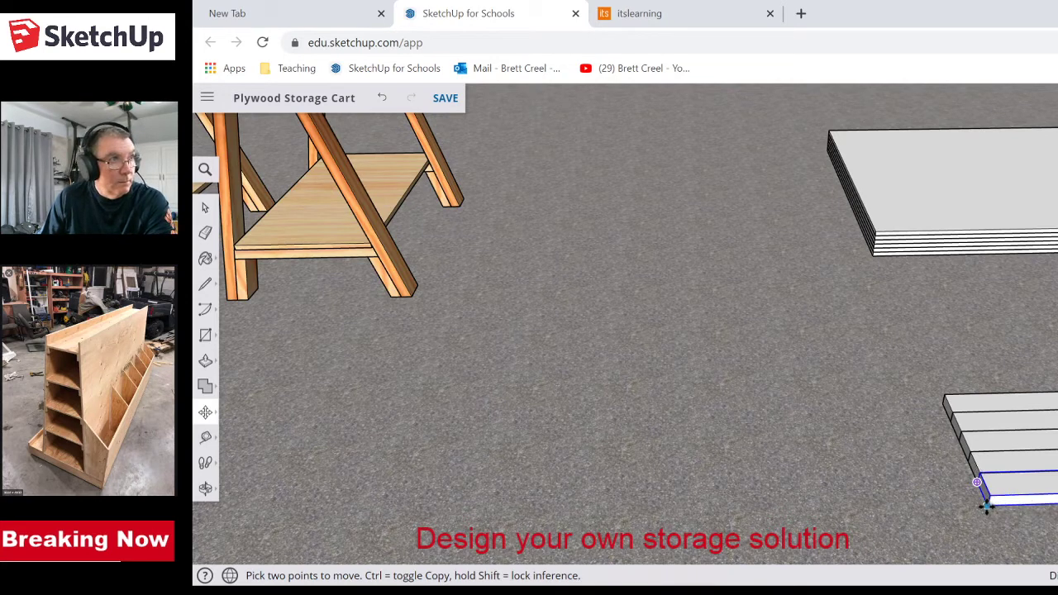
left_click(985, 500)
scroll(486, 533, "down", 5)
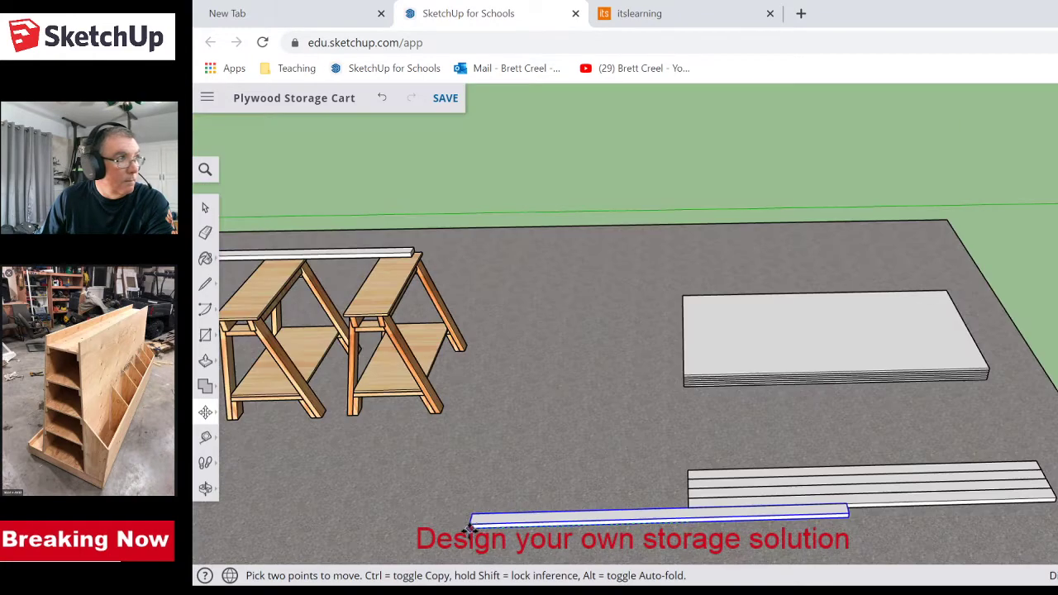
middle_click_drag(379, 538, 628, 495)
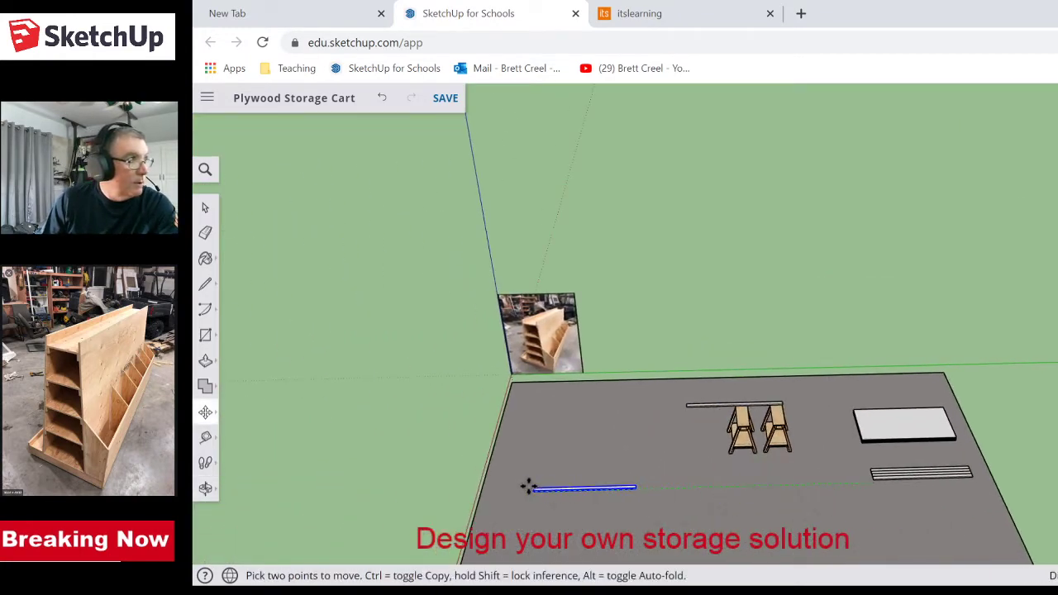
left_click(526, 489)
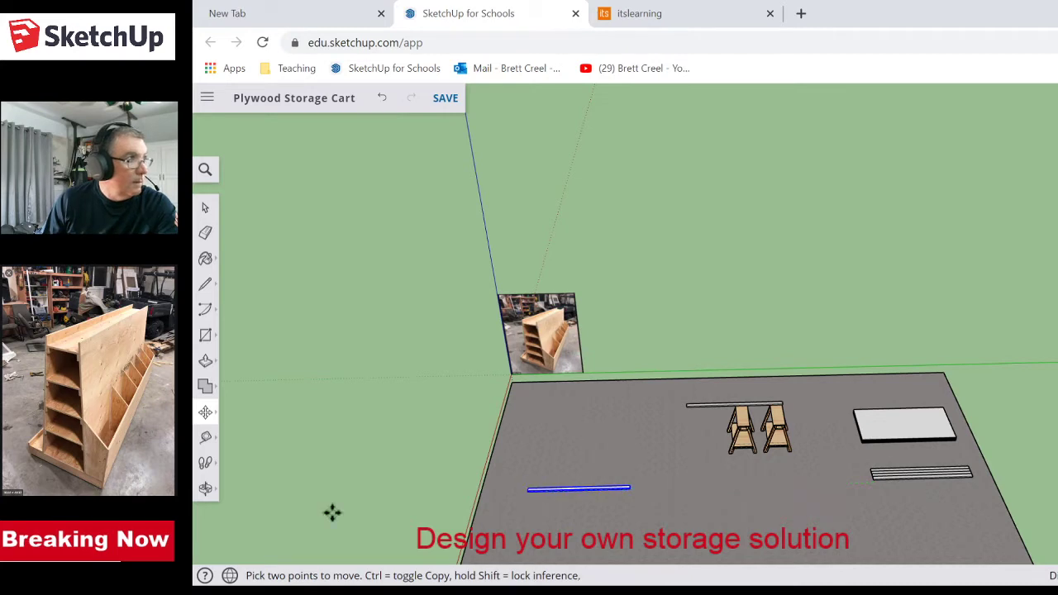
- Rotate the separate board on the open floor 90 degrees about its length so that it stands on its narrow edge
middle_click_drag(350, 510, 841, 446)
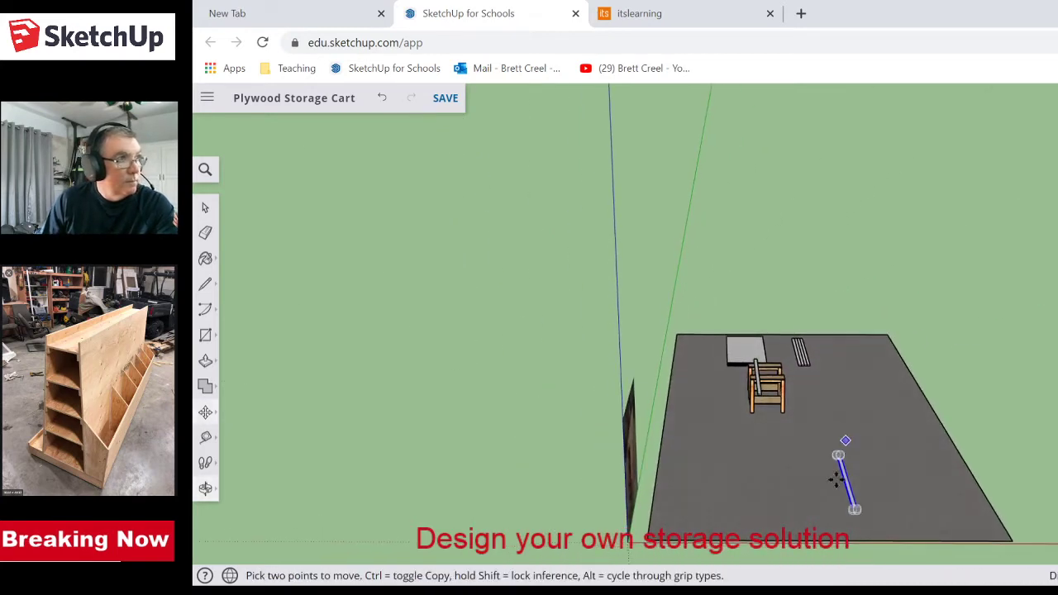
scroll(851, 487, "up", 4)
scroll(859, 483, "down", 2)
middle_click_drag(915, 534, 911, 490)
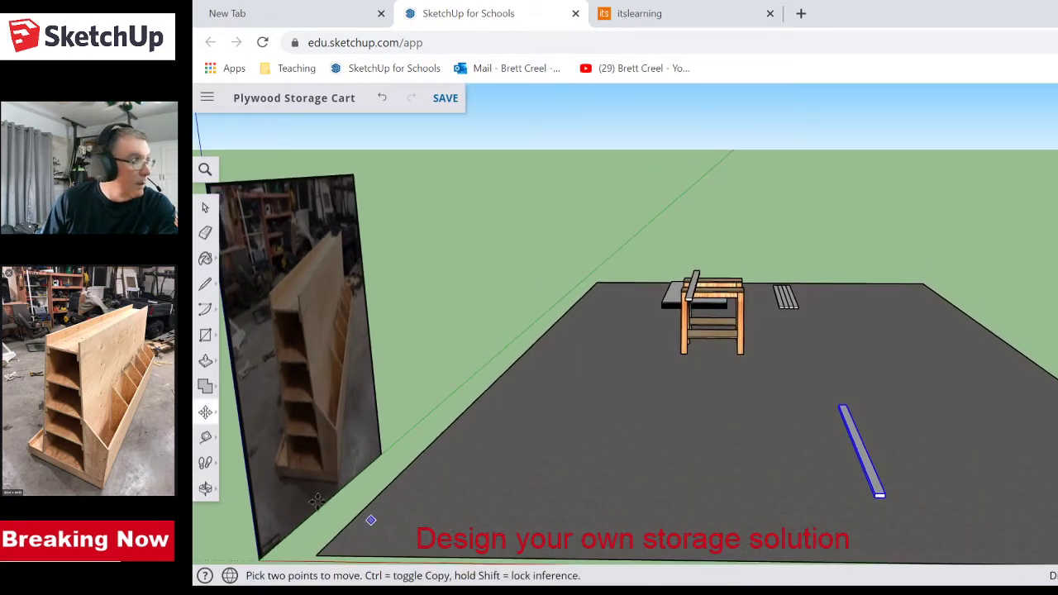
scroll(276, 482, "up", 5)
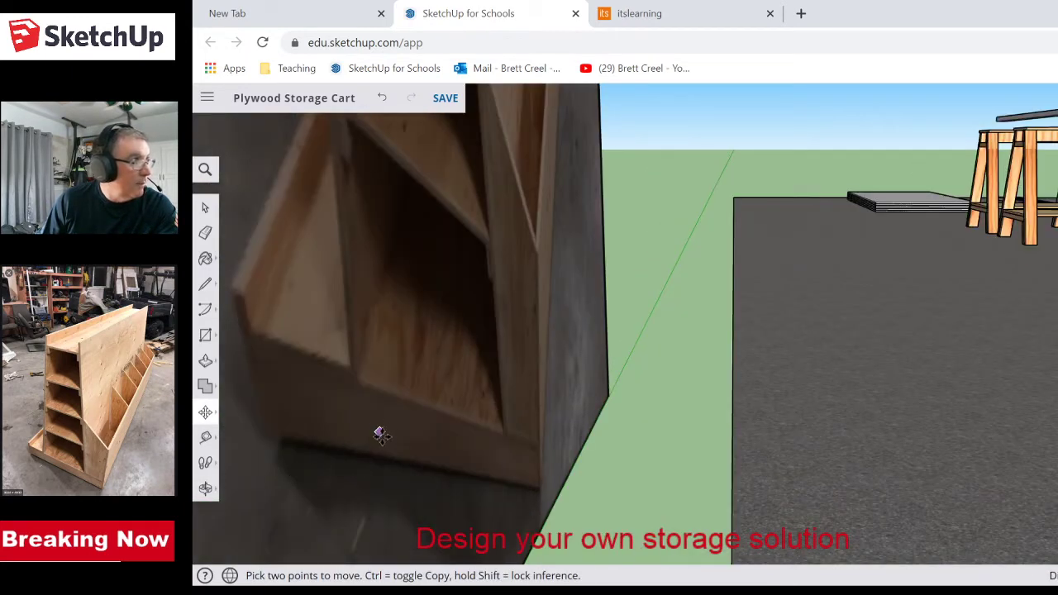
scroll(374, 431, "down", 5)
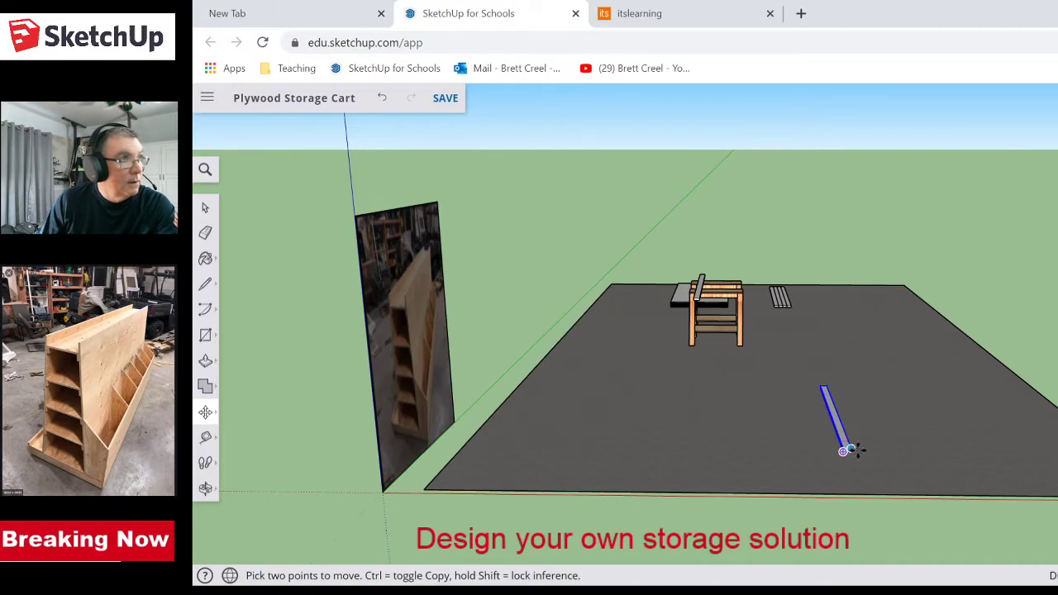
scroll(847, 449, "up", 5)
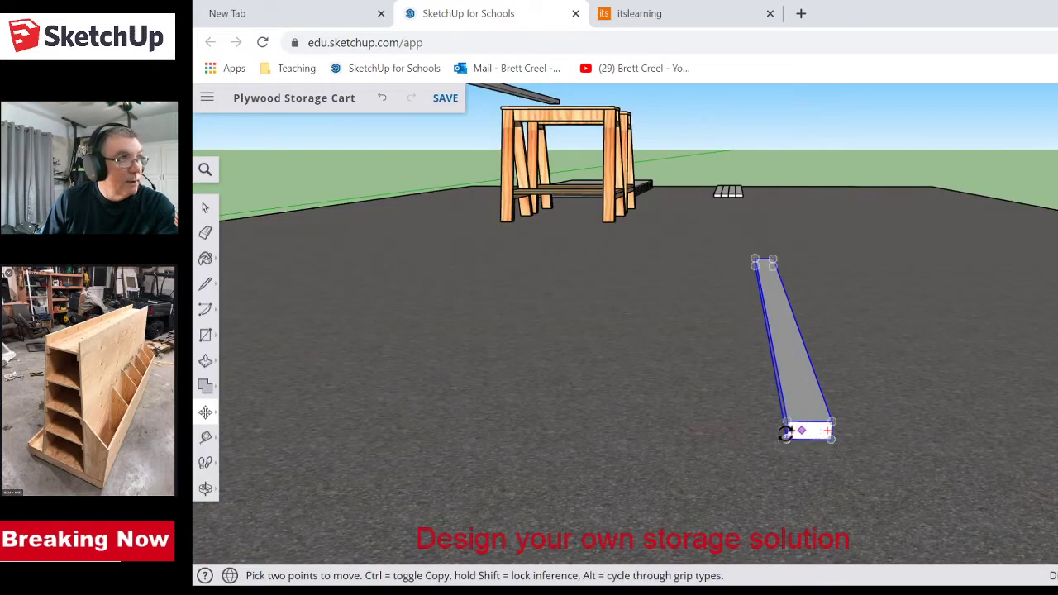
key("q")
left_click(788, 431)
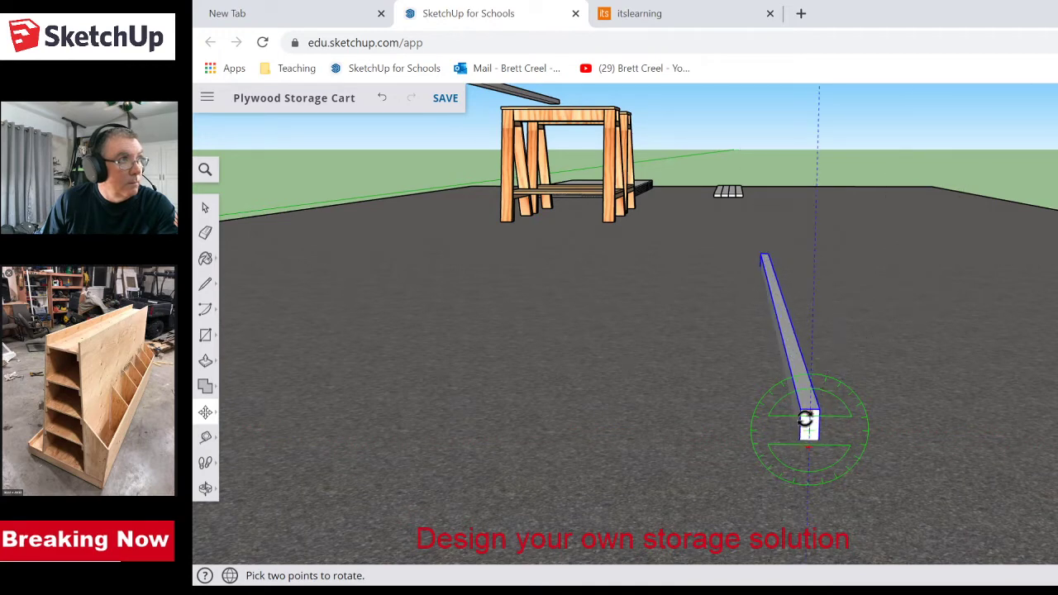
left_click(806, 420)
- Move the separate upright board vertically out of the concrete floor so that its lower edge rests on the surface
key("m")
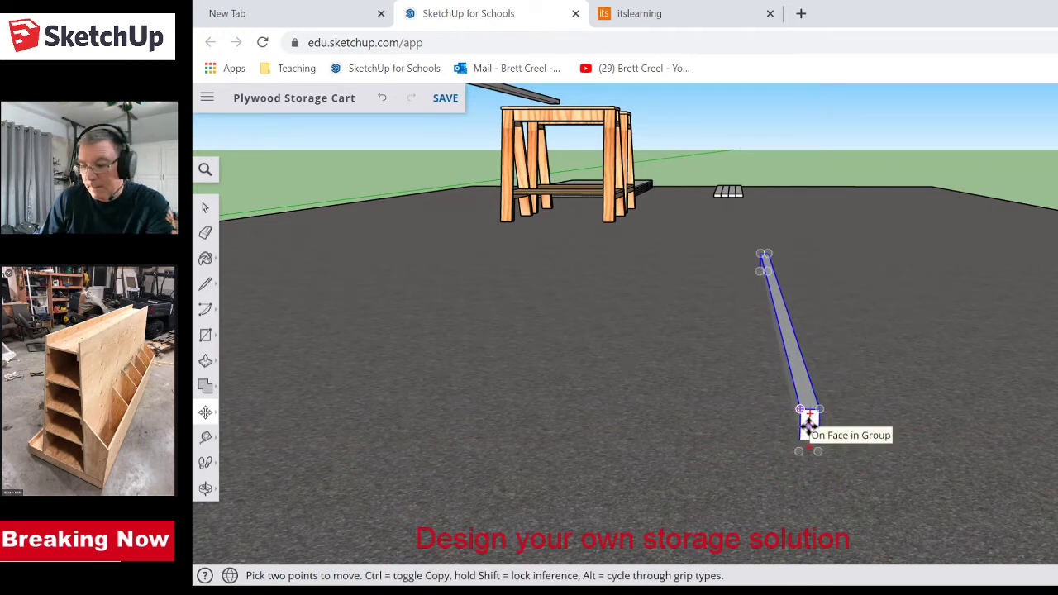
left_click(808, 421)
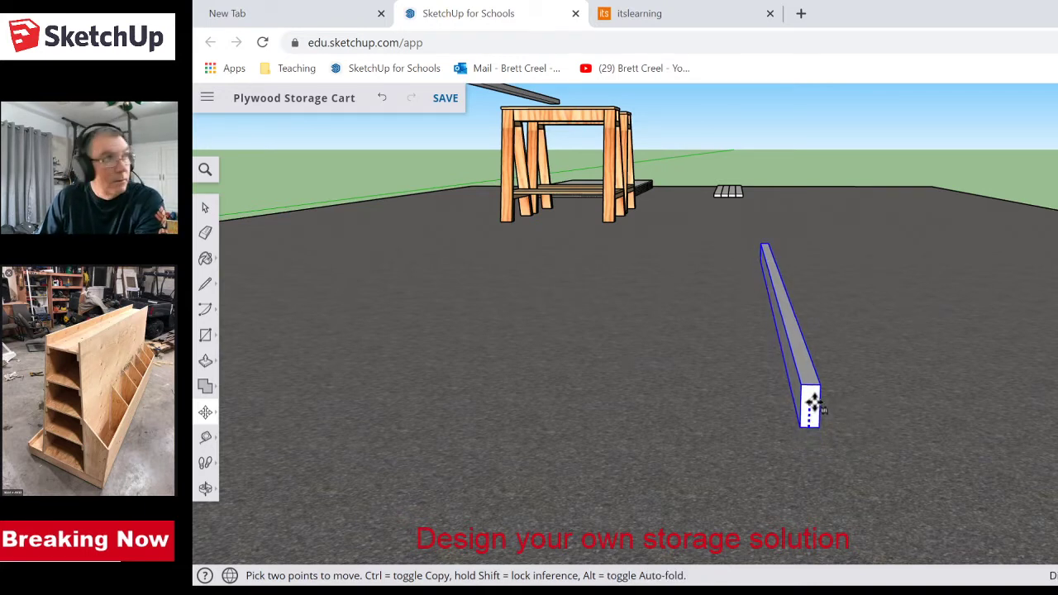
left_click(815, 397)
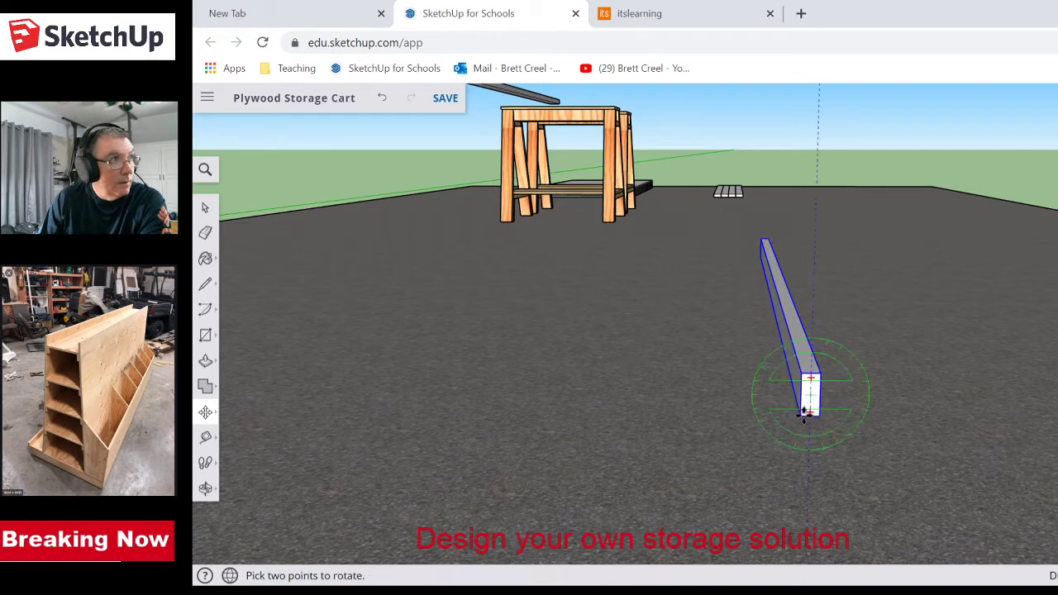
left_click(801, 419)
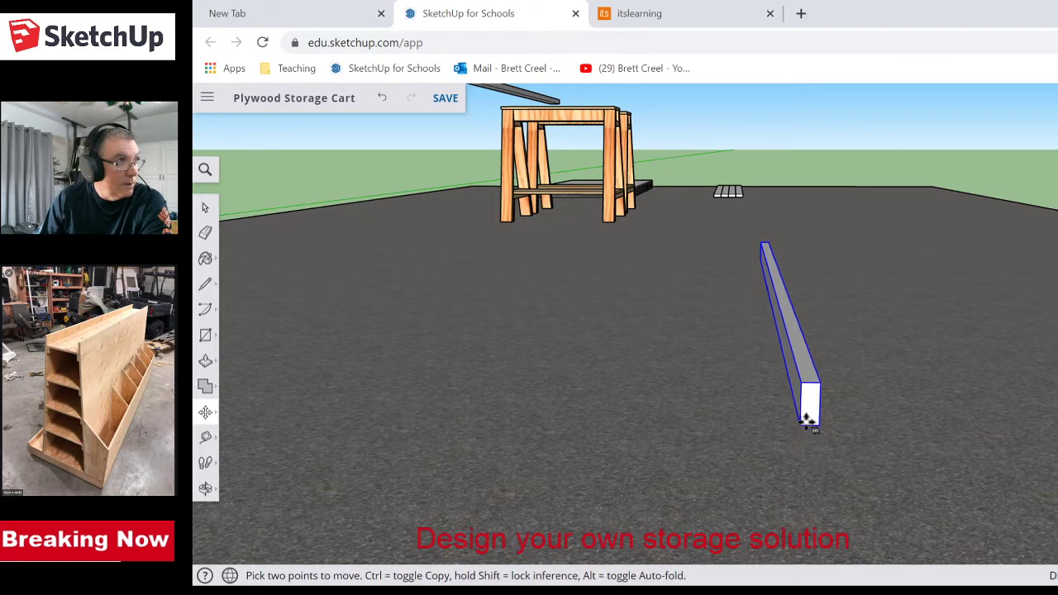
left_click(807, 443)
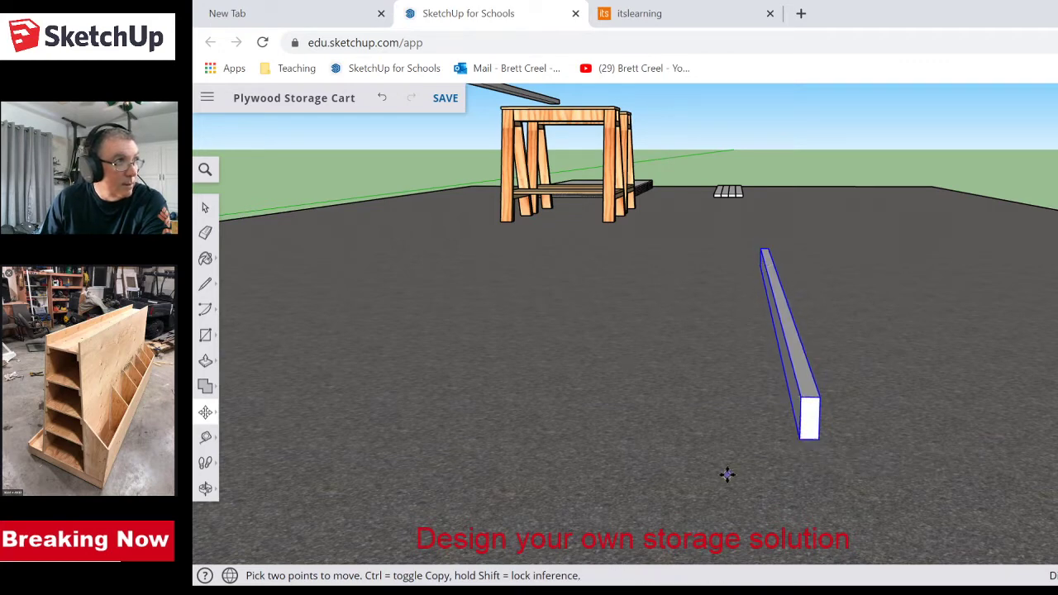
- Copy the upright board by its lower end corner along the red axis at a distance of 24 inches
scroll(727, 473, "down", 1)
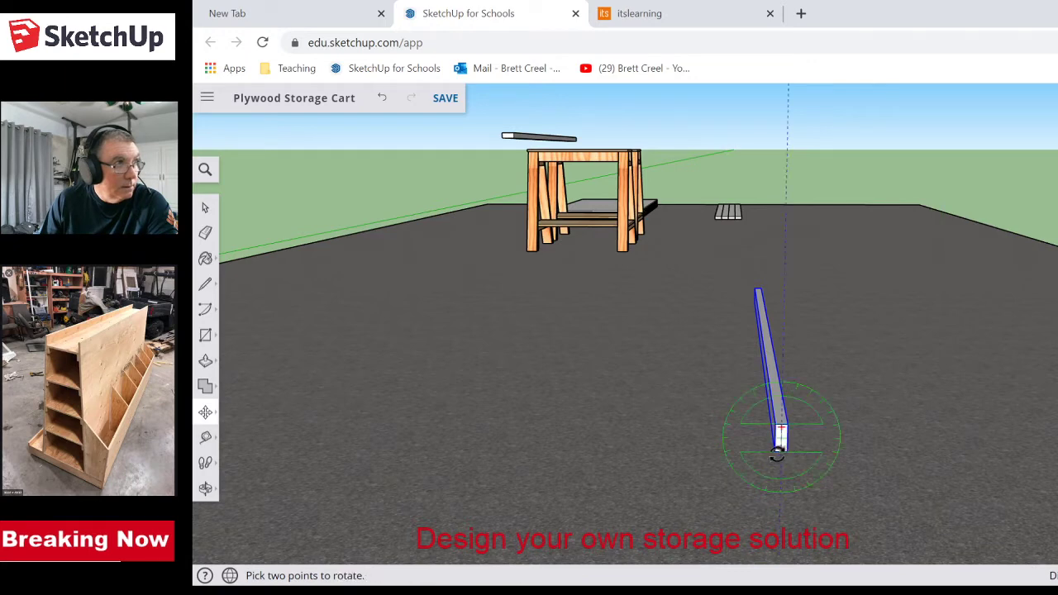
scroll(779, 451, "up", 2)
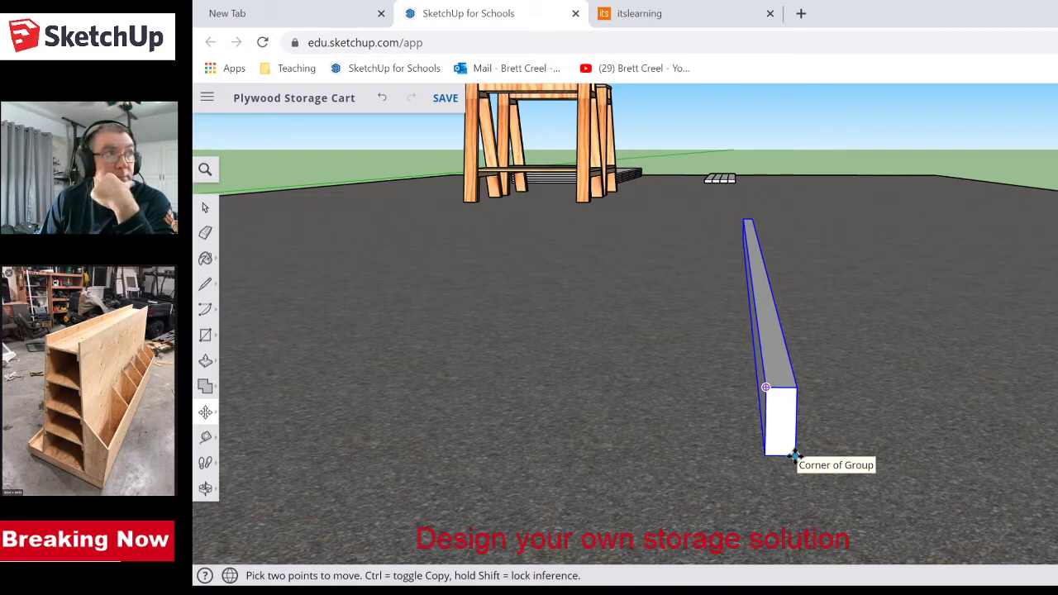
left_click(792, 454)
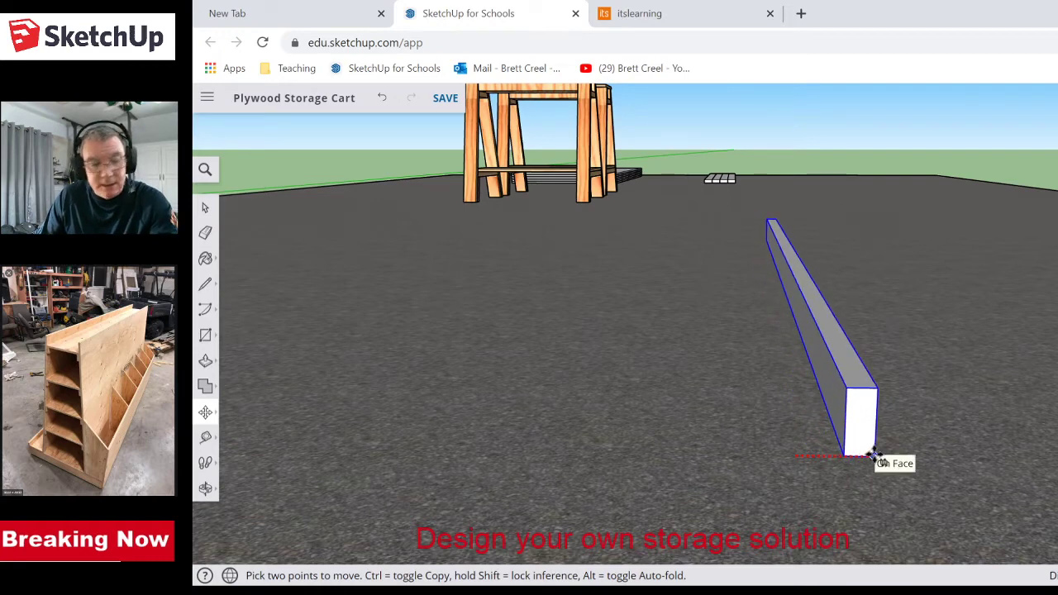
key("ctrl")
left_click(948, 454)
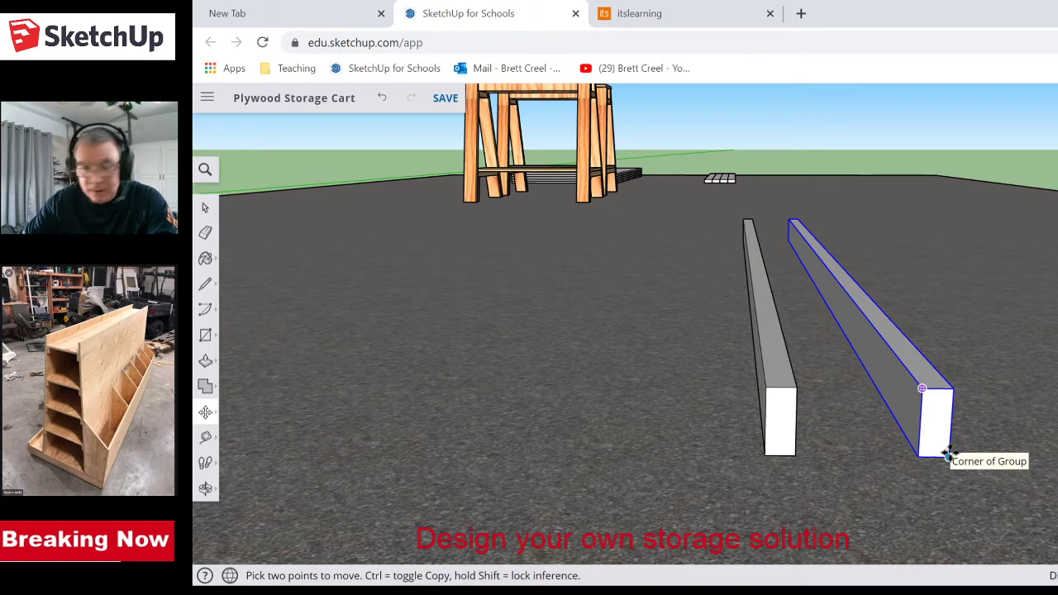
type("24")
key("Return")
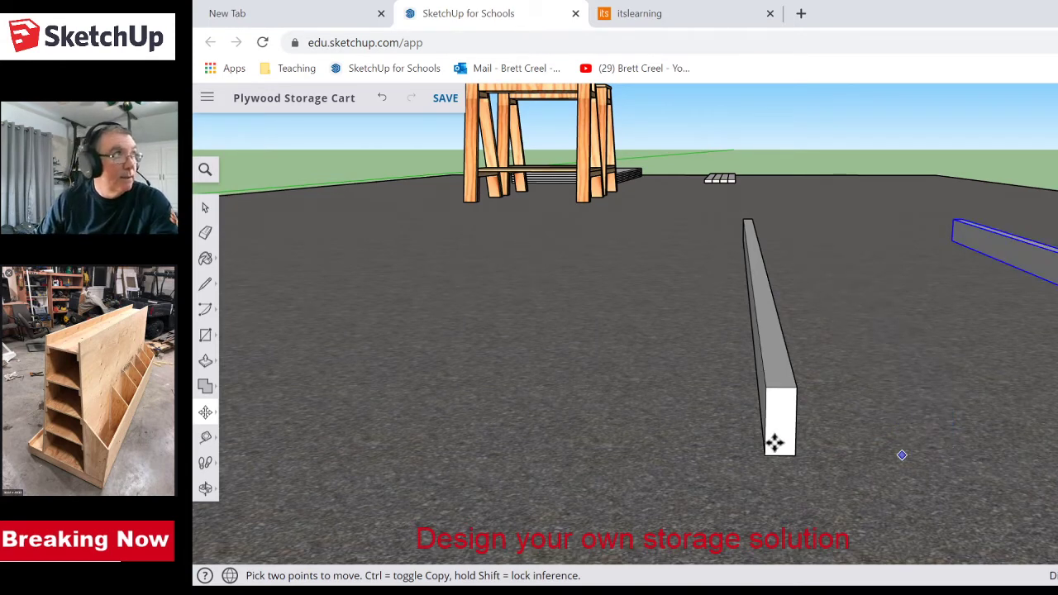
- Explode the group of the board lying across the sawhorses
scroll(965, 347, "down", 3)
middle_click_drag(1003, 361, 672, 422)
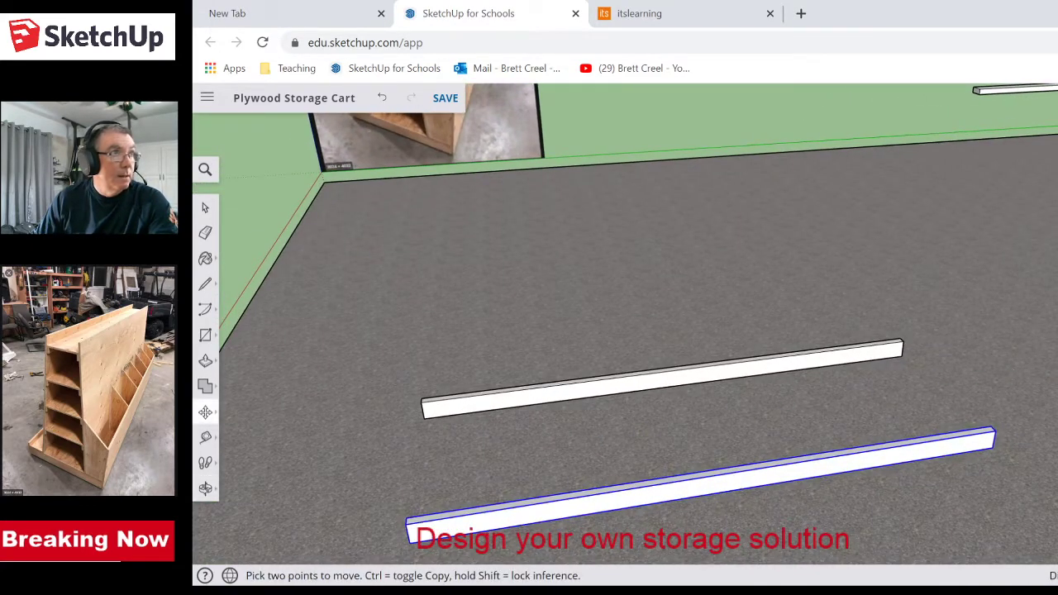
scroll(913, 399, "down", 3)
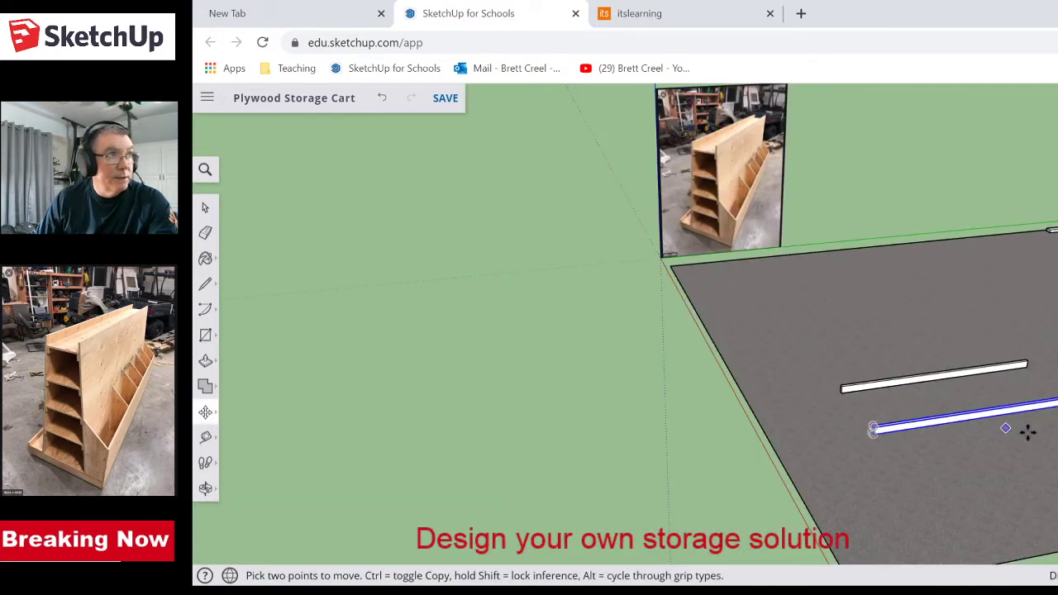
middle_click_drag(950, 417, 963, 394)
middle_click_drag(1052, 369, 1008, 425)
scroll(957, 325, "up", 3)
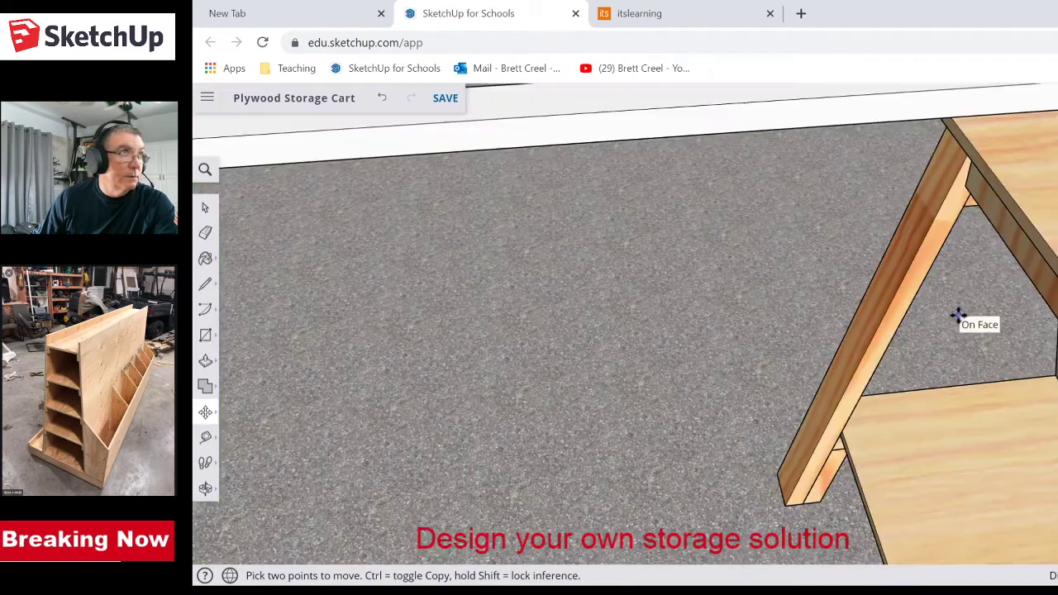
scroll(958, 314, "down", 3)
middle_click_drag(893, 312, 866, 349)
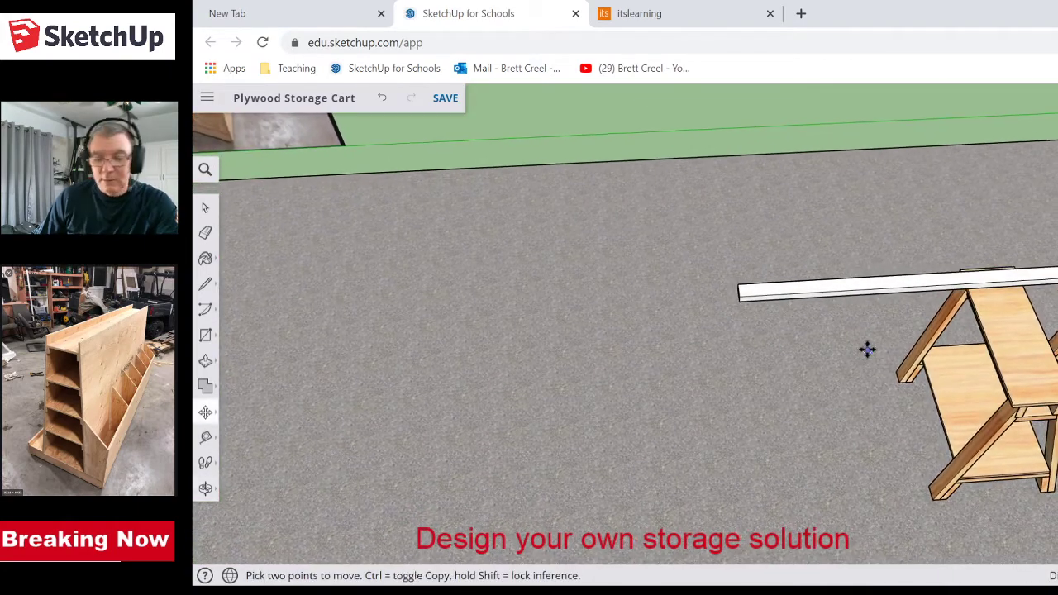
key("space")
left_click(792, 290)
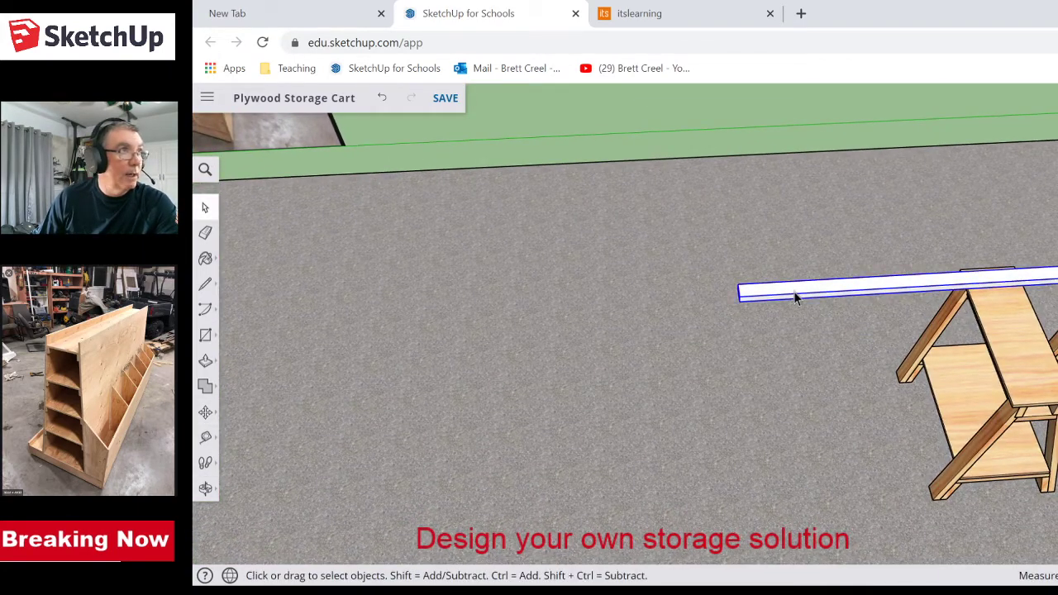
right_click(794, 287)
left_click(829, 337)
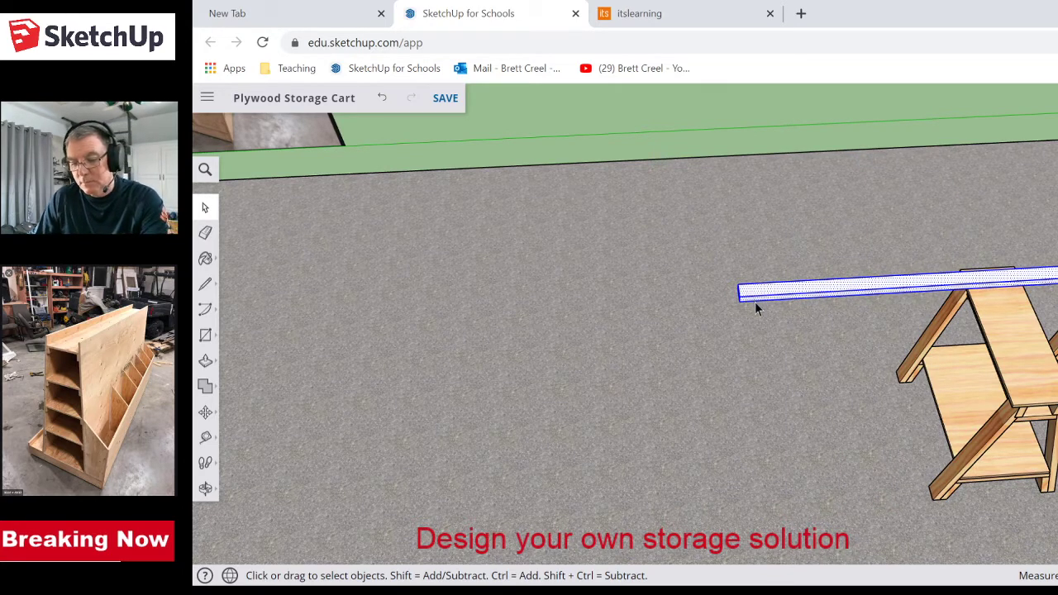
- Place a guide line across the exploded board, offset along its length and parallel to its end edge
key("t")
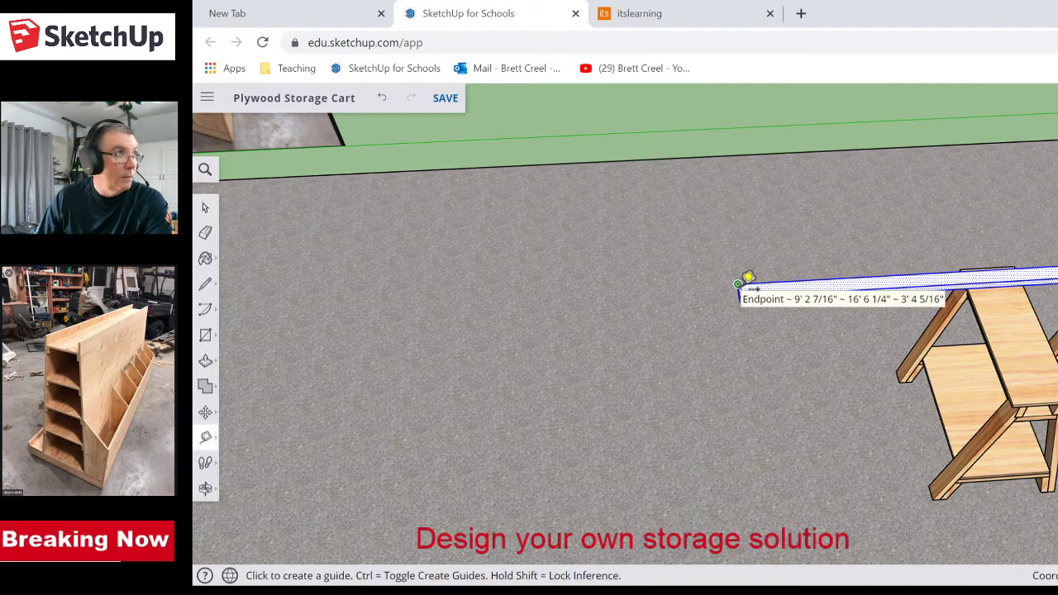
scroll(748, 281, "up", 2)
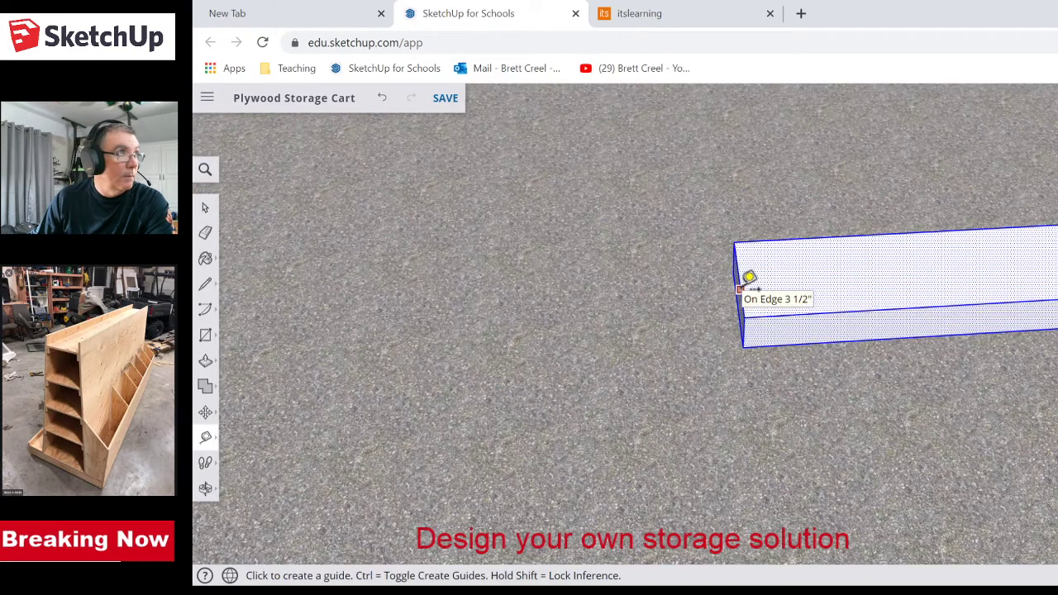
left_click(740, 288)
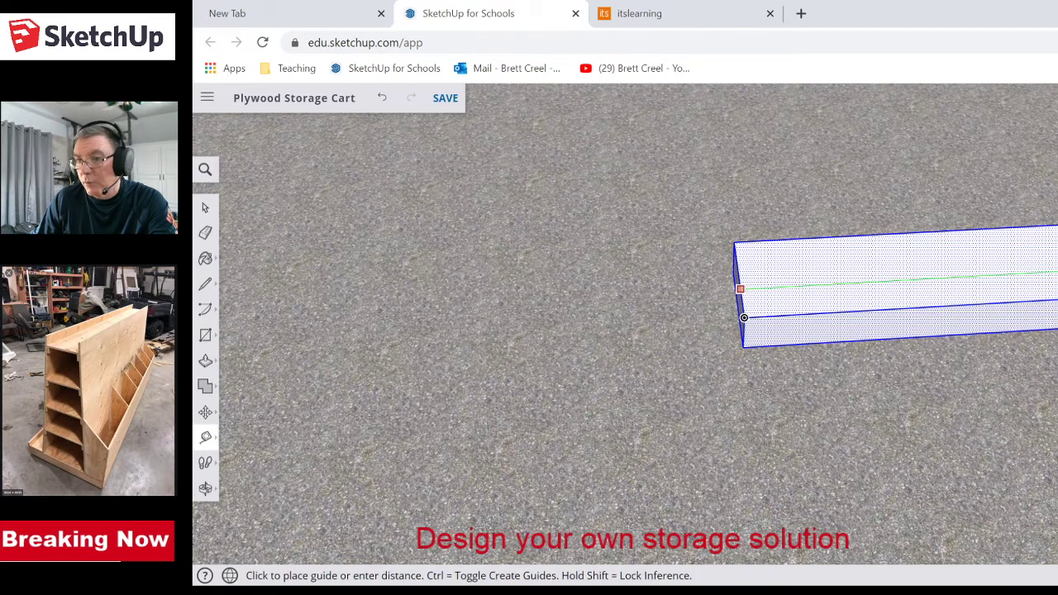
left_click(743, 318)
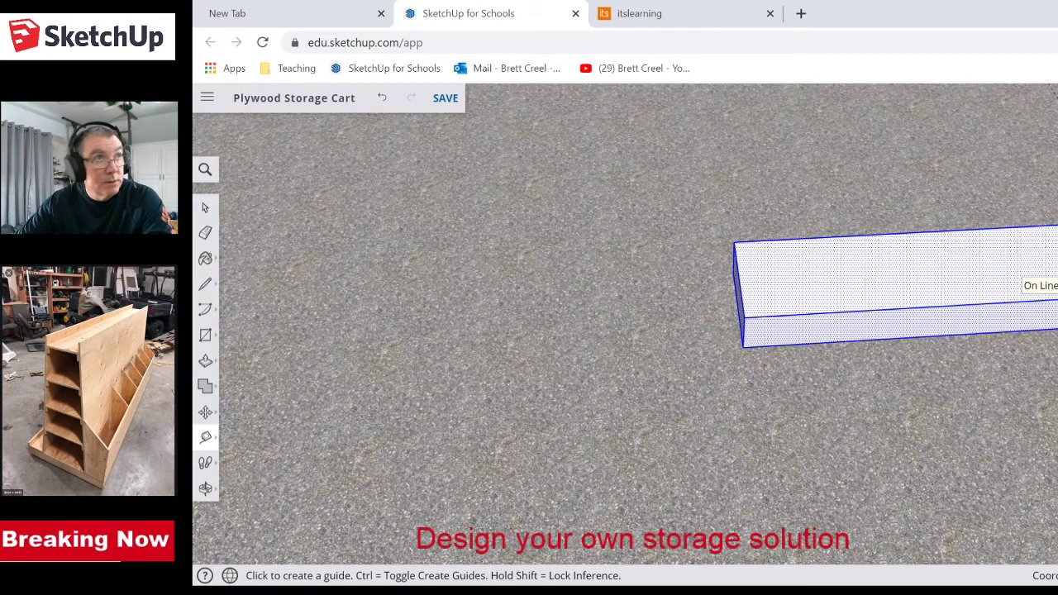
- Draw a line across the board's wide top face where the guide crosses it
scroll(1045, 263, "down", 5)
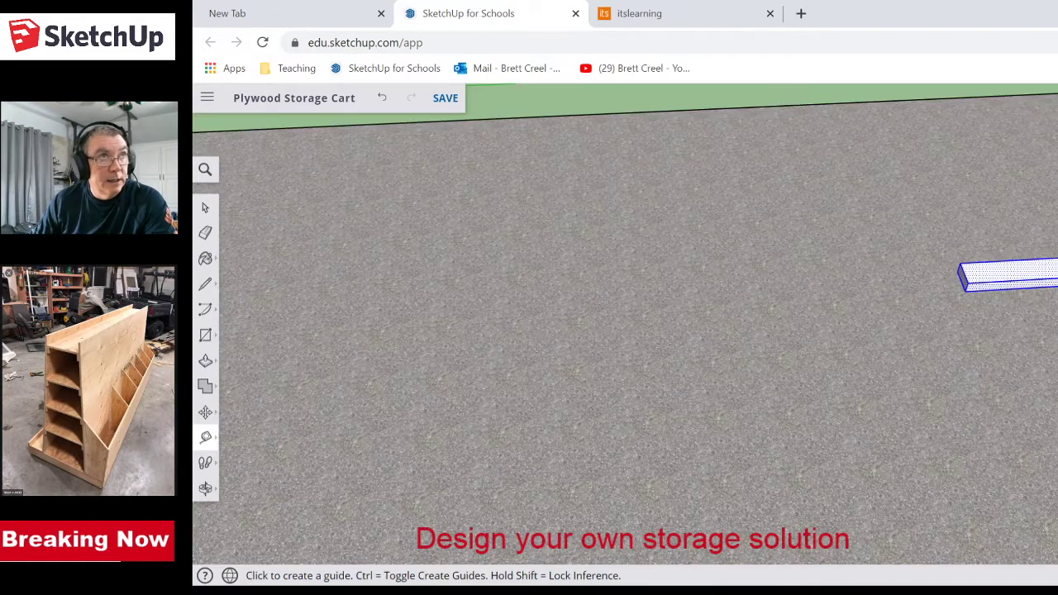
key("space")
middle_click_drag(1048, 318, 965, 389)
scroll(988, 349, "up", 3)
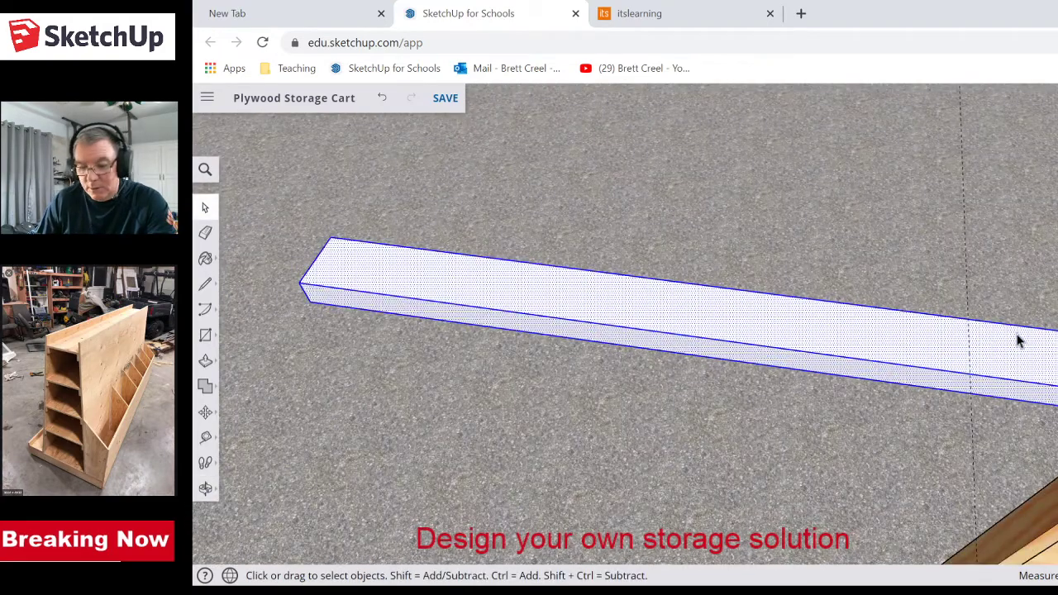
key("l")
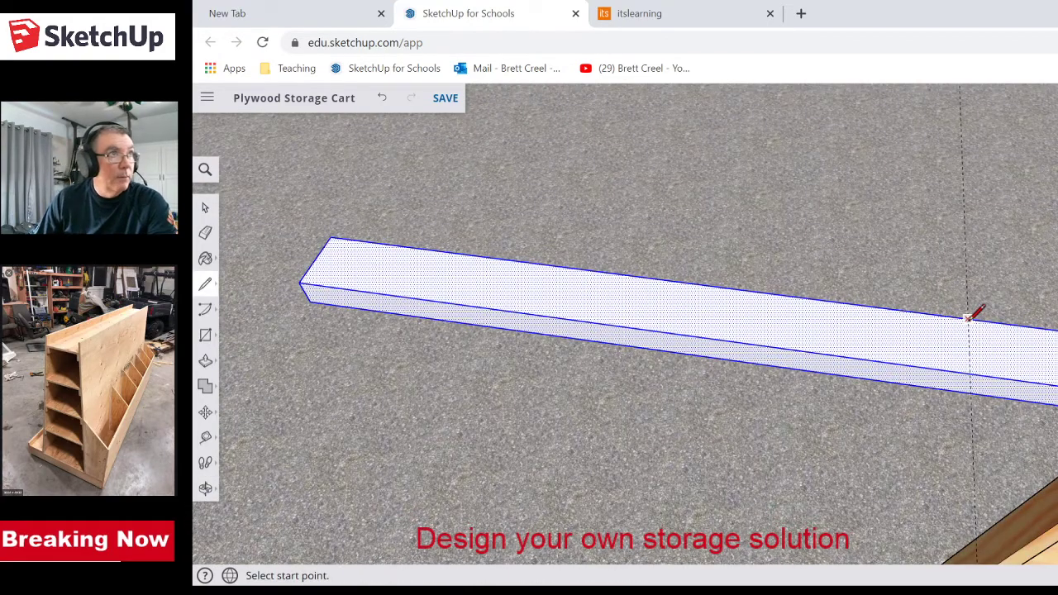
left_click(968, 319)
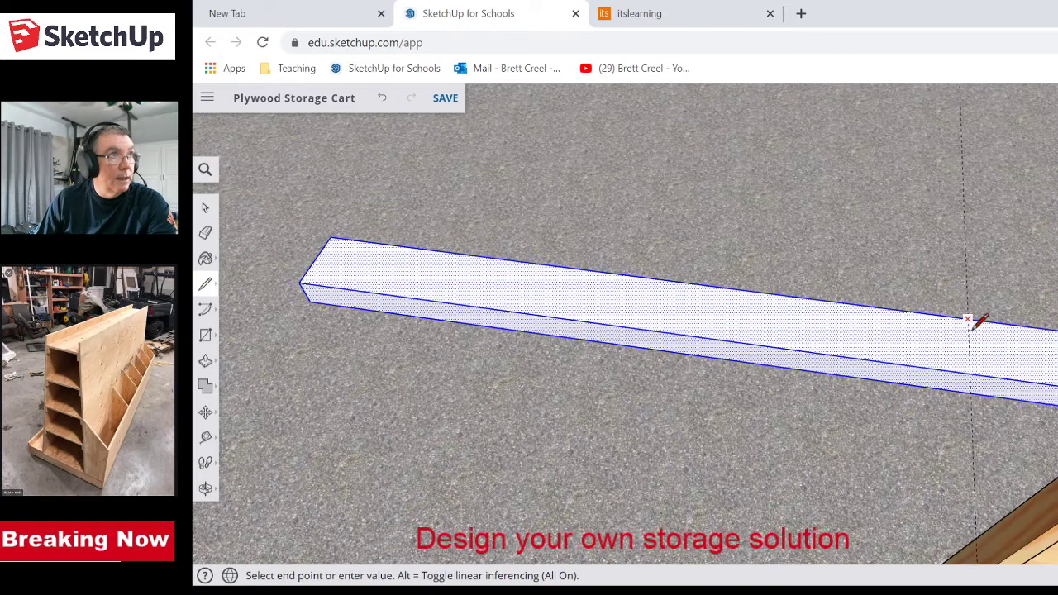
left_click(970, 374)
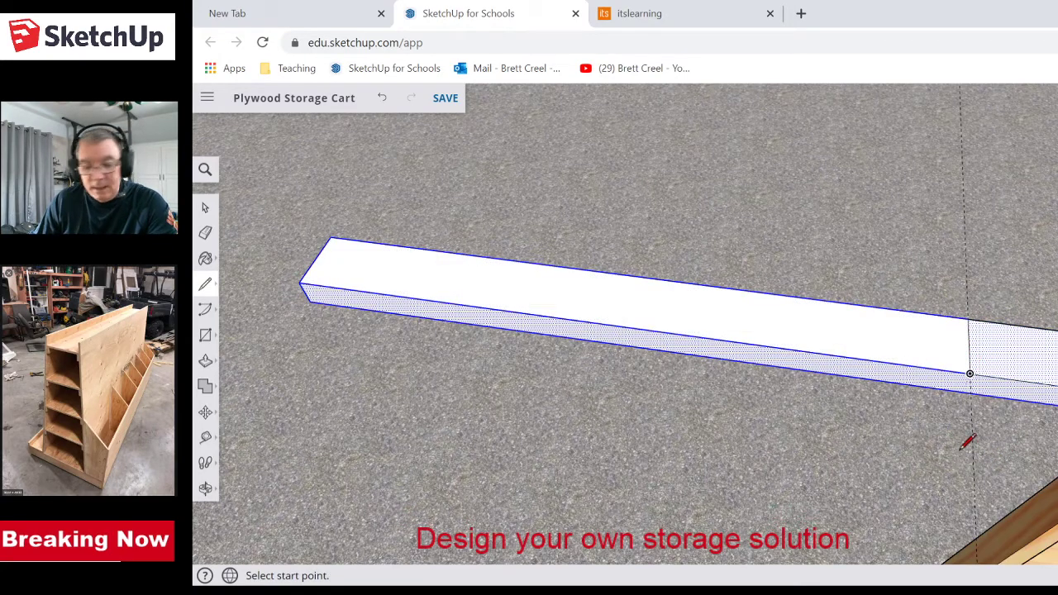
- Push the top face beyond the cut line through the board's thickness to remove the part over the sawhorses
key("space")
key("p")
left_click(1015, 355)
left_click(971, 355)
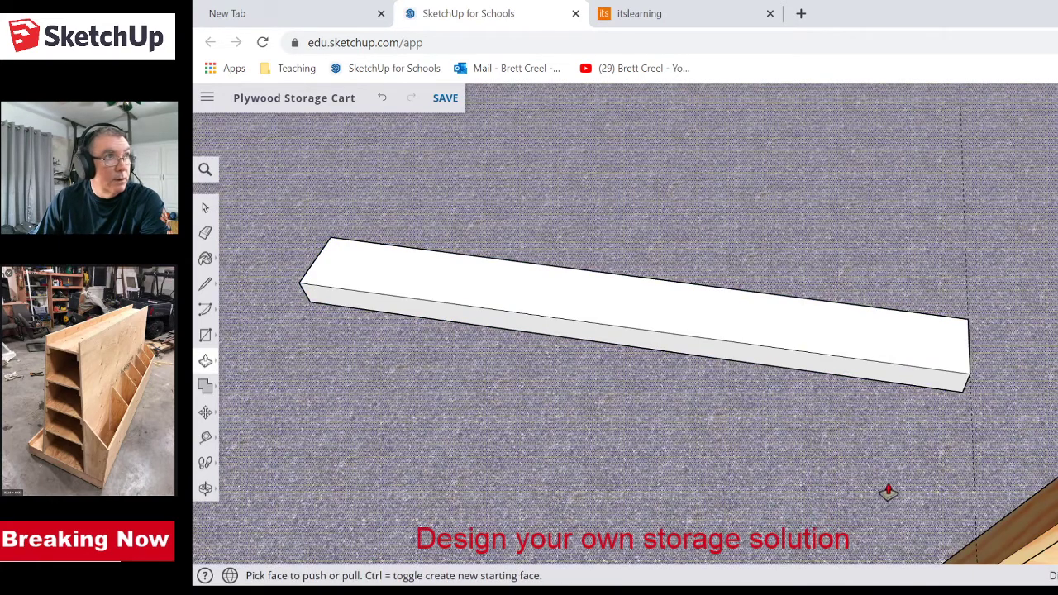
- Select all geometry of the shortened board and make it a group
scroll(892, 494, "down", 5)
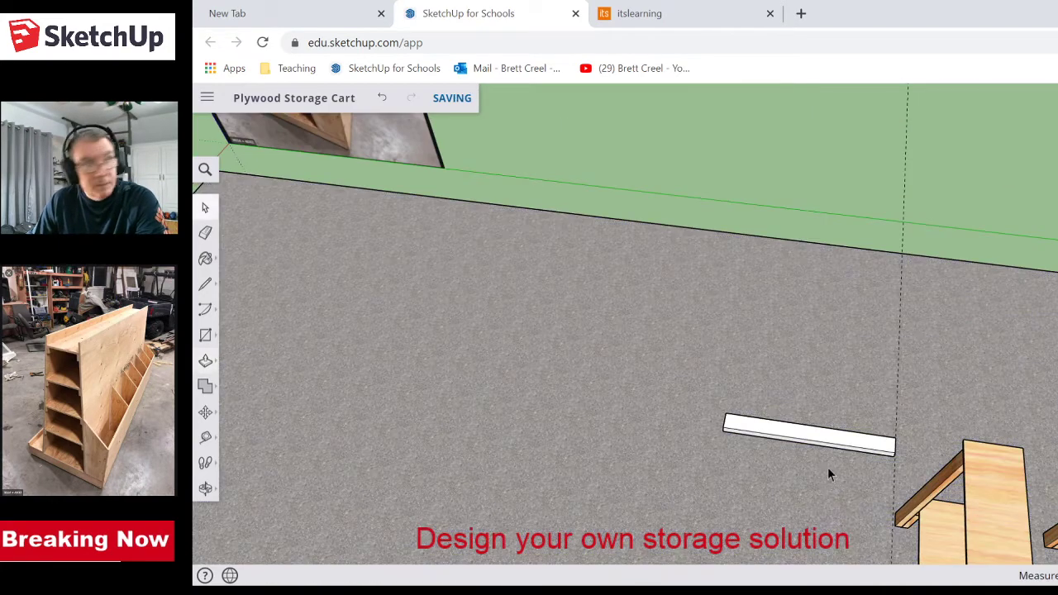
key("space")
left_click(800, 438)
double_click(800, 438)
right_click(797, 438)
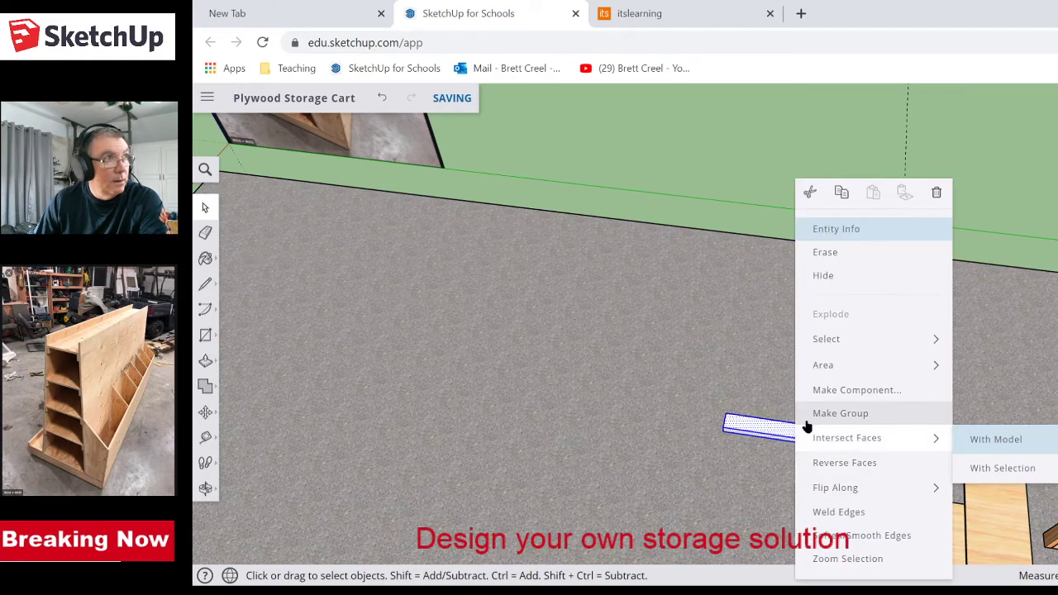
left_click(863, 413)
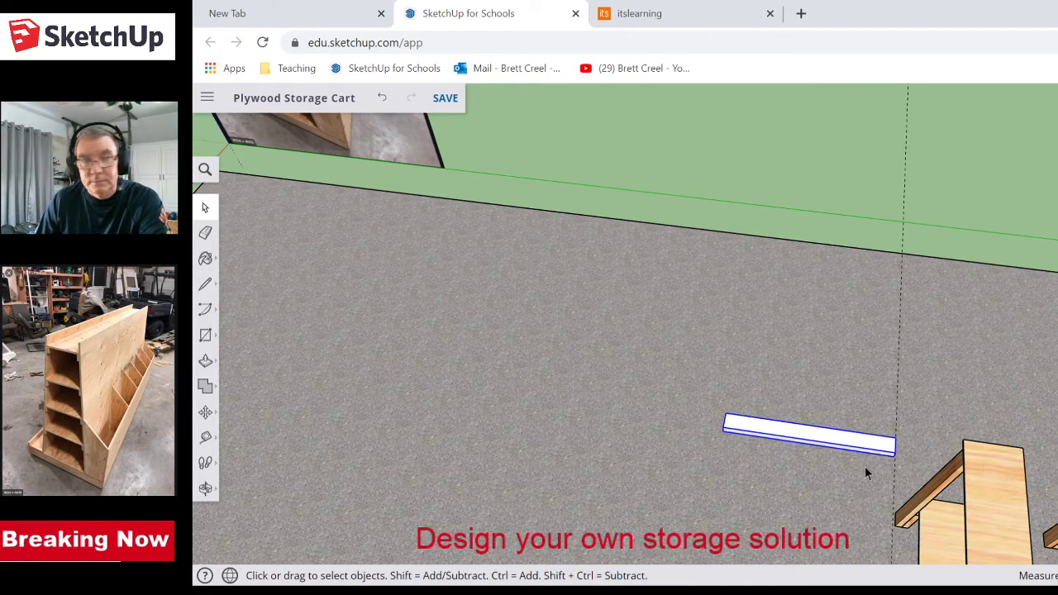
- Turn the shortened board's group into a component named Joist
right_click(856, 450)
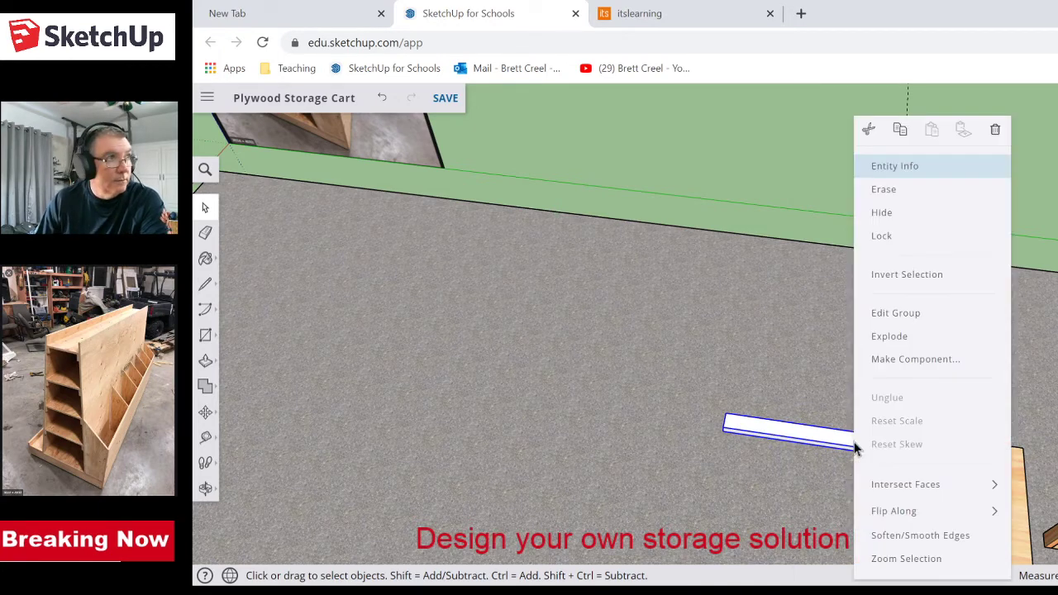
left_click(899, 361)
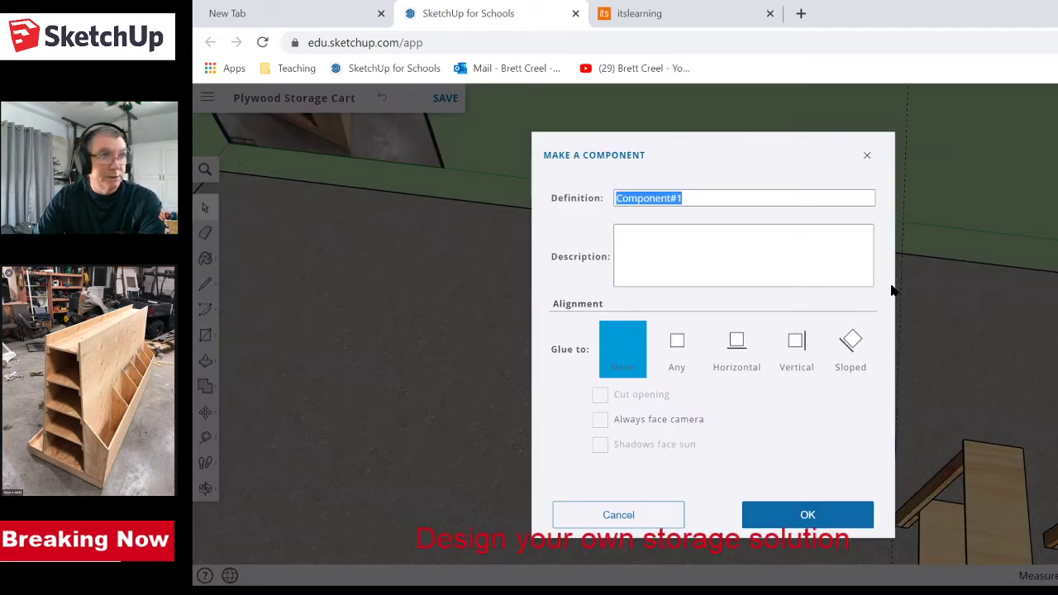
type("Joist")
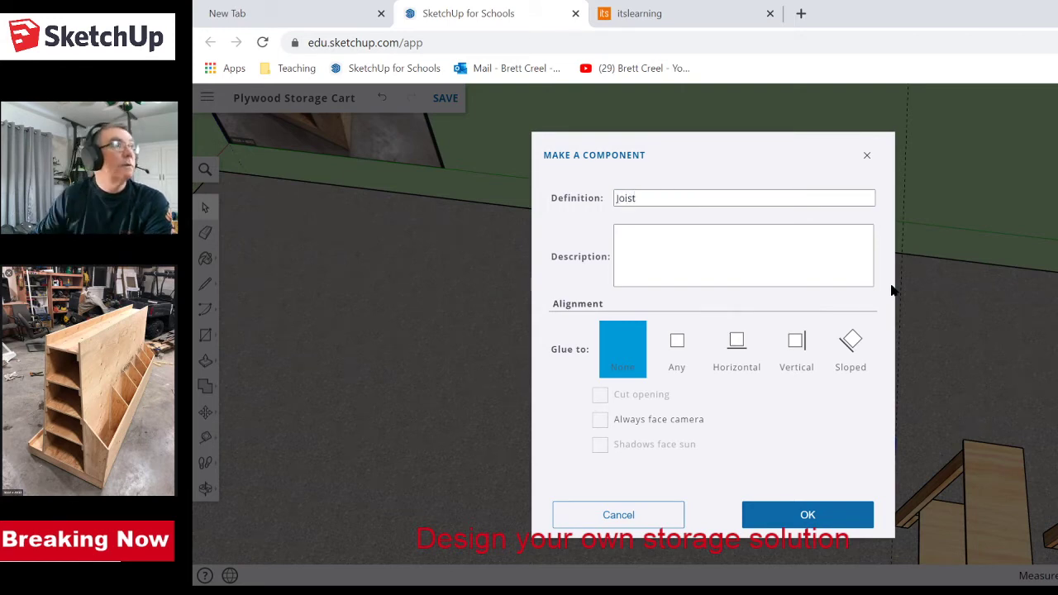
left_click(814, 510)
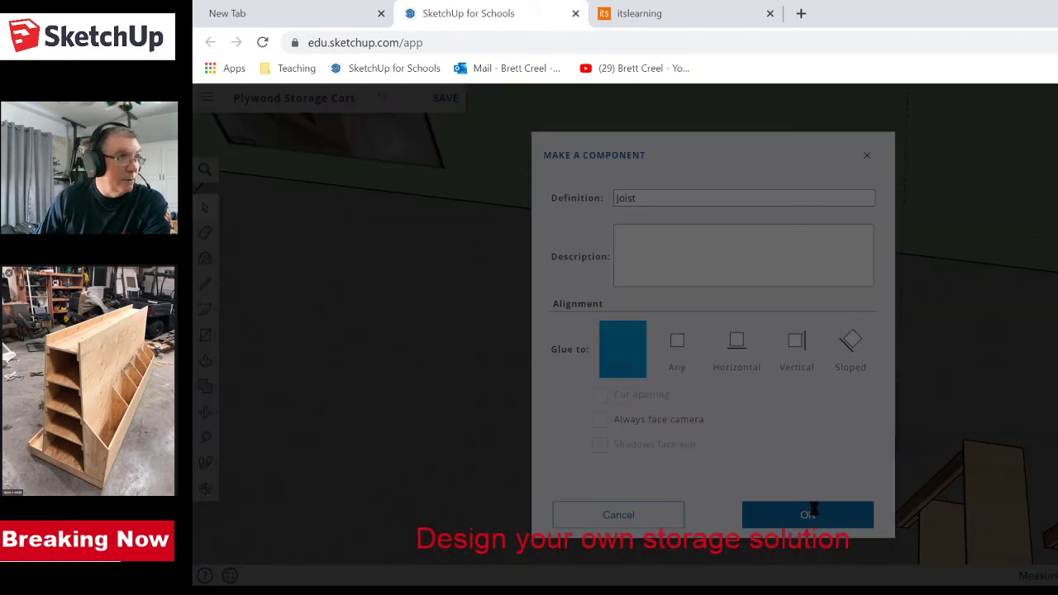
scroll(762, 478, "down", 5)
middle_click_drag(659, 506, 549, 527)
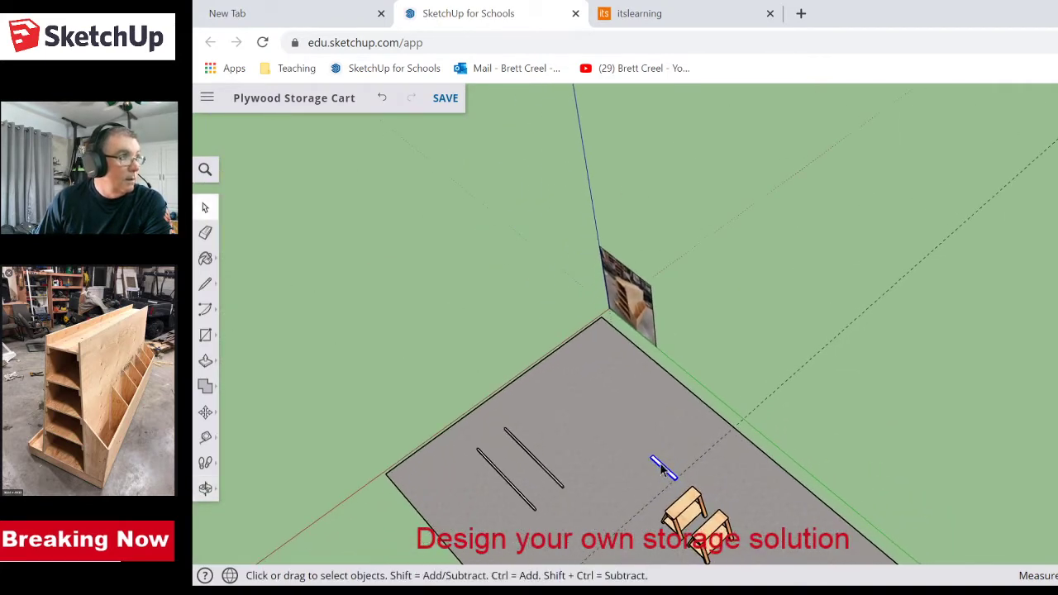
scroll(661, 469, "up", 5)
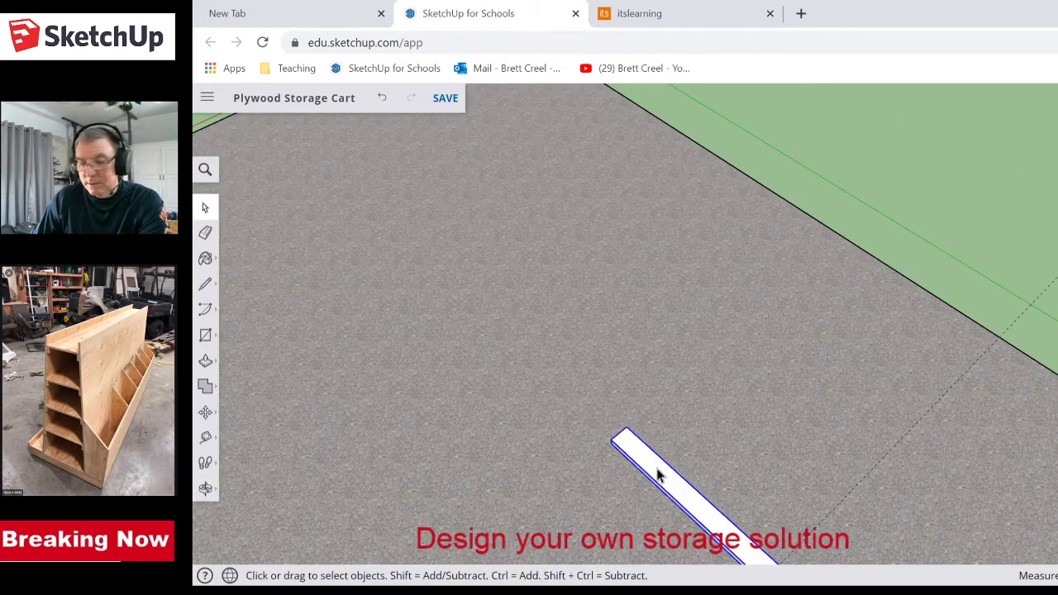
- Rotate the Joist component a quarter turn flat on the floor so it runs across its former direction
key("m")
key("q")
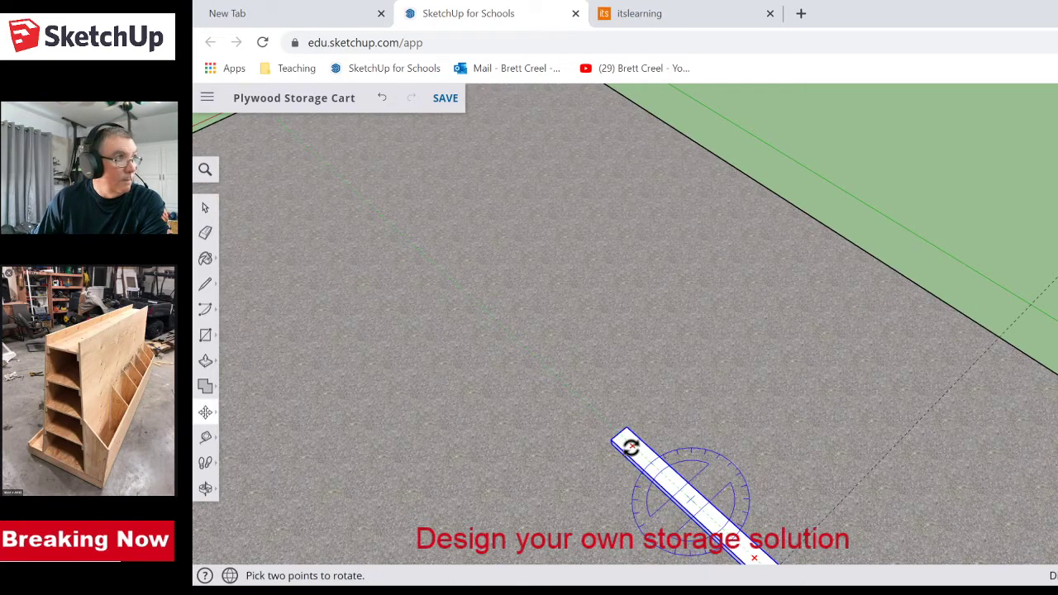
left_click(629, 447)
left_click(635, 550)
key("m")
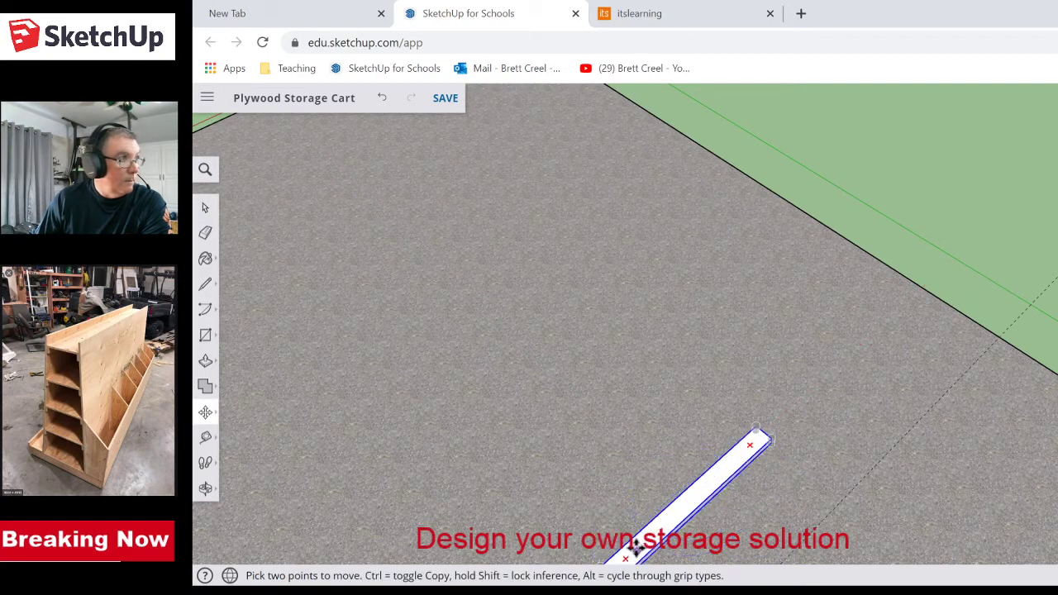
- Rotate the Joist a quarter turn about its long axis so it stands on its narrow edge
scroll(698, 534, "up", 5)
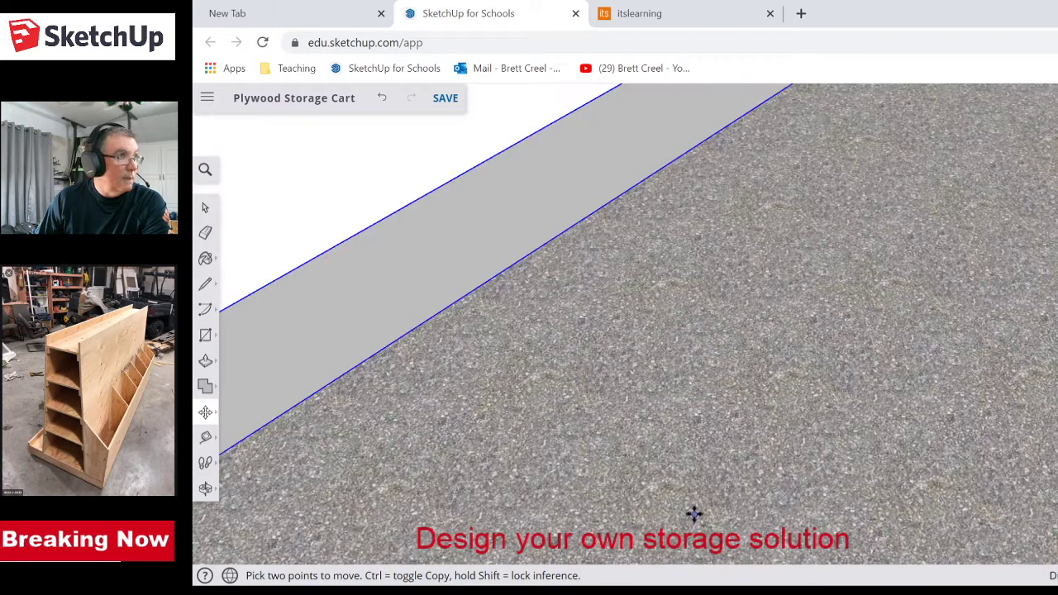
scroll(694, 514, "down", 5)
middle_click_drag(711, 491, 786, 463)
scroll(736, 457, "up", 3)
scroll(739, 462, "up", 3)
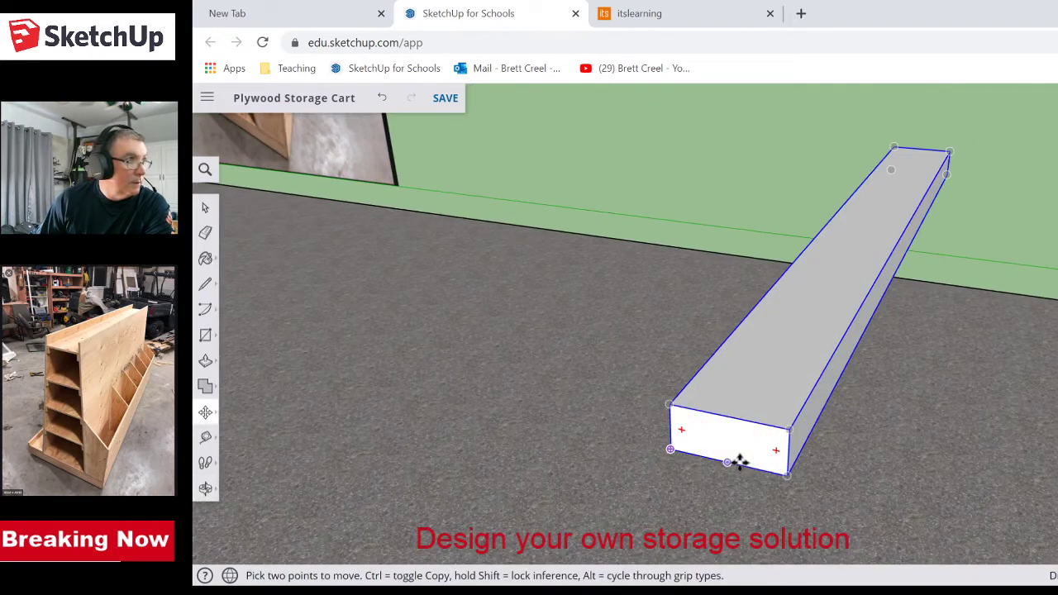
key("q")
left_click(771, 453)
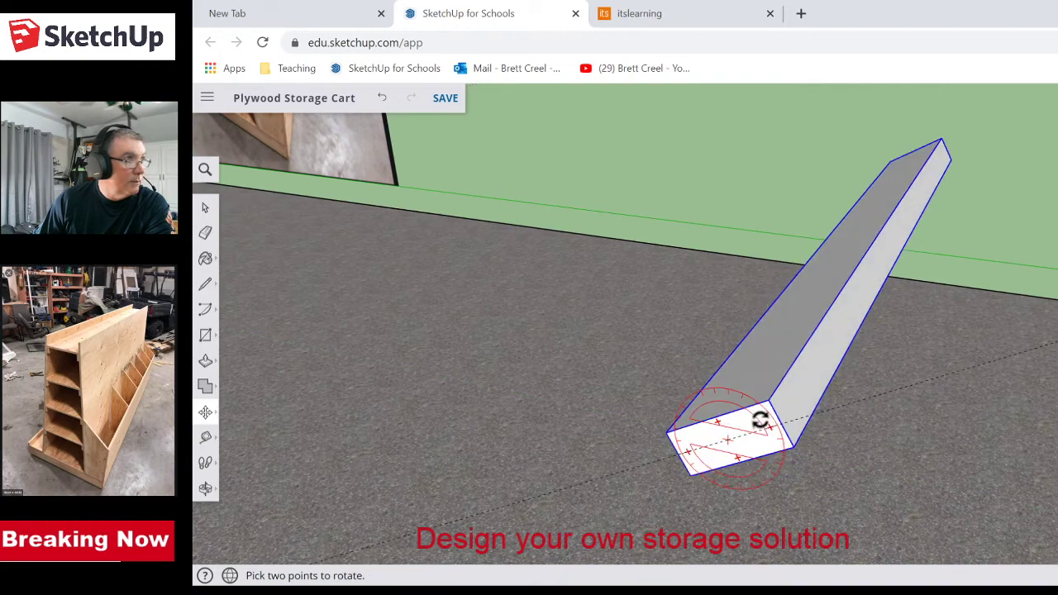
left_click(719, 394)
key("m")
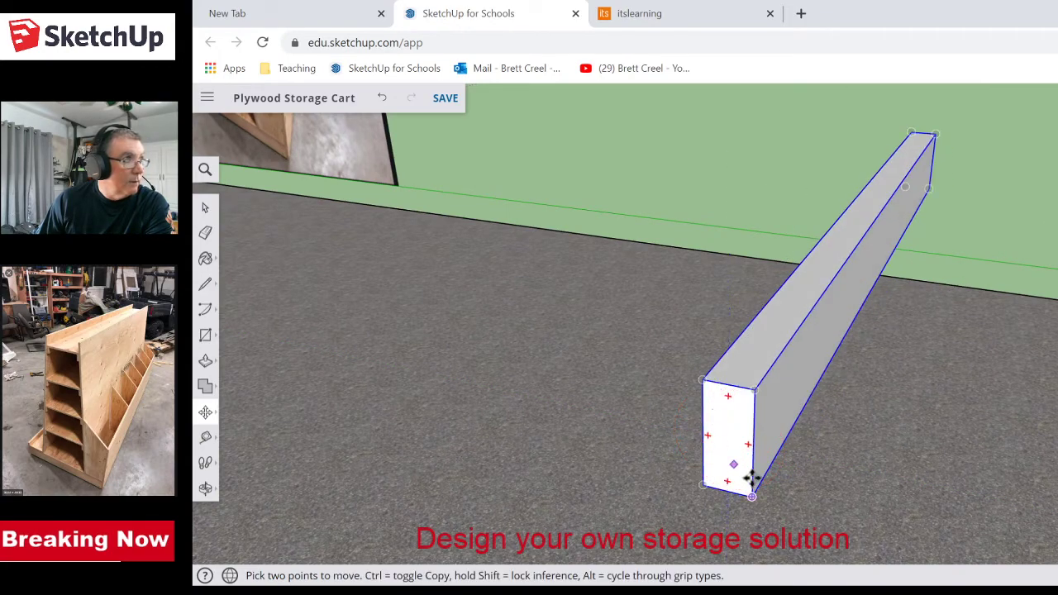
- Move the Joist by its bottom end corner onto the bottom inner end corner of the long base board
scroll(789, 485, "down", 6)
middle_click_drag(804, 526, 573, 477)
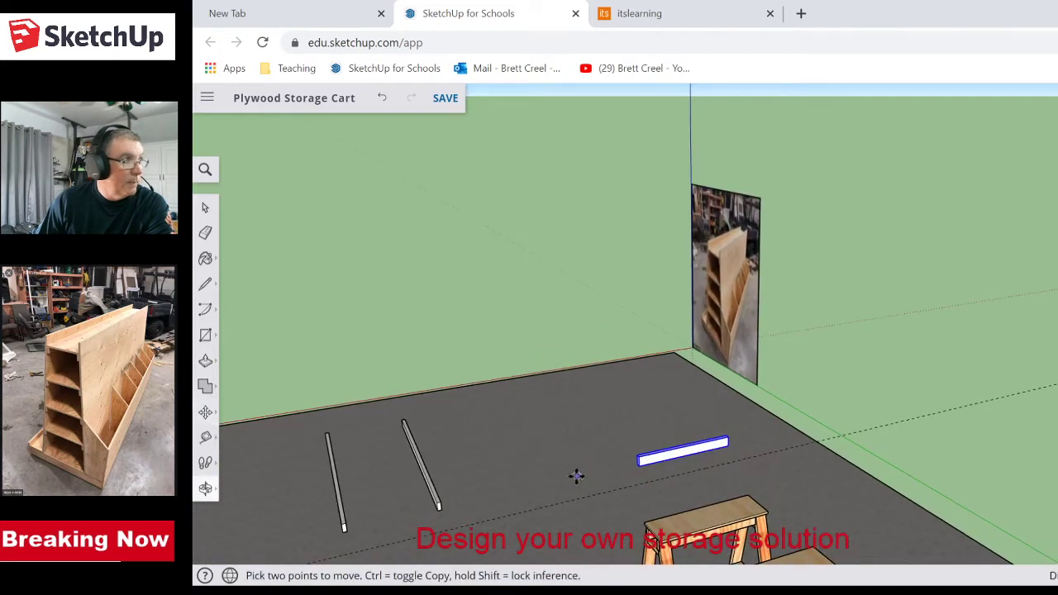
scroll(639, 467, "up", 5)
scroll(642, 477, "down", 2)
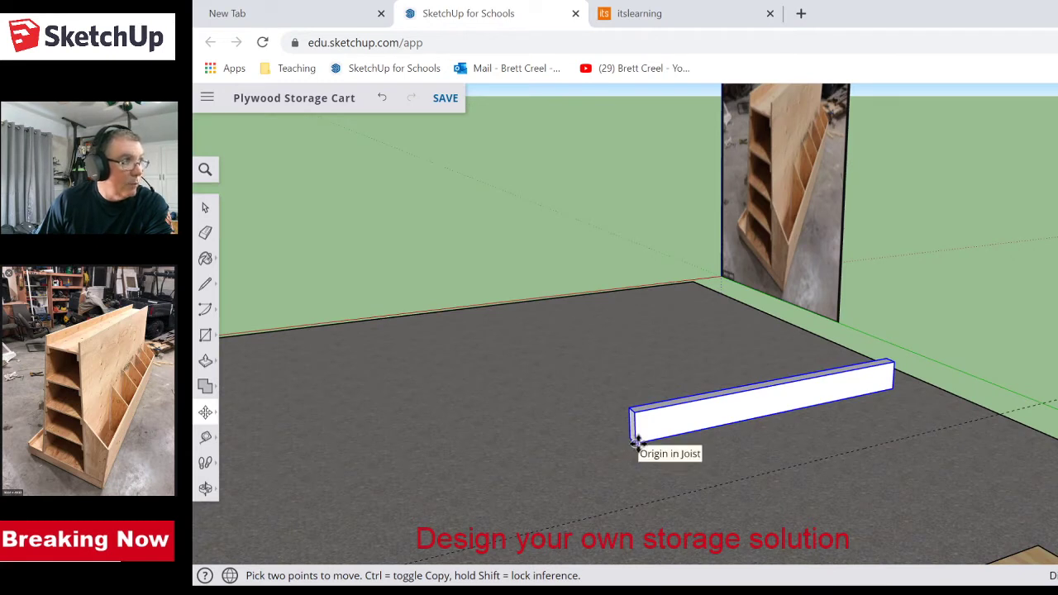
left_click(634, 439)
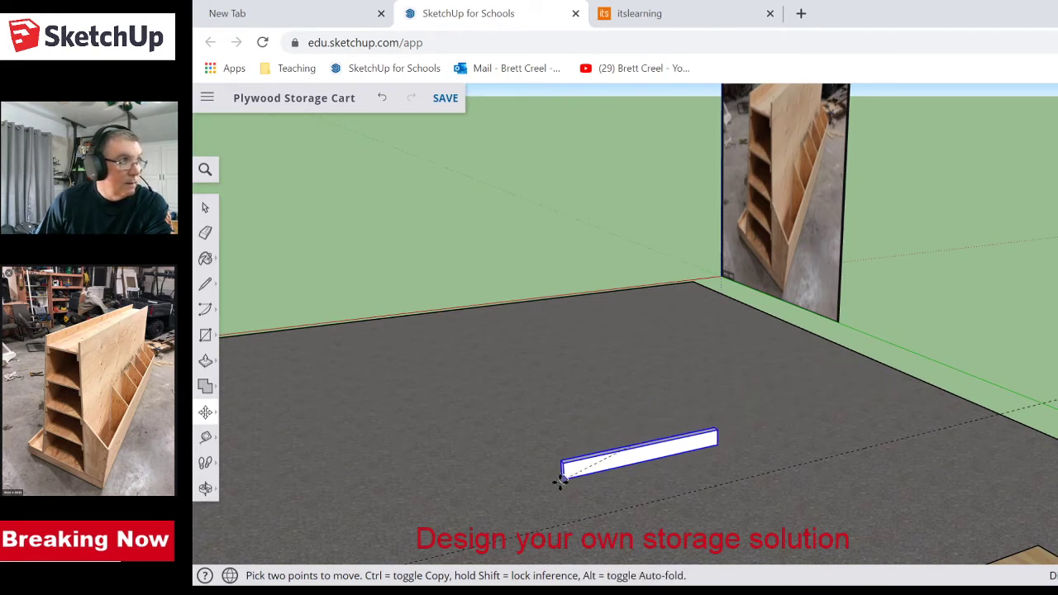
scroll(497, 486, "down", 5)
scroll(383, 510, "up", 5)
scroll(423, 501, "up", 5)
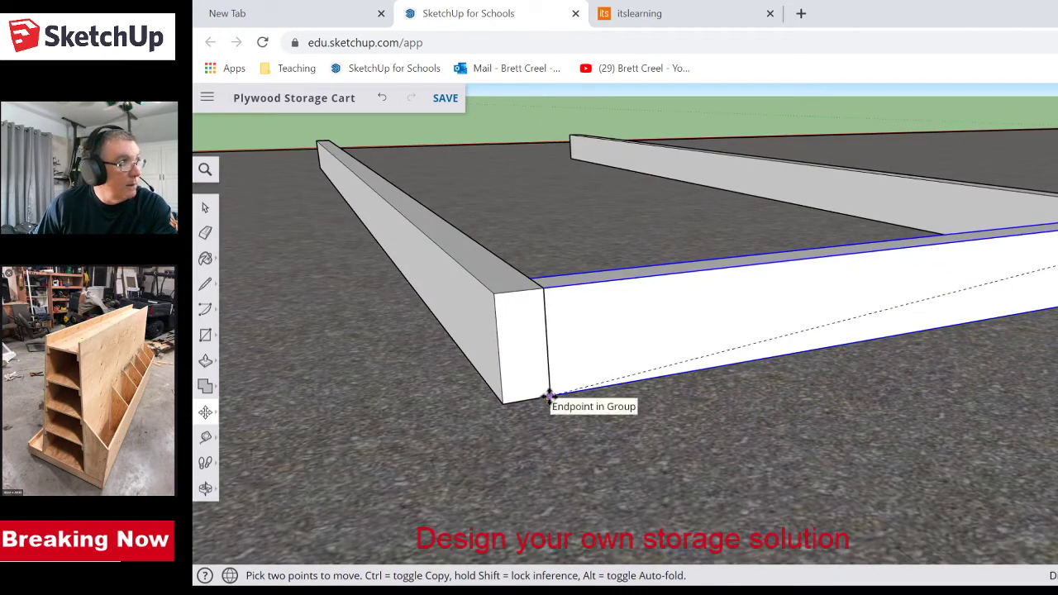
left_click(549, 397)
- Copy the end joist along the long boards to their opposite end and divide the distance to add five evenly spaced joists between
scroll(883, 436, "down", 2)
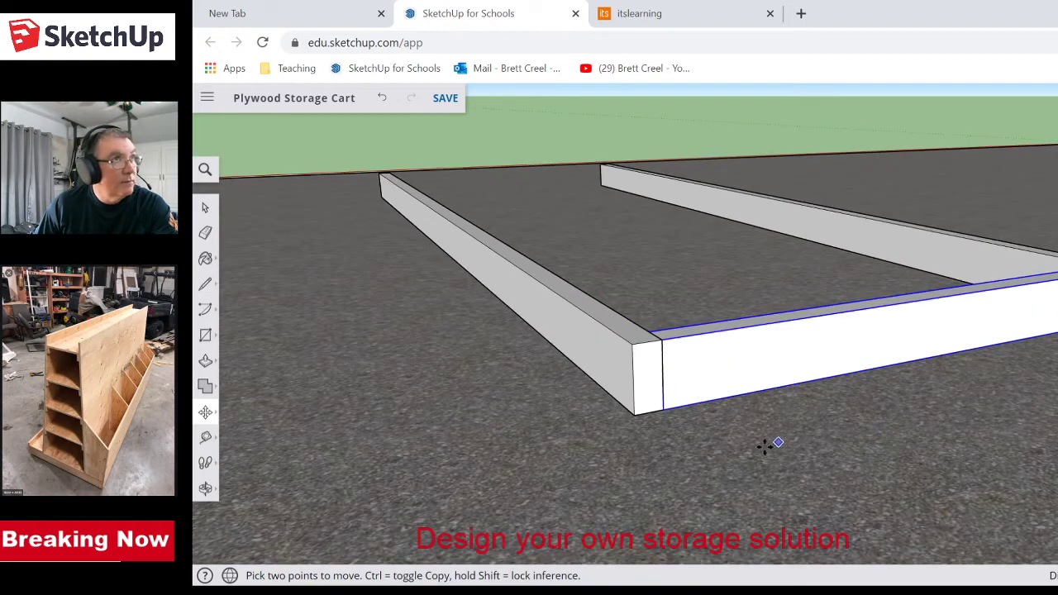
scroll(702, 475, "down", 2)
middle_click_drag(656, 488, 768, 472)
key("m")
middle_click_drag(700, 485, 940, 461)
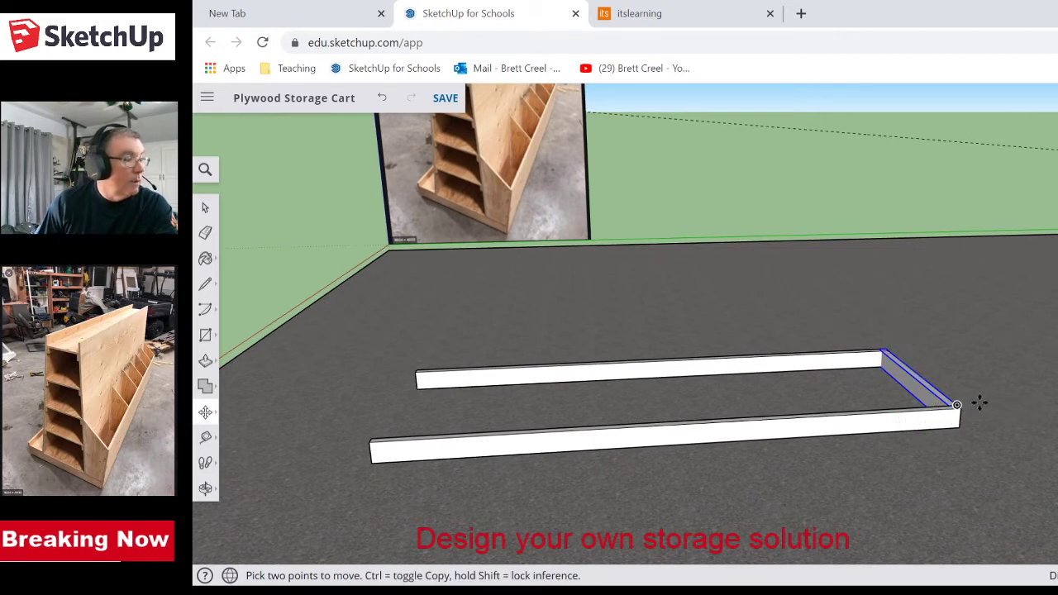
middle_click_drag(742, 538, 798, 530)
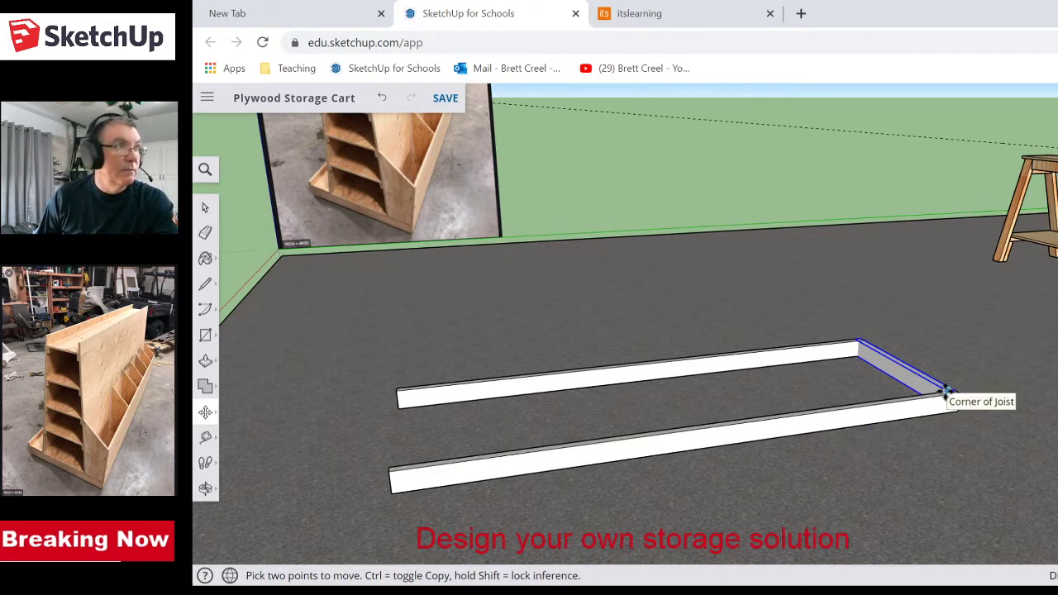
key("q")
key("m")
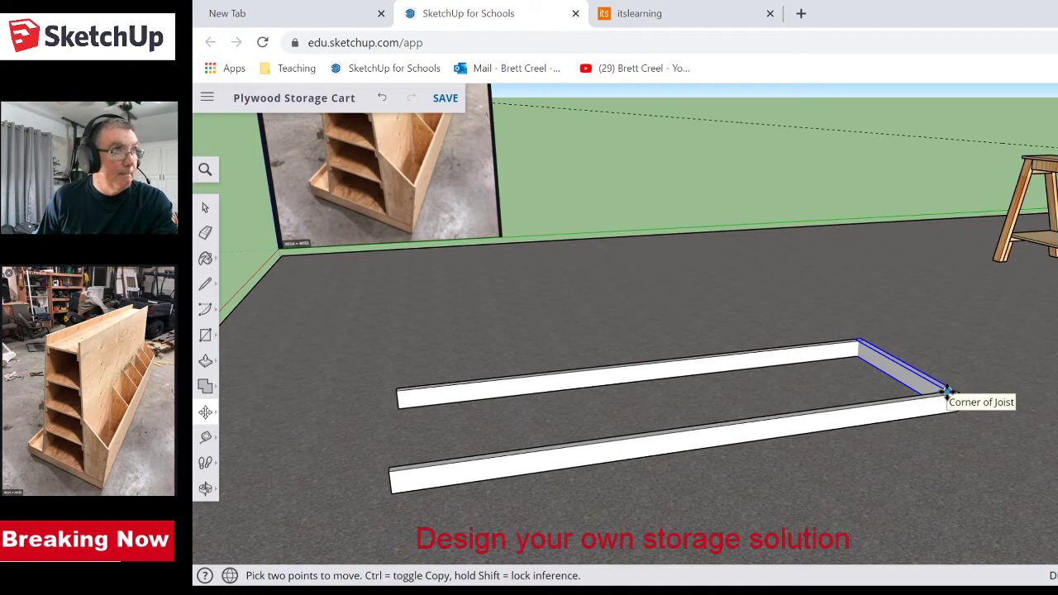
left_click(947, 392)
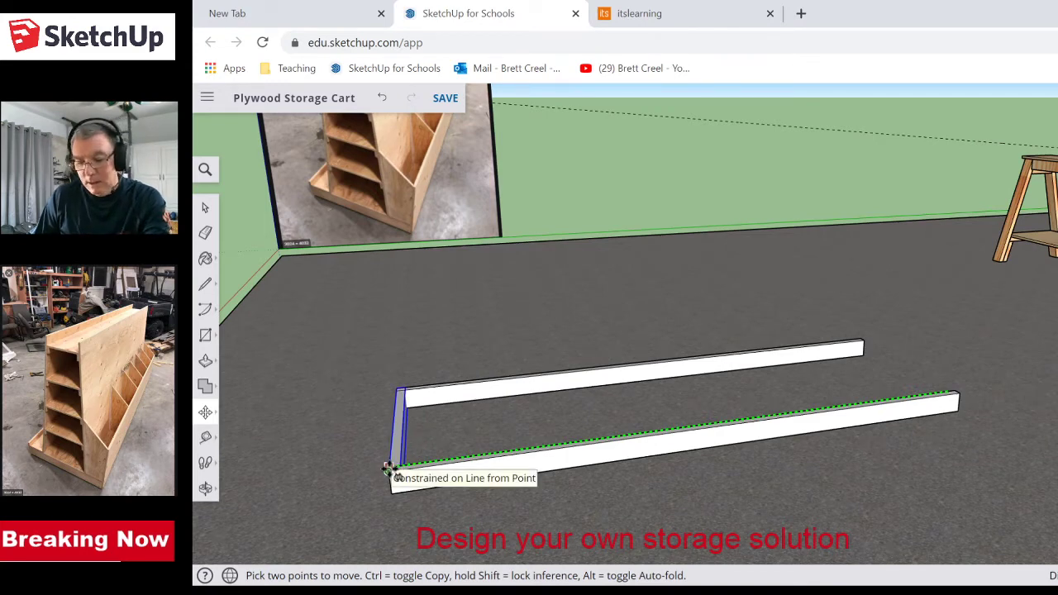
key("ctrl")
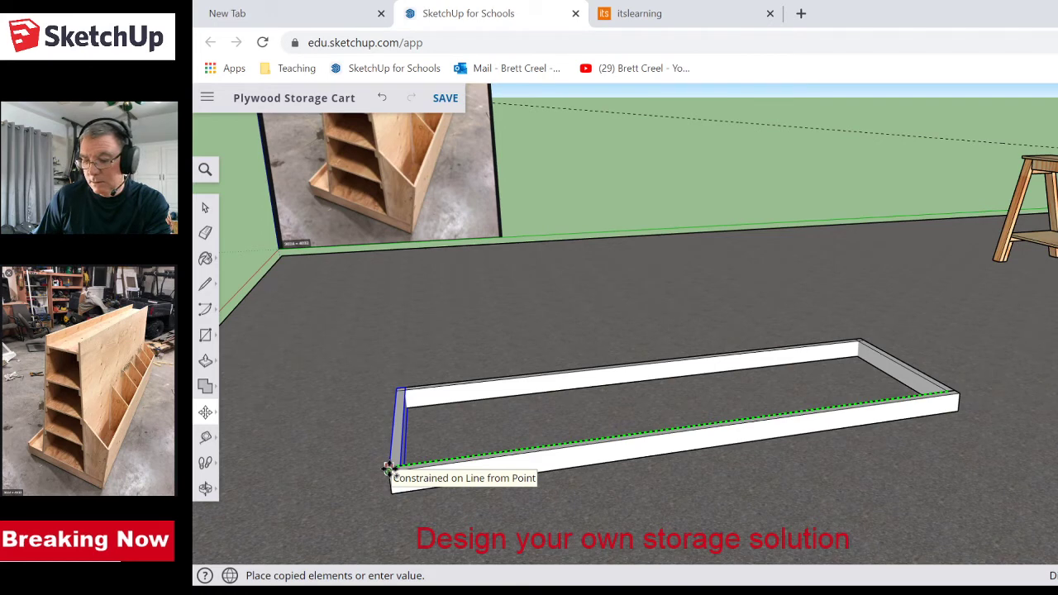
left_click(388, 468)
key("q")
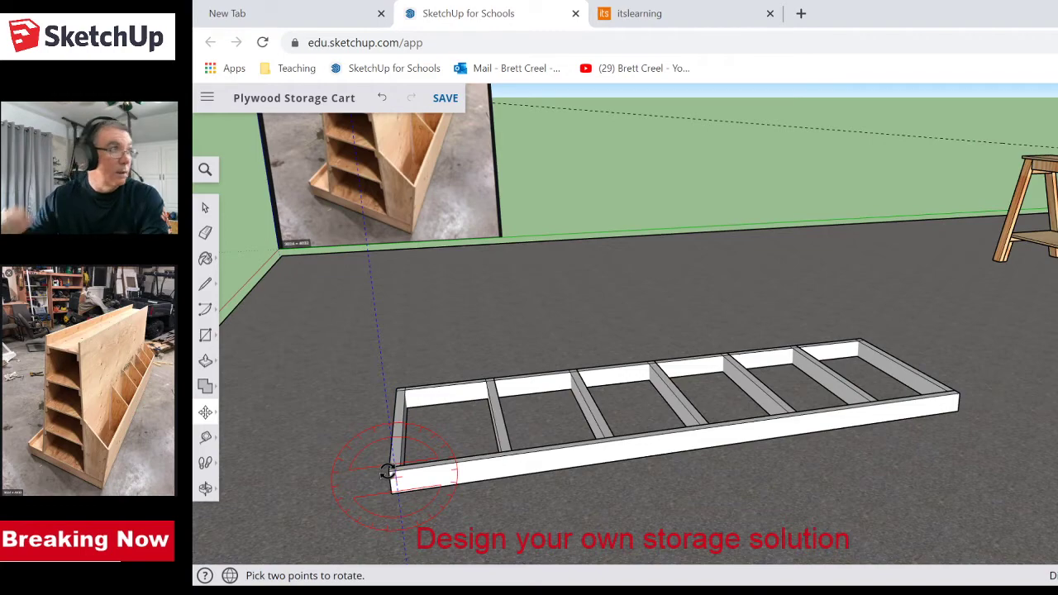
key("m")
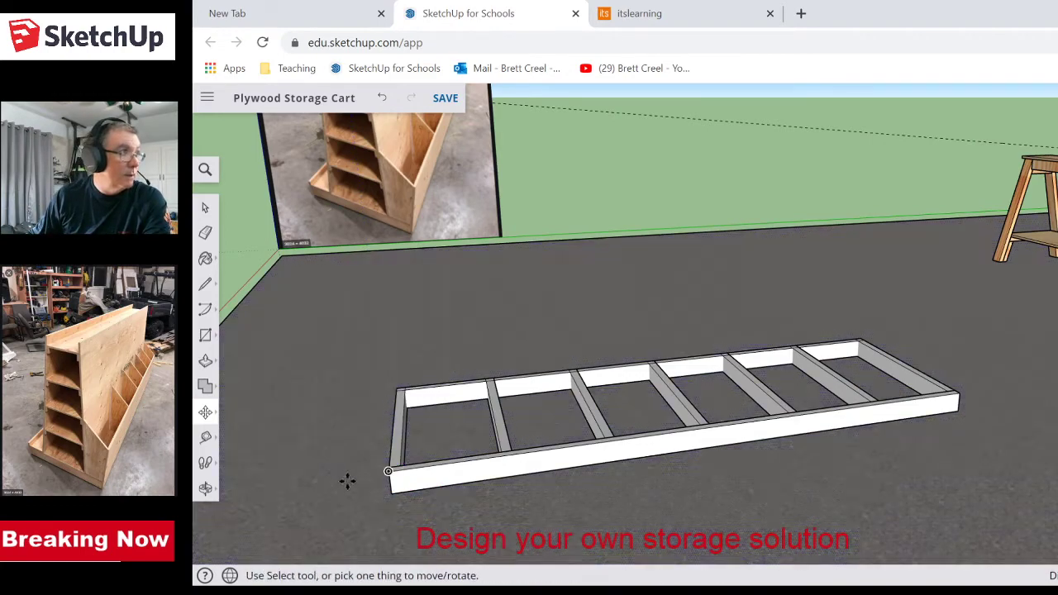
- Inspect the base frame from both ends, checking how the joists meet the two long boards
scroll(347, 479, "down", 3)
key("o")
left_click_drag(338, 508, 699, 490)
key("m")
scroll(799, 508, "up", 5)
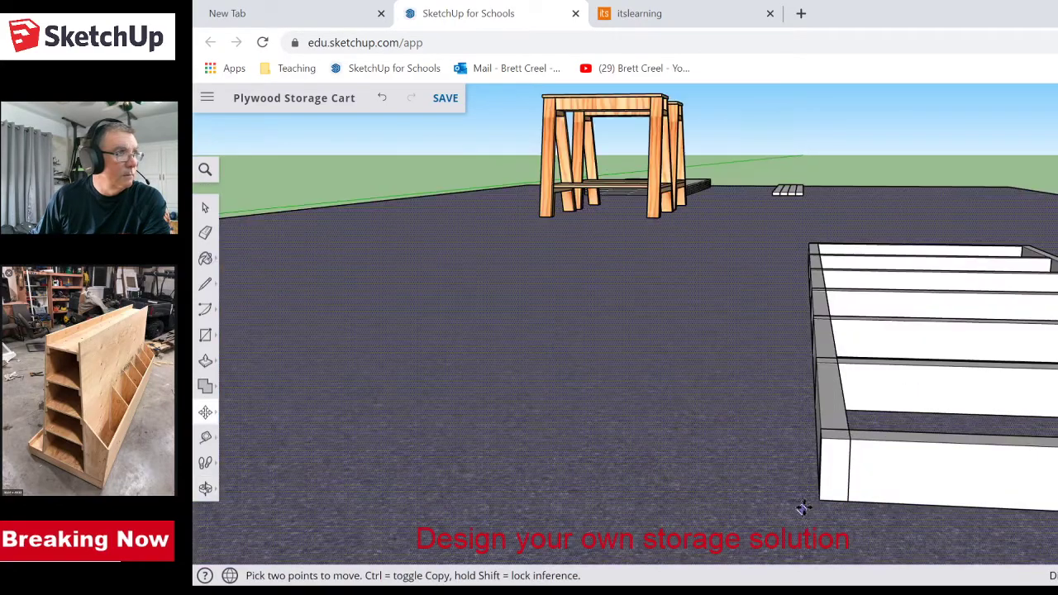
key("o")
left_click_drag(677, 480, 662, 502)
key("m")
scroll(786, 488, "down", 5)
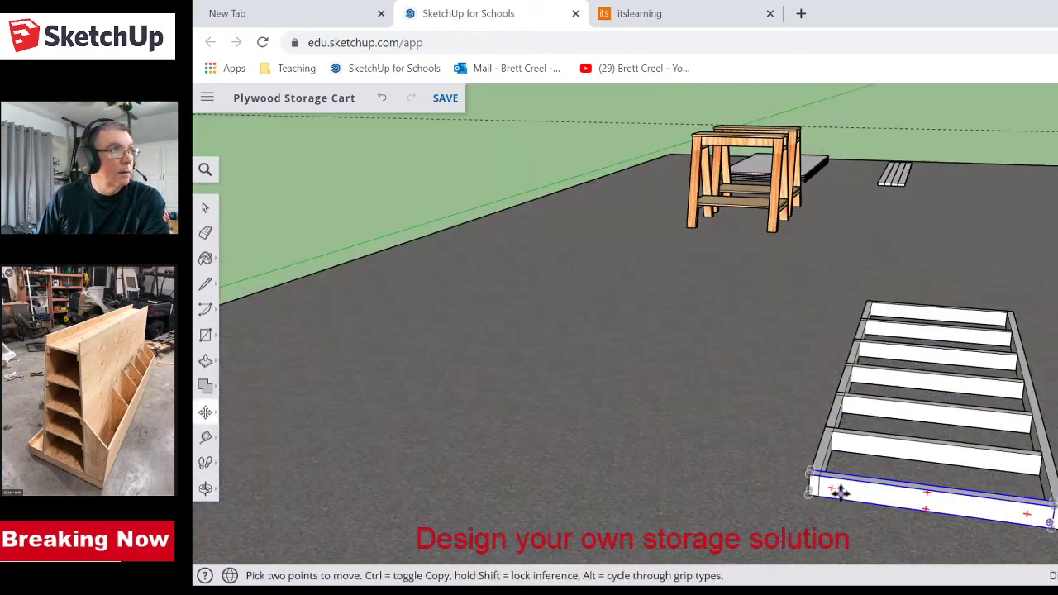
scroll(904, 314, "up", 3)
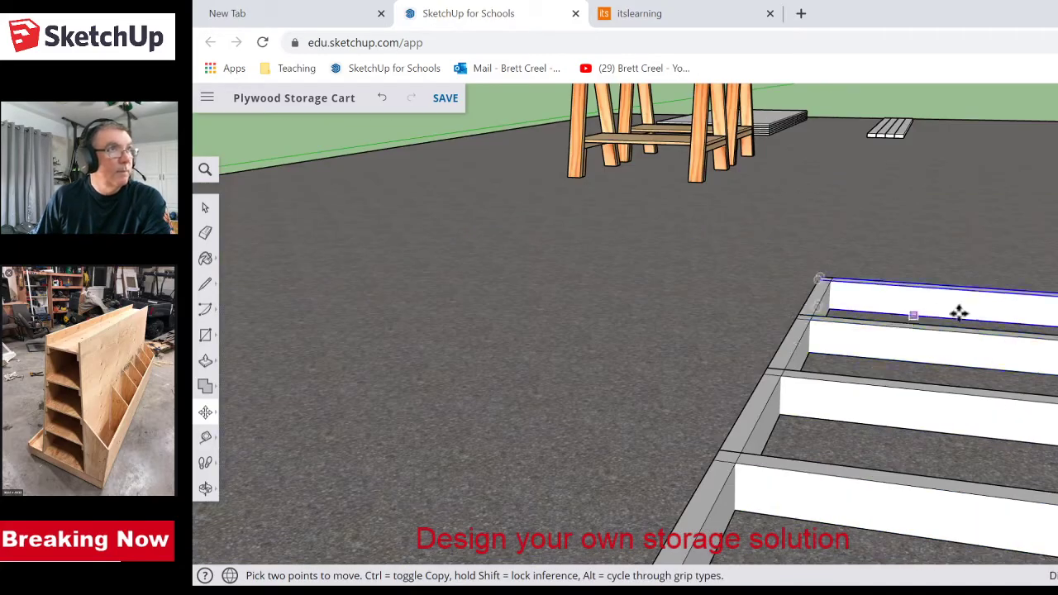
scroll(1017, 314, "up", 3)
scroll(1017, 314, "down", 2)
key("o")
left_click_drag(1049, 327, 197, 482)
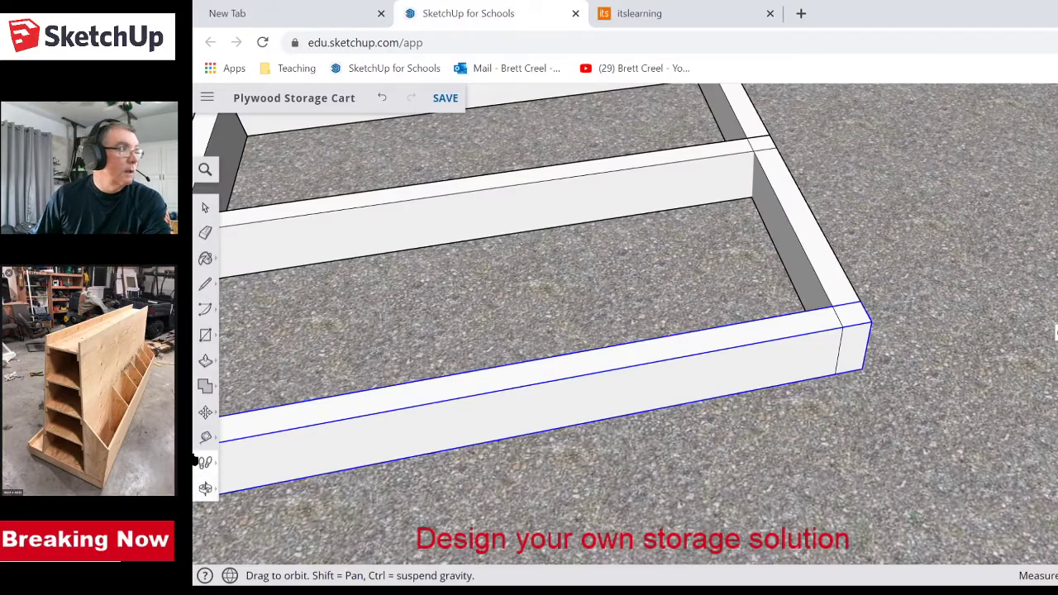
key("m")
scroll(427, 451, "down", 2)
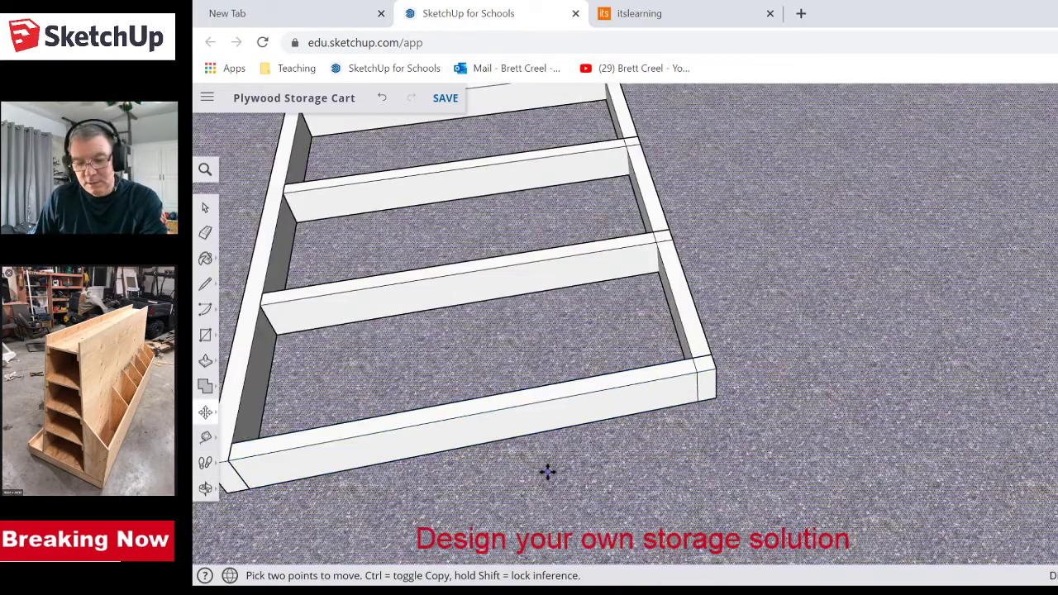
key("o")
left_click_drag(554, 469, 669, 463)
key("m")
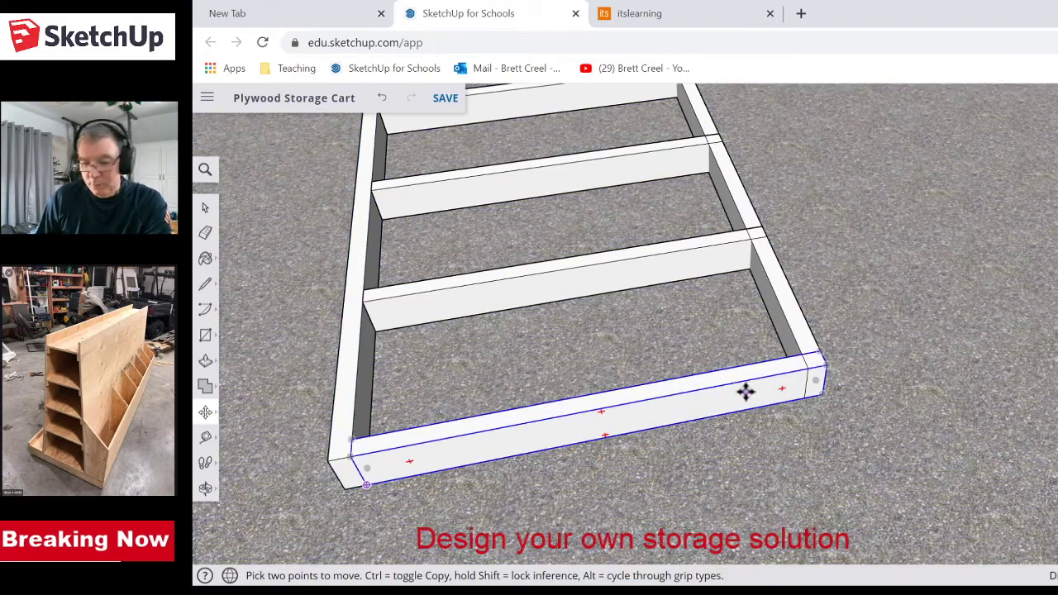
- Explode the end joist that overlaps the long board at the frame's corner into loose geometry
key("space")
left_click(727, 391)
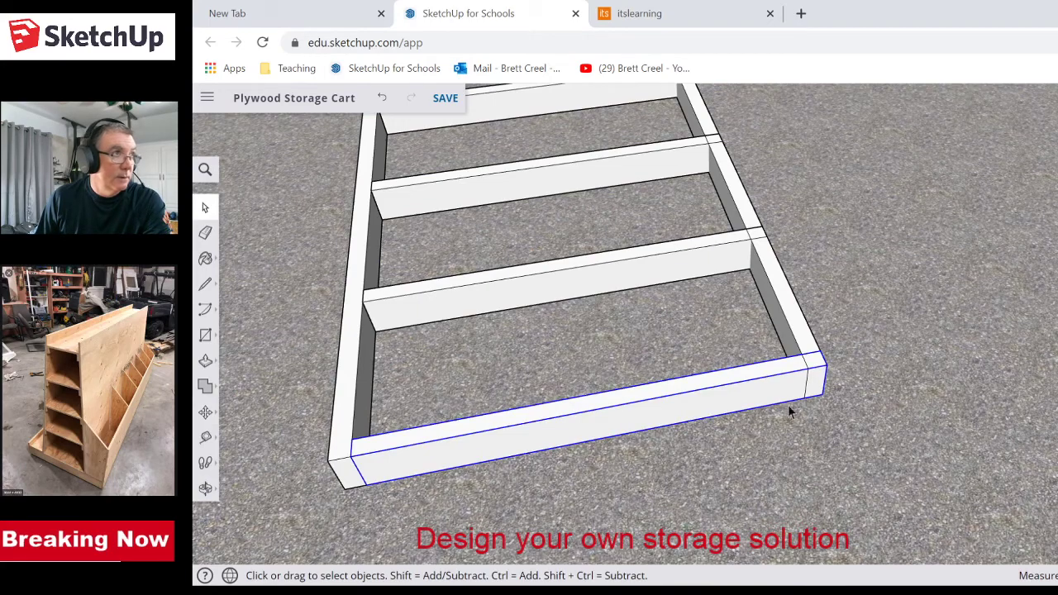
middle_click_drag(742, 453, 601, 395)
middle_click_drag(718, 432, 722, 392)
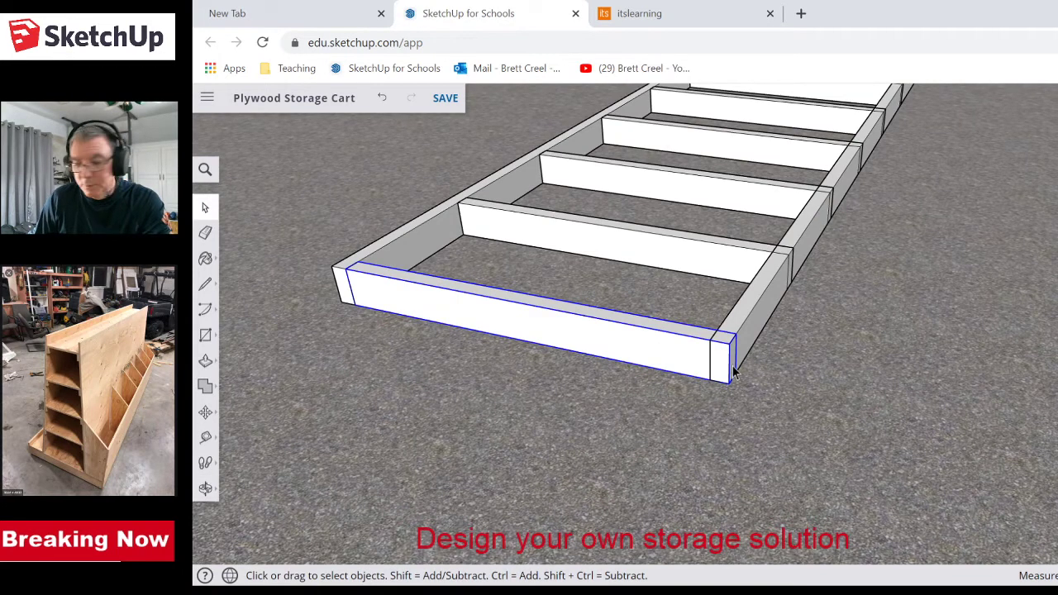
right_click(649, 360)
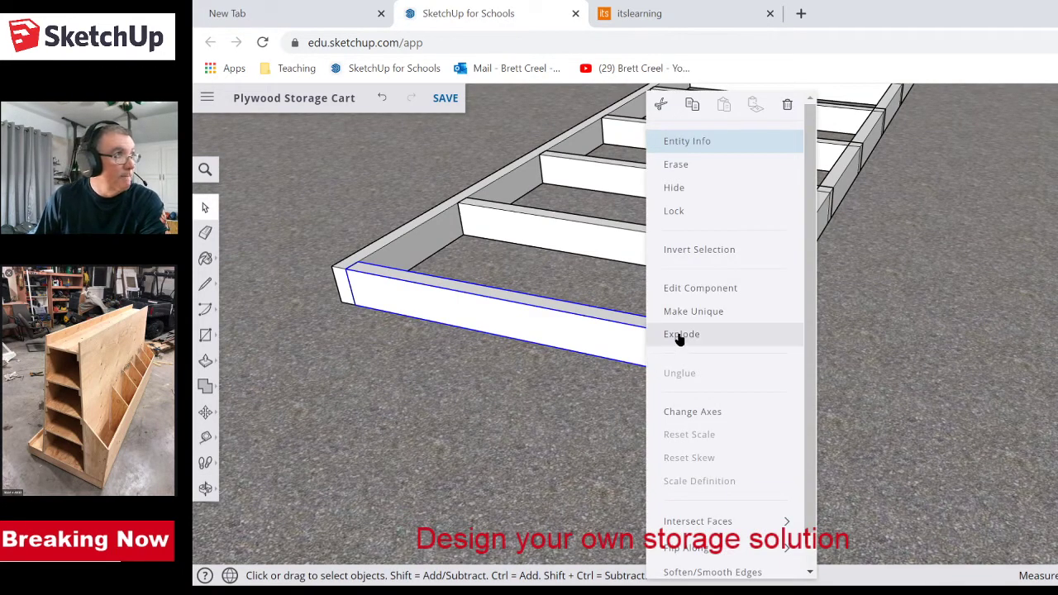
left_click(680, 336)
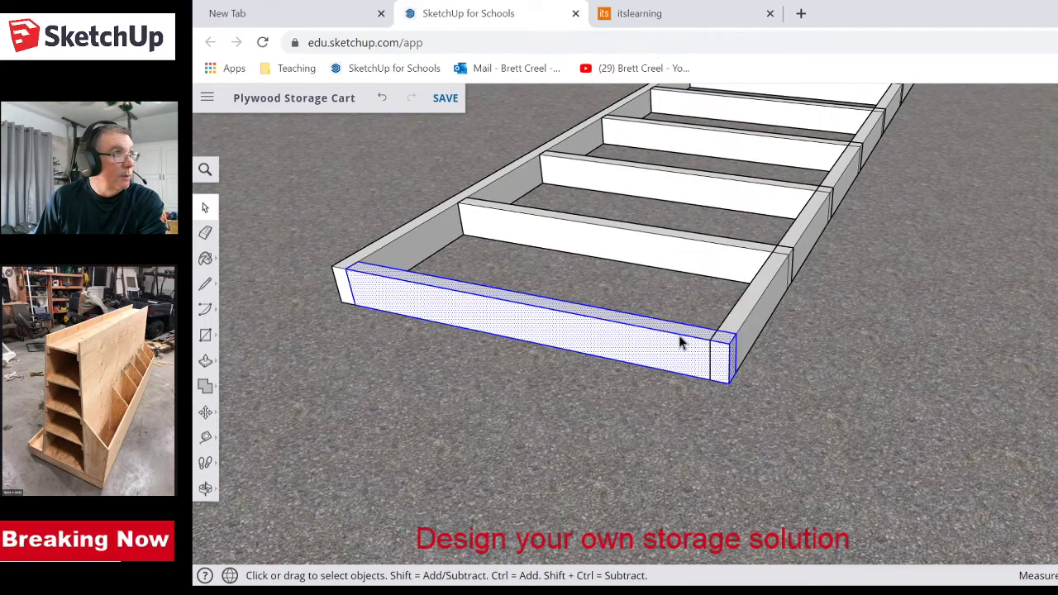
- Push the exploded joist's overlapping end face back to the inner face of the long board
middle_click_drag(735, 416, 703, 364)
left_click(708, 369)
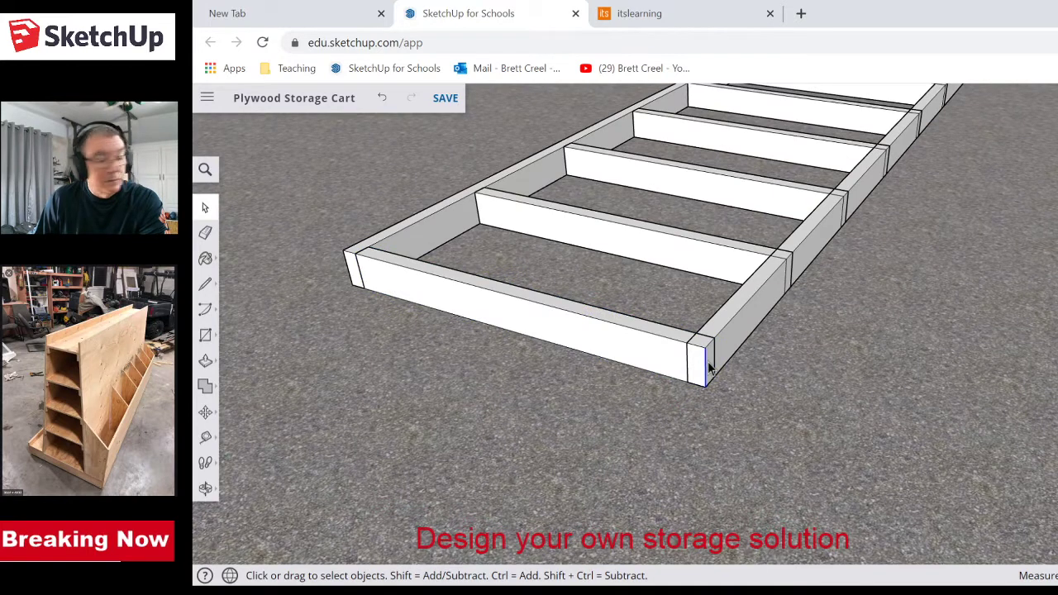
key("p")
left_click(703, 364)
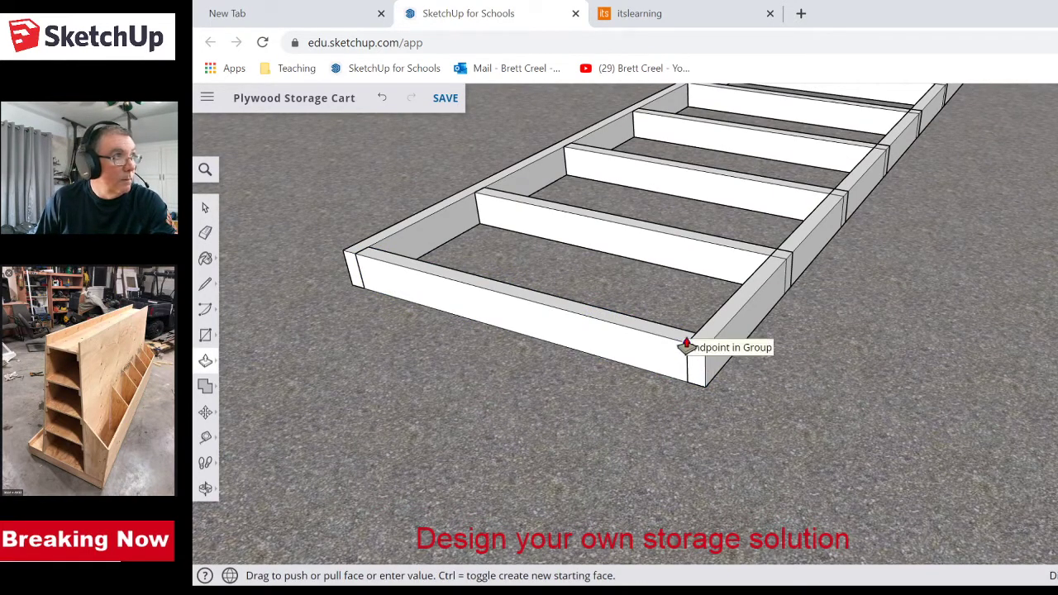
left_click(685, 344)
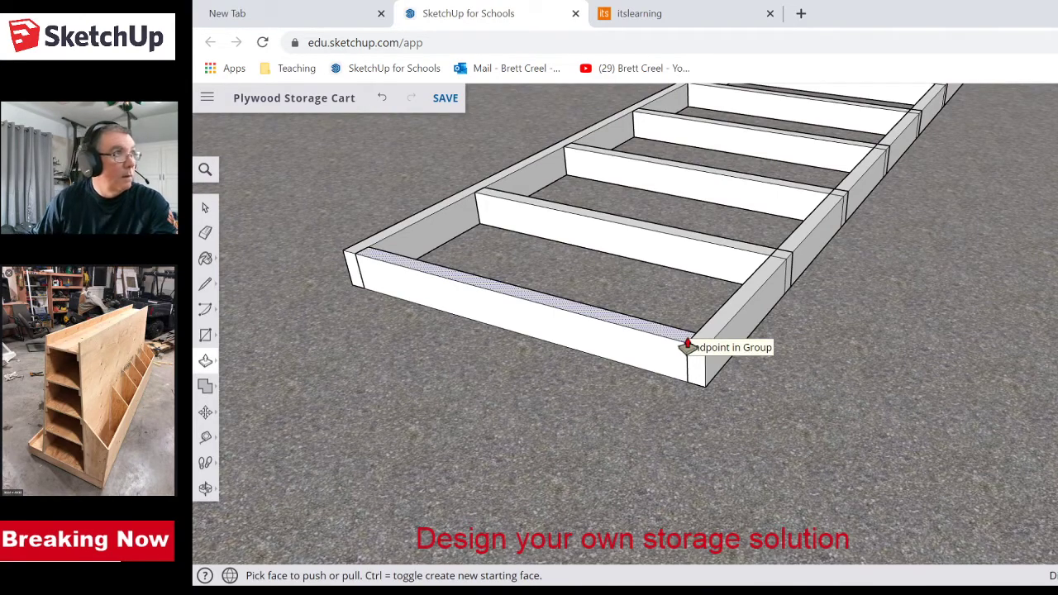
- Select all connected geometry of the exploded end joist at the frame's near end
key("space")
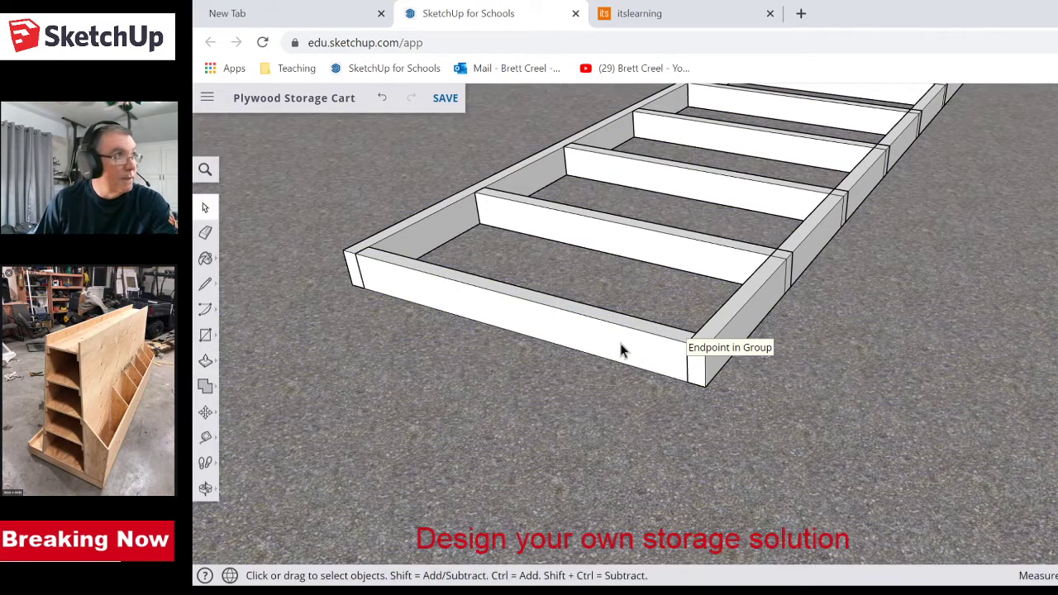
left_click(623, 350)
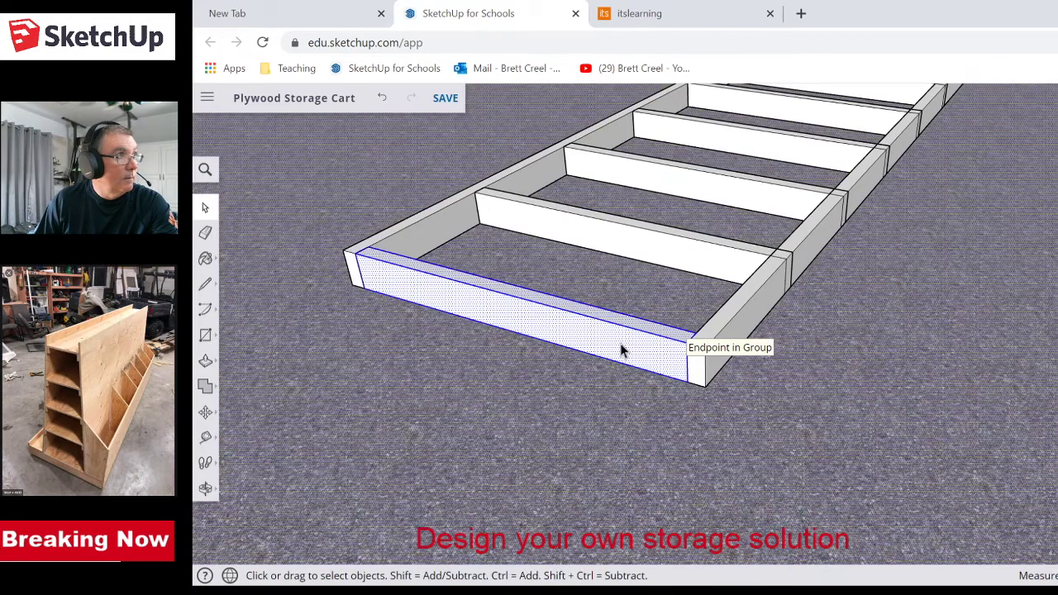
right_click(622, 350)
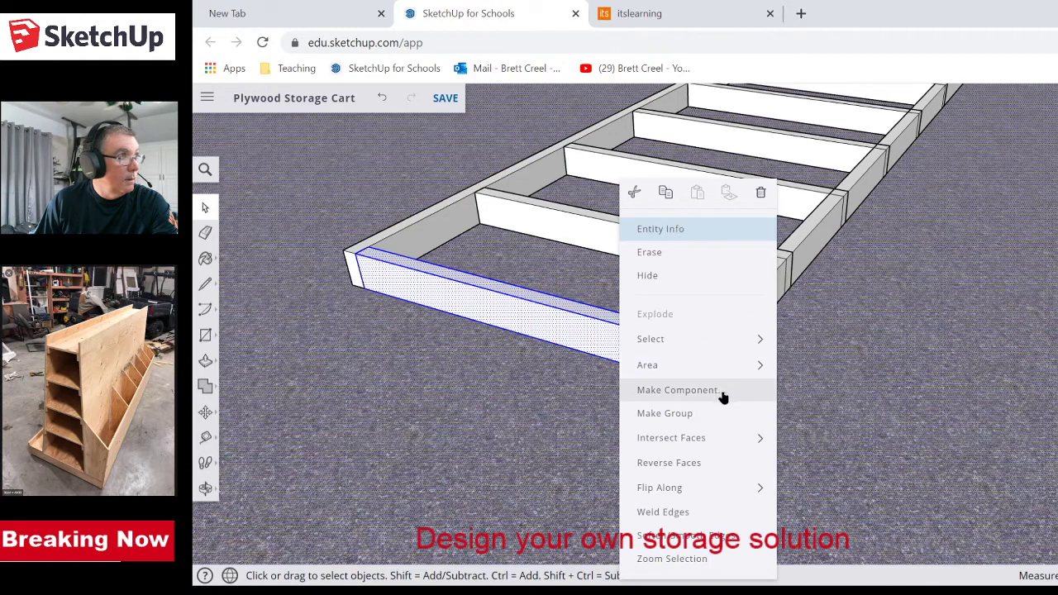
mouse_move(722, 350)
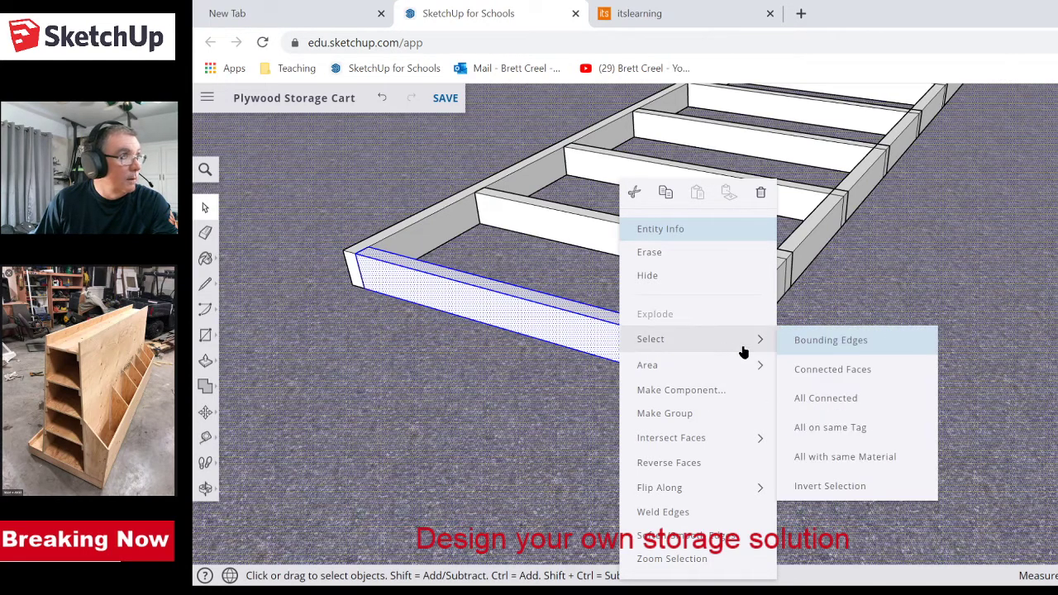
left_click(836, 398)
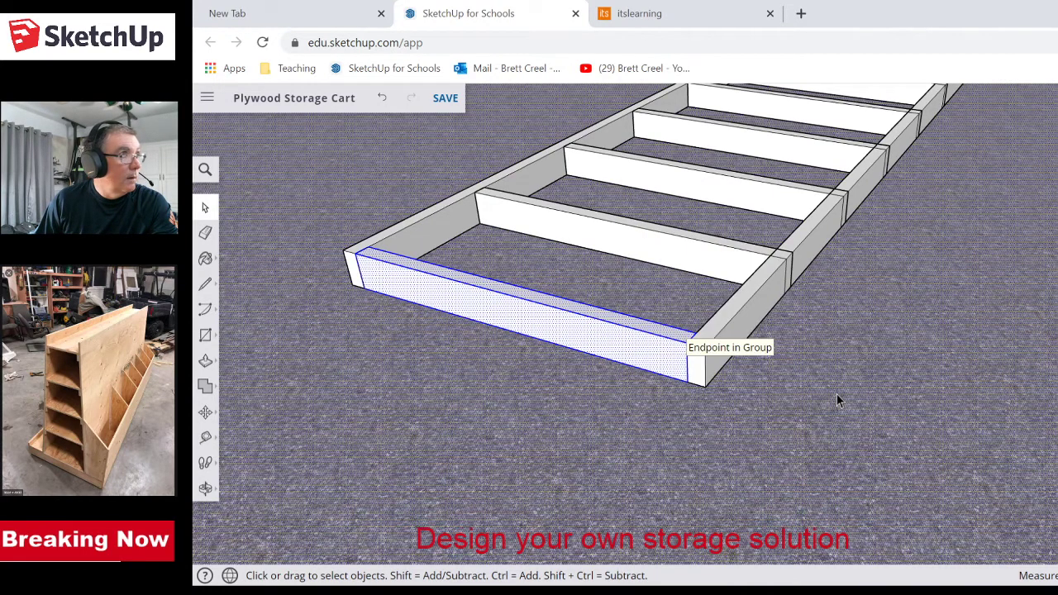
- Edit the neighbouring joist's component and push its overlapping end face back to the inner edge of the long board
left_click(790, 279)
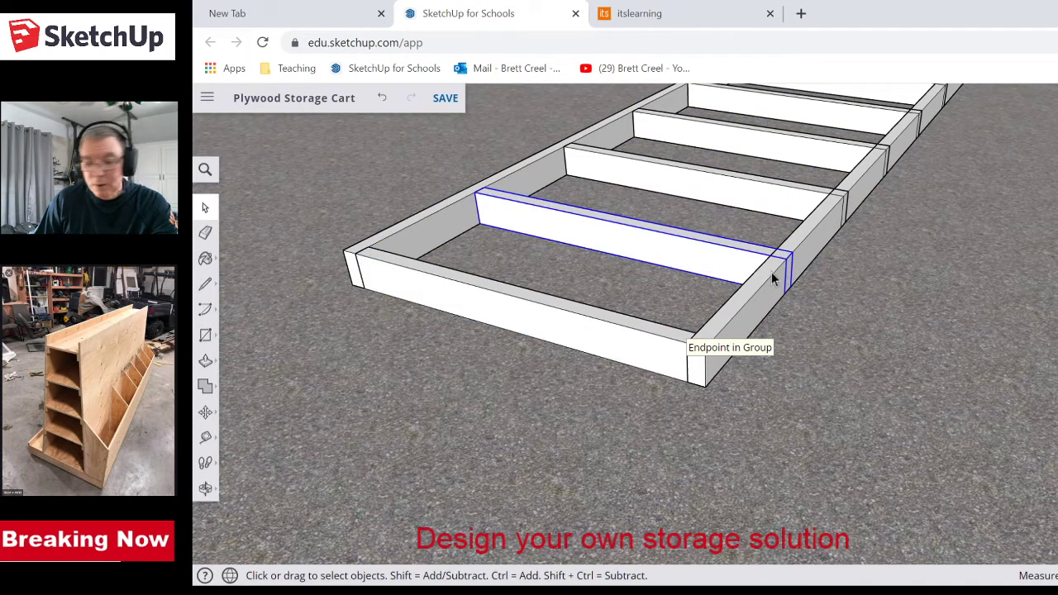
right_click(786, 281)
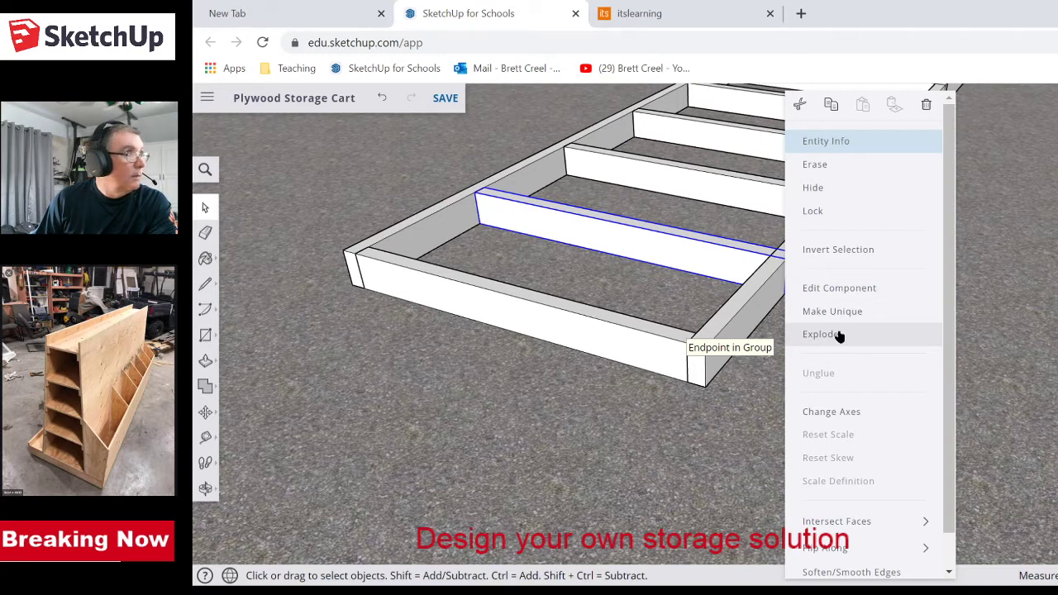
left_click(841, 288)
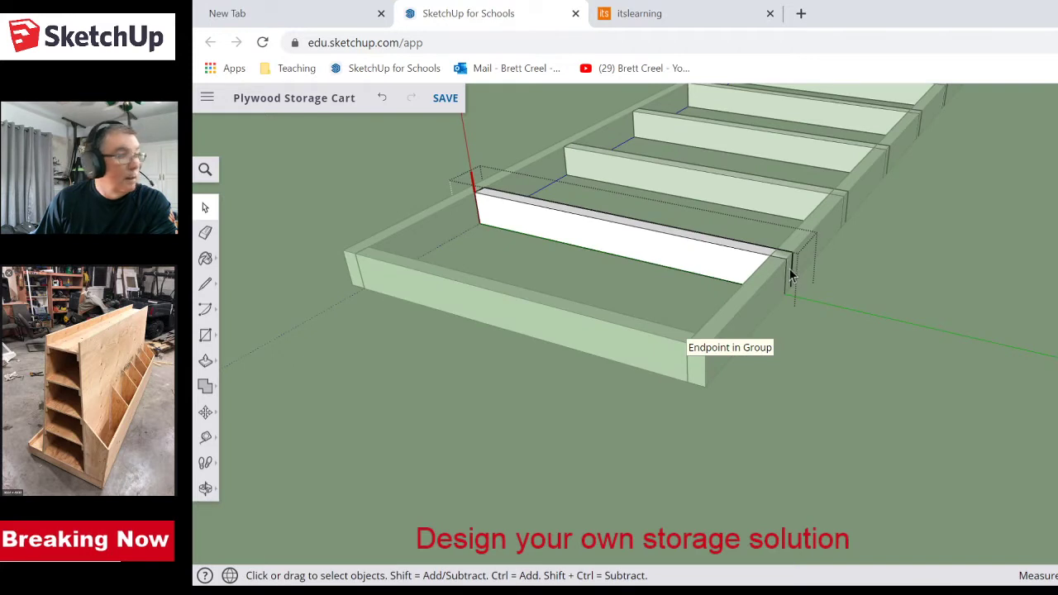
key("p")
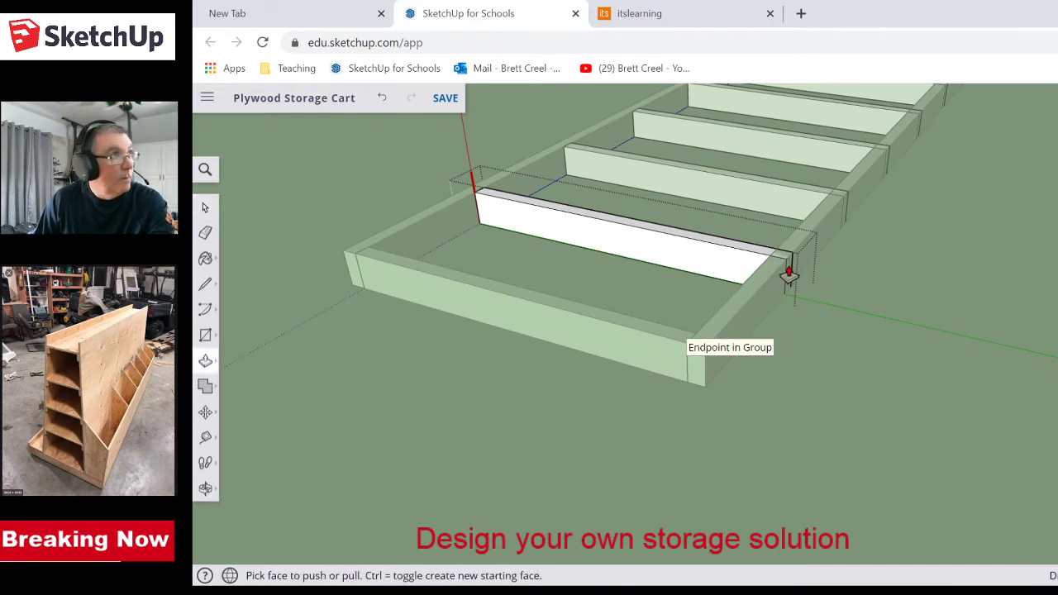
left_click(791, 274)
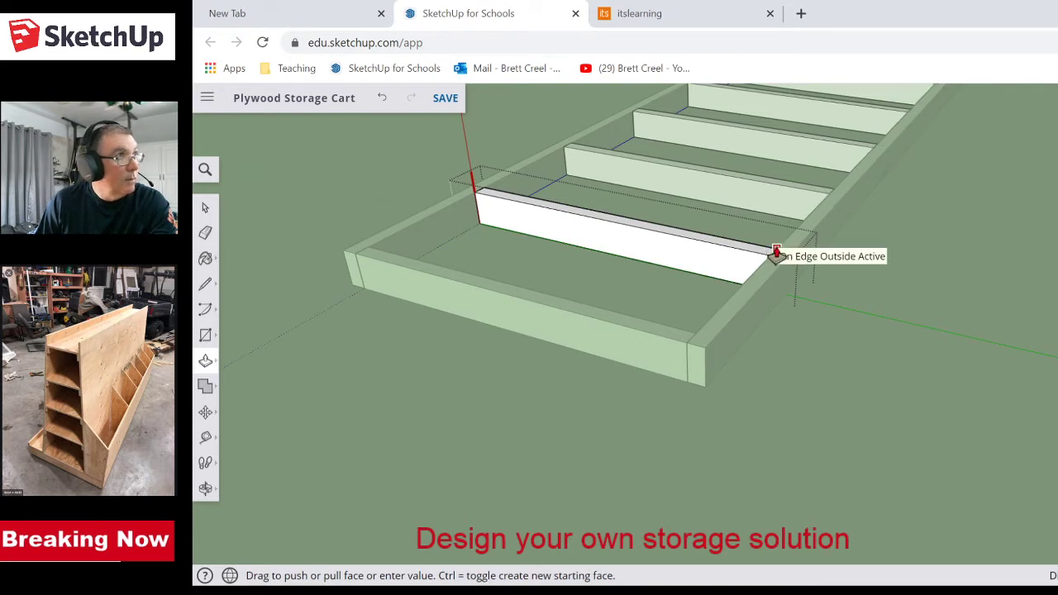
left_click(776, 255)
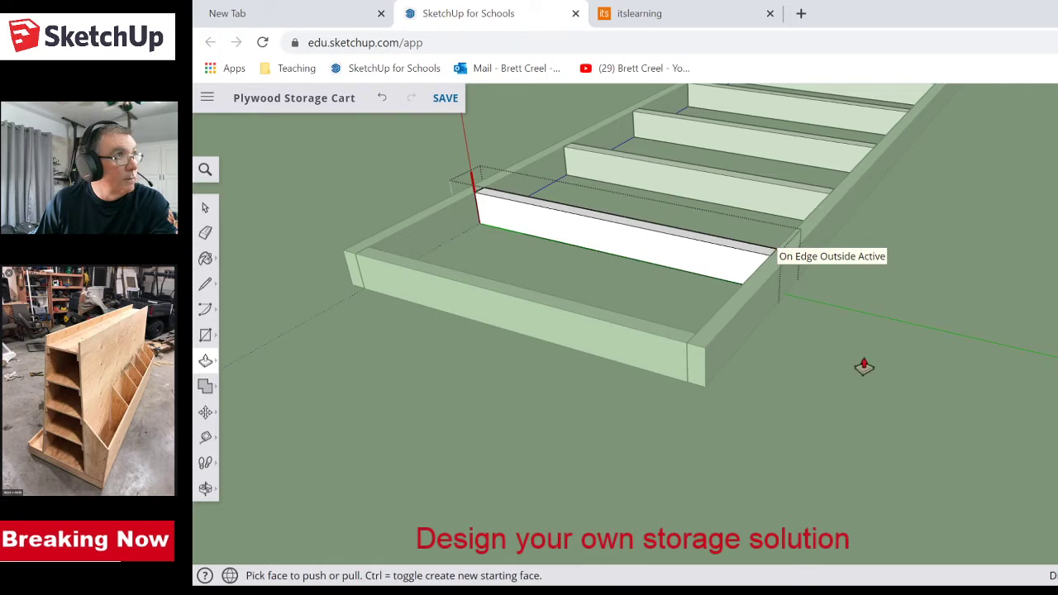
key("space")
- Move a plywood sheet from the stack onto the tops of the two sawhorses
scroll(849, 377, "down", 2)
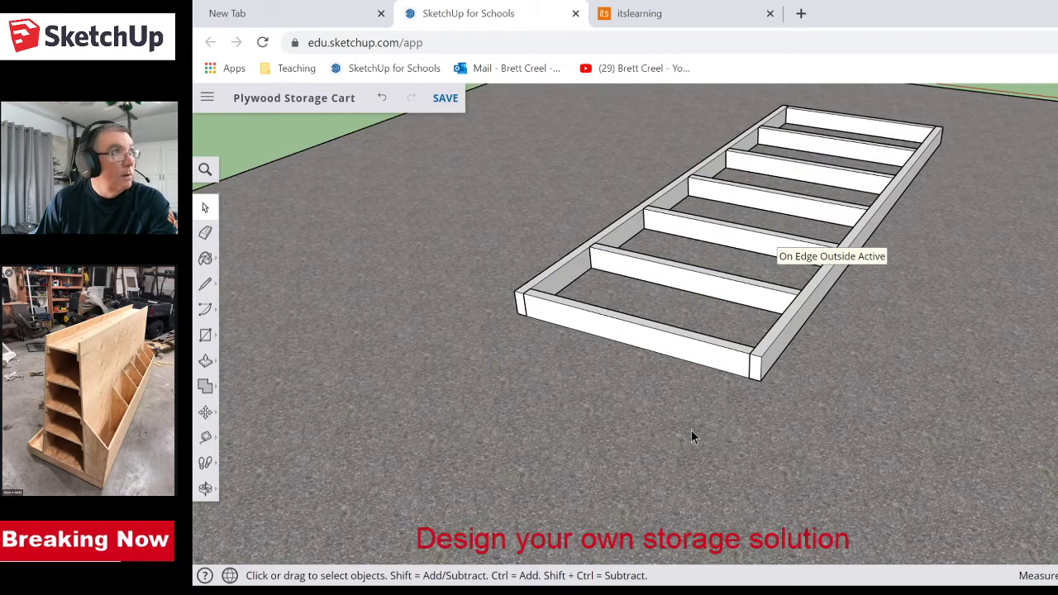
scroll(690, 430, "down", 2)
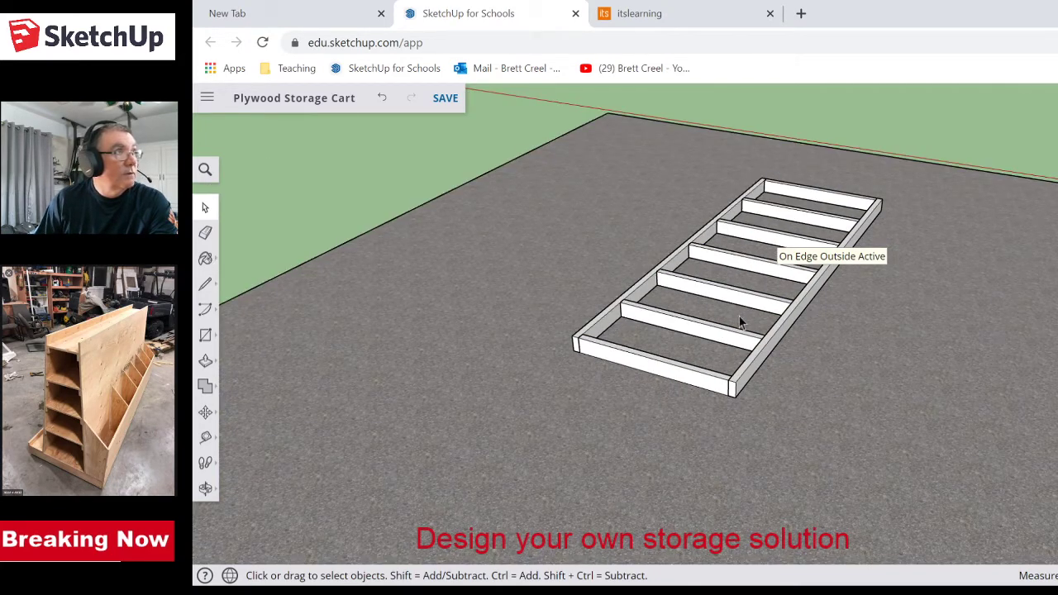
middle_click_drag(606, 444, 871, 455)
scroll(871, 456, "down", 5)
middle_click_drag(833, 487, 719, 450)
middle_click_drag(890, 498, 827, 479)
middle_click_drag(931, 489, 1055, 381)
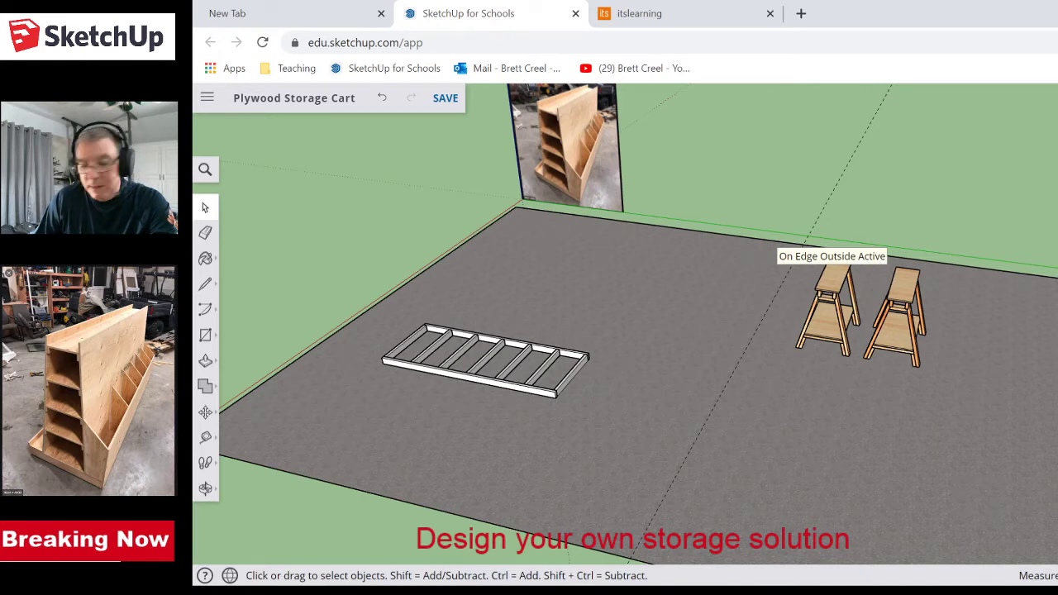
scroll(1050, 349, "up", 5)
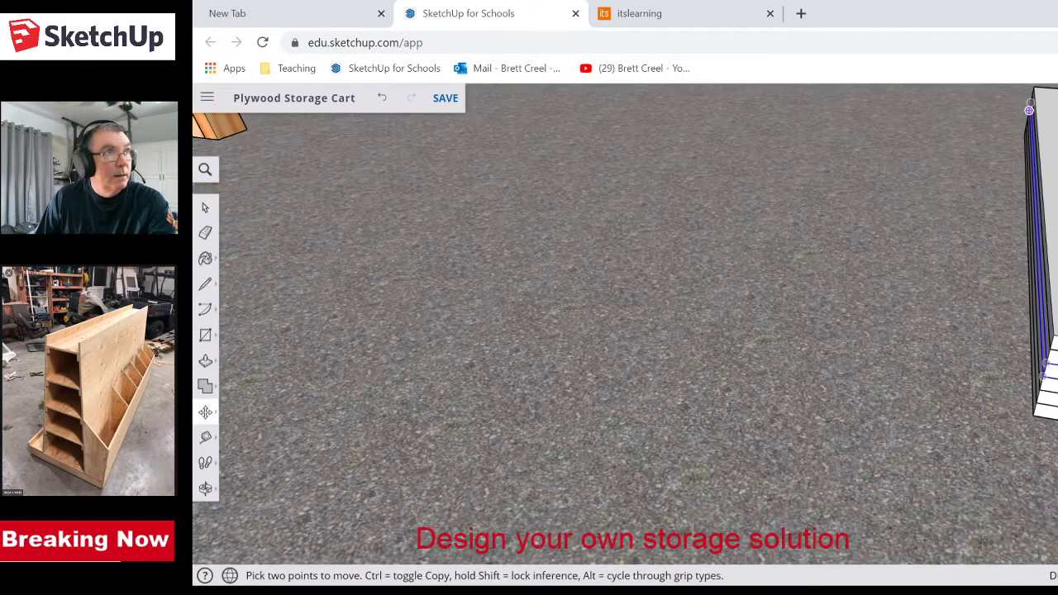
left_click(1050, 349)
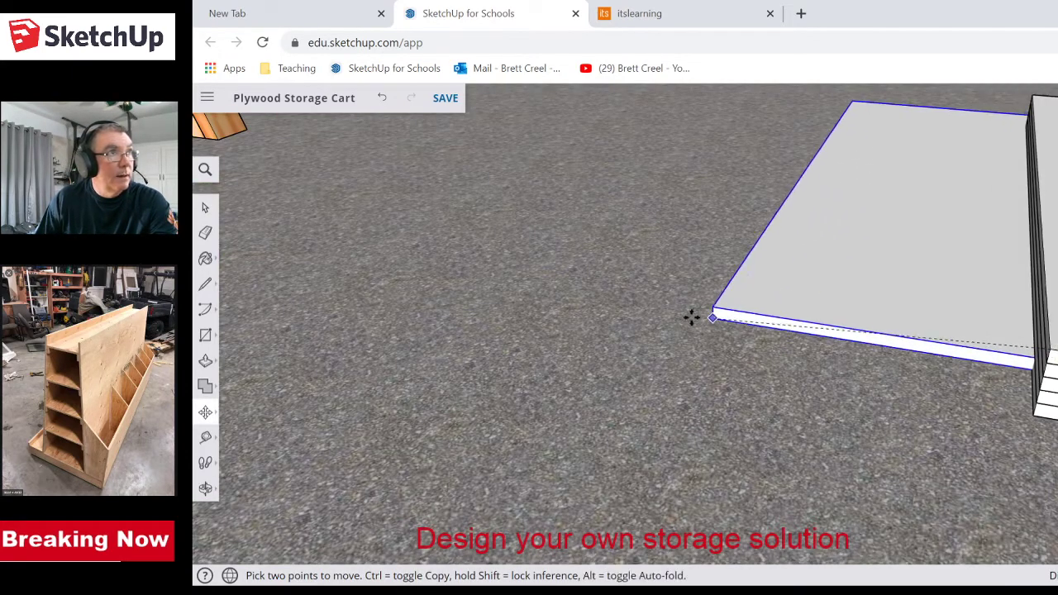
scroll(601, 284, "down", 3)
scroll(581, 292, "down", 4)
middle_click_drag(576, 295, 603, 285)
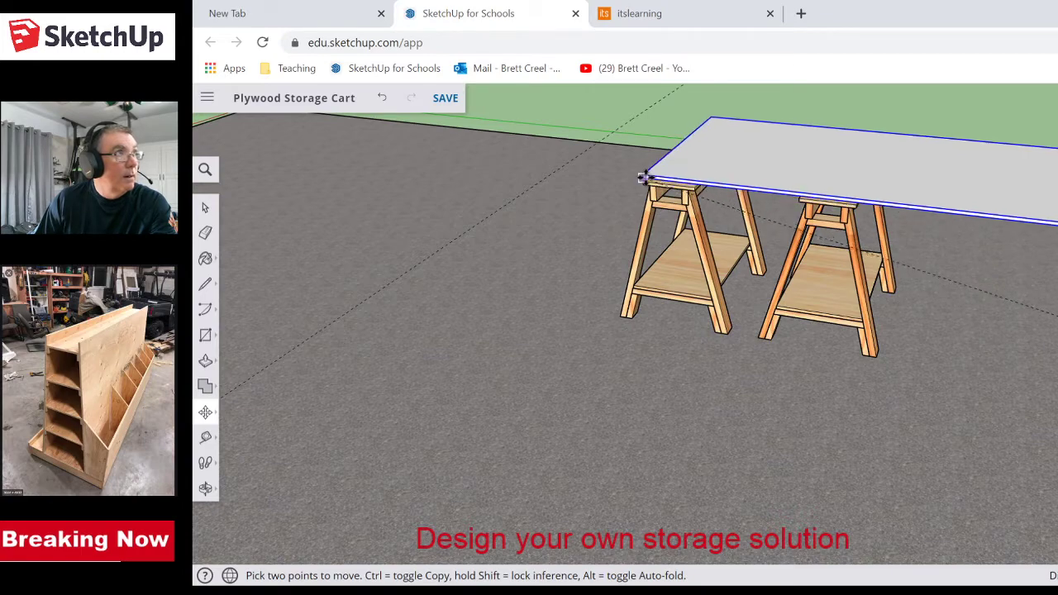
left_click(647, 177)
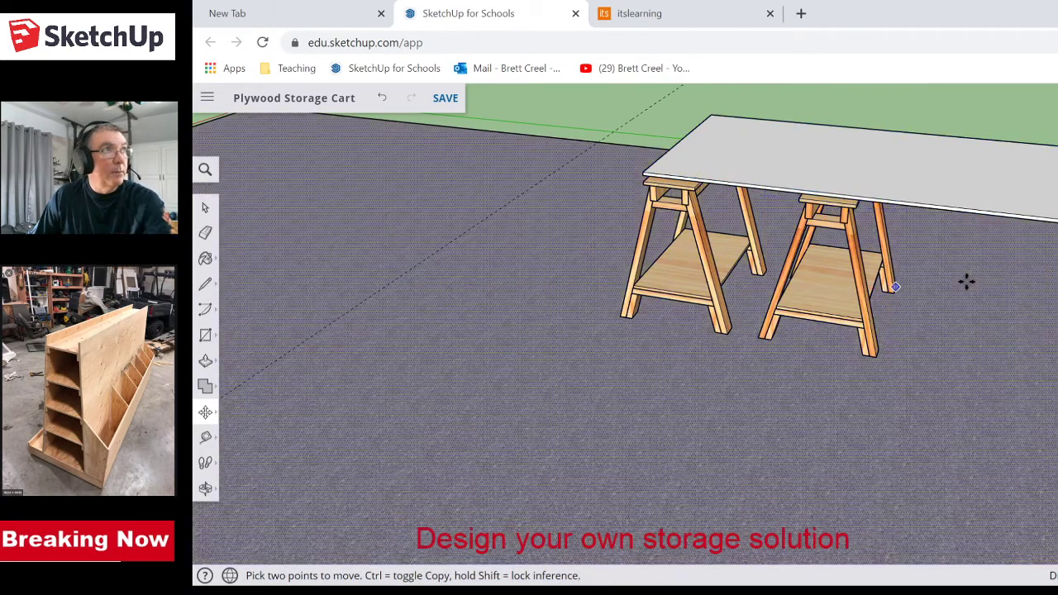
- Place guides parallel to the plywood sheet's long edge, with the final one about three quarters of the way across its width
middle_click_drag(987, 286, 606, 392)
scroll(612, 404, "down", 3)
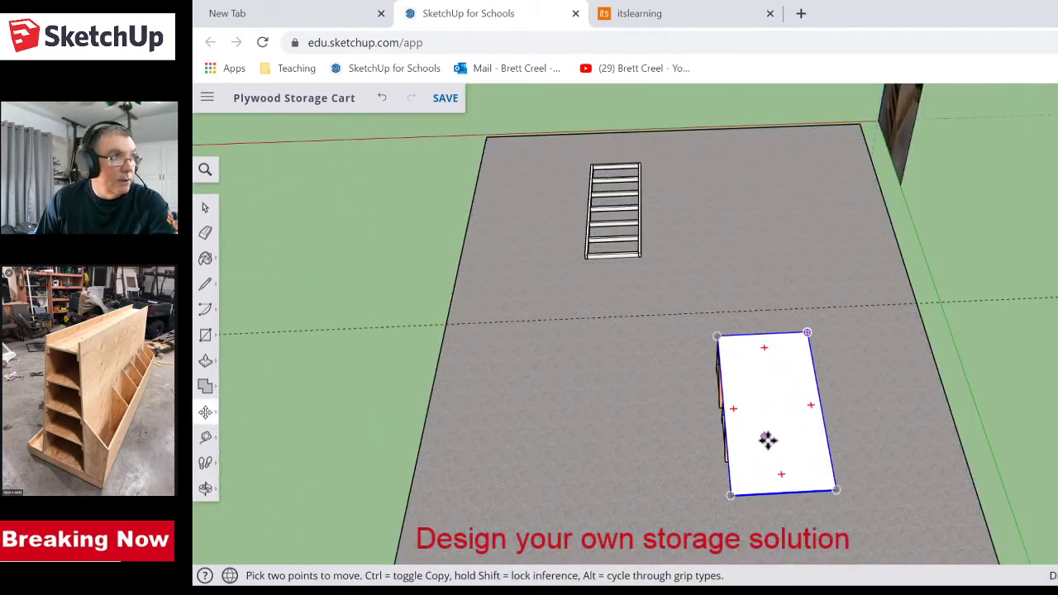
scroll(774, 439, "up", 4)
scroll(786, 435, "down", 2)
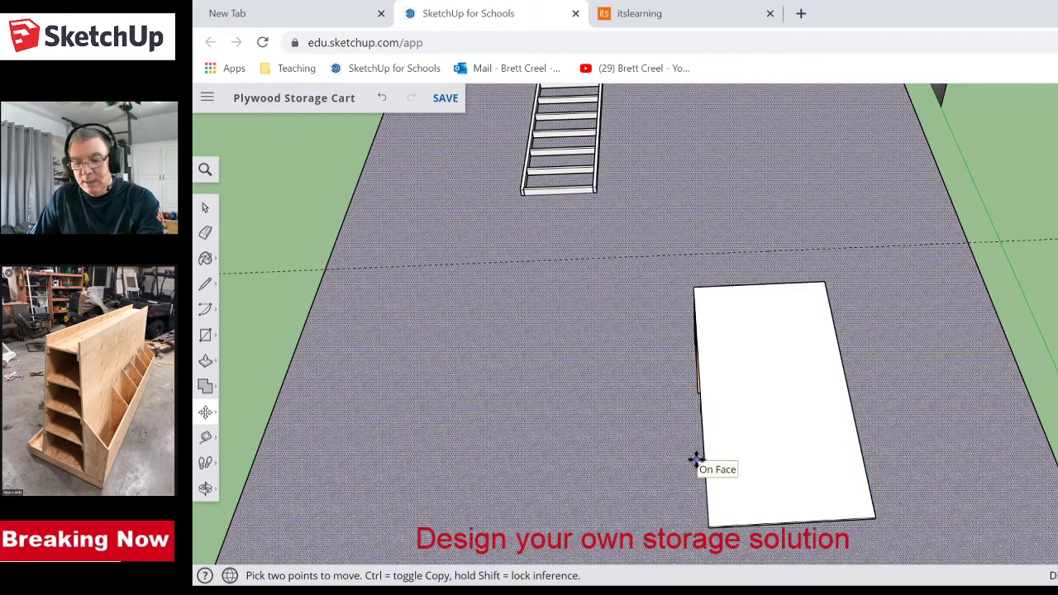
key("t")
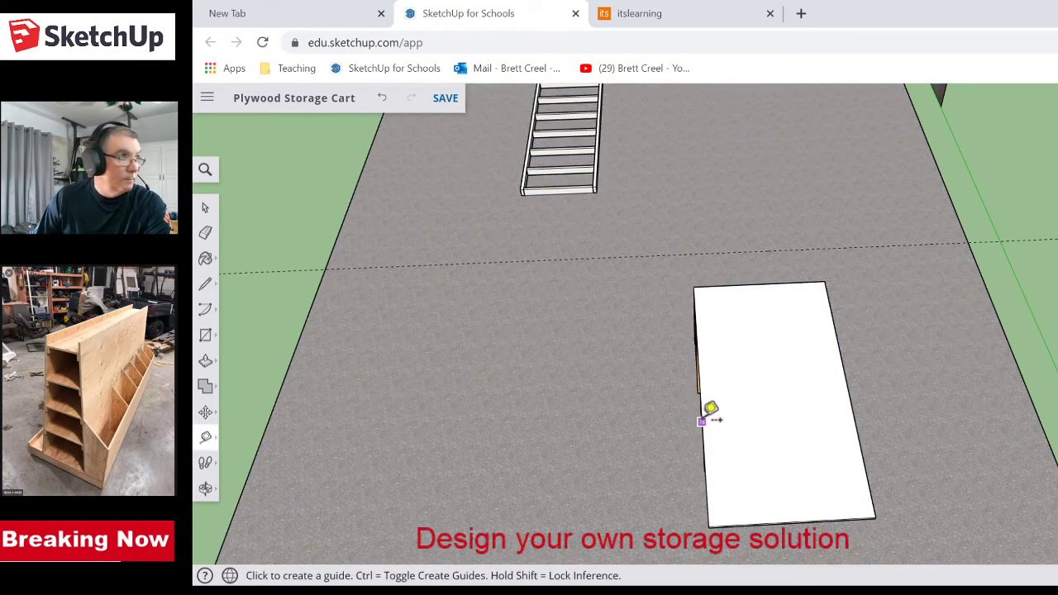
left_click(701, 420)
left_click(799, 408)
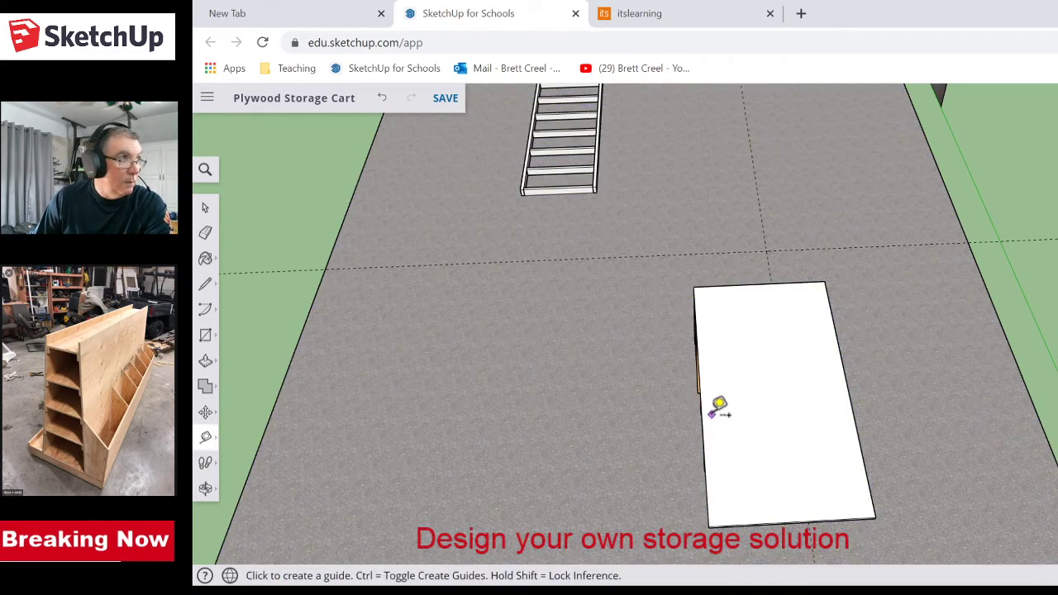
left_click(701, 418)
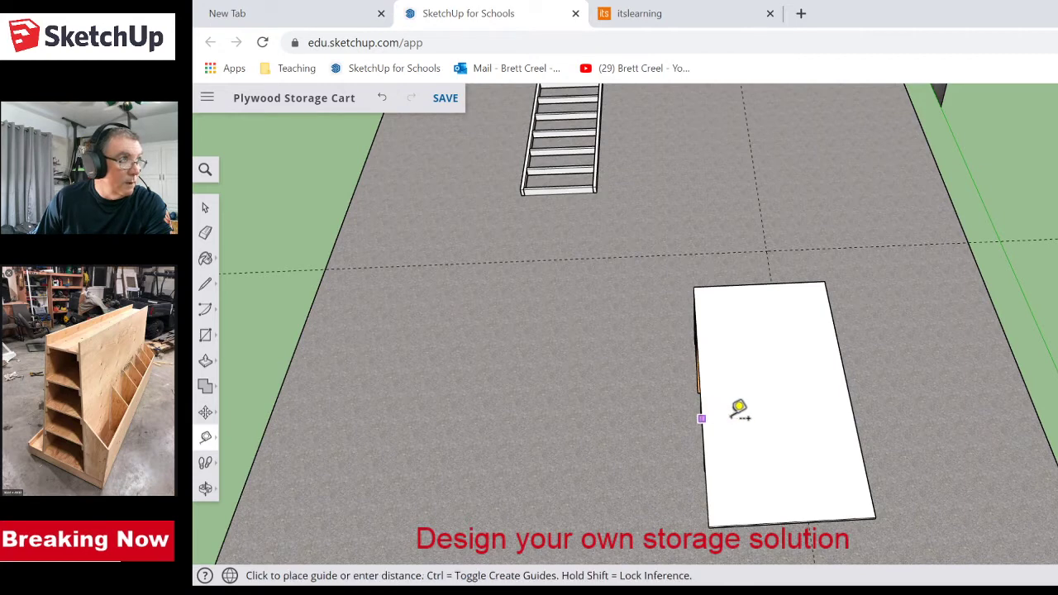
left_click(806, 405)
left_click(701, 392)
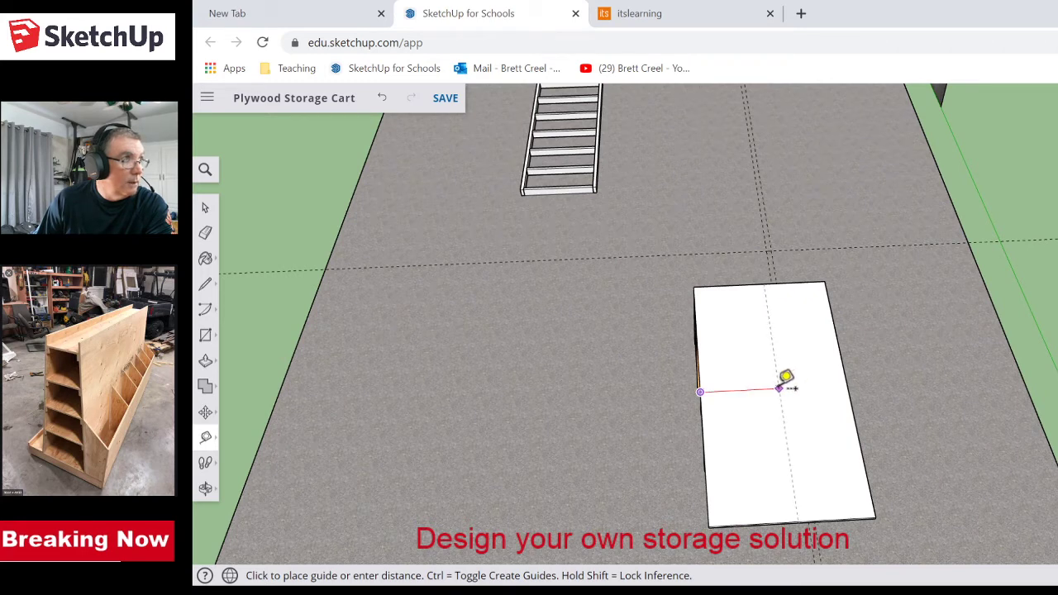
left_click(778, 388)
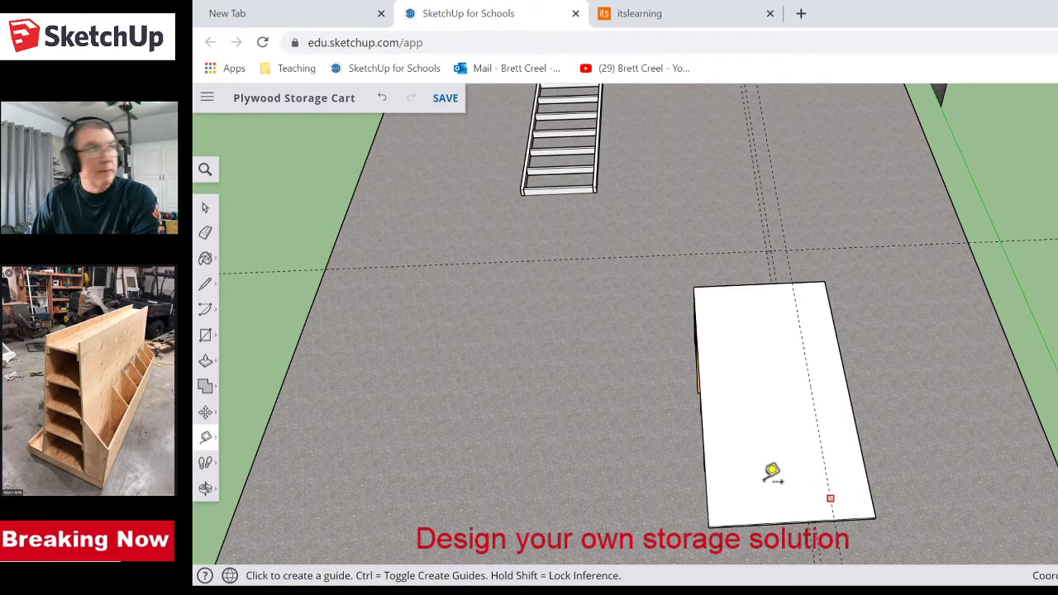
- Draw a line along the guide on the plywood sheet's top, from one short edge to the other
key("l")
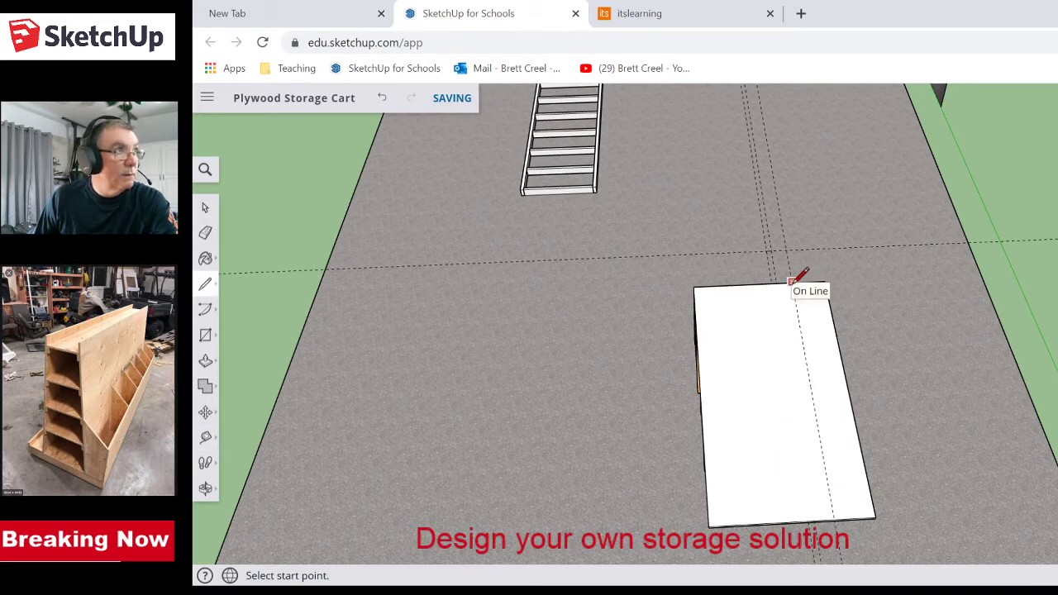
left_click(791, 281)
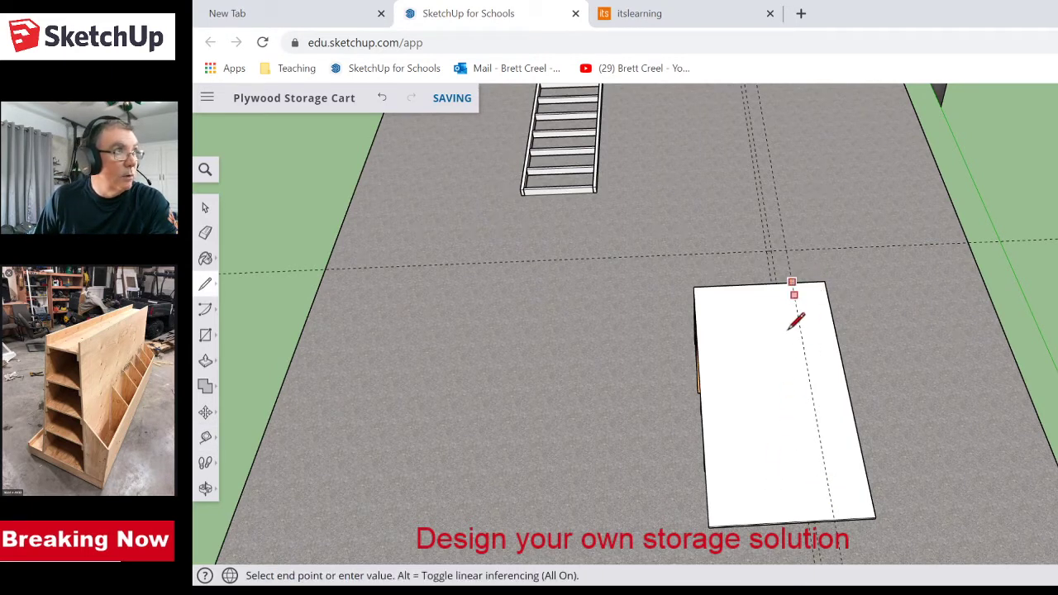
left_click(834, 519)
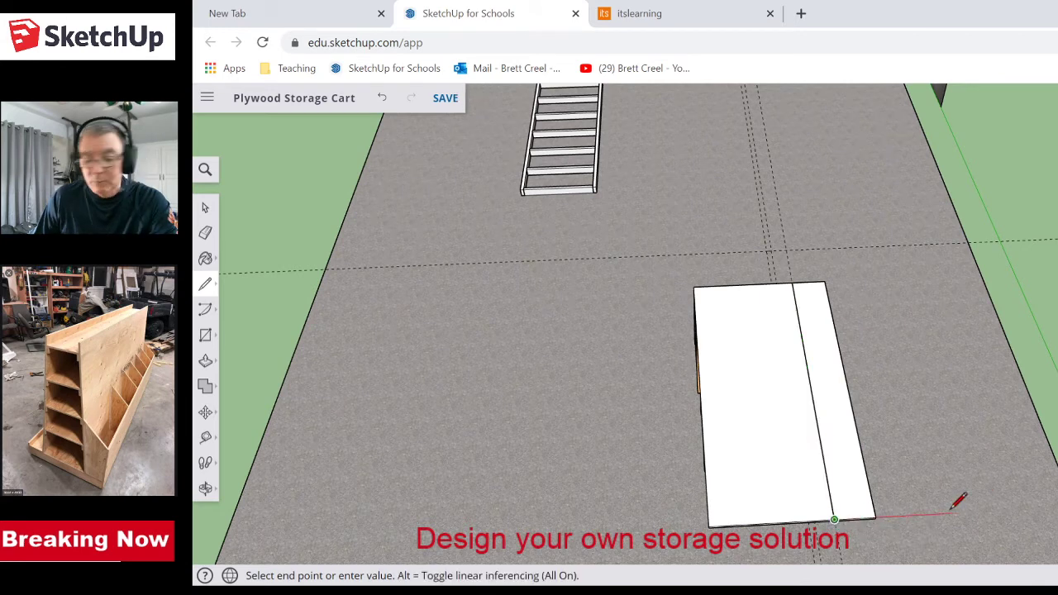
key("space")
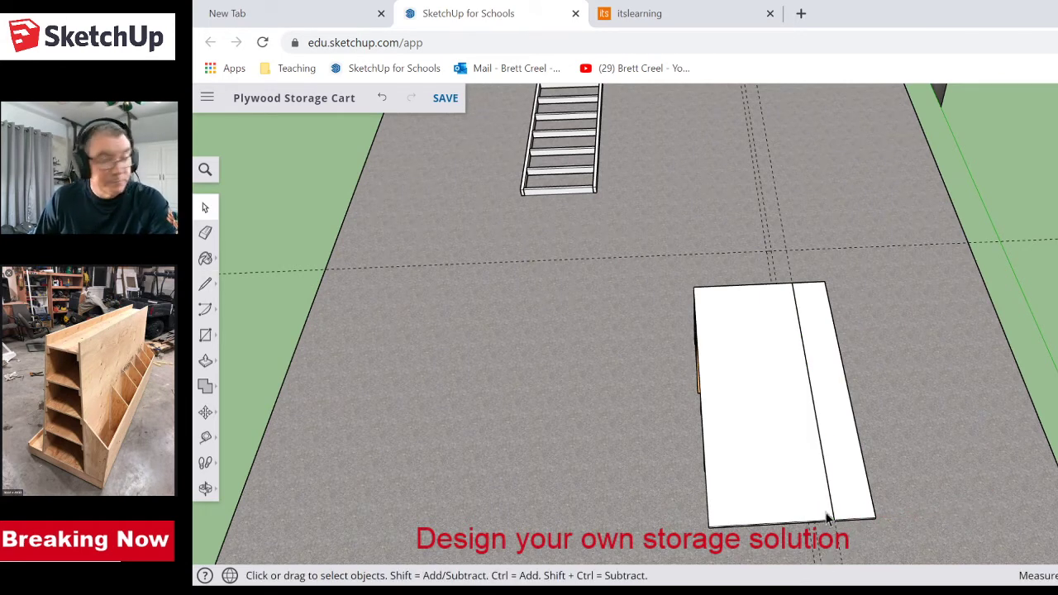
- Explode the plywood sheet's group and start Push/Pull on the narrow strip beside the drawn line
right_click(800, 480)
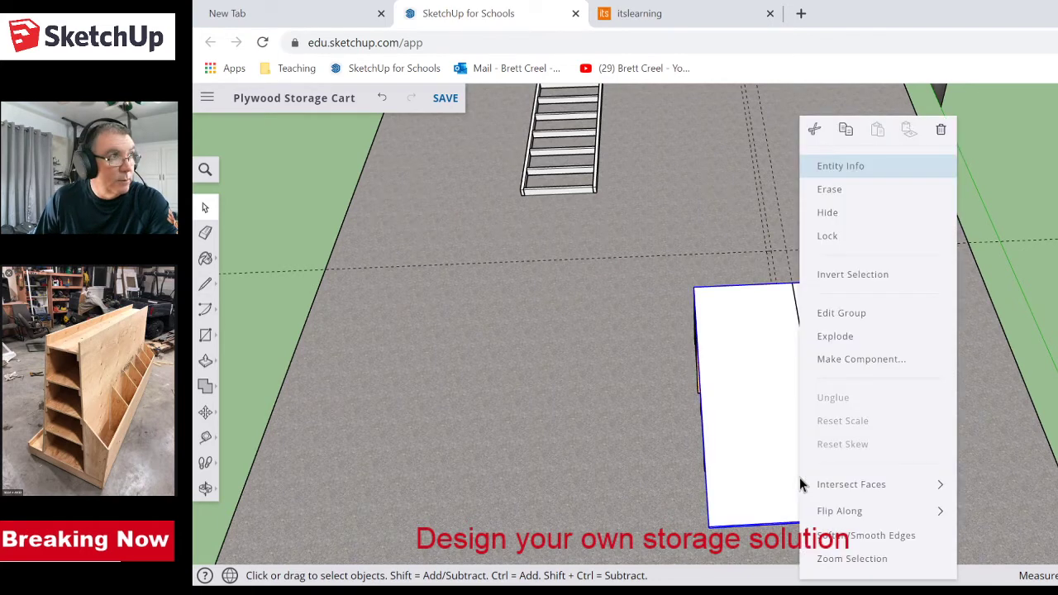
left_click(833, 336)
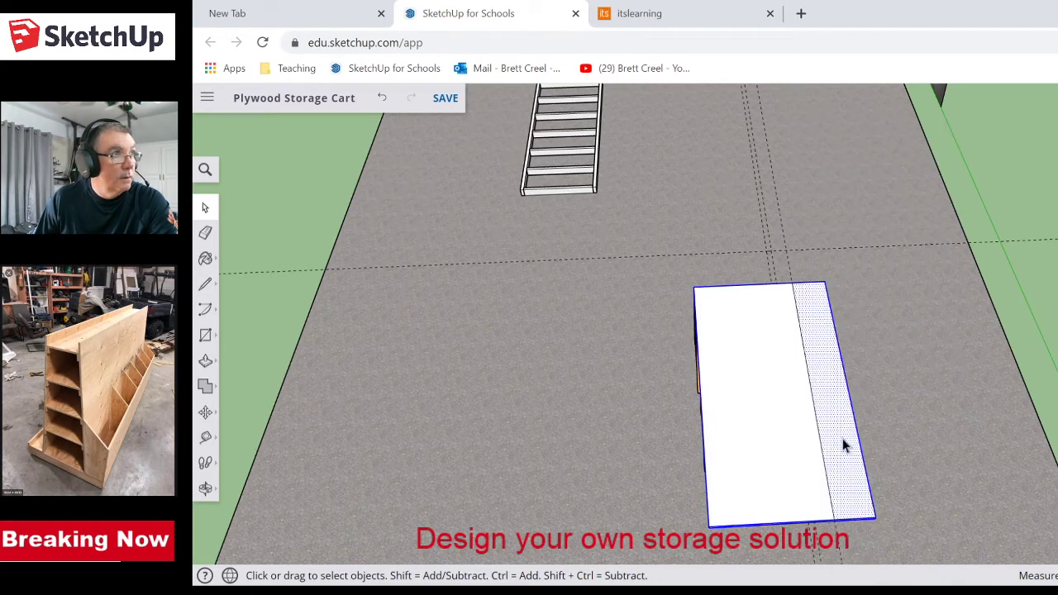
key("p")
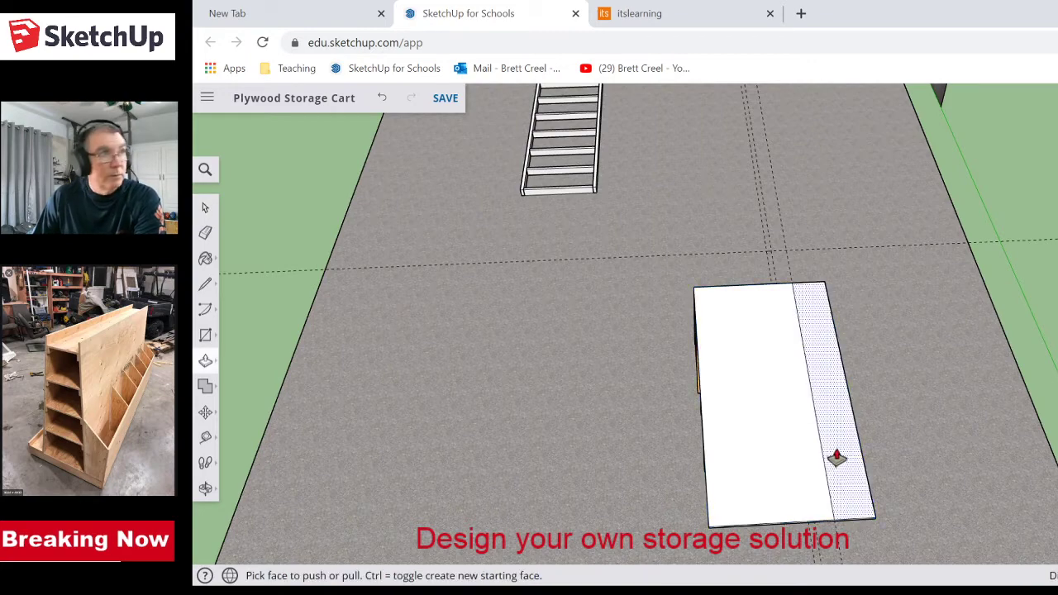
- Push the narrow marked strip down through the plywood sheet's full thickness to cut it off along the long edge
left_click(857, 507)
left_click(897, 509)
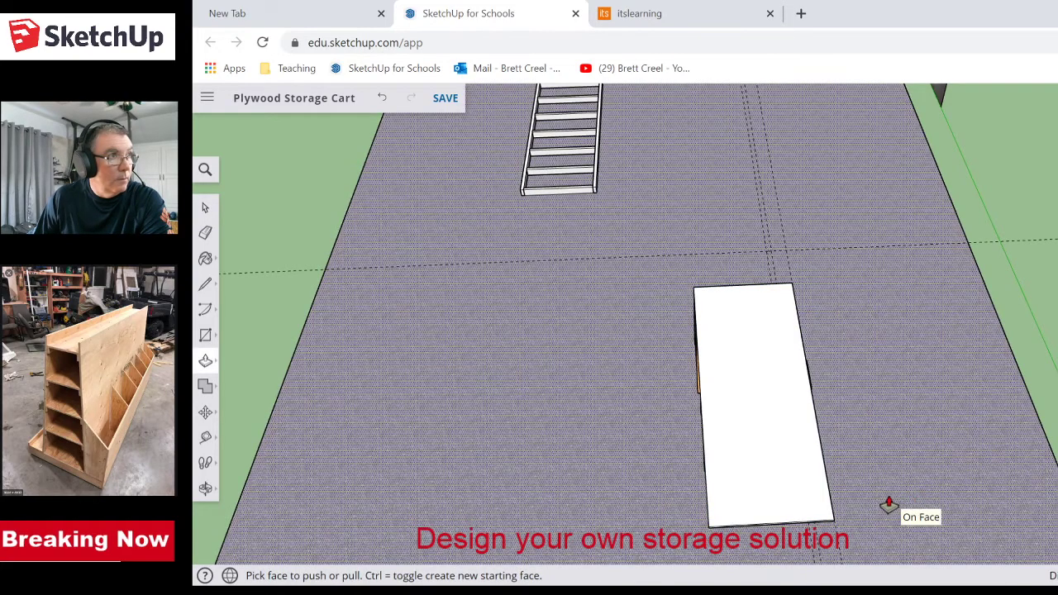
- Select the whole trimmed plywood sheet on the sawhorses, including its edges, and make it a group
scroll(918, 527, "down", 3)
middle_click_drag(795, 541, 897, 506)
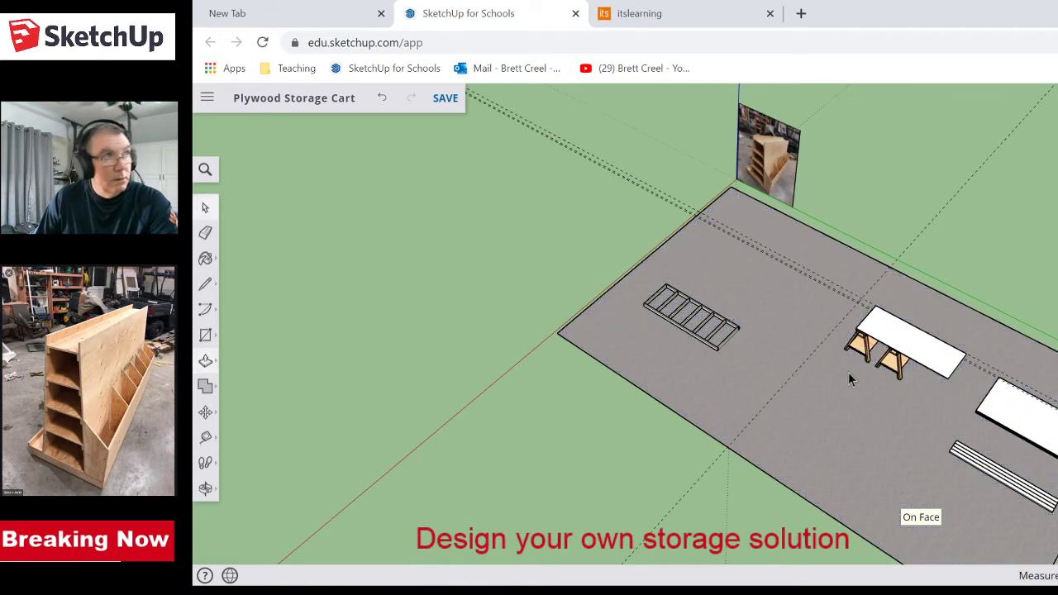
key("space")
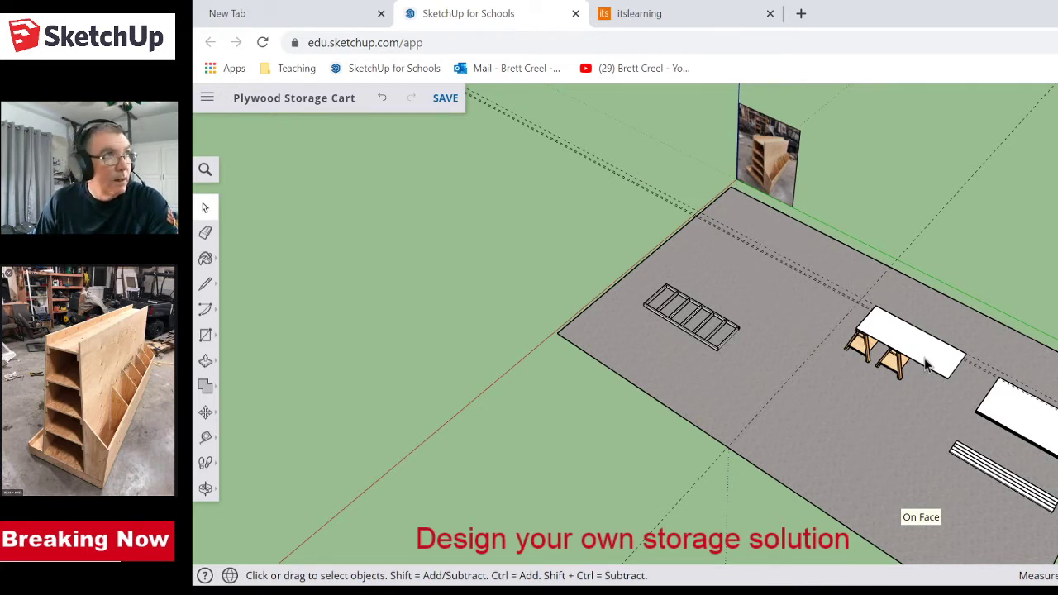
left_click(926, 366)
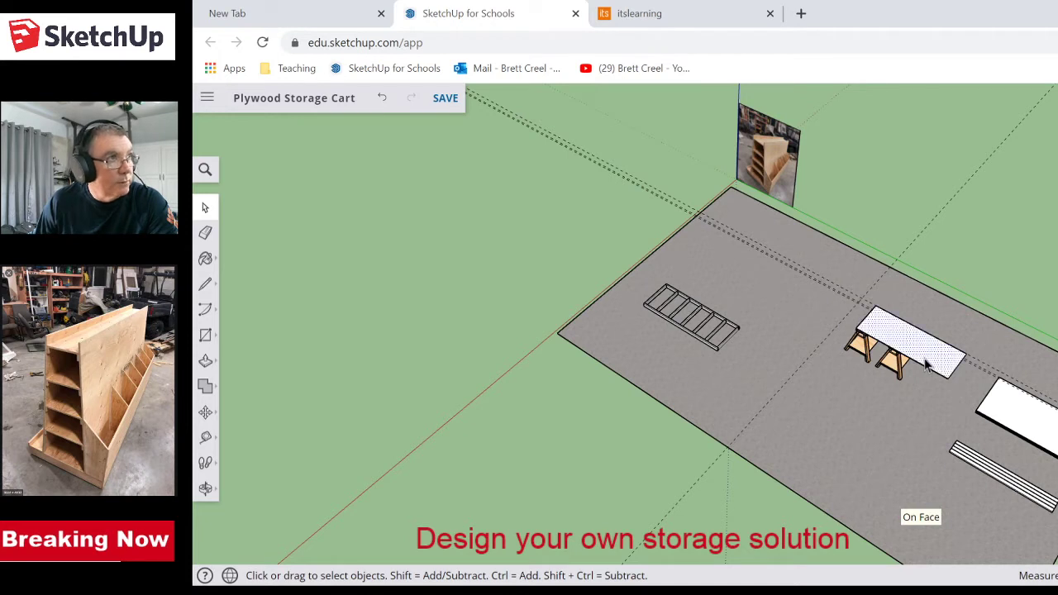
right_click(925, 366)
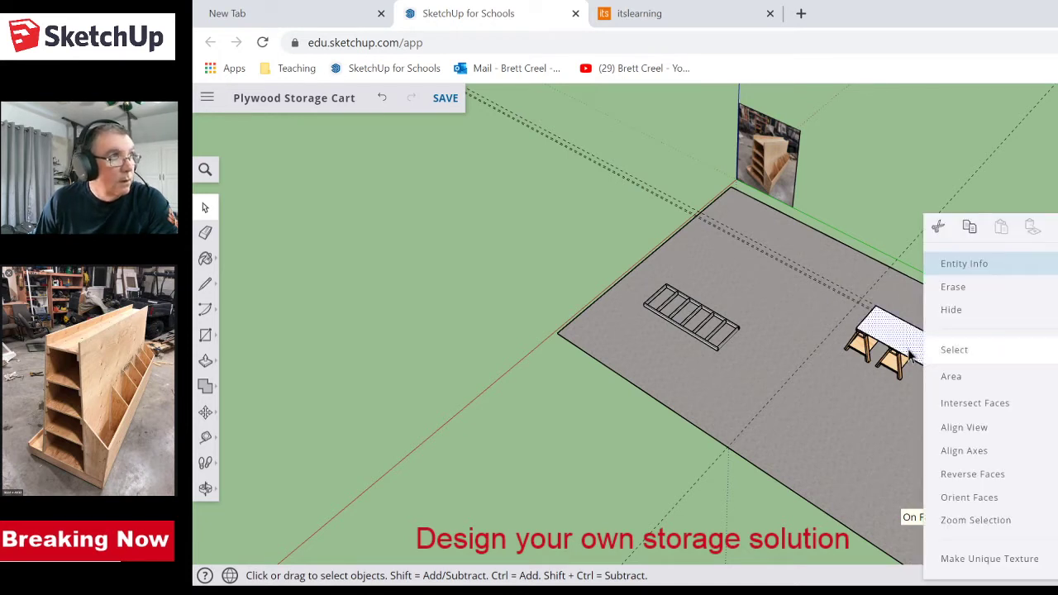
left_click(909, 355)
right_click(909, 356)
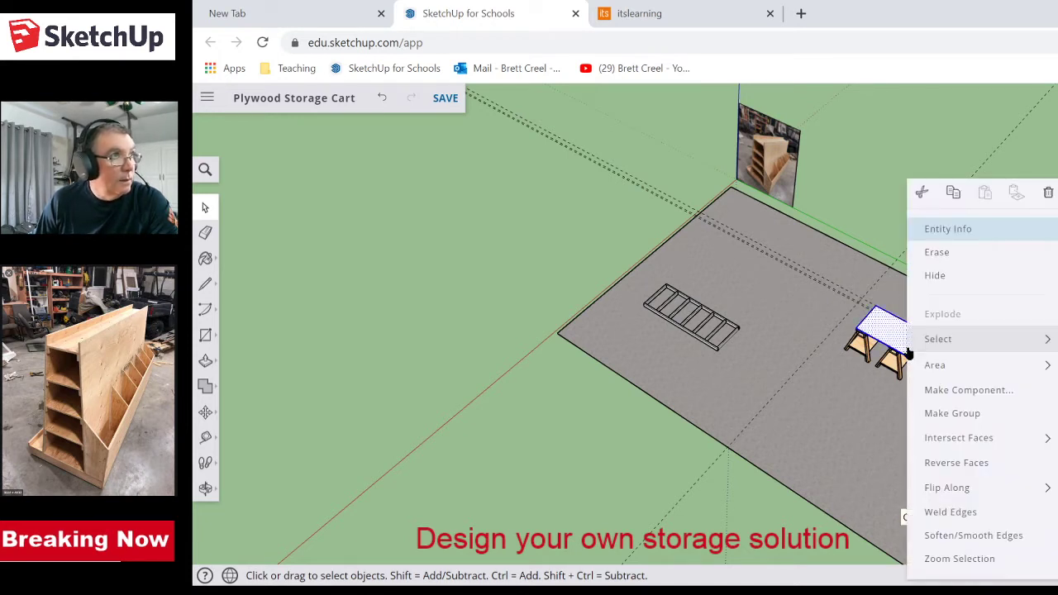
left_click(968, 416)
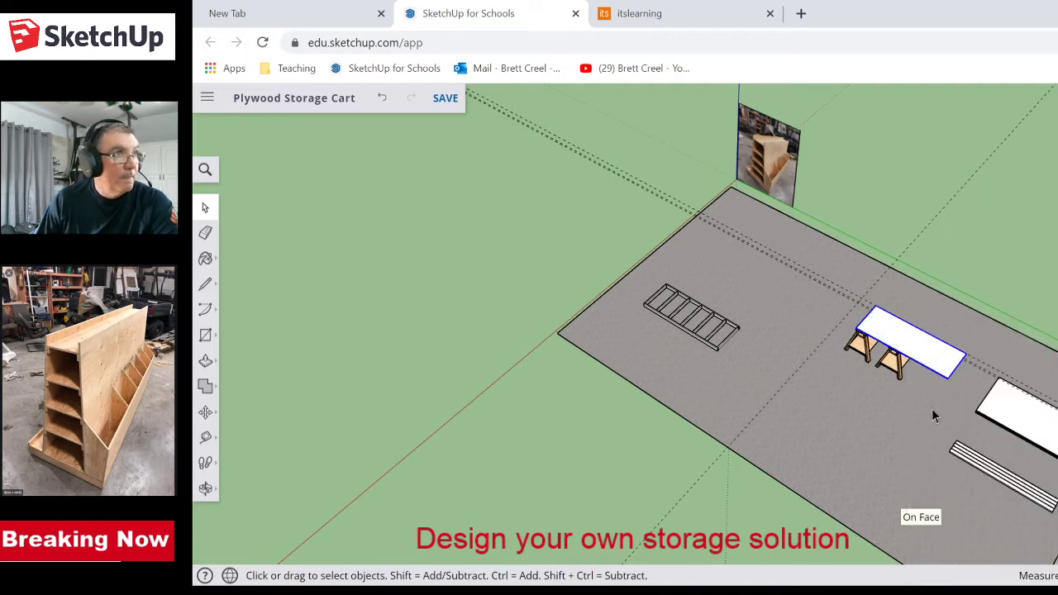
- Convert the plywood sheet group into a component with the definition name Base Sheet
right_click(917, 357)
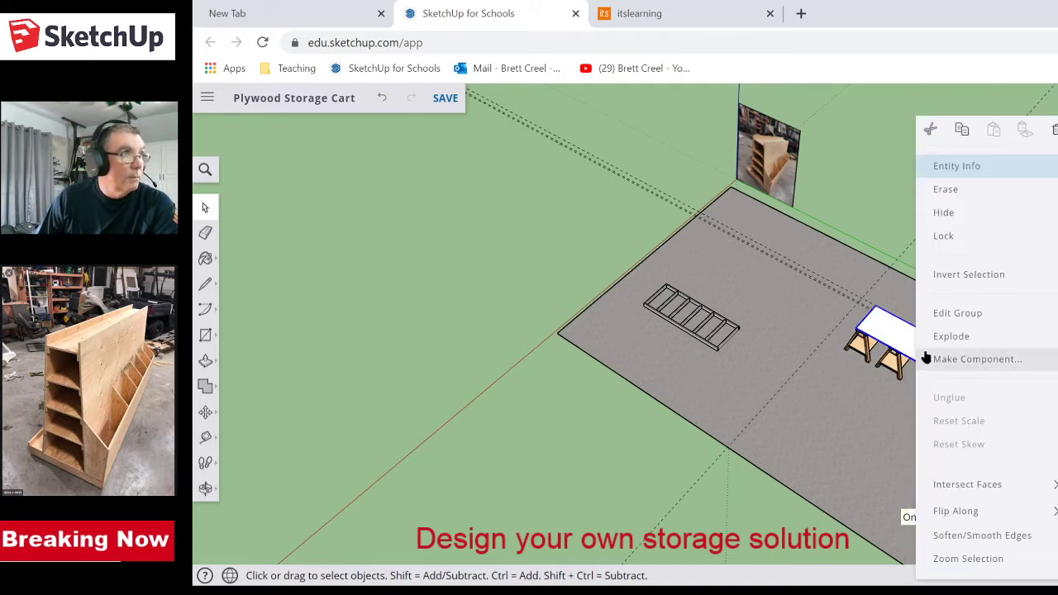
left_click(973, 358)
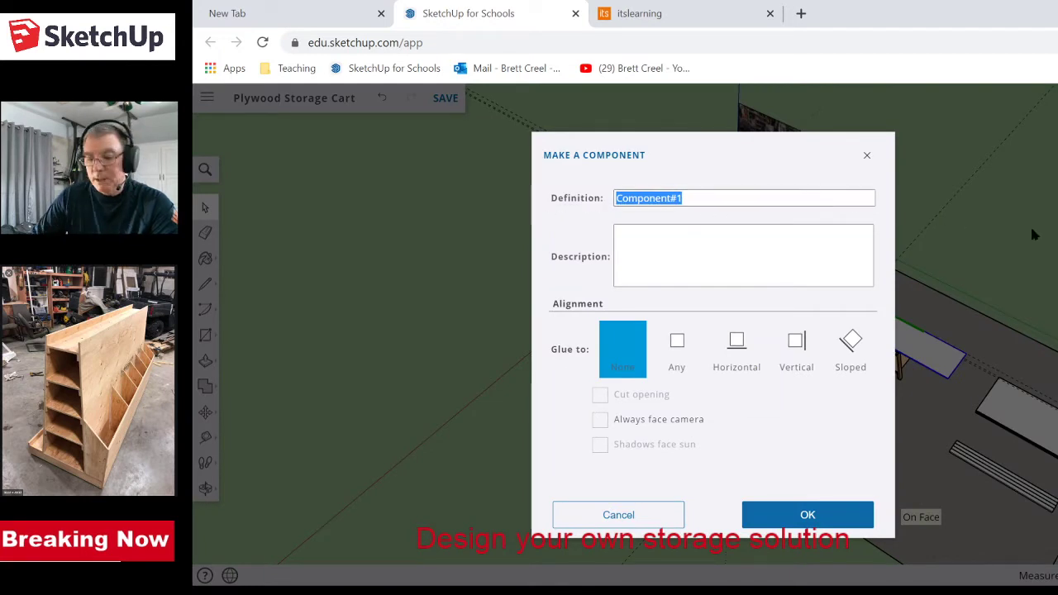
type("Base Sheet")
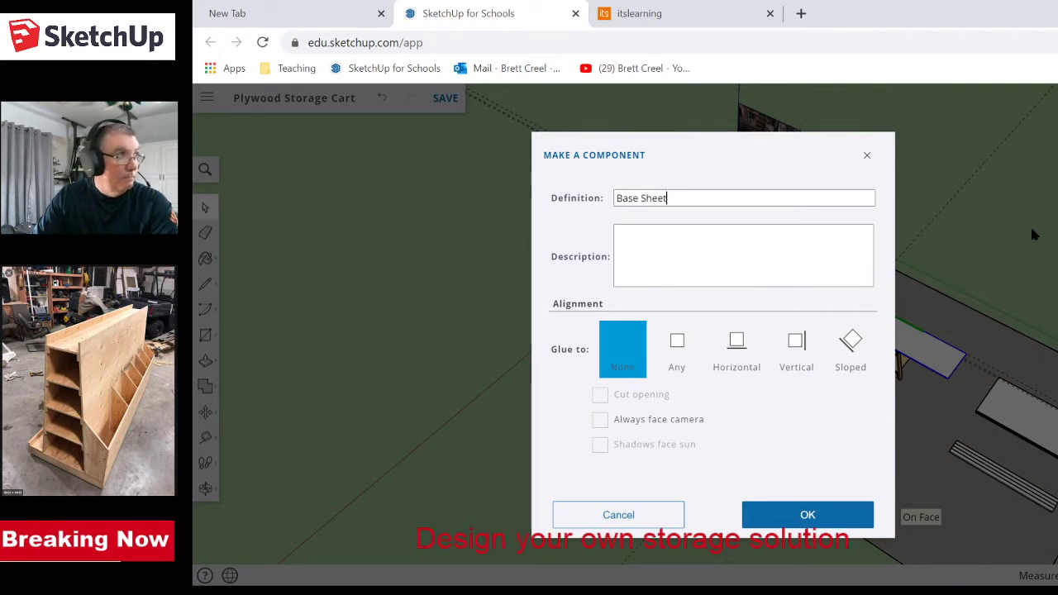
key("Return")
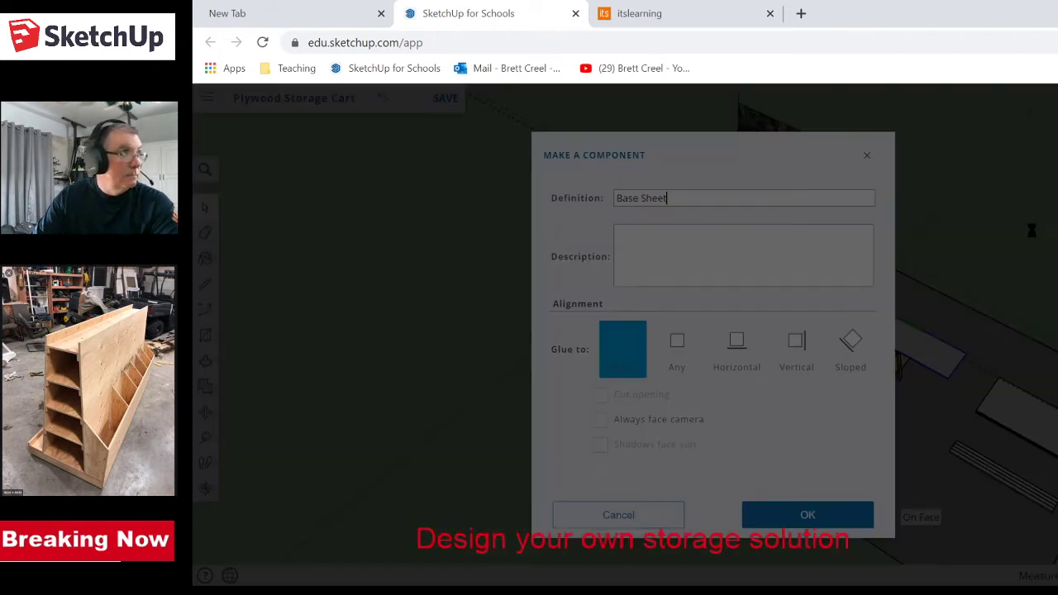
- Move the Base Sheet by its lower corner off the sawhorses and over to the ladder-shaped base frame
middle_click_drag(661, 451, 848, 364)
scroll(827, 258, "up", 5)
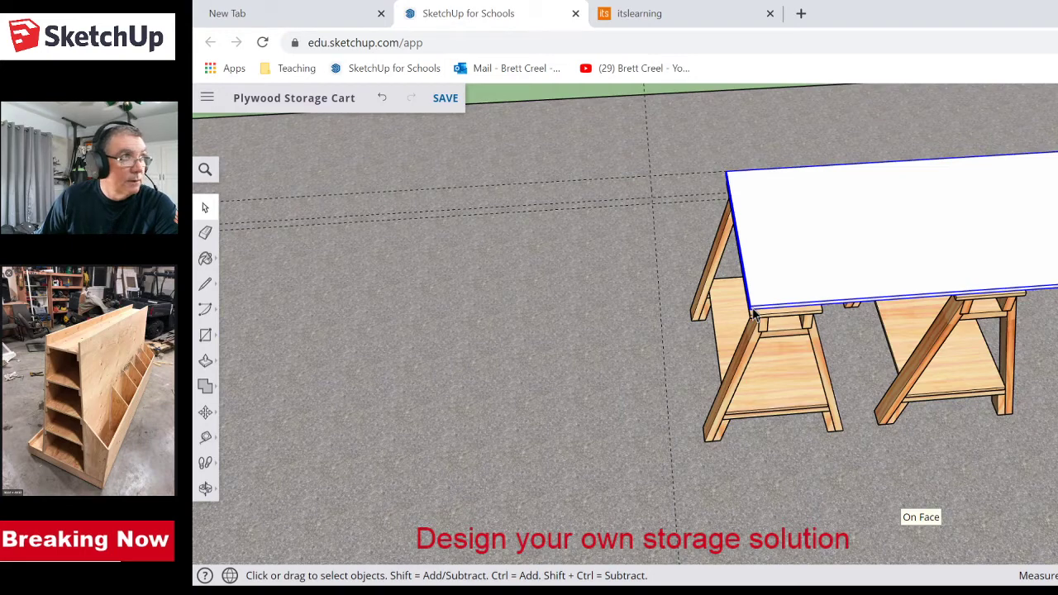
key("m")
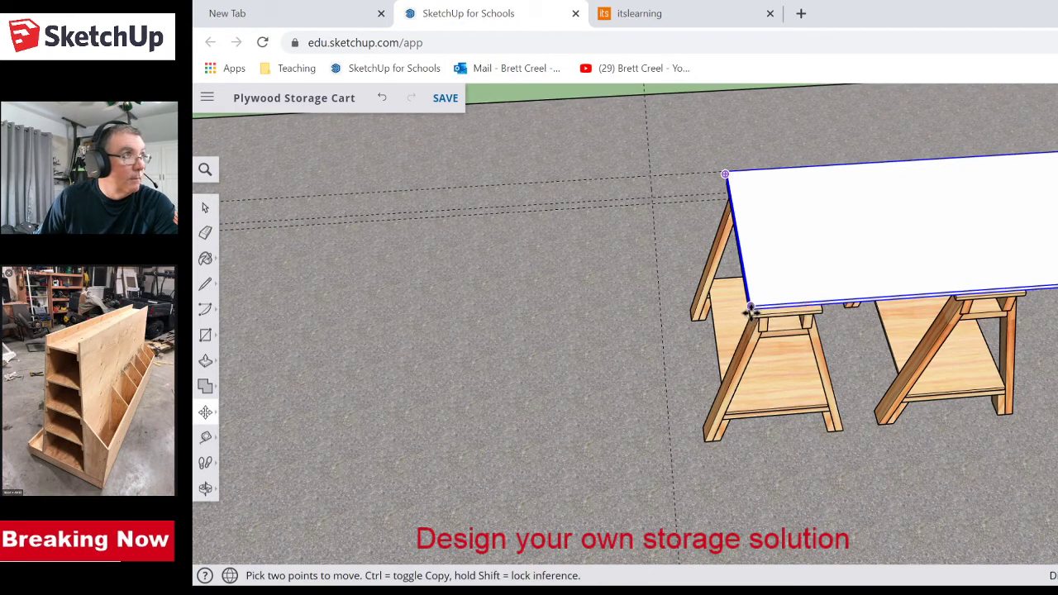
scroll(749, 309, "up", 5)
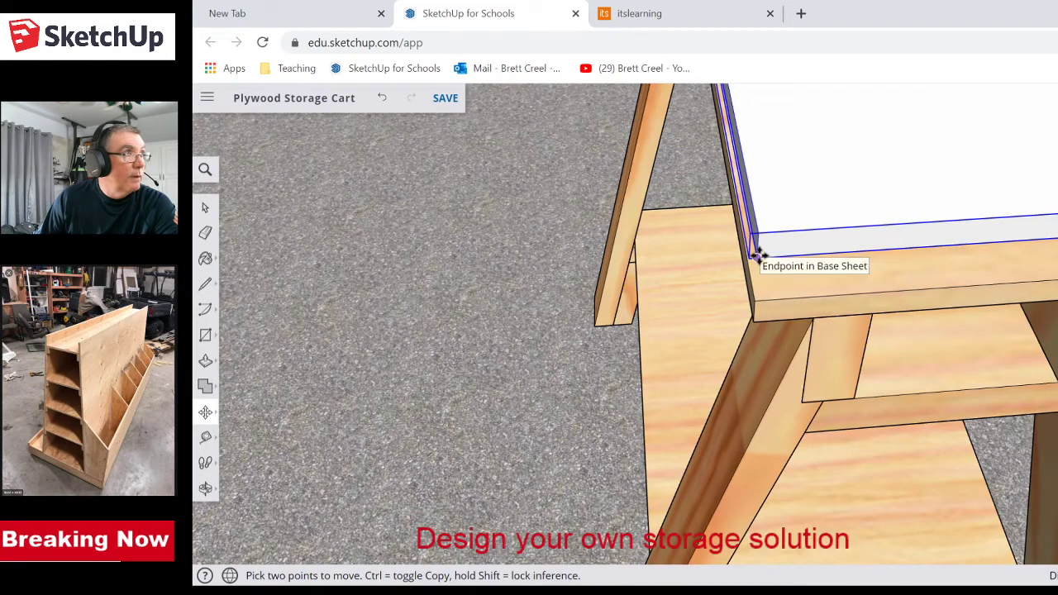
left_click(754, 255)
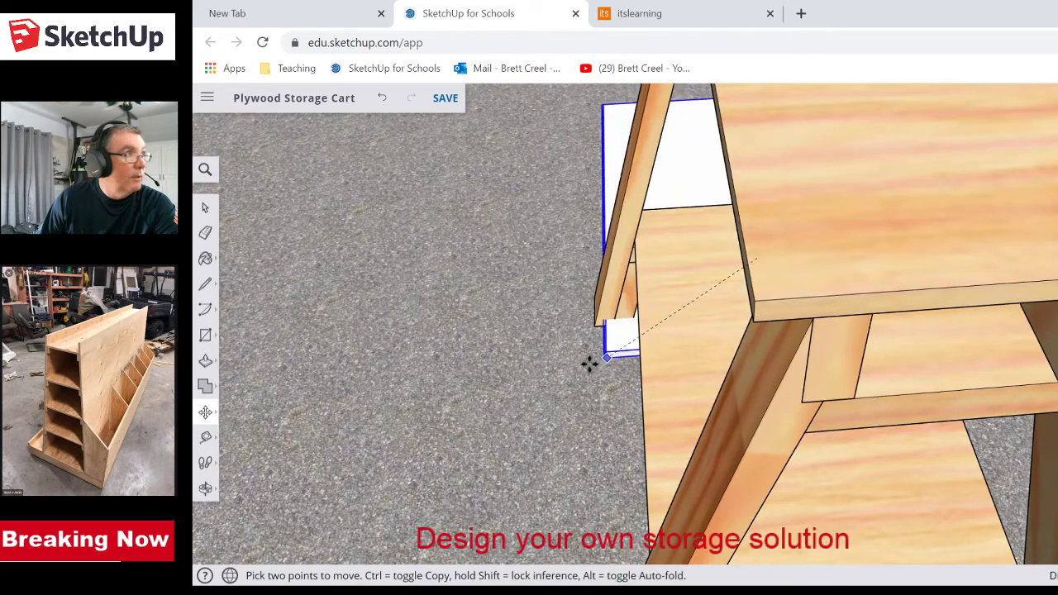
scroll(420, 448, "down", 5)
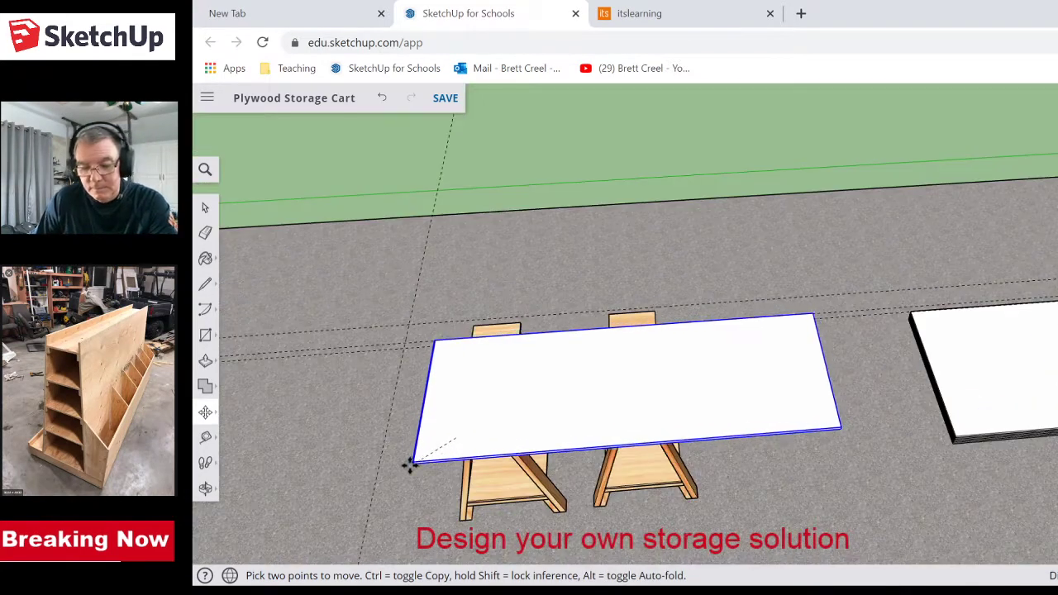
middle_click_drag(397, 467, 680, 378)
scroll(735, 396, "down", 6)
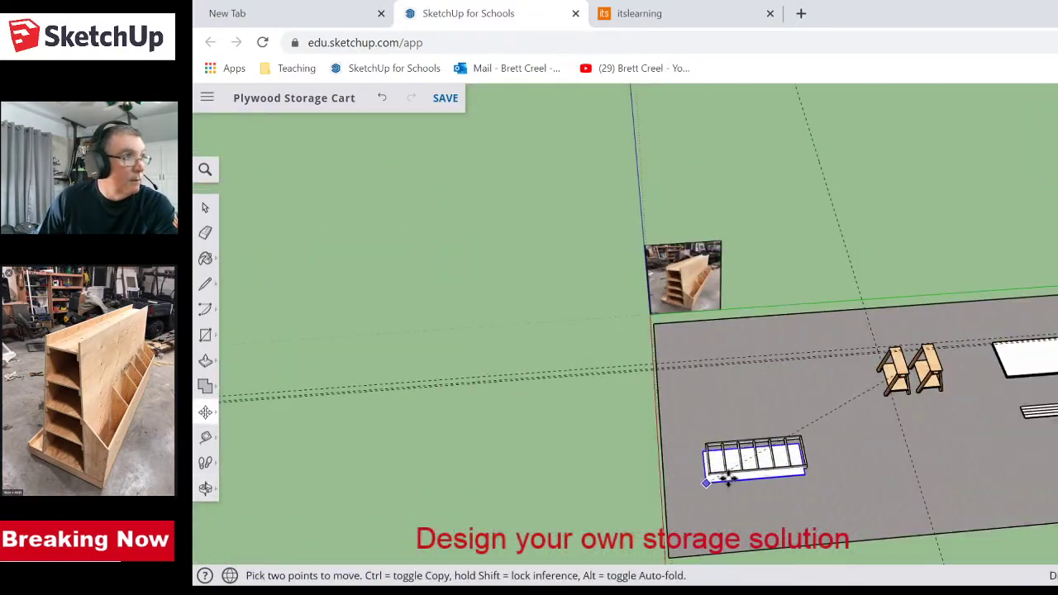
scroll(727, 483, "up", 10)
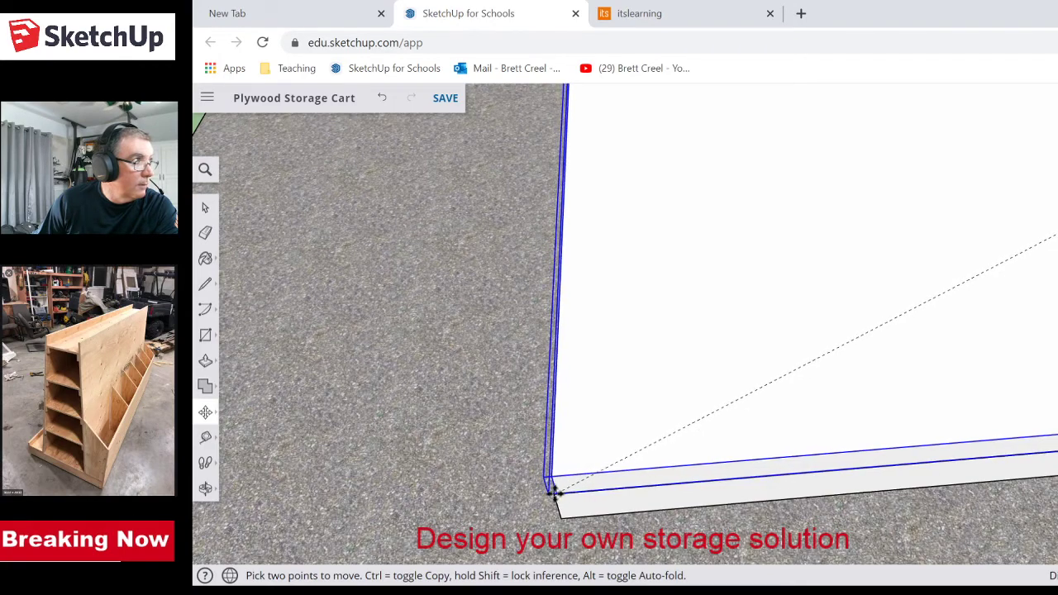
left_click(552, 487)
scroll(873, 496, "down", 5)
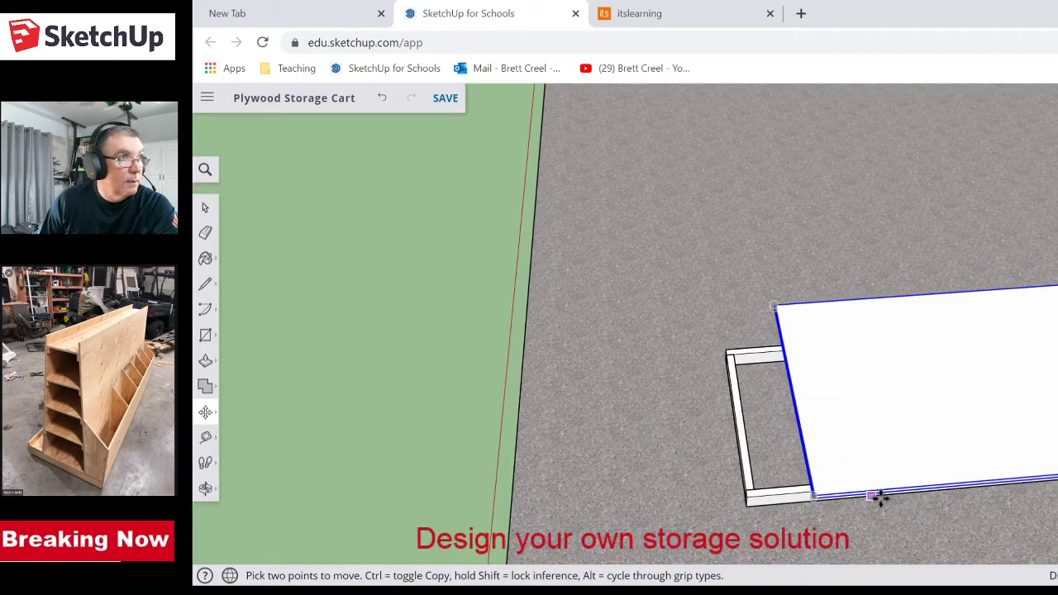
- Move the floating Base Sheet straight down by its lower corner so that it rests on top of the base frame
scroll(864, 539, "down", 5)
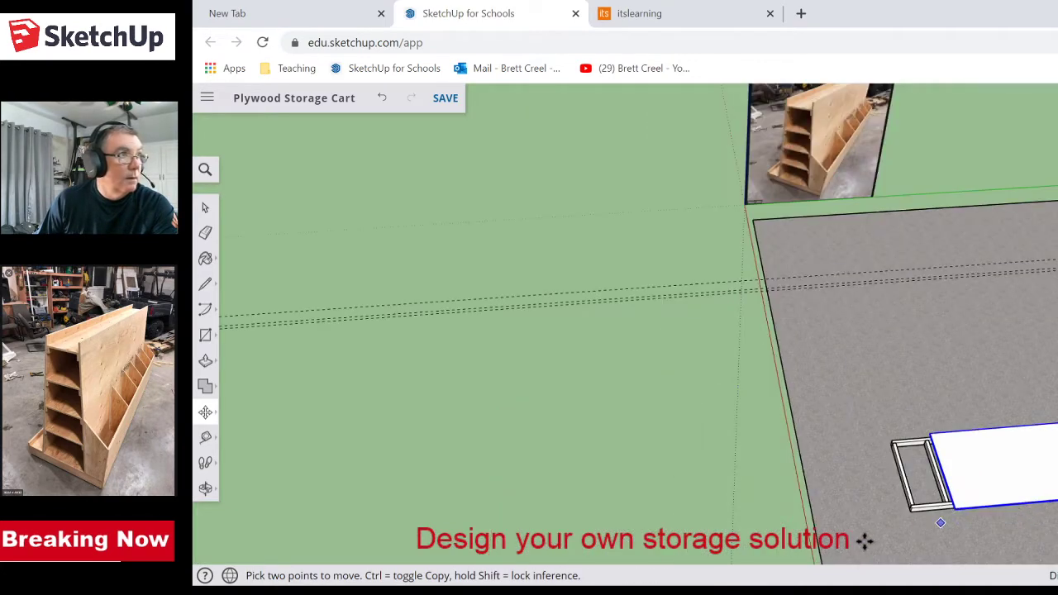
middle_click_drag(859, 537, 1008, 346)
key("m")
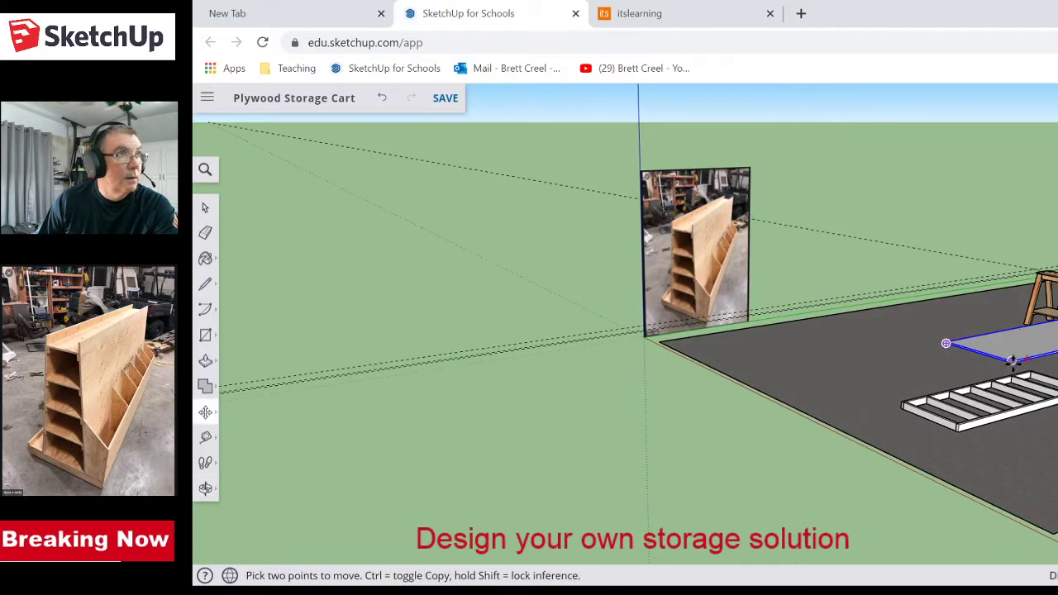
scroll(1009, 363, "up", 5)
scroll(1027, 361, "down", 3)
middle_click_drag(992, 372, 796, 404)
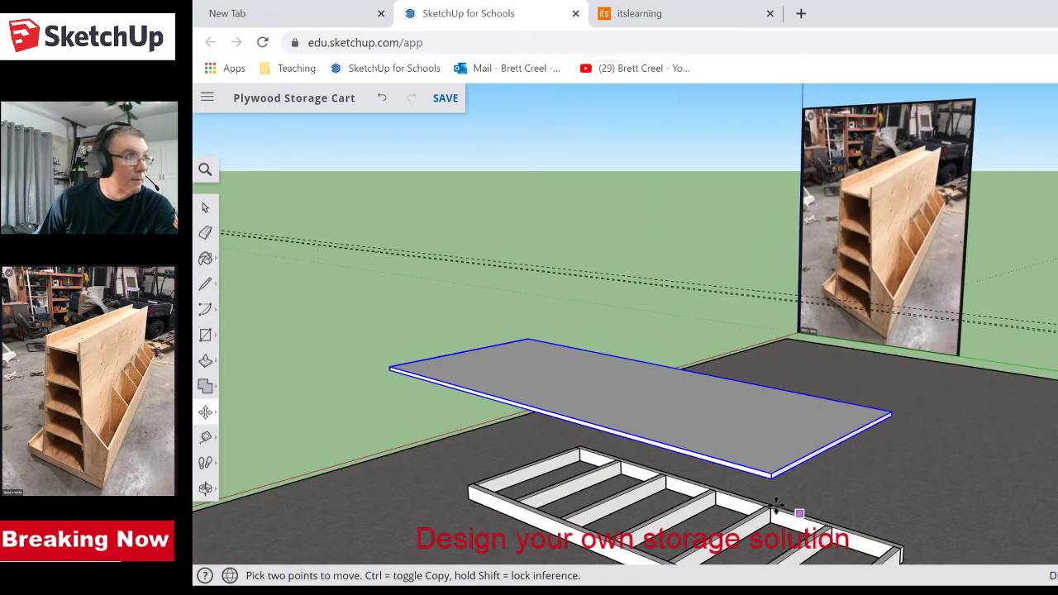
middle_click_drag(789, 503, 851, 420)
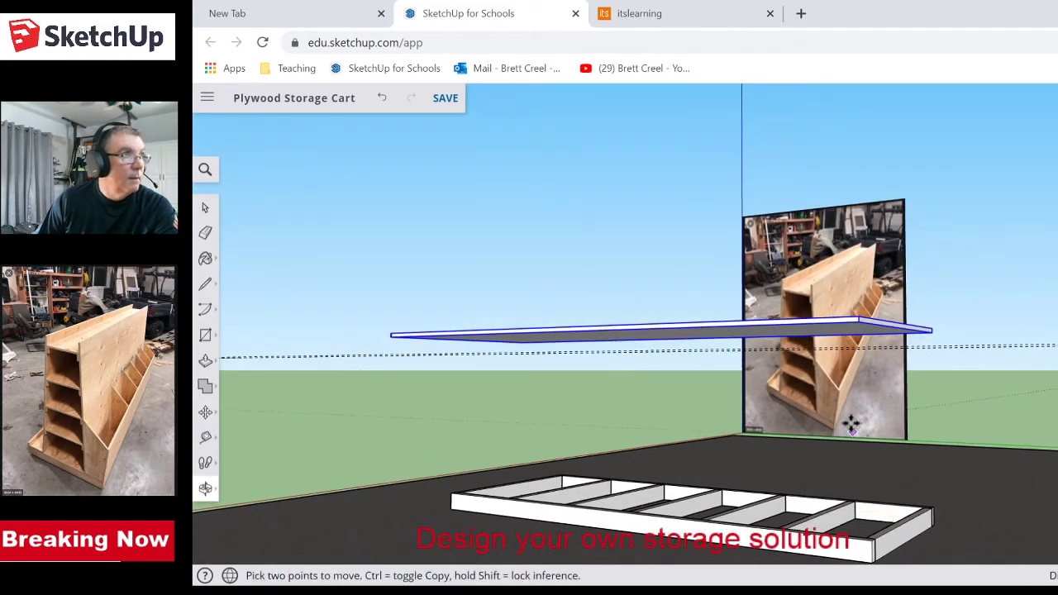
left_click(858, 324)
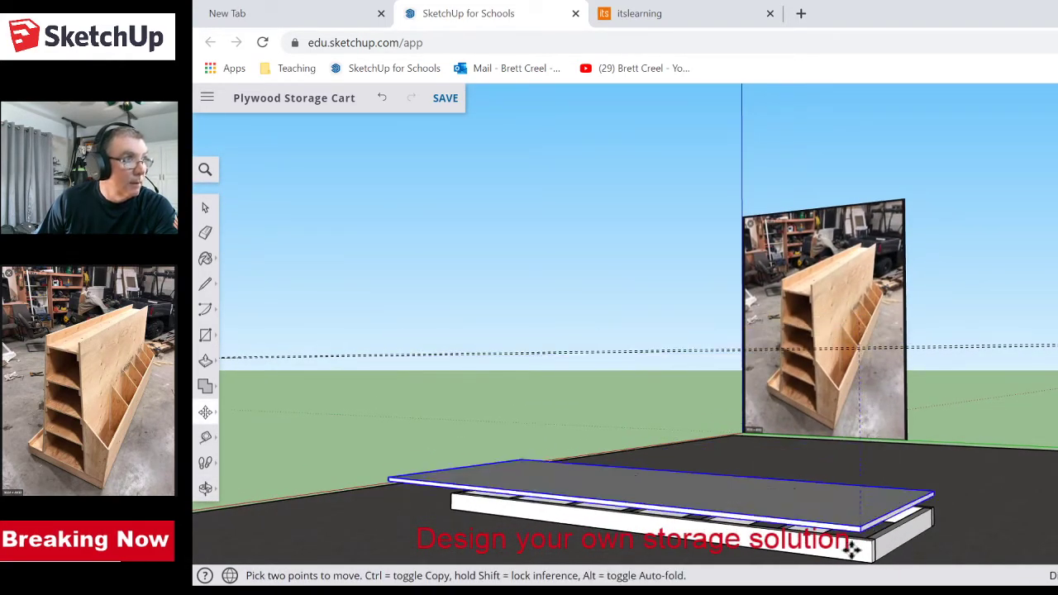
scroll(848, 547, "up", 4)
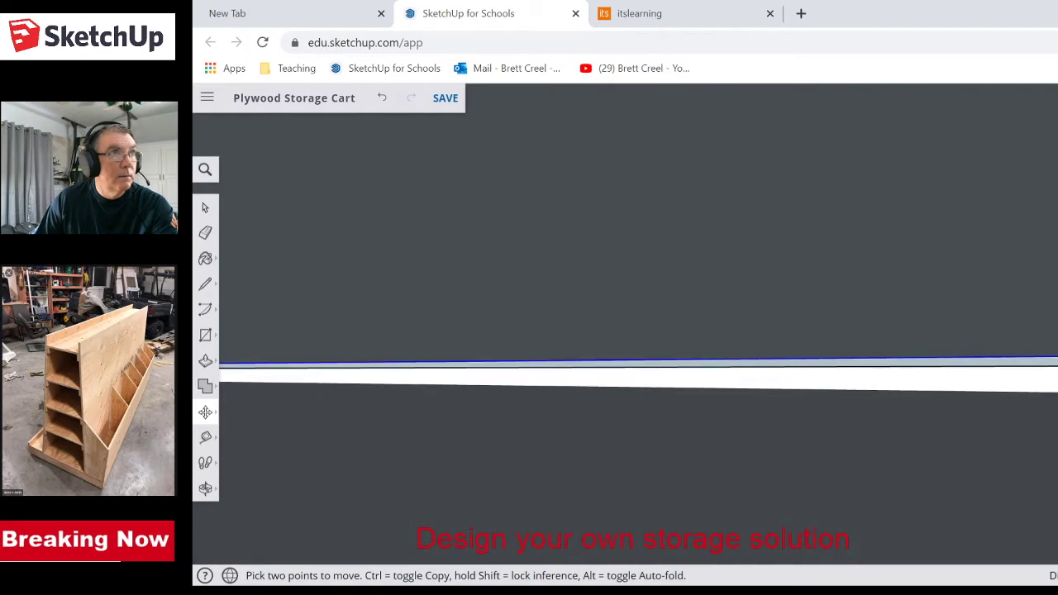
middle_click_drag(628, 314, 628, 363)
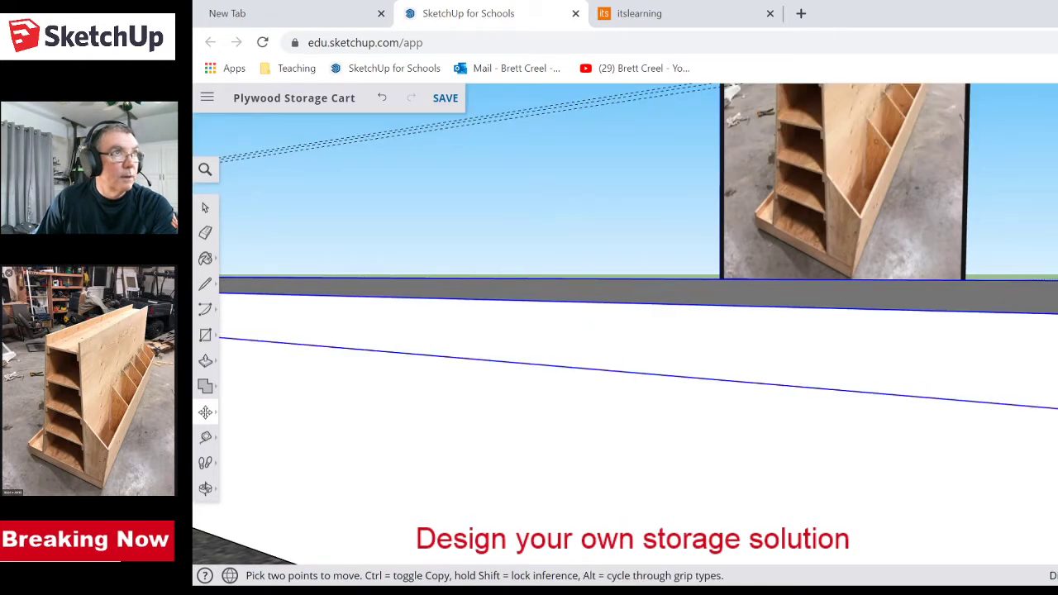
- Examine from the end and the sides how the Base Sheet sits on the base frame
key("o")
left_click_drag(976, 508, 611, 440)
key("m")
key("o")
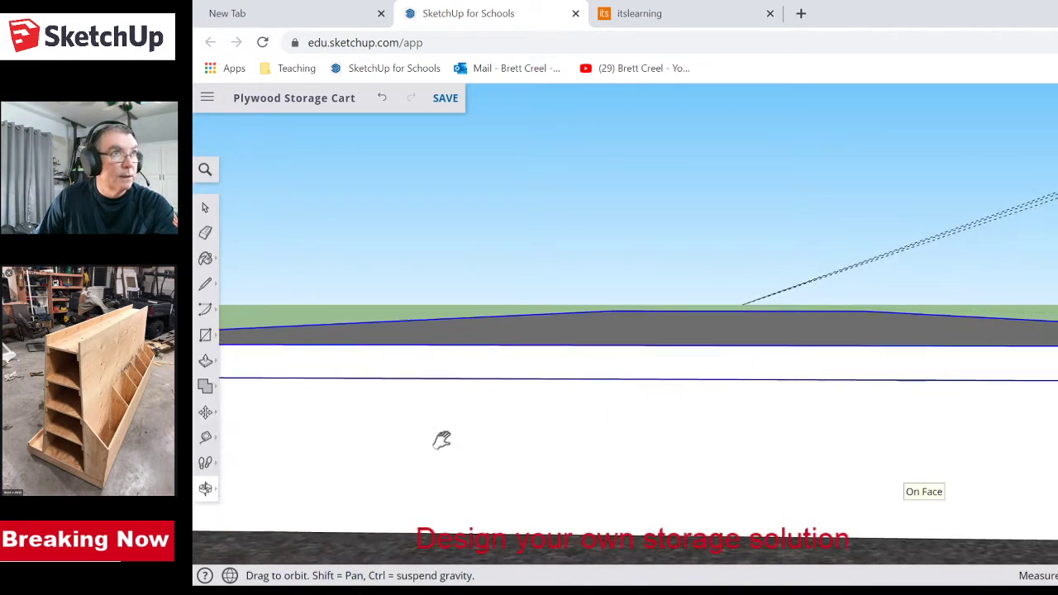
key("m")
scroll(792, 454, "down", 5)
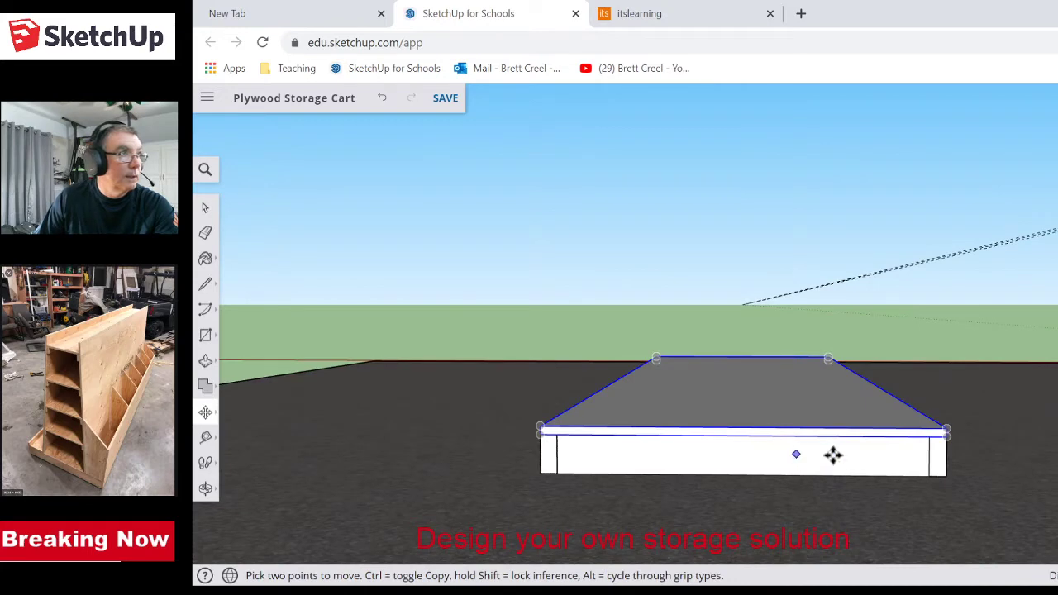
middle_click_drag(965, 461, 1008, 467)
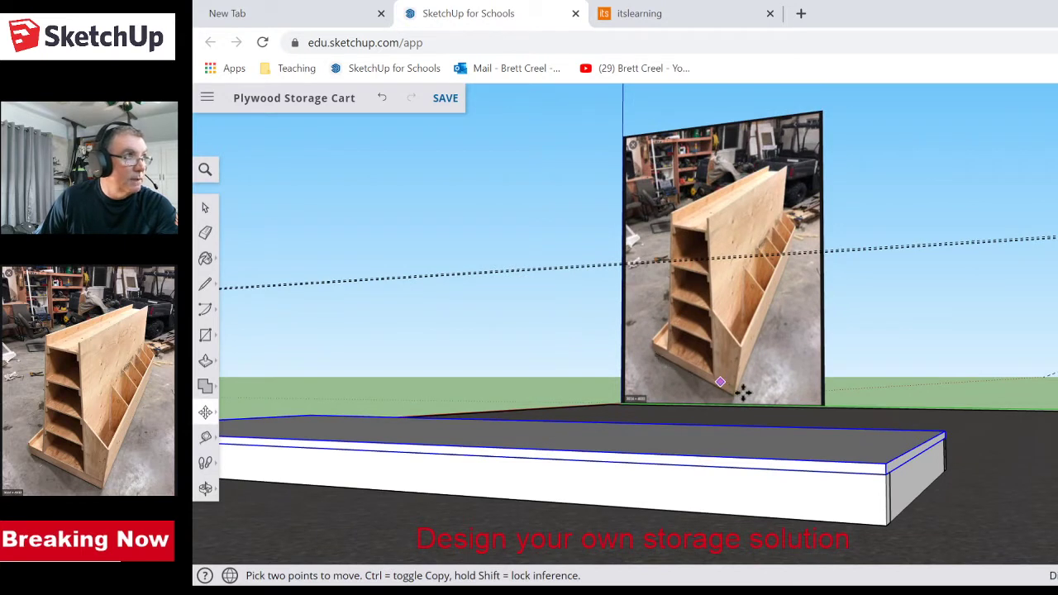
scroll(972, 480, "down", 2)
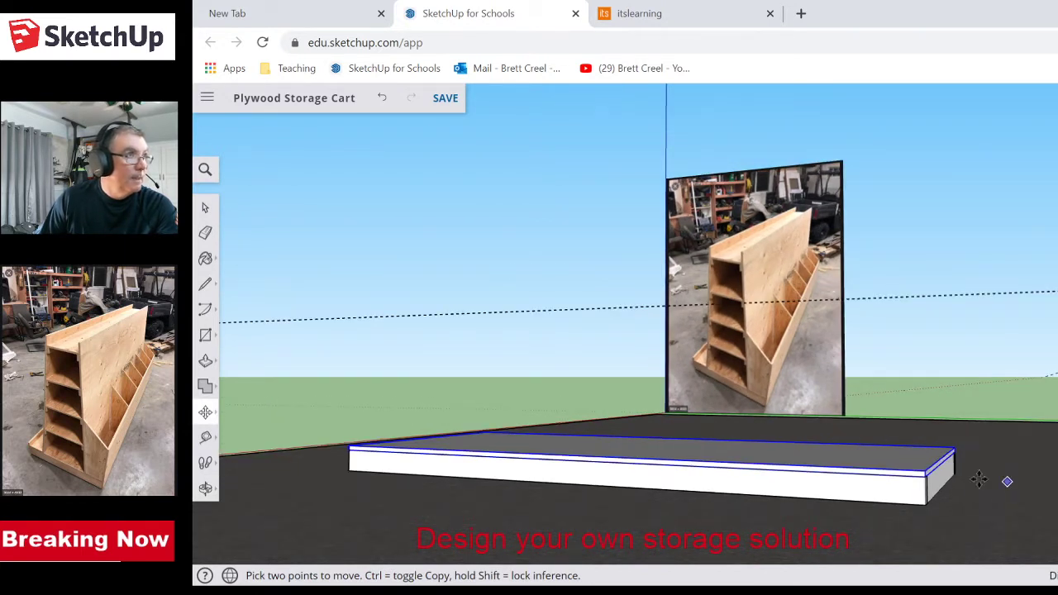
middle_click_drag(1033, 480, 891, 511)
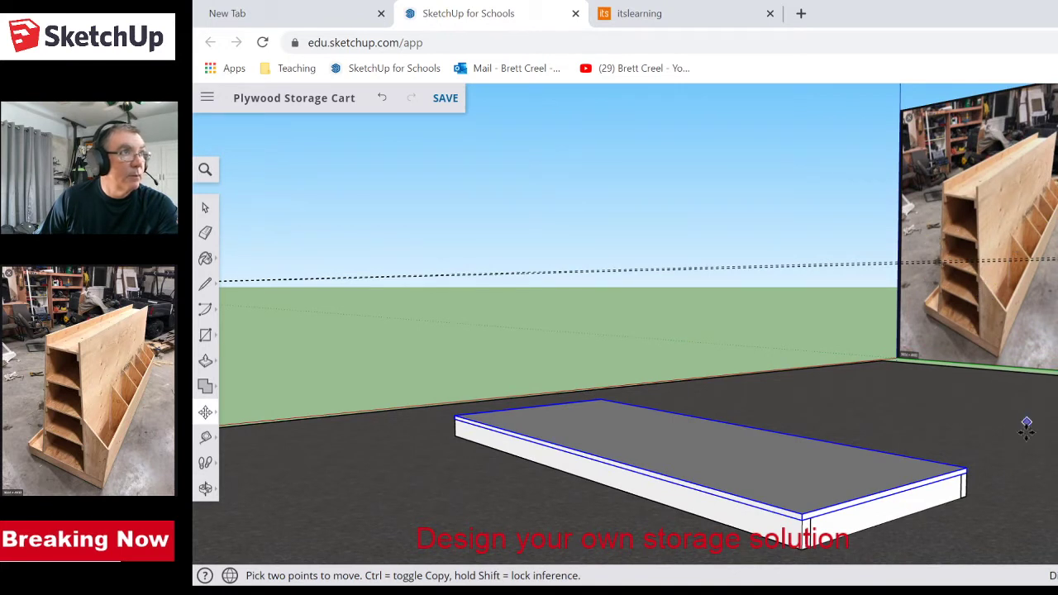
scroll(1024, 456, "down", 2)
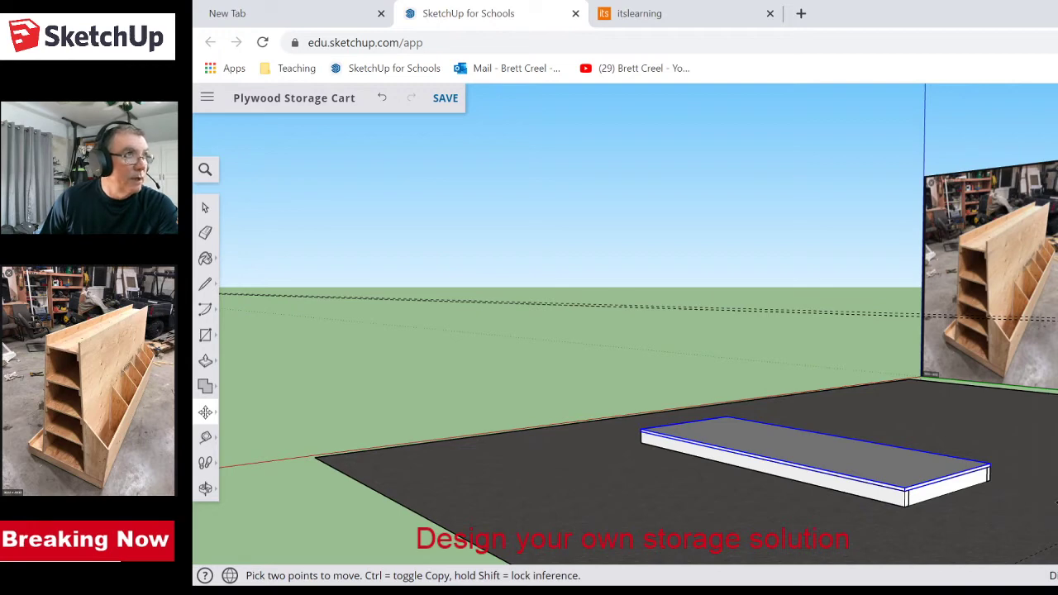
key("o")
left_click_drag(1043, 494, 800, 507)
key("m")
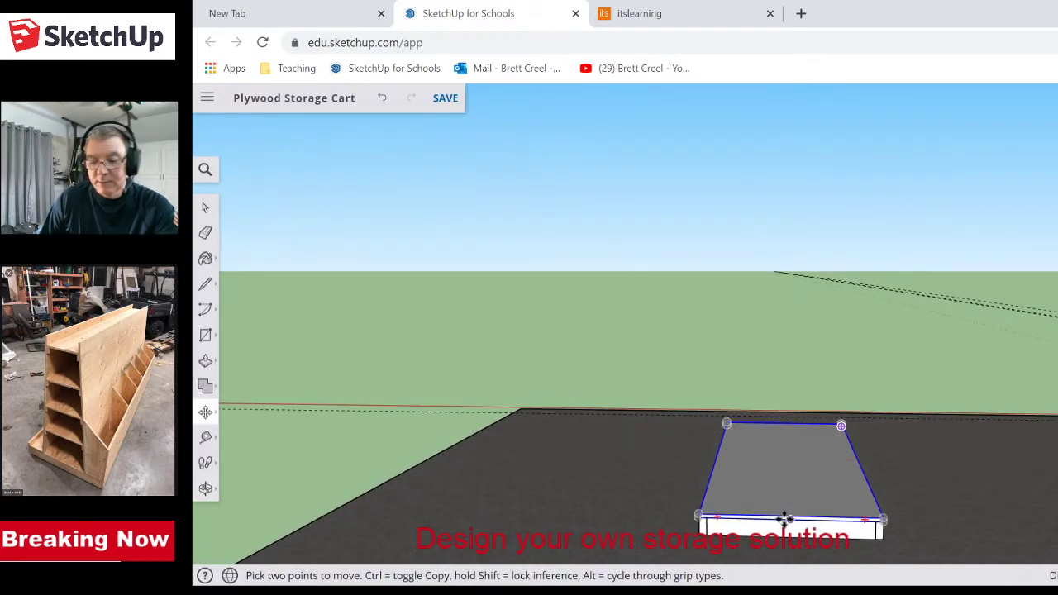
key("o")
left_click_drag(742, 581, 776, 576)
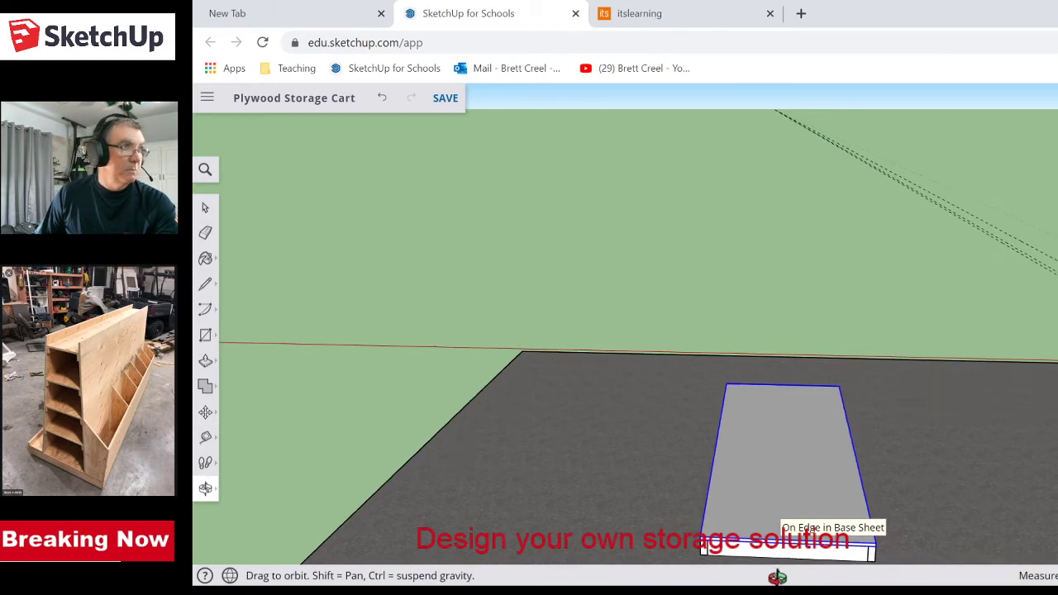
key("m")
key("q")
key("space")
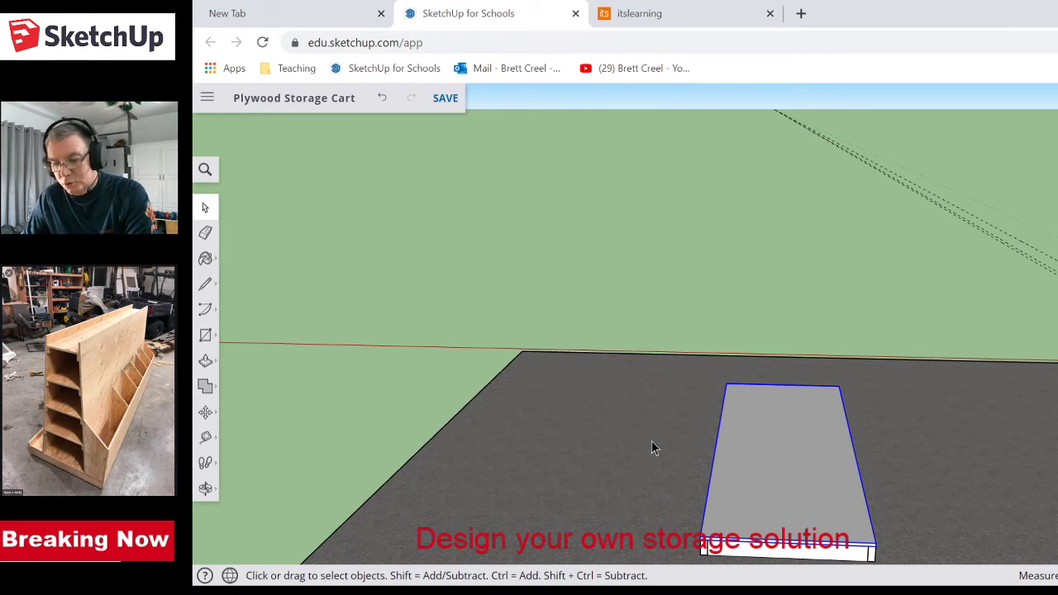
- Place two lengthwise guides on the Base Sheet, one 1' 1 1/2" in from its left long edge and one in from its right long edge
key("t")
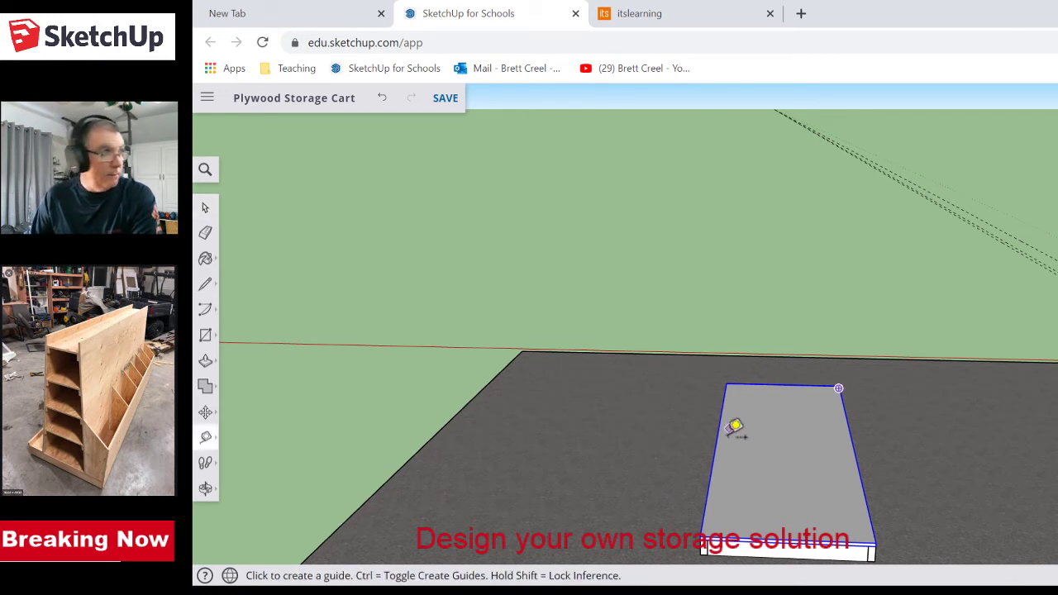
left_click(717, 446)
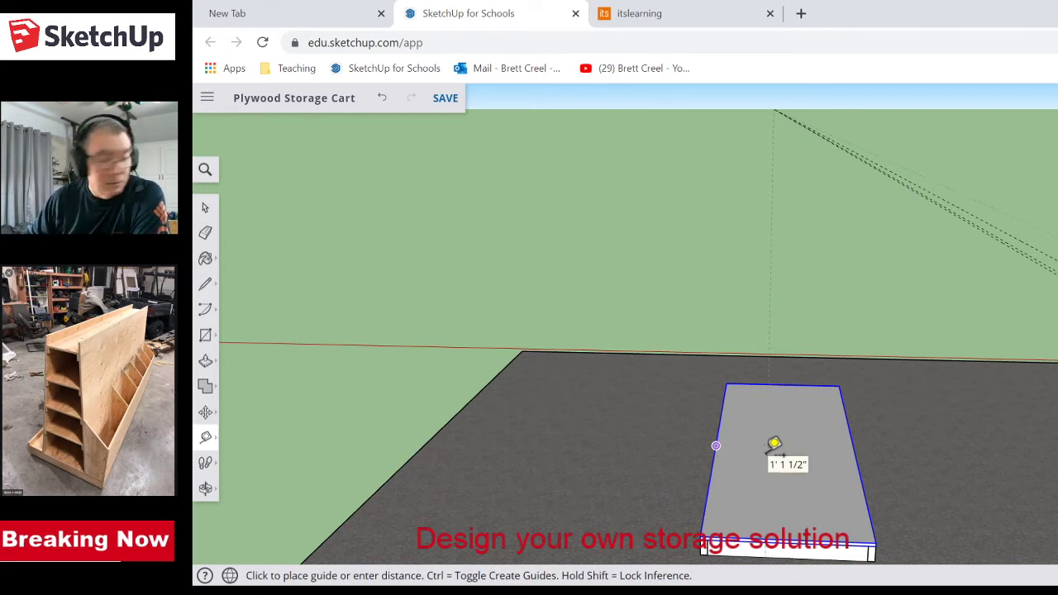
left_click(773, 444)
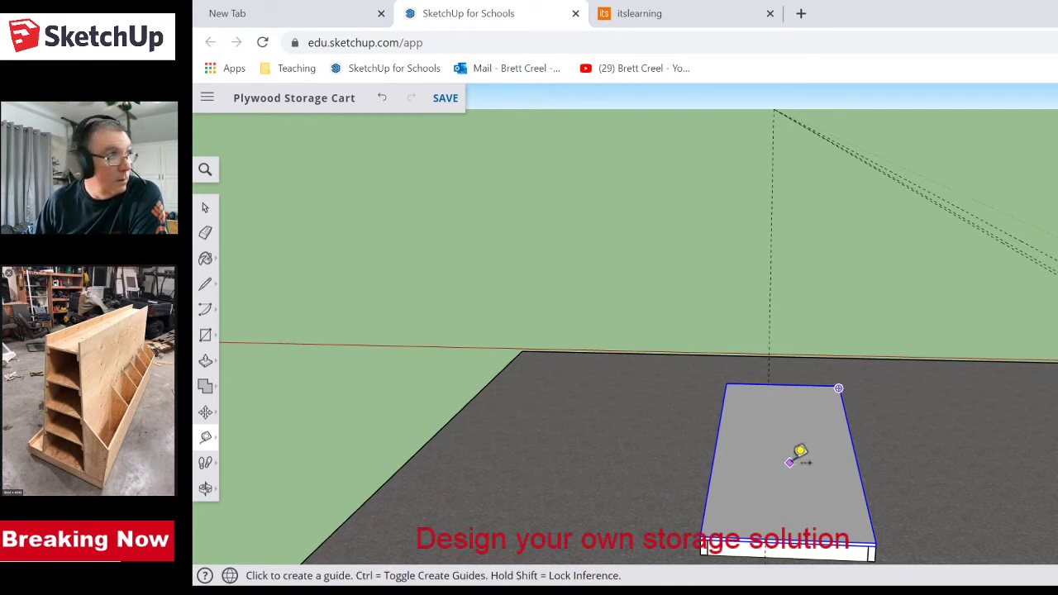
left_click(858, 468)
left_click(807, 468)
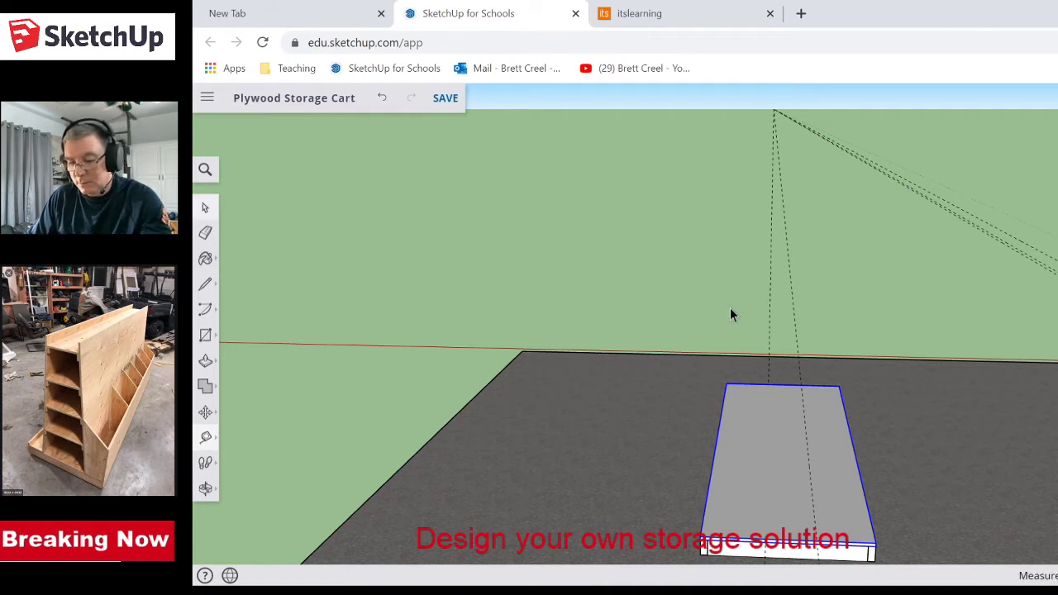
- Erase the left guide on the Base Sheet and replace it with one 1' in from the sheet's left long edge
key("e")
left_click(768, 286)
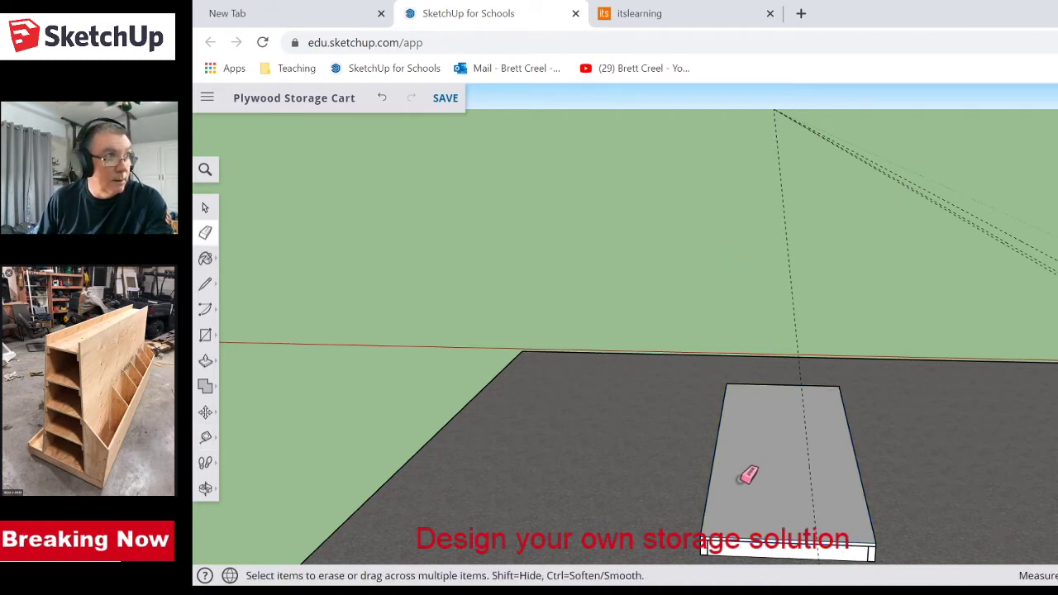
scroll(790, 530, "down", 2)
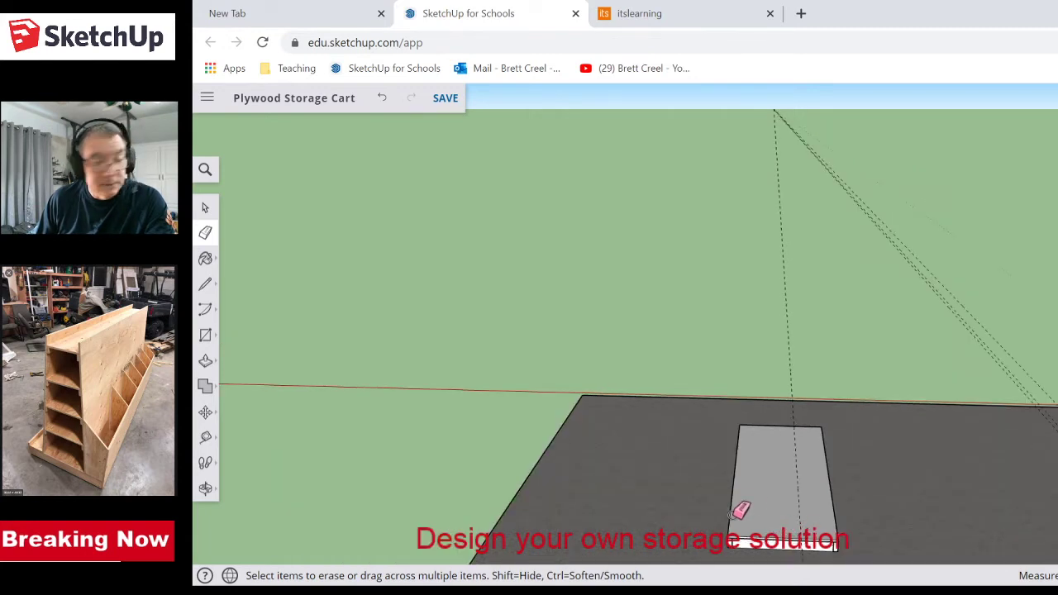
key("space")
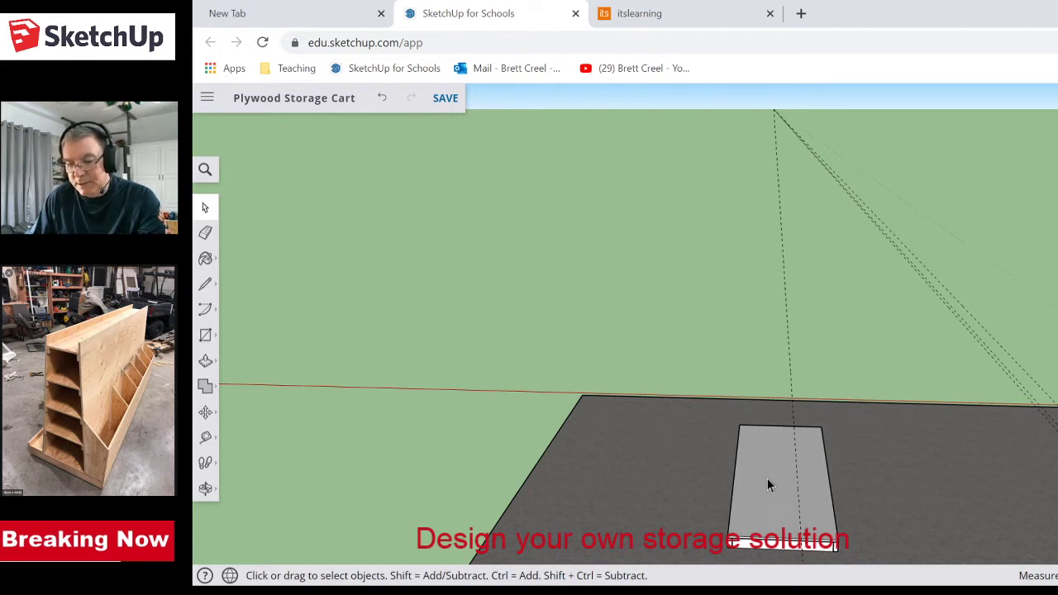
key("t")
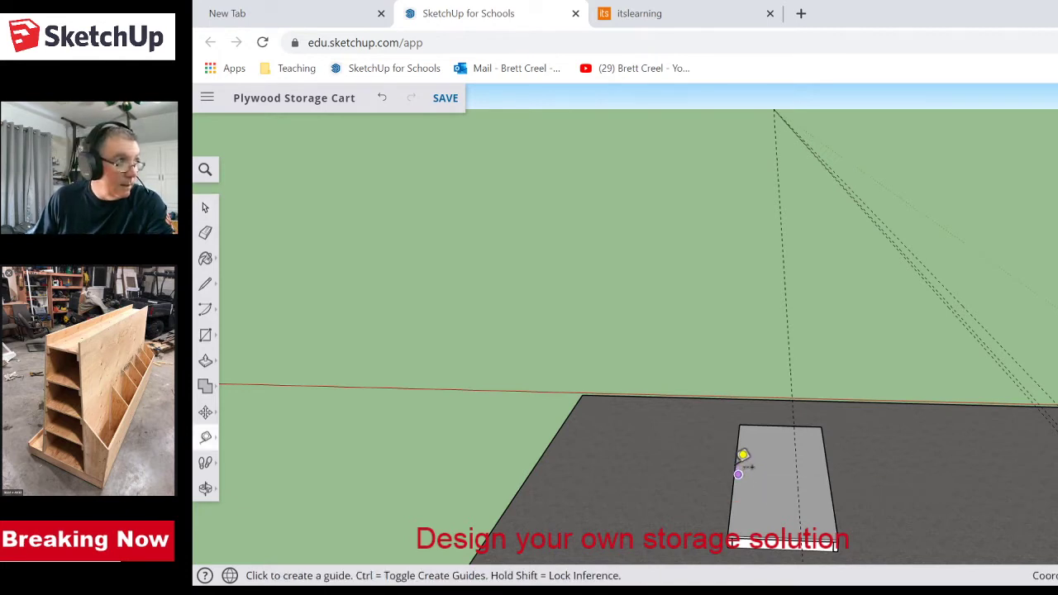
left_click(735, 462)
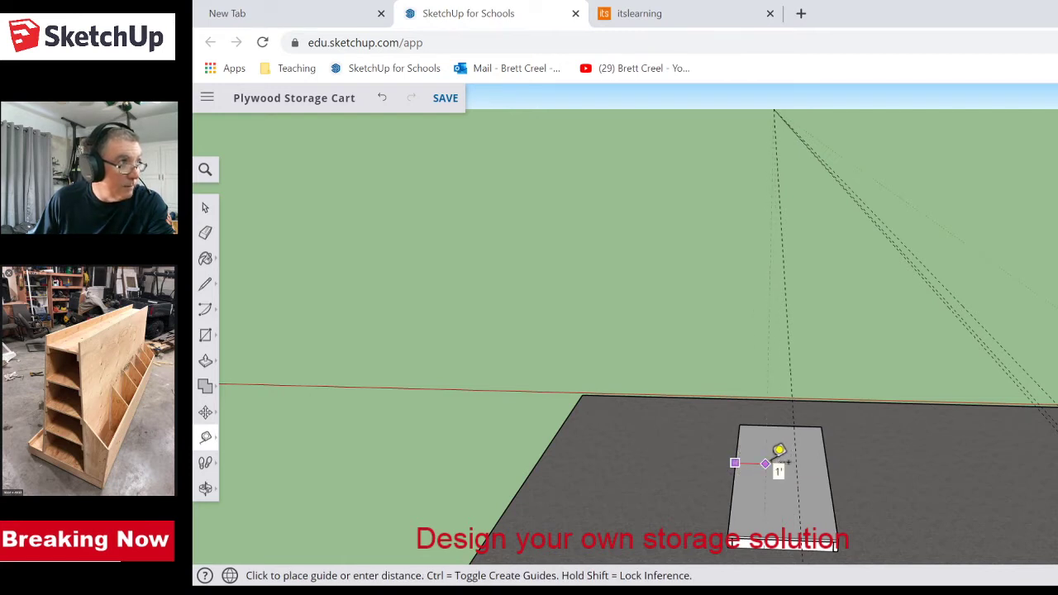
left_click(779, 451)
- Move the outermost board of the lumber row by its lower end corner onto the Base Sheet, where the right guide meets the end edge
scroll(949, 513, "down", 3)
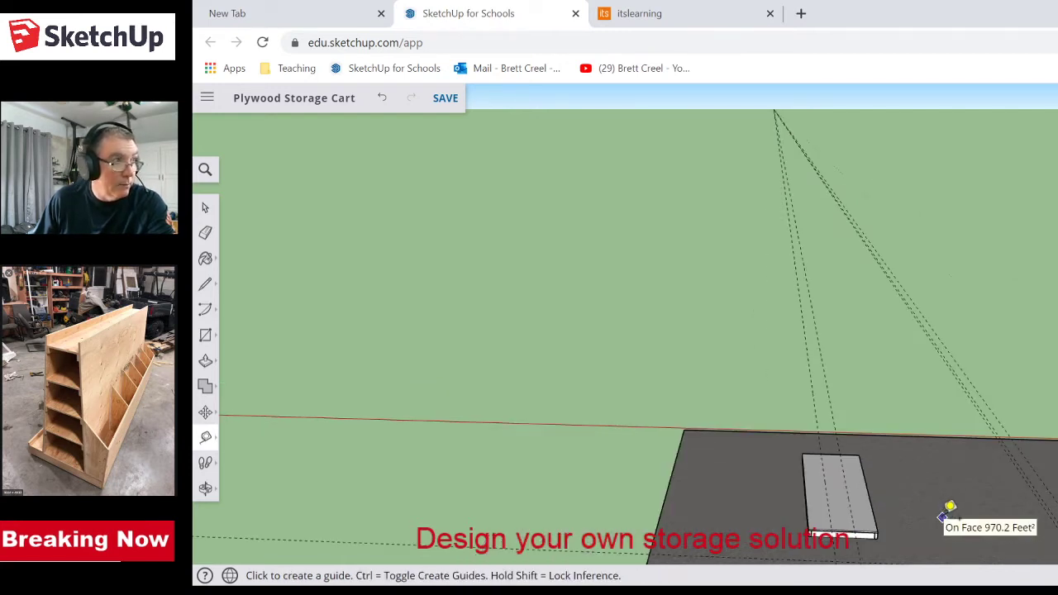
middle_click_drag(944, 537, 892, 410)
scroll(905, 511, "down", 2)
scroll(898, 408, "up", 6)
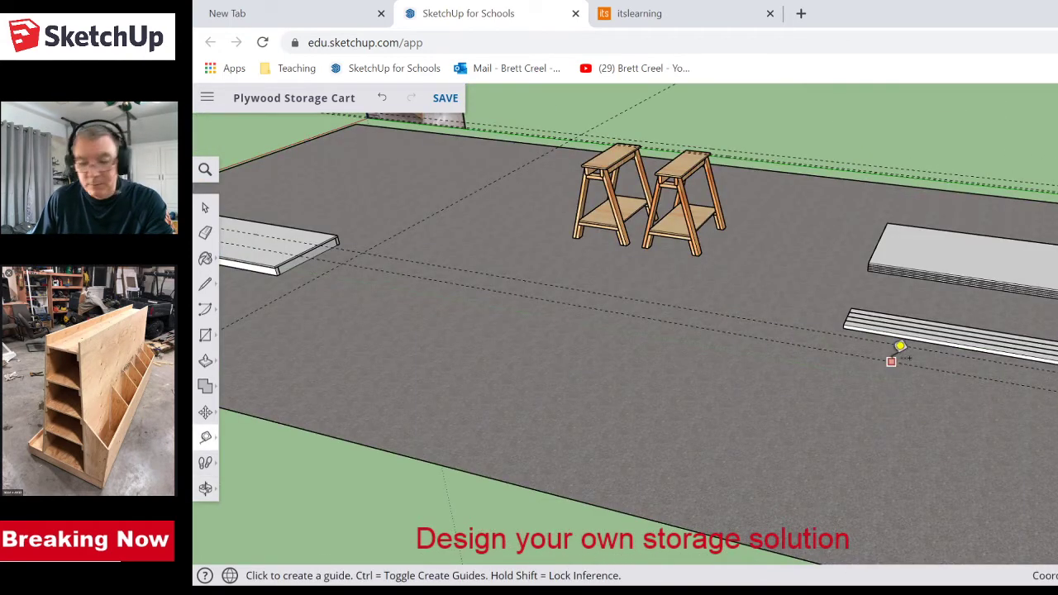
key("space")
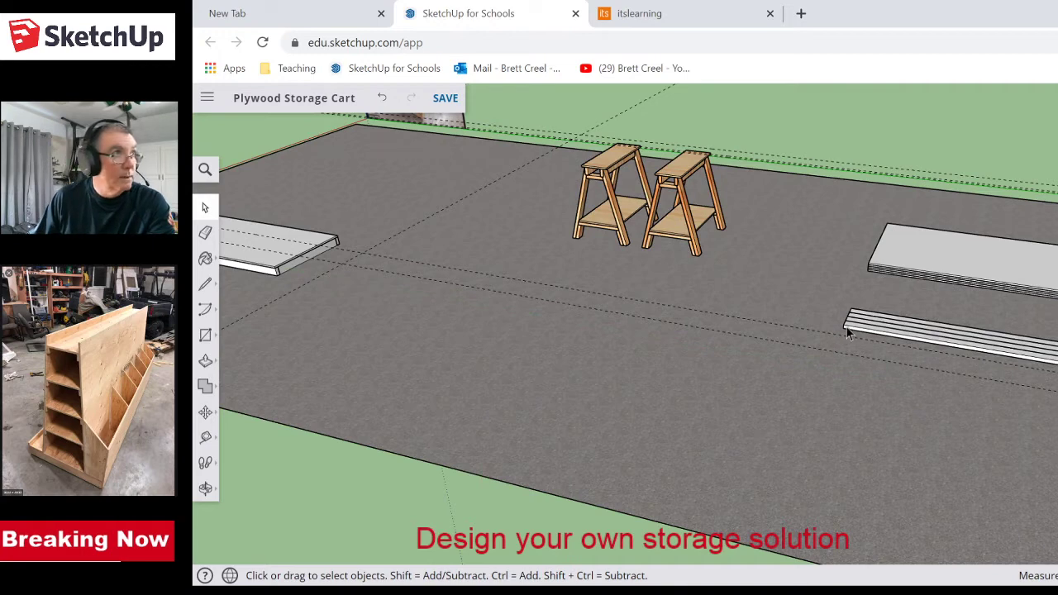
left_click(848, 332)
middle_click_drag(695, 424, 795, 416)
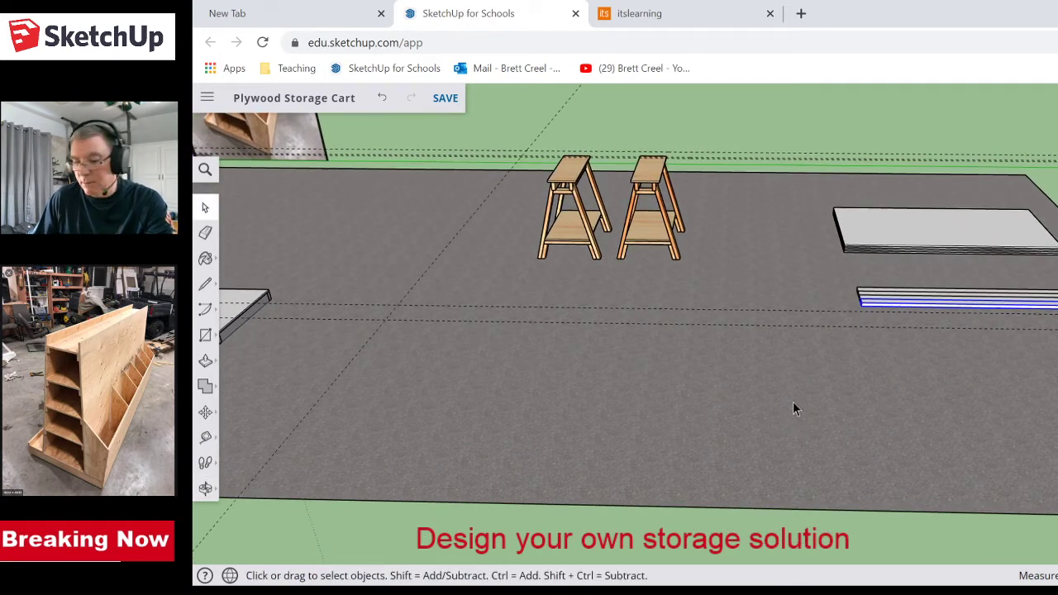
key("m")
scroll(868, 322, "up", 5)
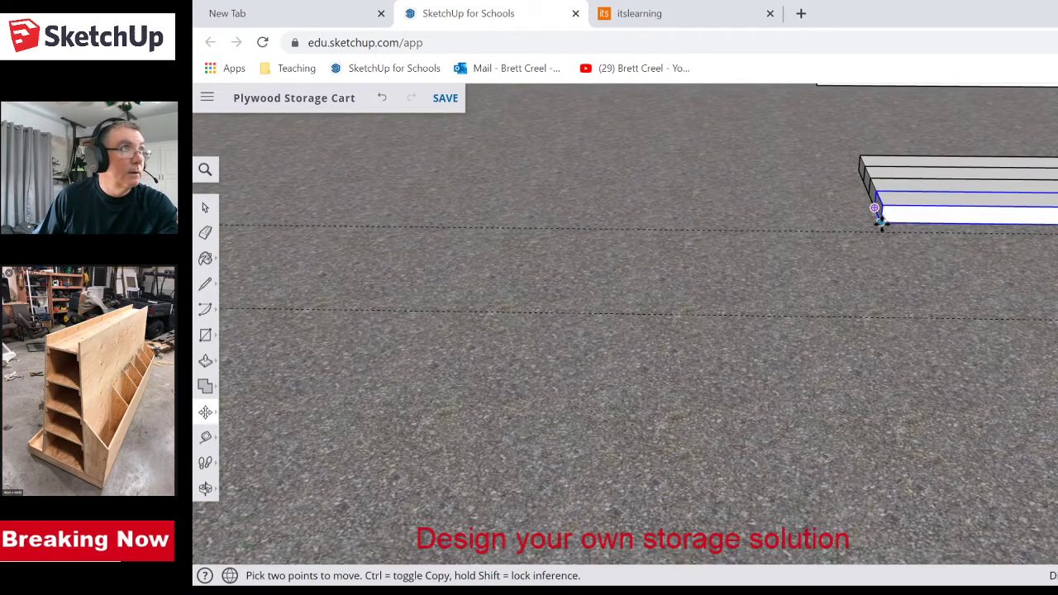
left_click(874, 206)
scroll(533, 365, "down", 4)
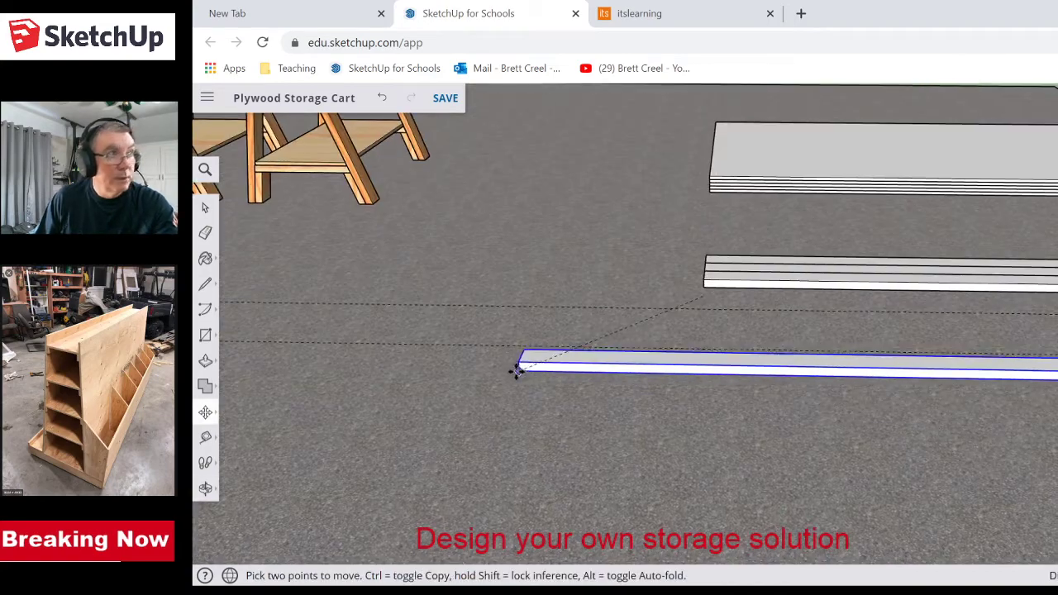
middle_click_drag(496, 378, 574, 414)
middle_click_drag(435, 421, 621, 328)
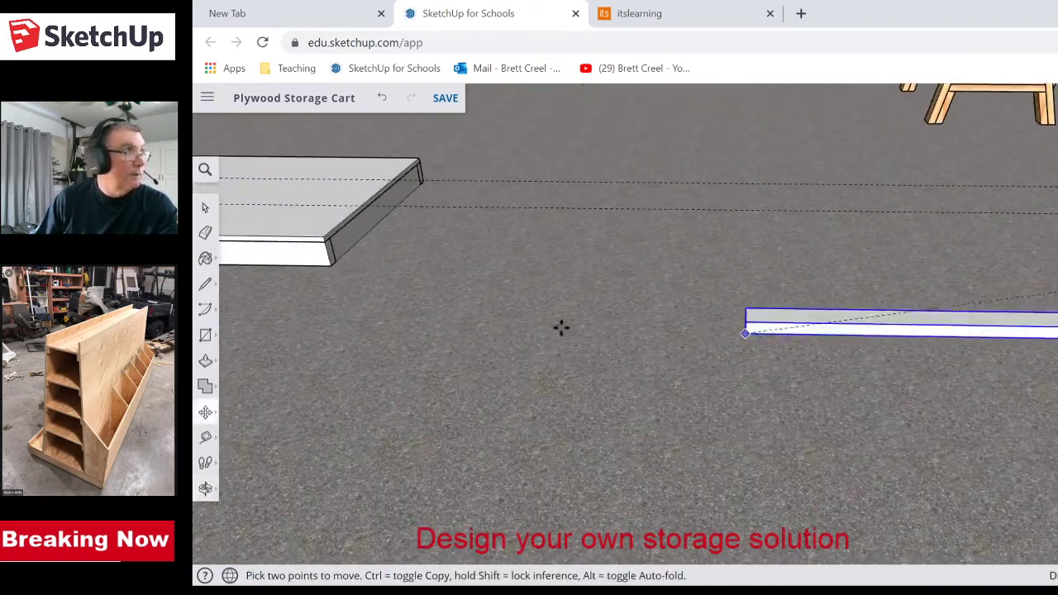
middle_click_drag(302, 335, 563, 331)
scroll(455, 260, "up", 5)
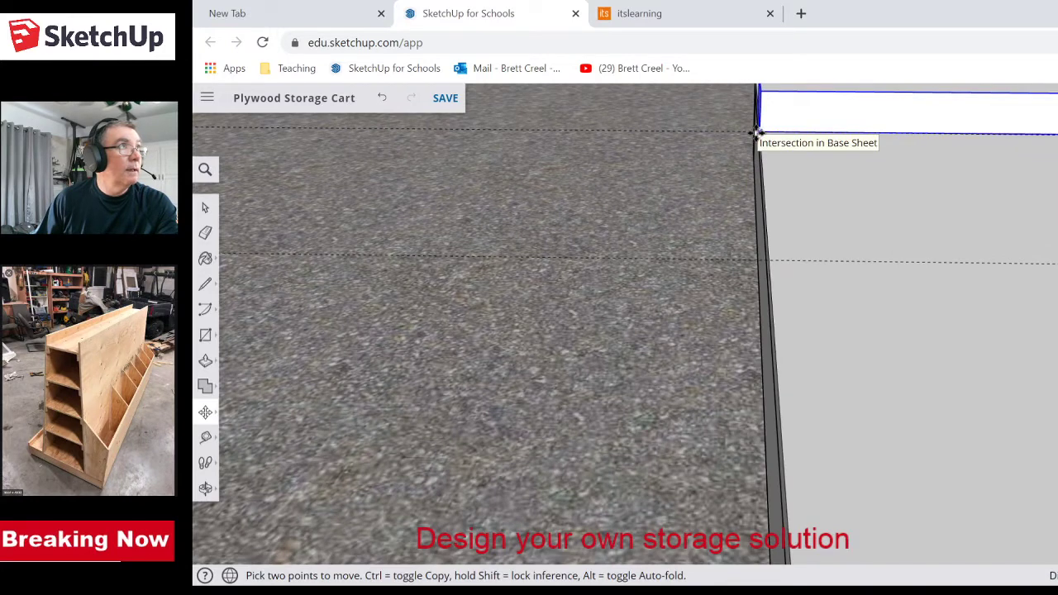
left_click(769, 258)
- Copy the board by its lower outer corner along the Base Sheet's end edge to the left guide, so both boards lie between the guides
middle_click_drag(651, 310, 881, 352)
middle_click_drag(967, 292, 987, 251)
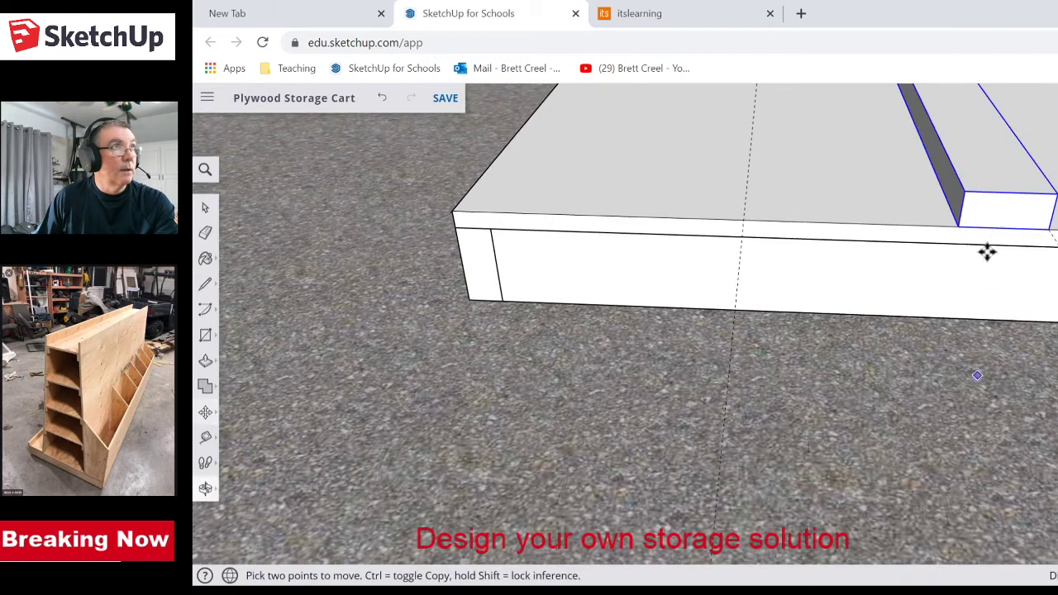
left_click(957, 222)
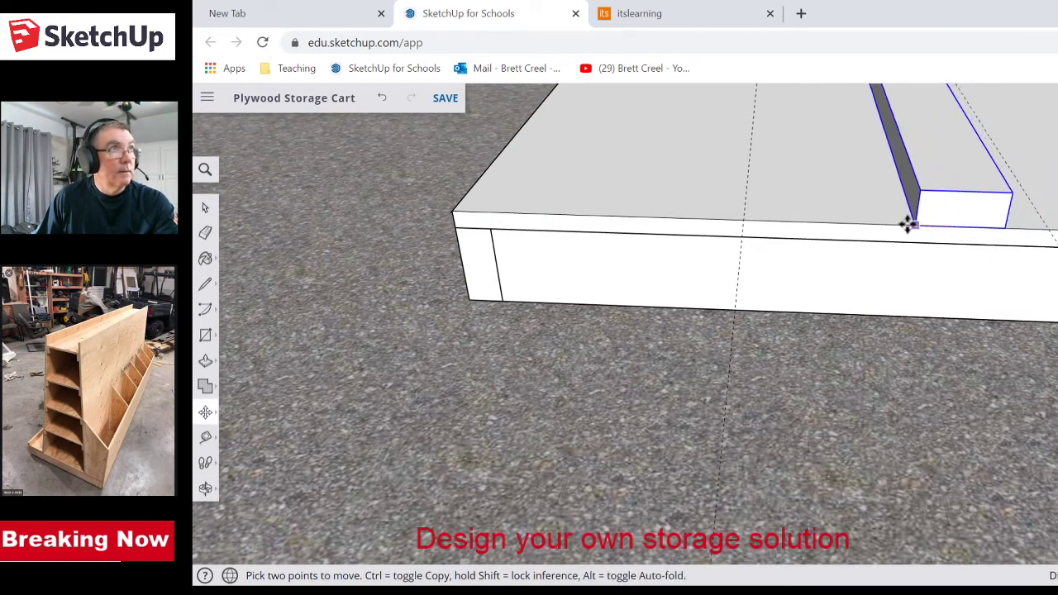
key("ctrl")
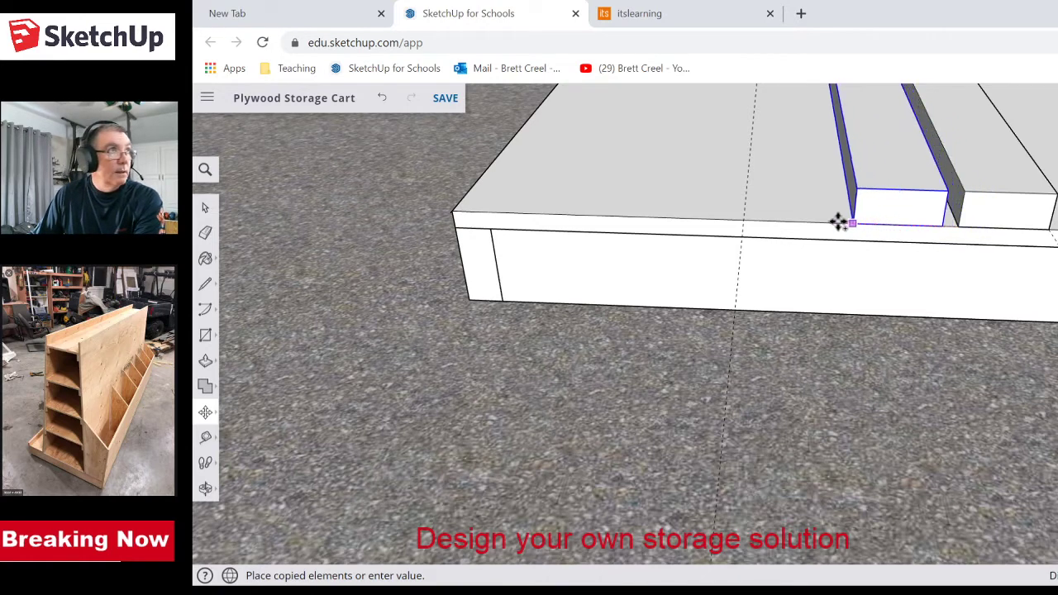
left_click(741, 220)
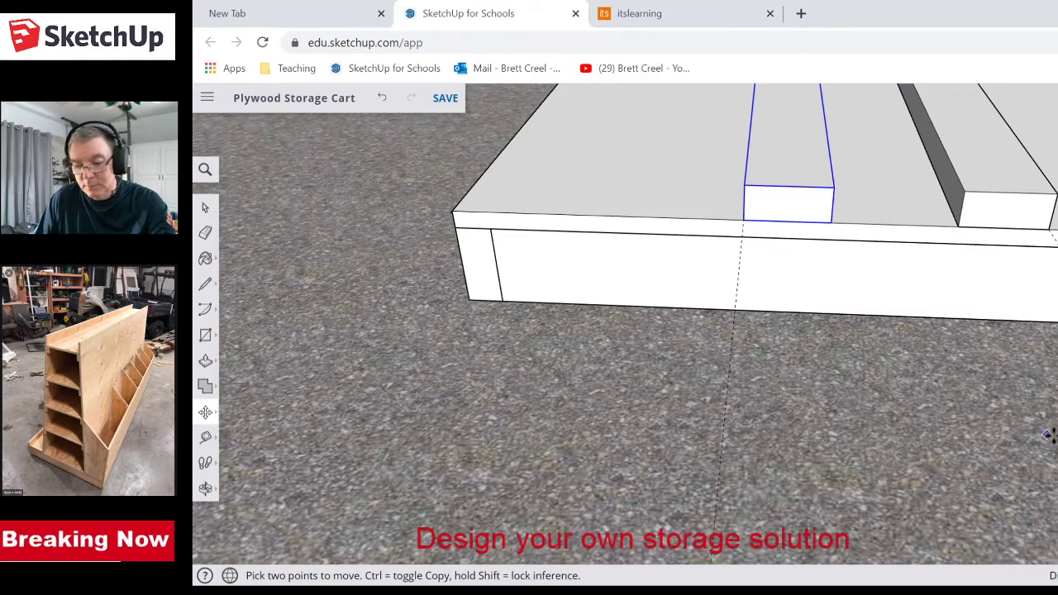
- Move the top plywood sheet by its corner off the stack, past the lumber row, to an open spot beyond the paved floor
middle_click_drag(1051, 435, 689, 462)
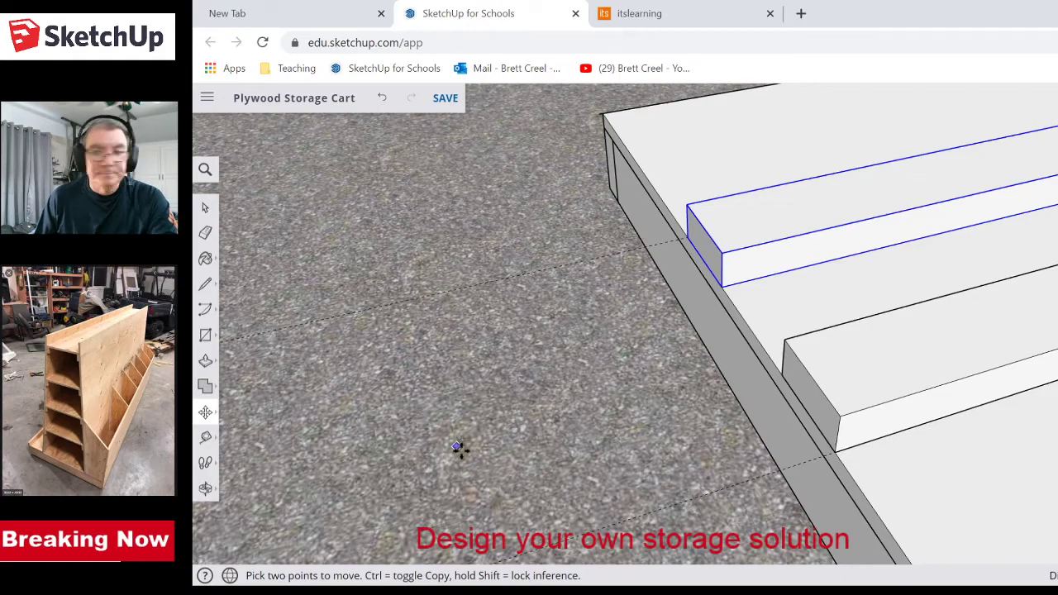
middle_click_drag(471, 449, 699, 467)
scroll(755, 449, "down", 5)
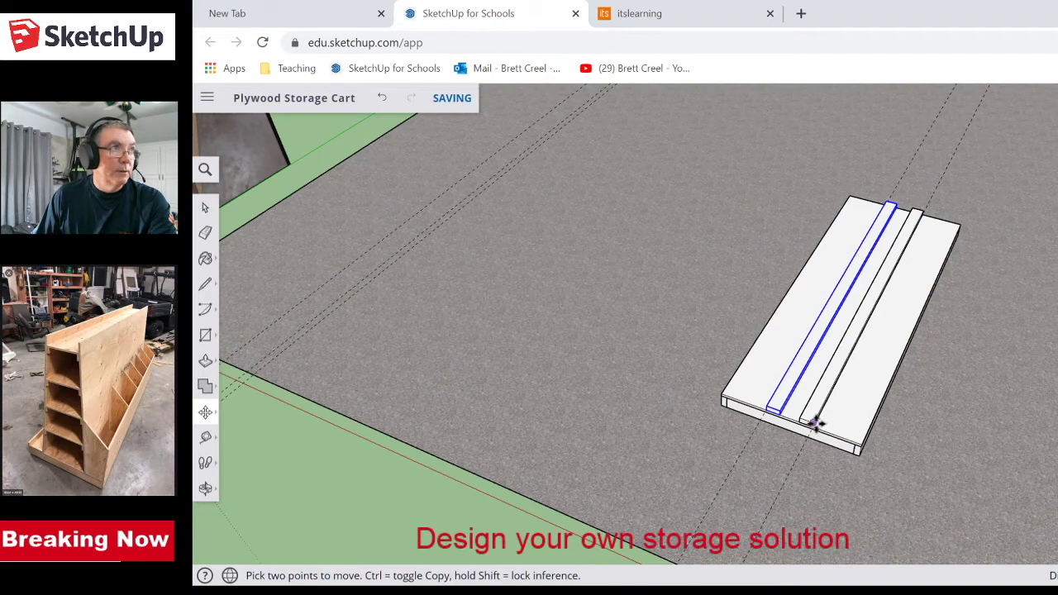
middle_click_drag(762, 447, 885, 335)
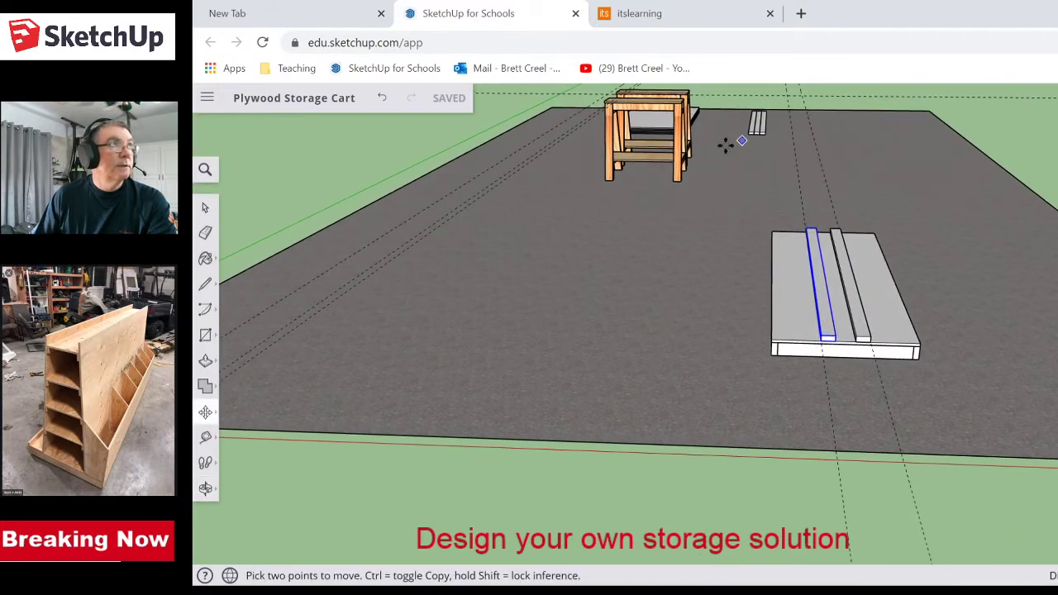
scroll(742, 140, "up", 5)
scroll(688, 146, "down", 2)
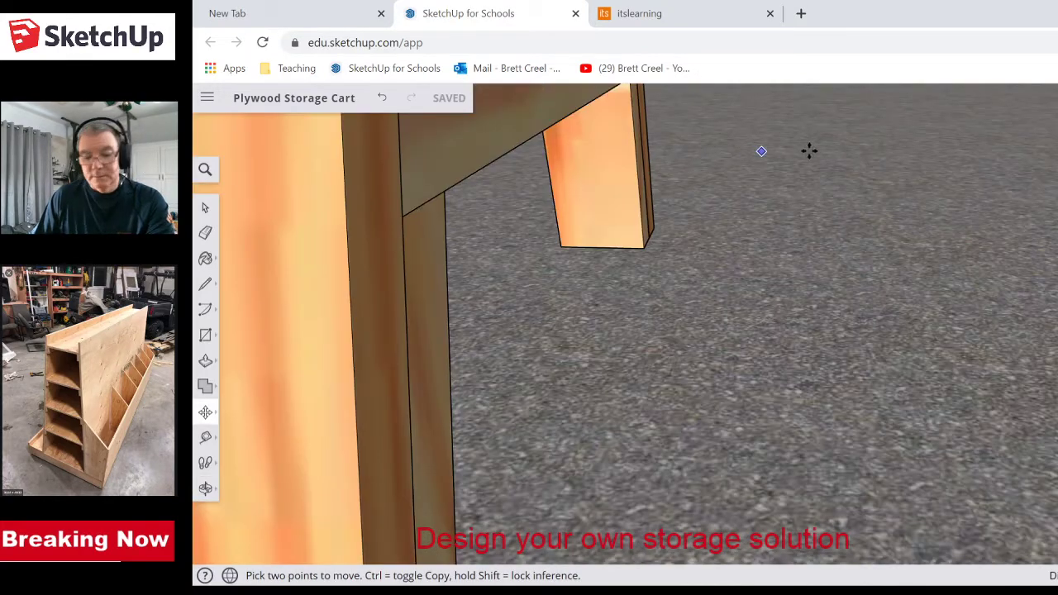
middle_click_drag(818, 151, 626, 300)
scroll(596, 272, "up", 5)
scroll(597, 271, "down", 4)
middle_click_drag(614, 136, 544, 284)
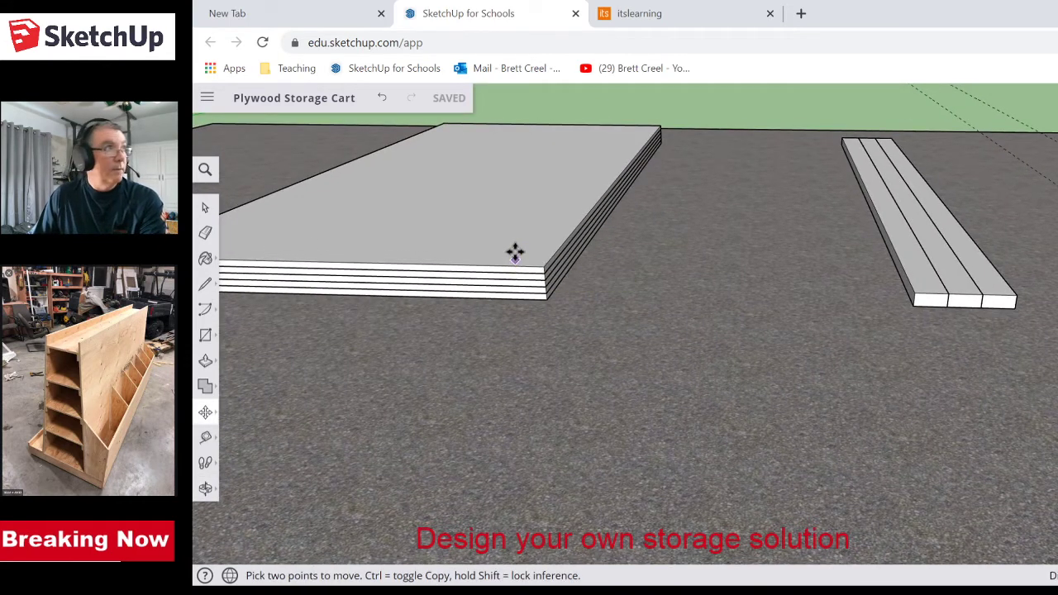
key("space")
left_click(513, 258)
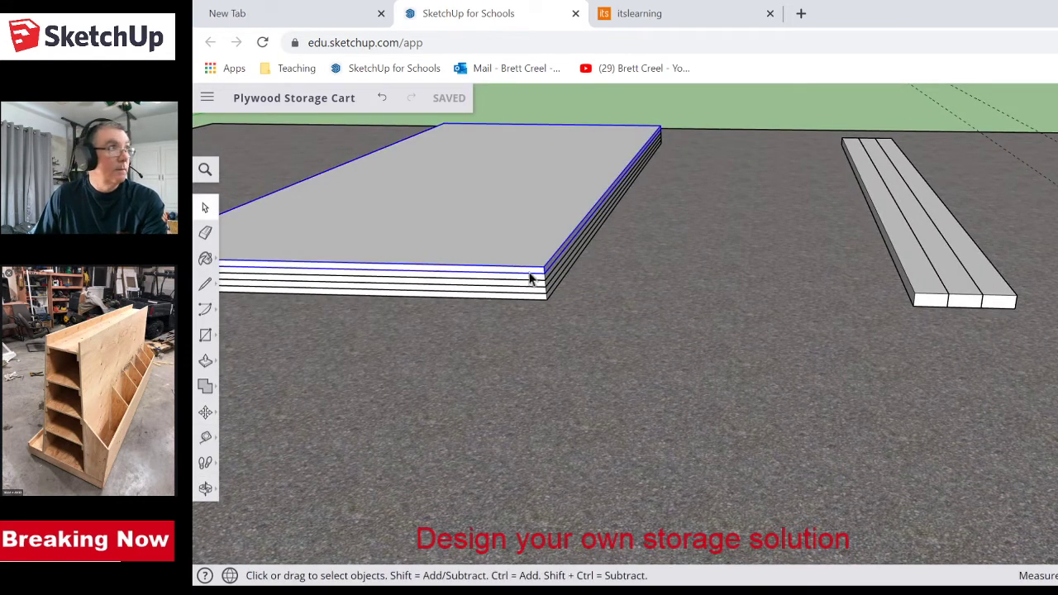
key("m")
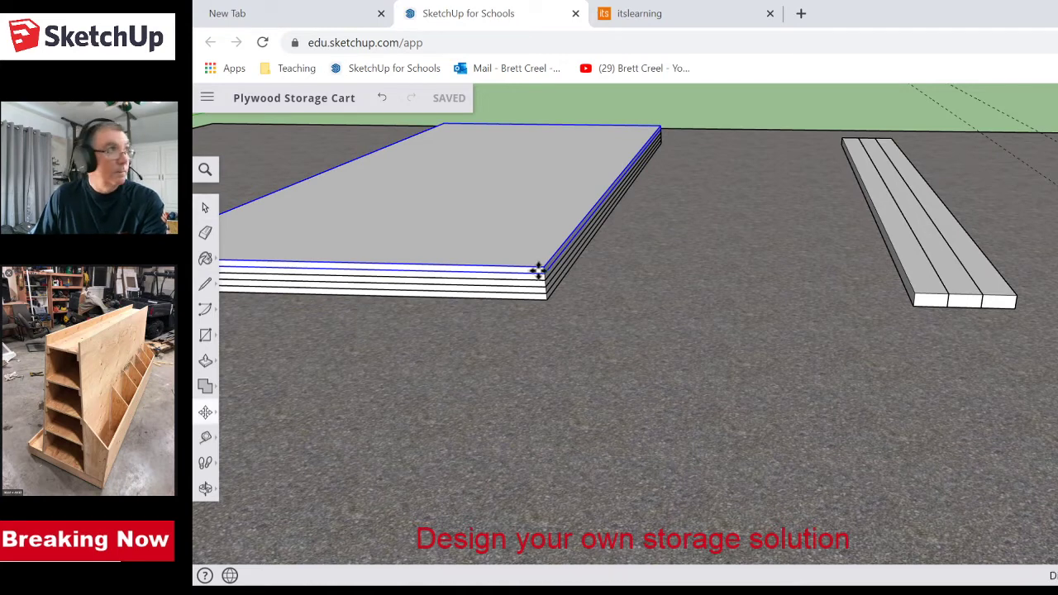
left_click(545, 269)
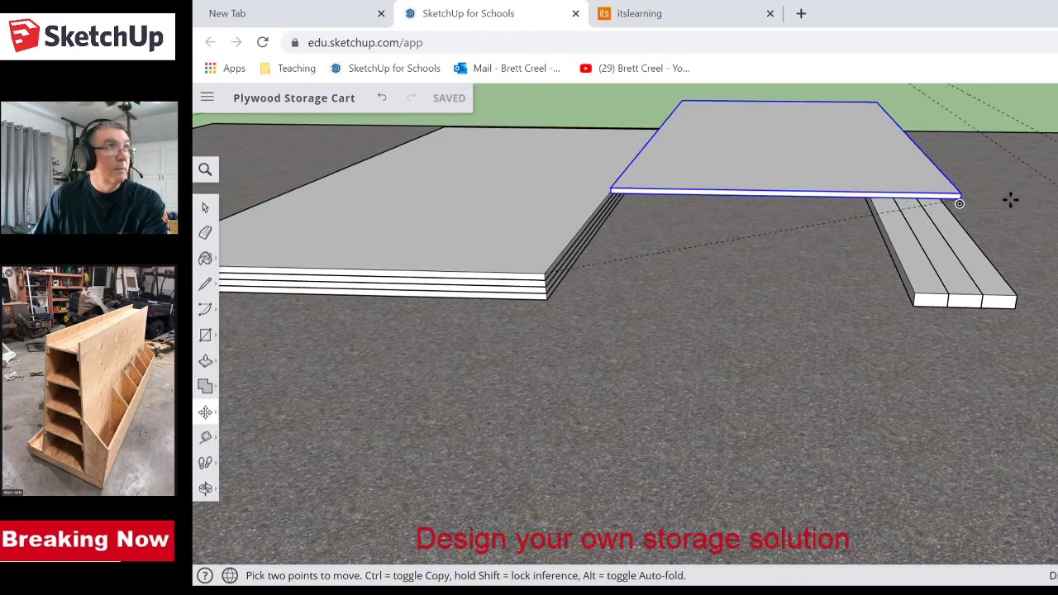
scroll(1043, 206, "down", 5)
scroll(1043, 206, "down", 8)
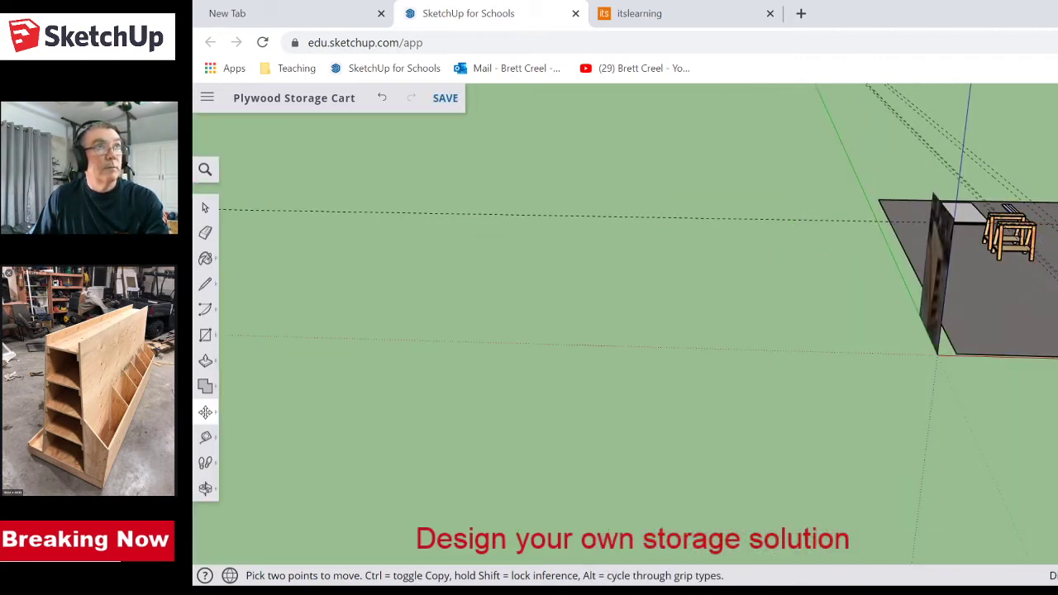
- Rotate the loose plywood sheet from lying flat so that it stands upright on its long edge
scroll(961, 263, "up", 10)
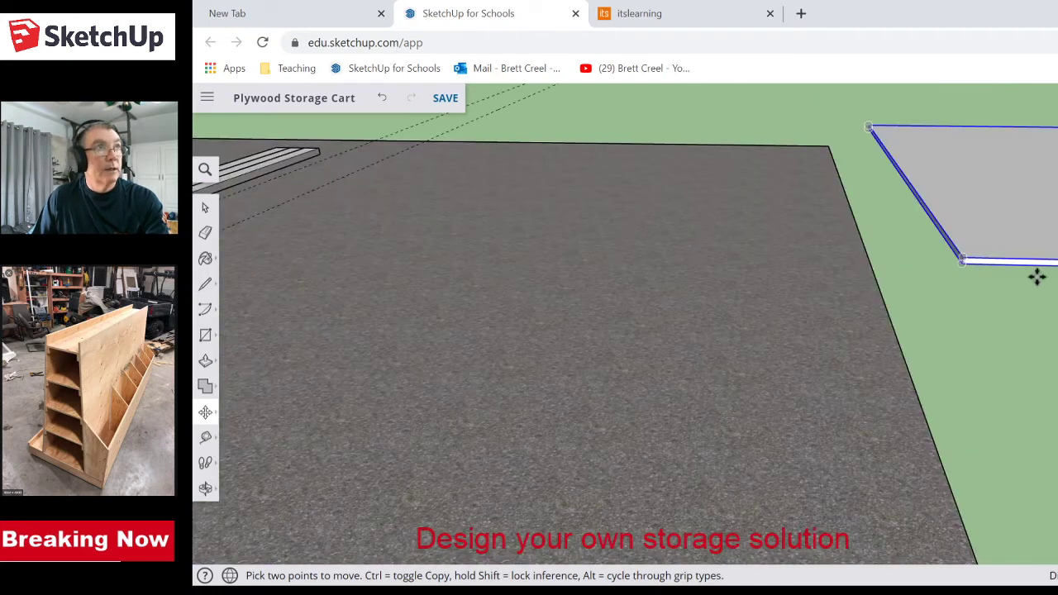
scroll(1043, 274, "up", 4)
key("q")
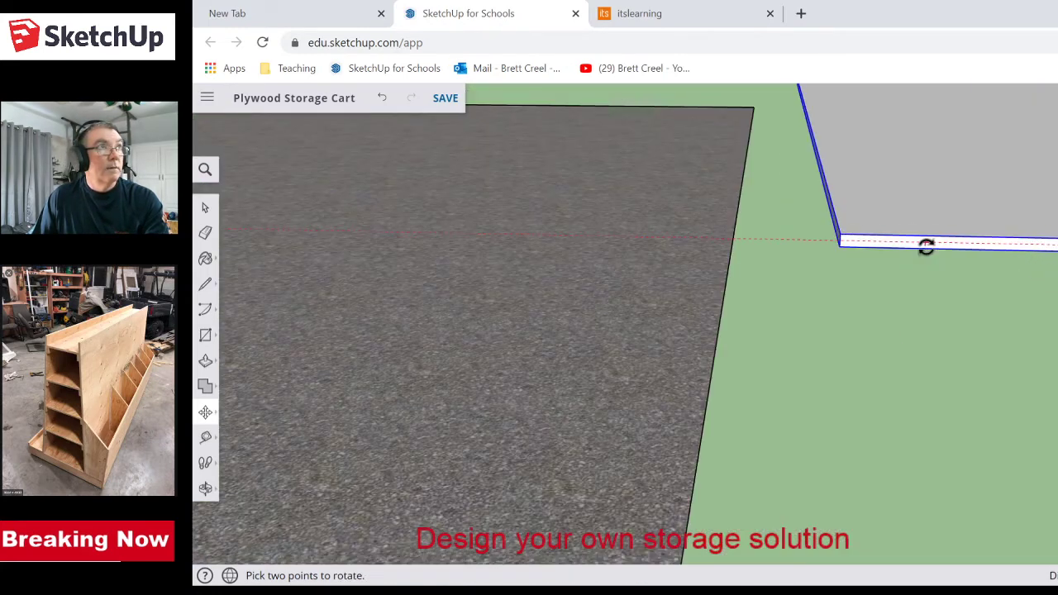
left_click_drag(924, 245, 1048, 494)
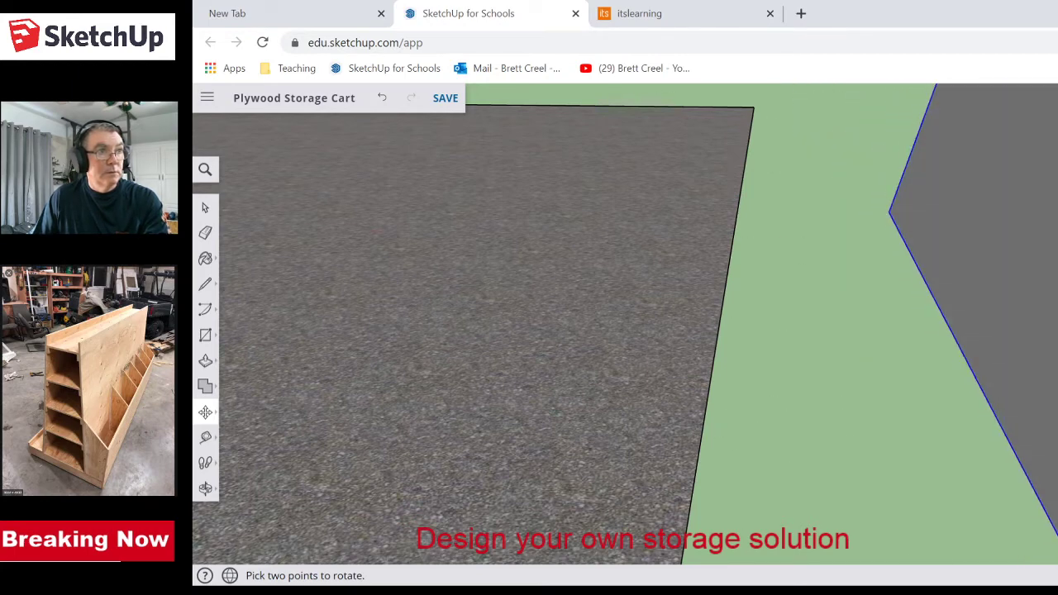
key("m")
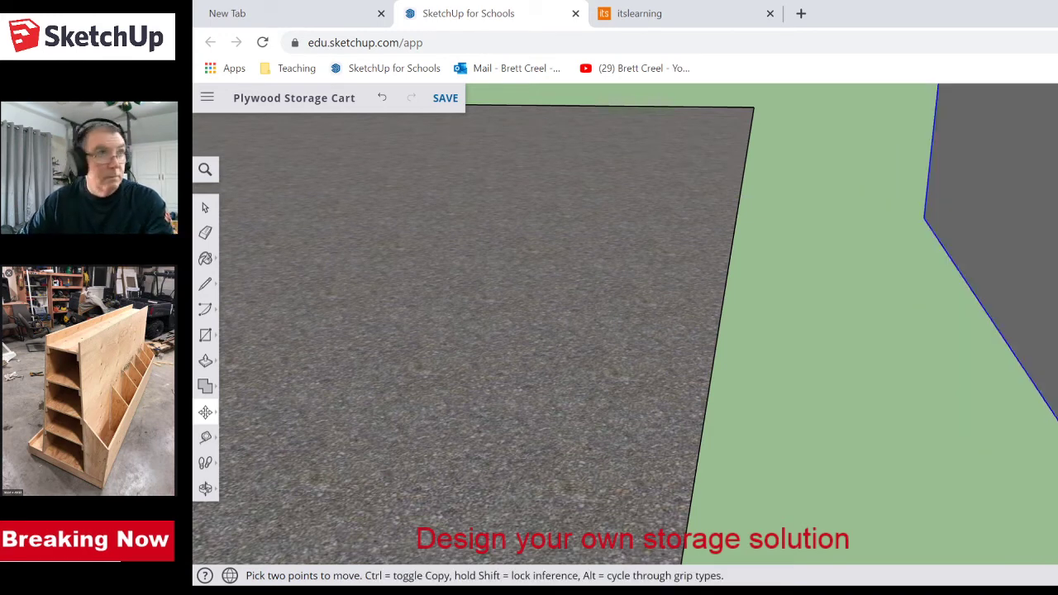
scroll(1014, 442, "down", 5)
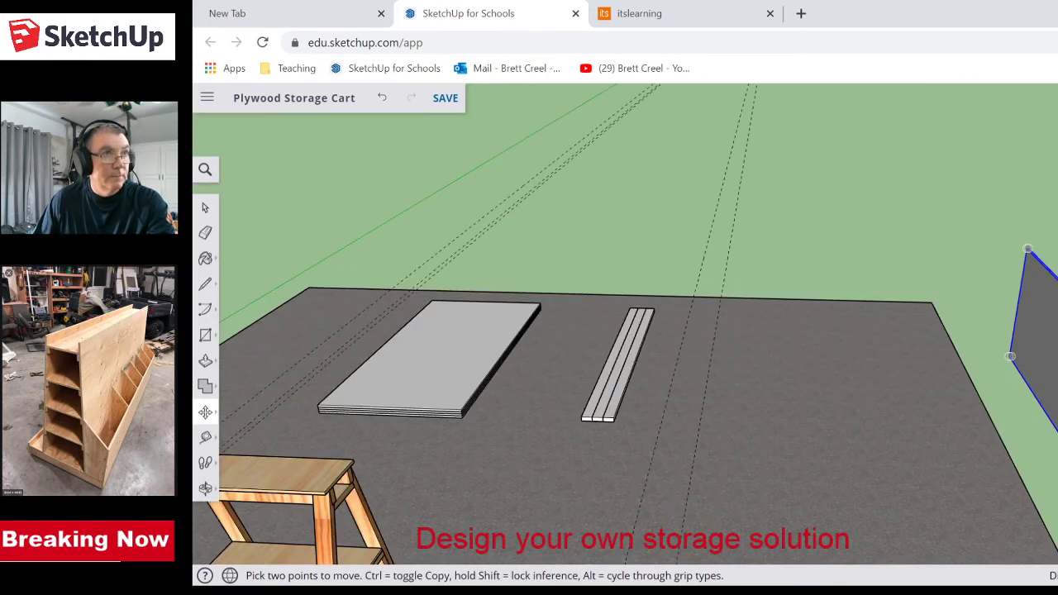
- Make the upright plywood sheet beyond the paved floor a component with the definition name Side
scroll(1033, 446, "down", 3)
scroll(992, 494, "down", 3)
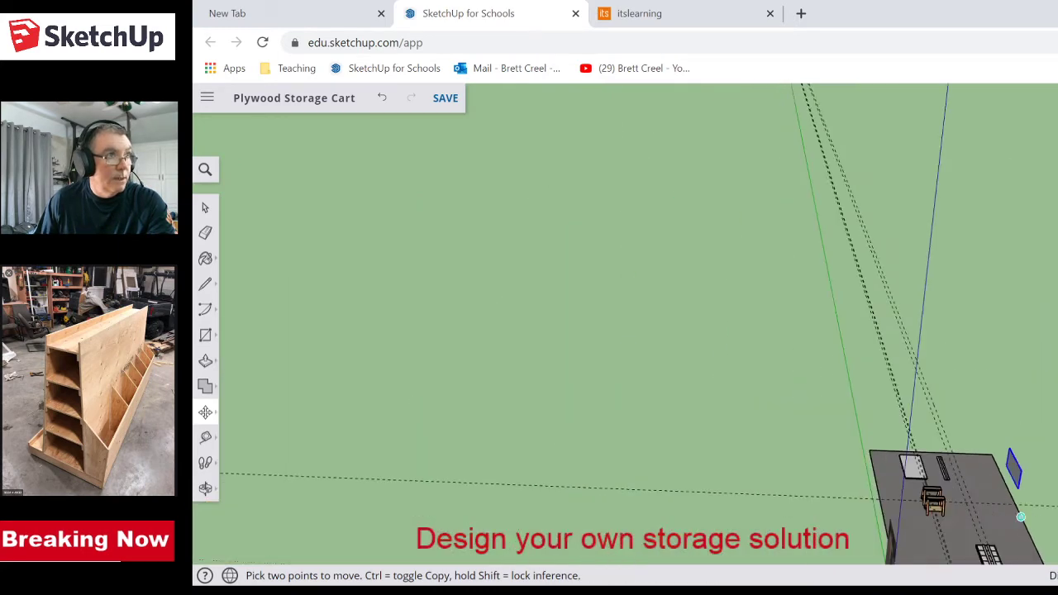
middle_click_drag(1043, 503, 884, 410)
scroll(883, 405, "up", 6)
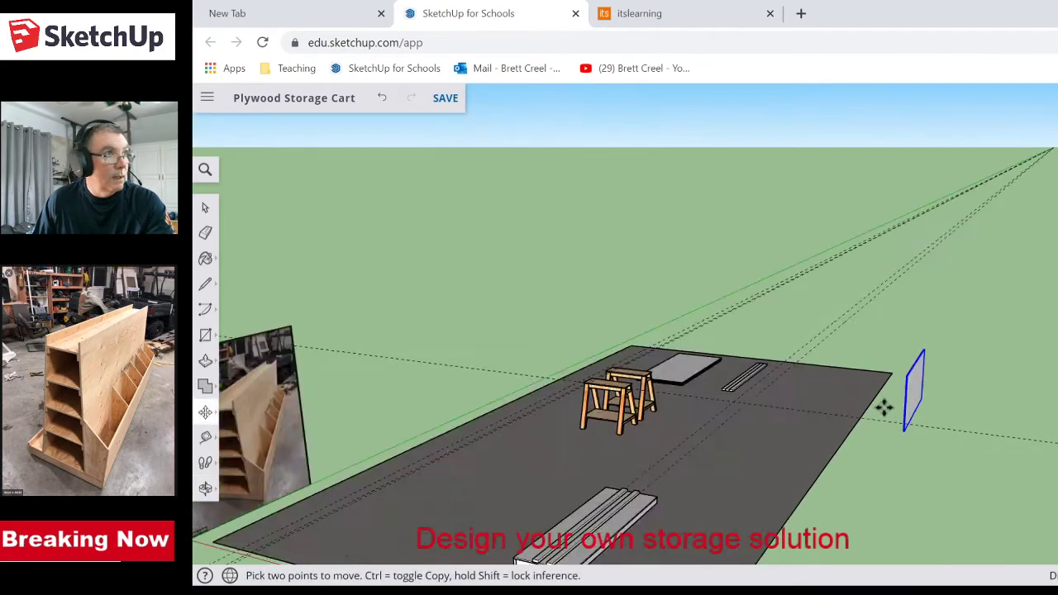
scroll(1029, 494, "down", 3)
mouse_move(1030, 491)
middle_mouse_down()
mouse_move(1011, 498)
mouse_move(1011, 463)
mouse_move(1026, 467)
mouse_move(1022, 477)
middle_mouse_up()
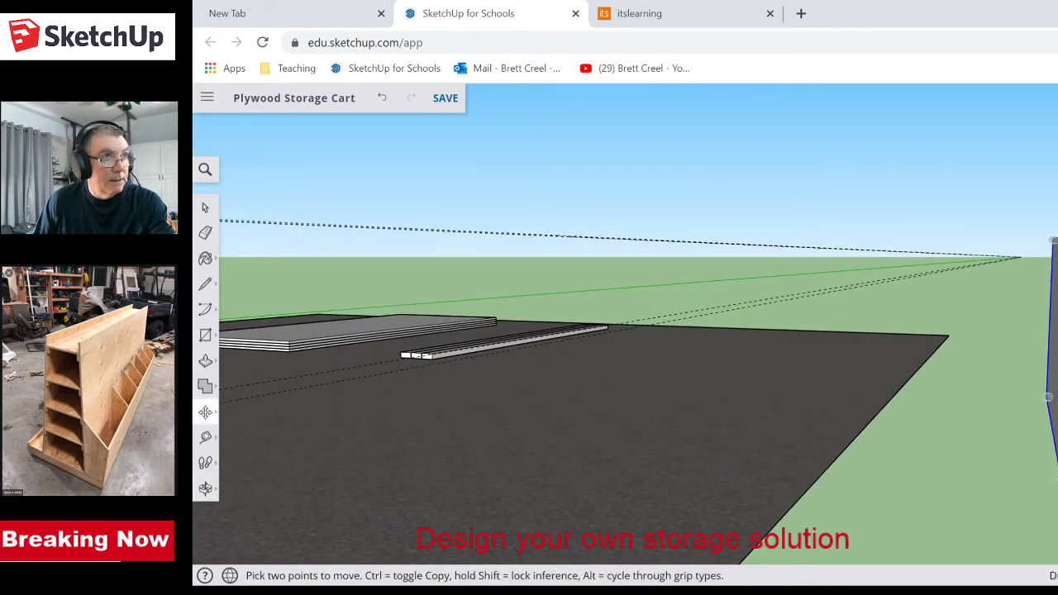
middle_click_drag(1055, 491, 961, 472)
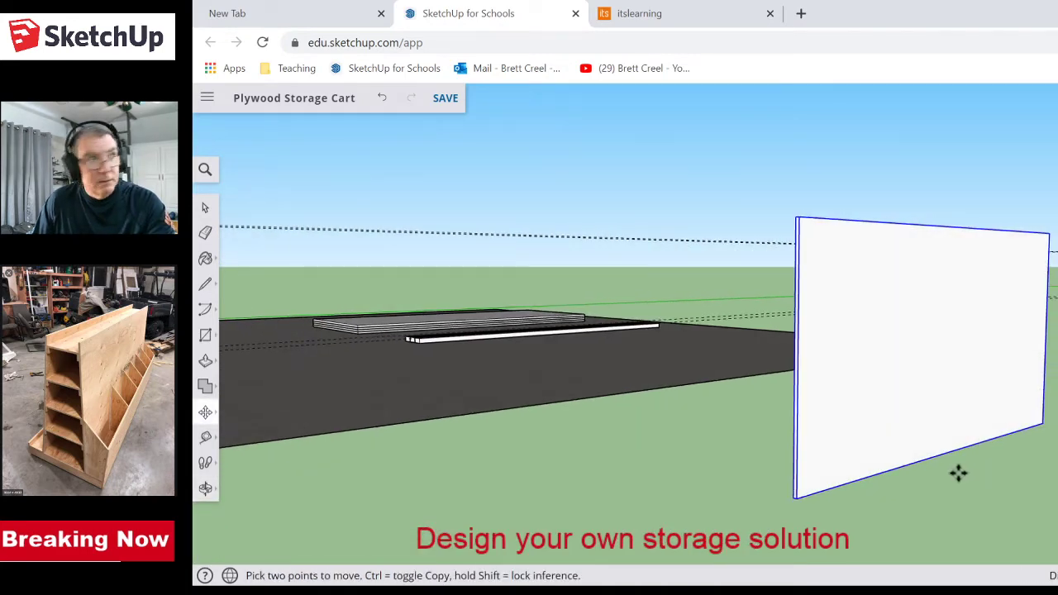
key("space")
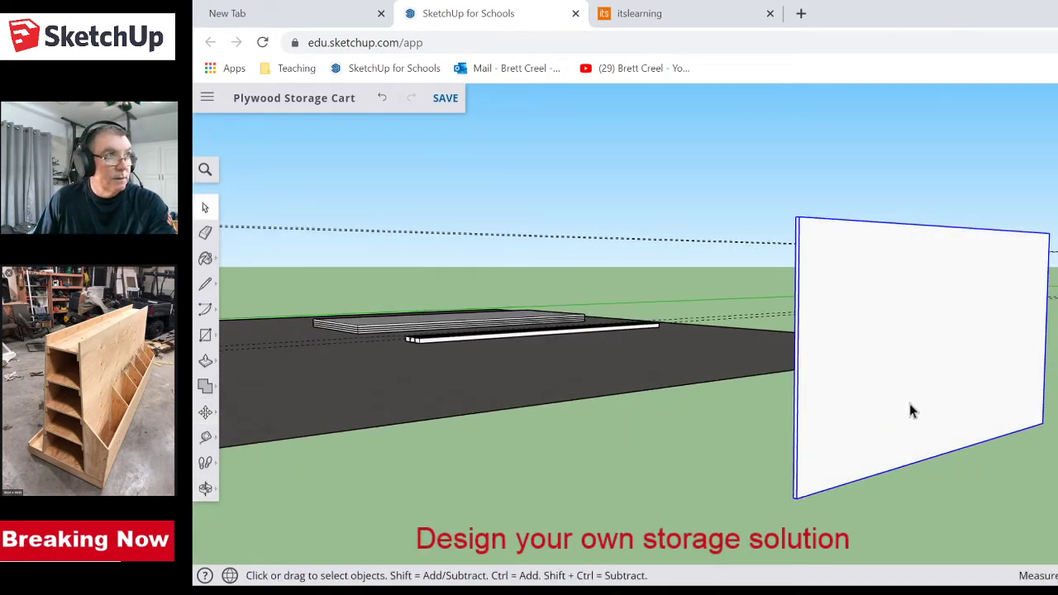
right_click(908, 404)
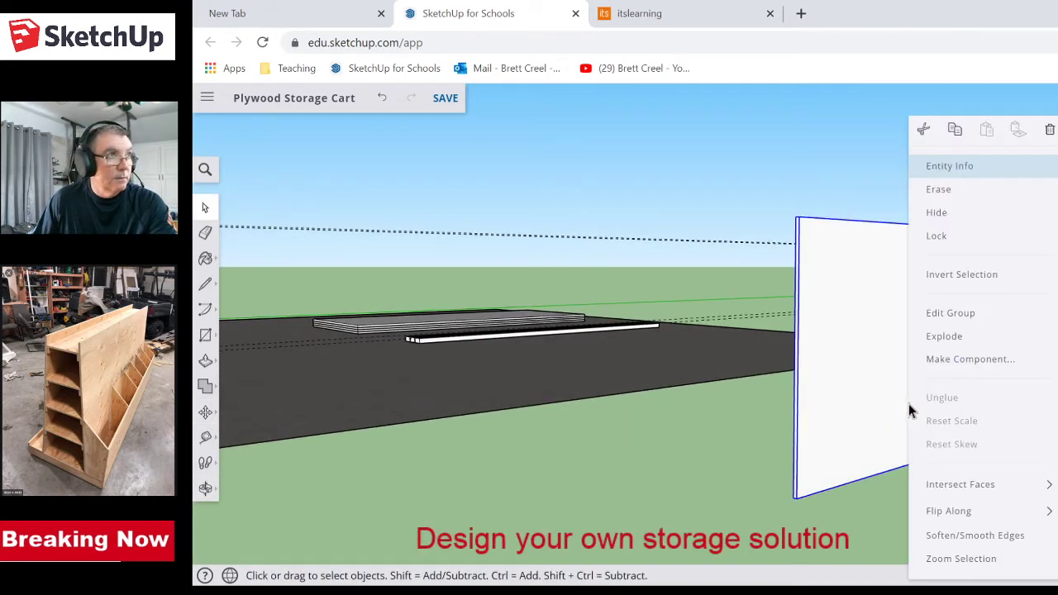
left_click(959, 360)
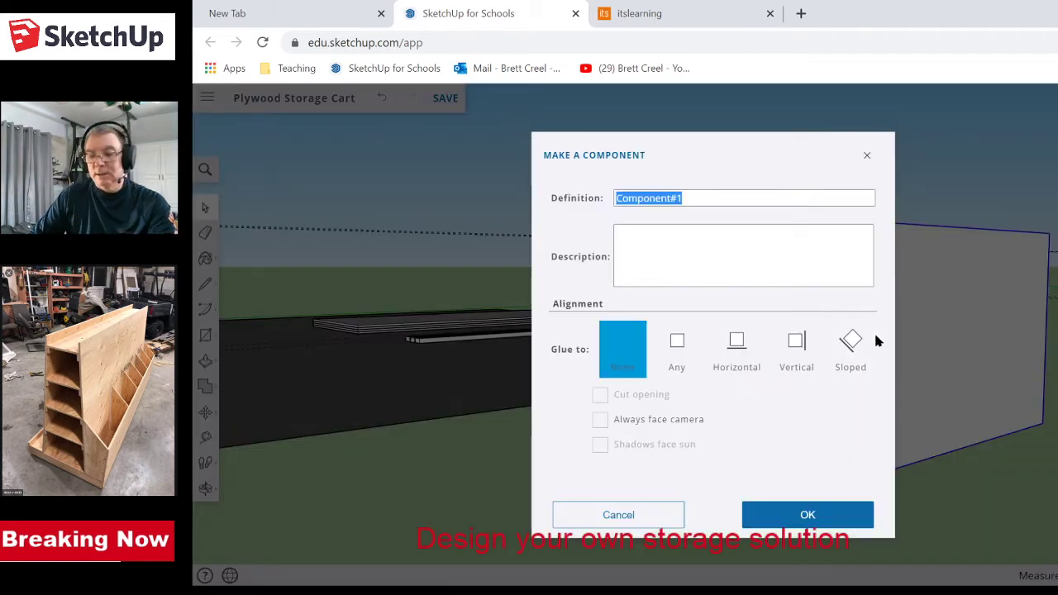
type("Sl")
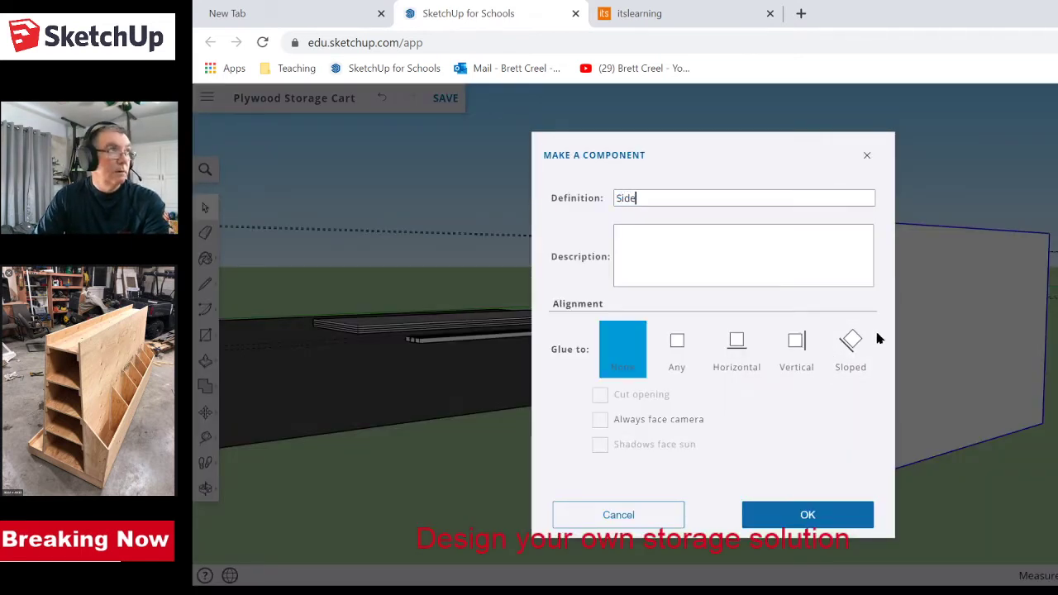
key("Return")
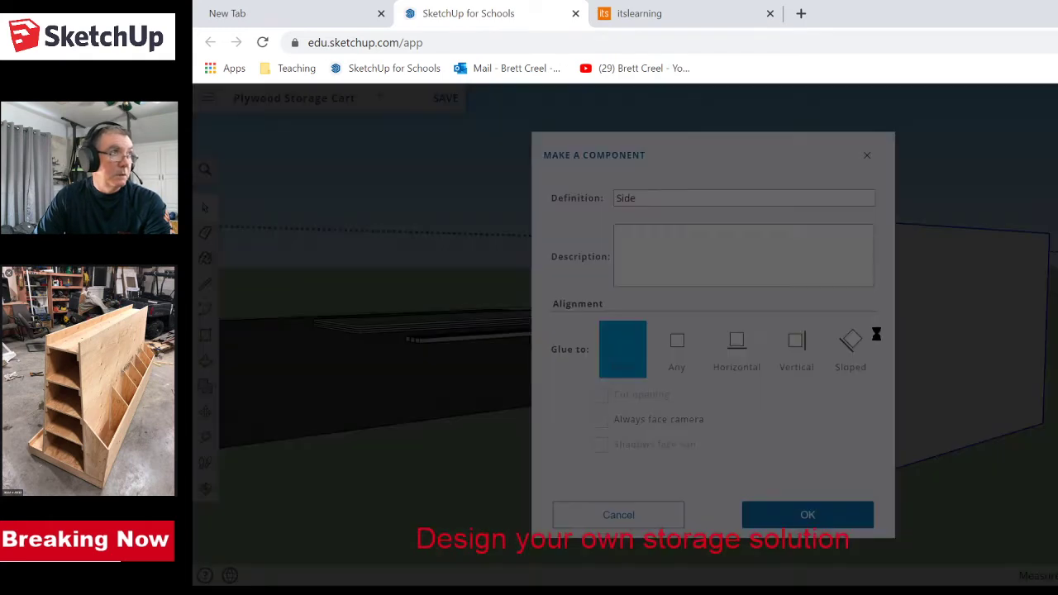
- Move the Side panel by its lower end corner onto the Base Sheet, flush against the outer face of the right board
scroll(622, 433, "down", 4)
middle_click_drag(501, 510, 948, 433)
scroll(971, 407, "up", 6)
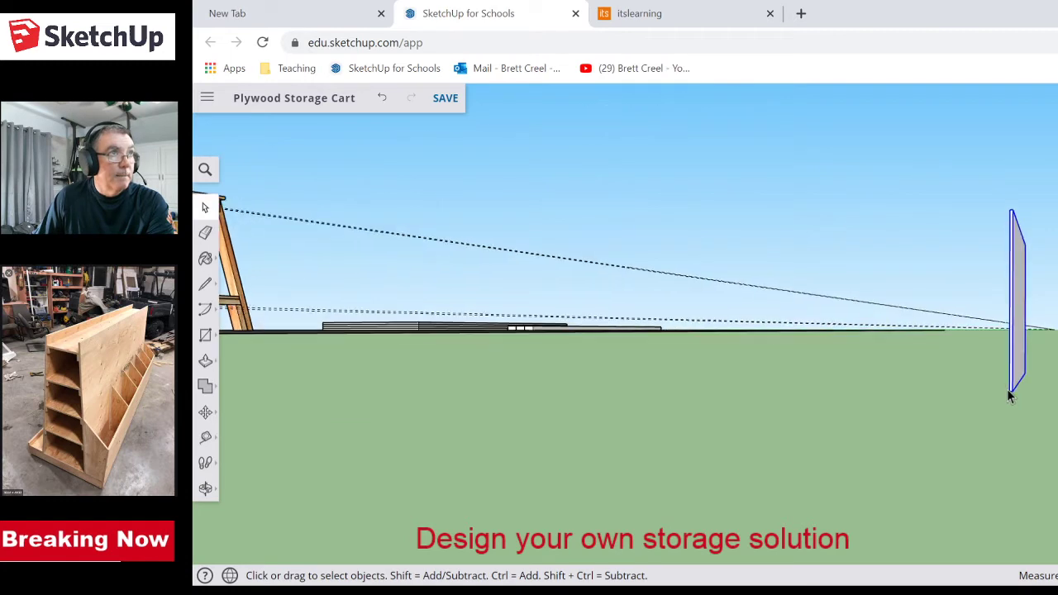
scroll(1048, 396, "up", 3)
scroll(1053, 400, "down", 3)
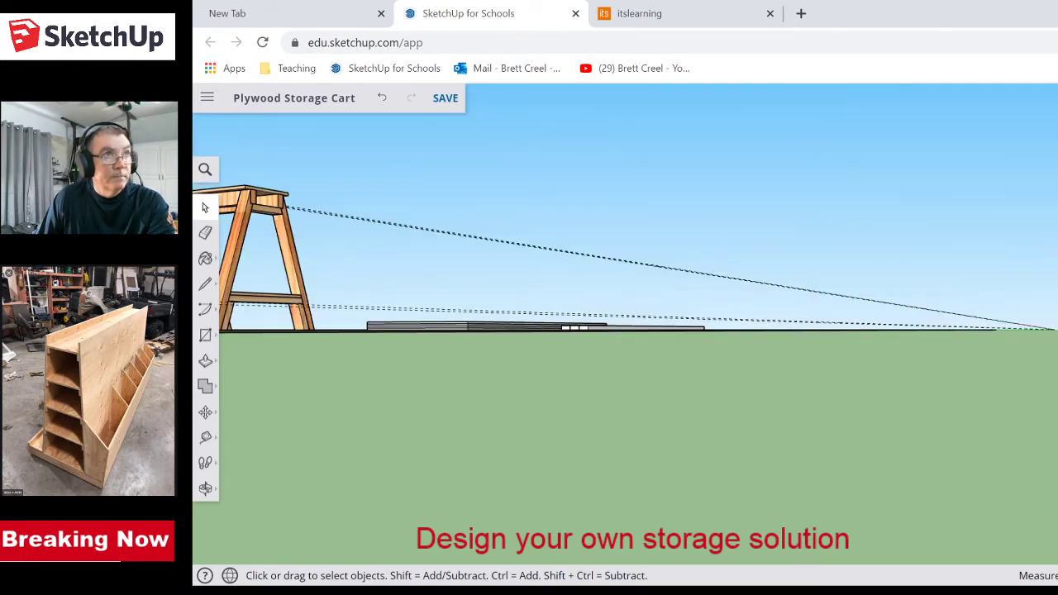
key("m")
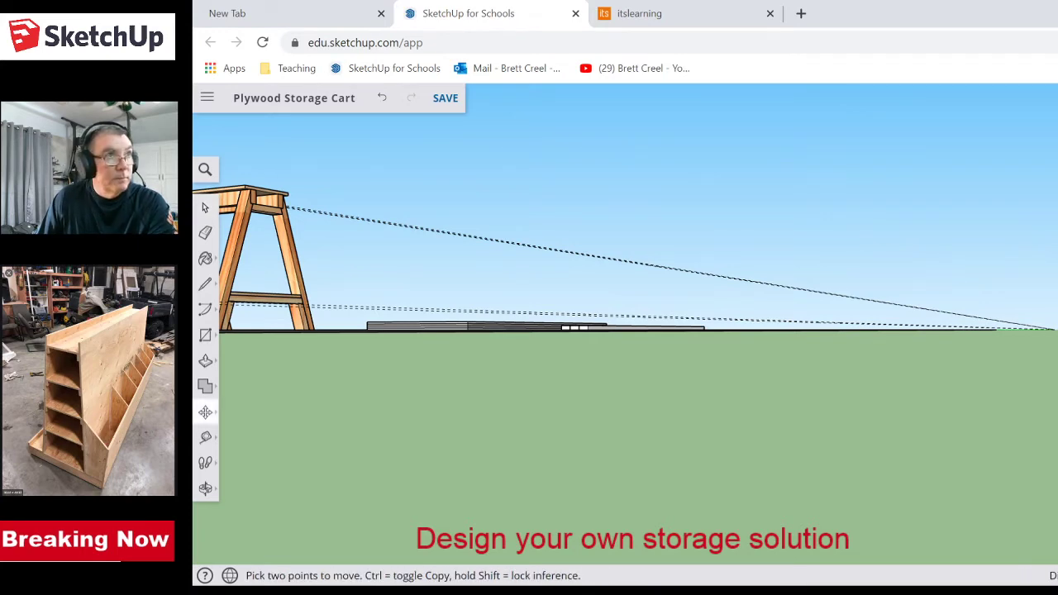
left_click(911, 462)
scroll(702, 482, "down", 5)
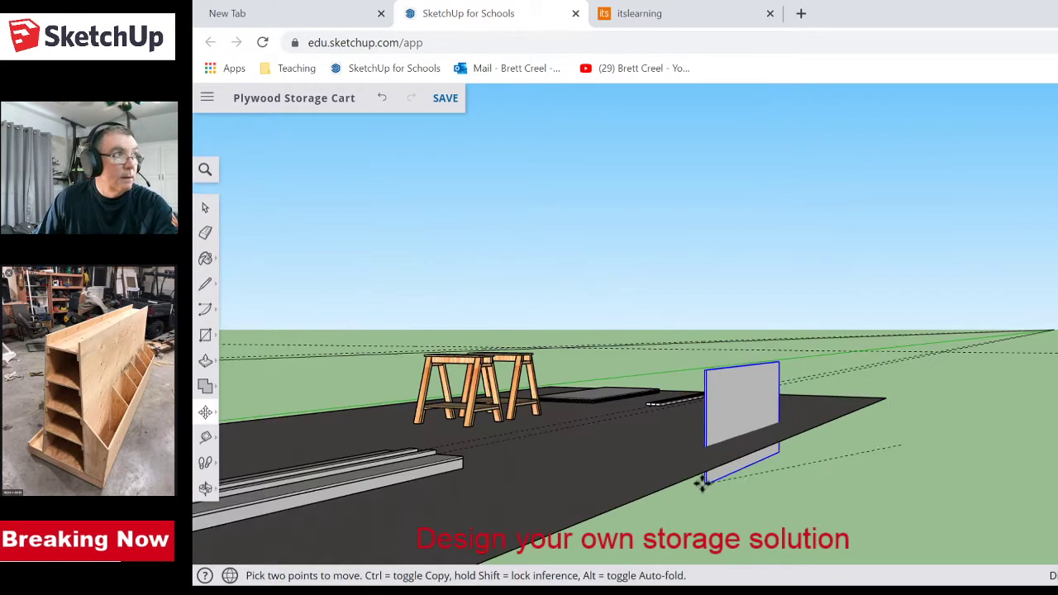
scroll(578, 508, "up", 8)
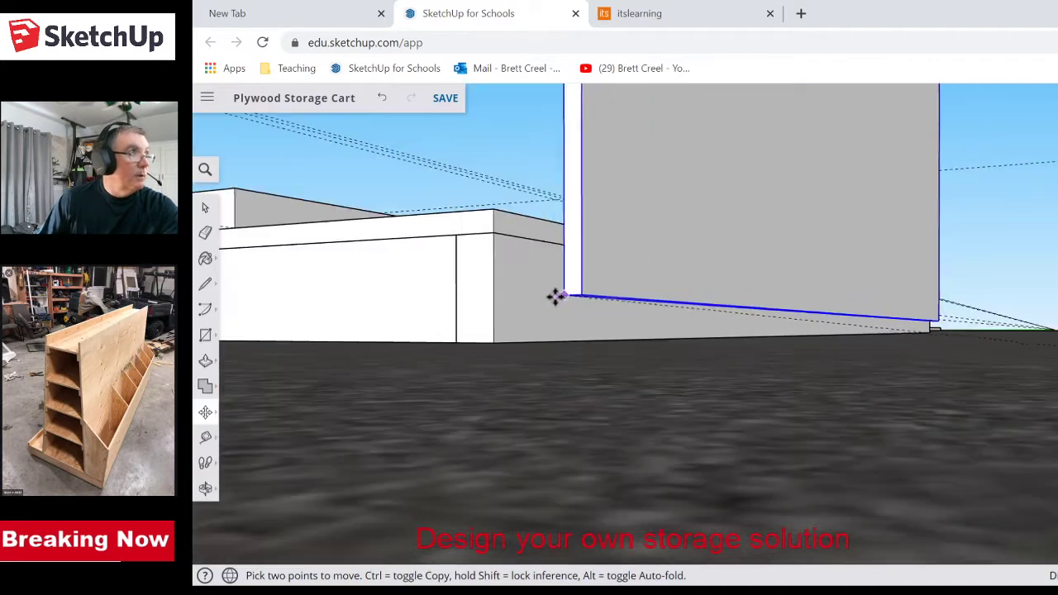
scroll(503, 300, "down", 3)
middle_click_drag(502, 302, 686, 277)
scroll(686, 277, "down", 2)
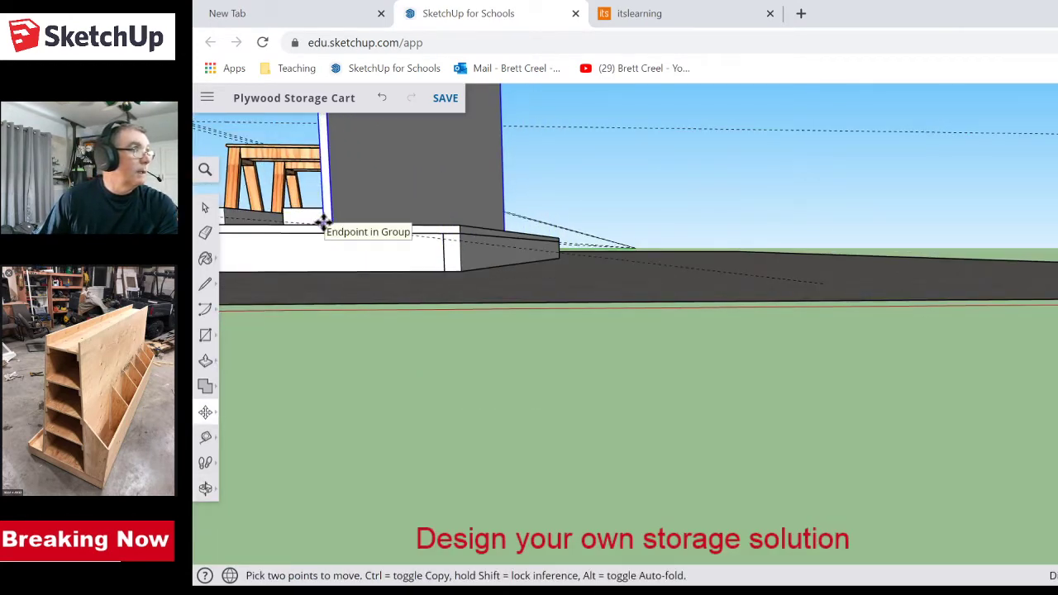
left_click(323, 222)
- Copy the Side panel by its lower outer corner to the left board's outer lower corner, so both boards lie between the panels
scroll(318, 281, "down", 3)
middle_click_drag(318, 321, 397, 333)
key("m")
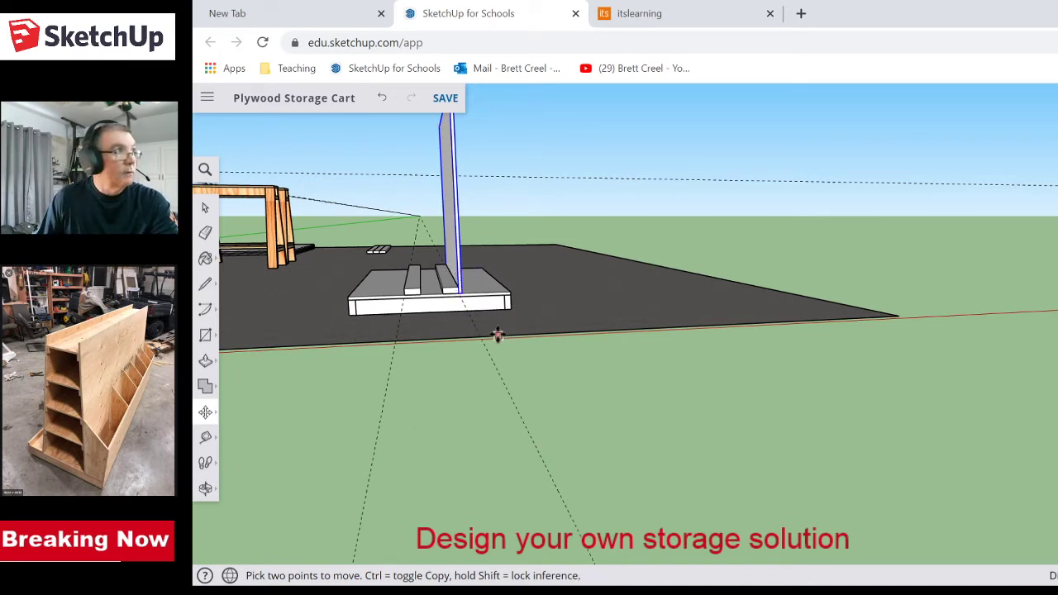
scroll(481, 275, "up", 3)
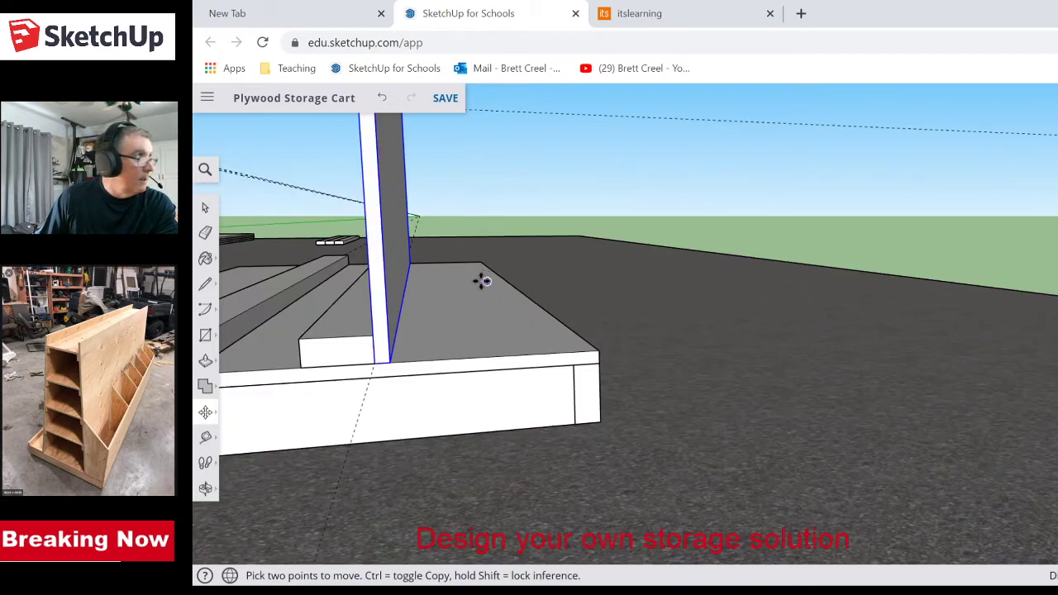
scroll(476, 291, "down", 2)
middle_click_drag(482, 296, 588, 333)
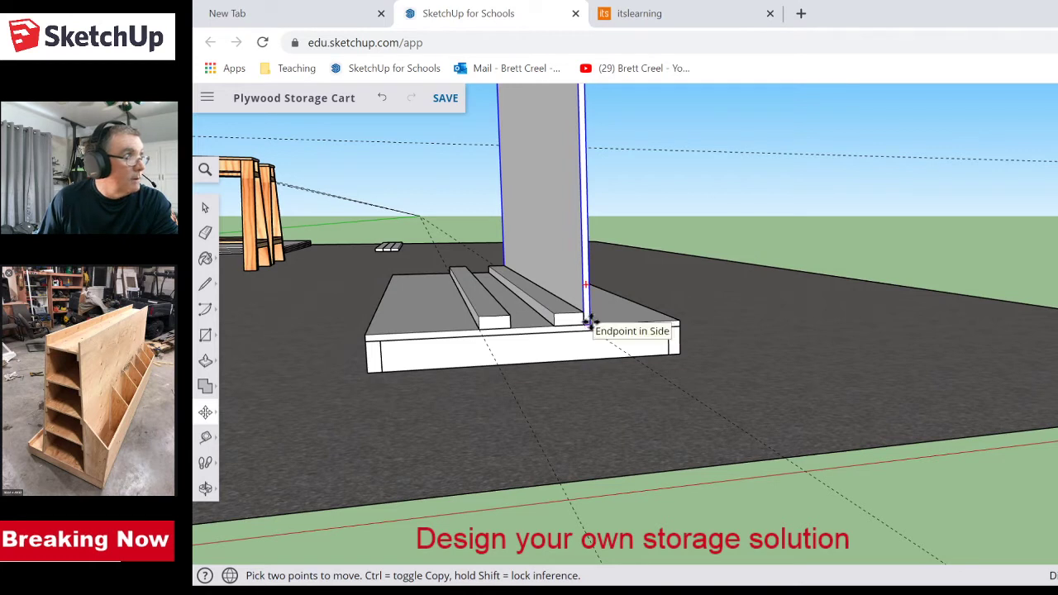
left_click(588, 322)
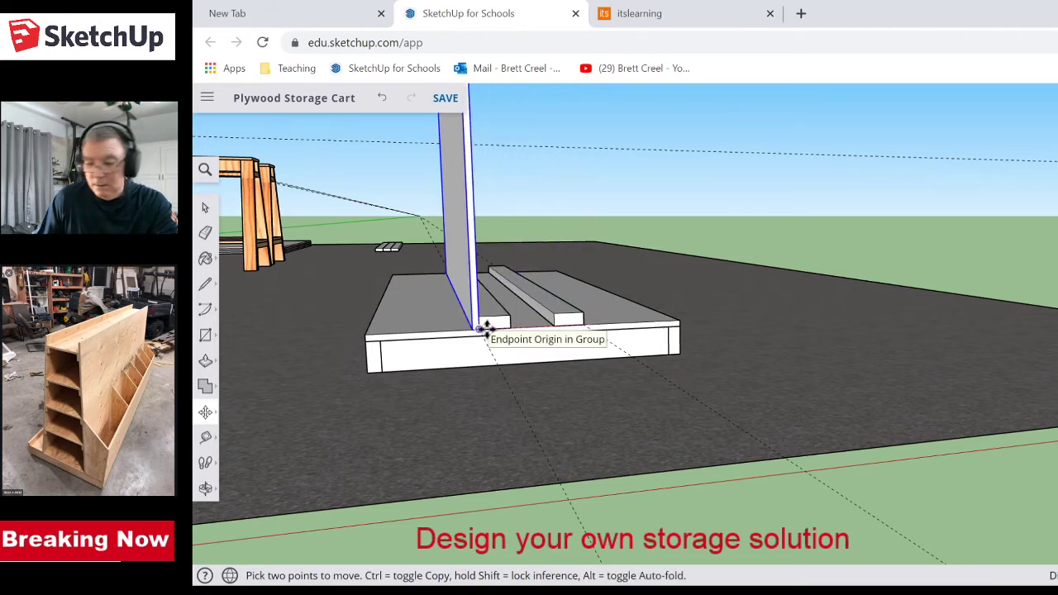
key("Up")
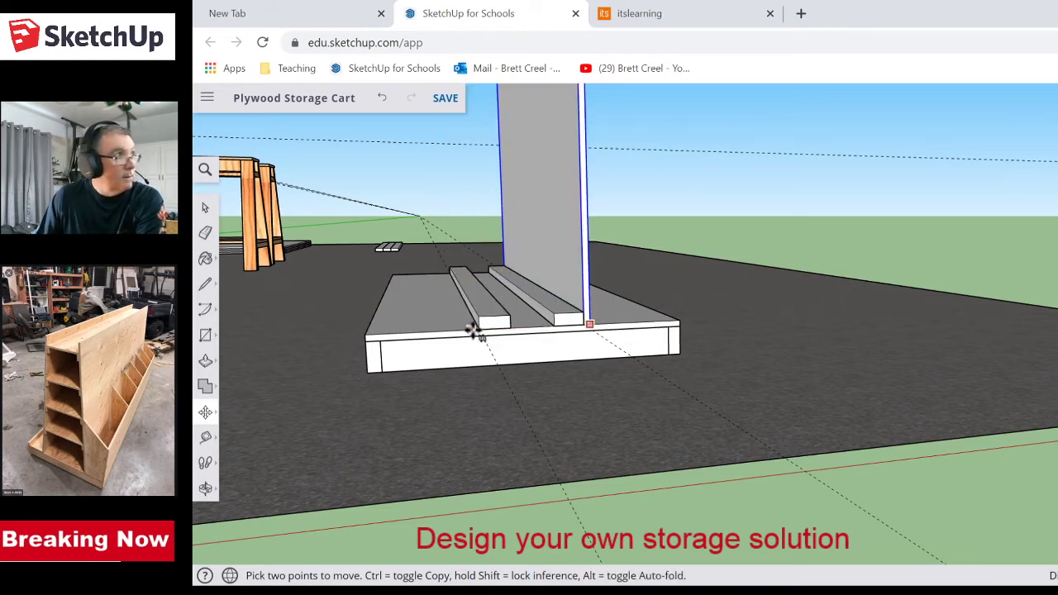
key("Up")
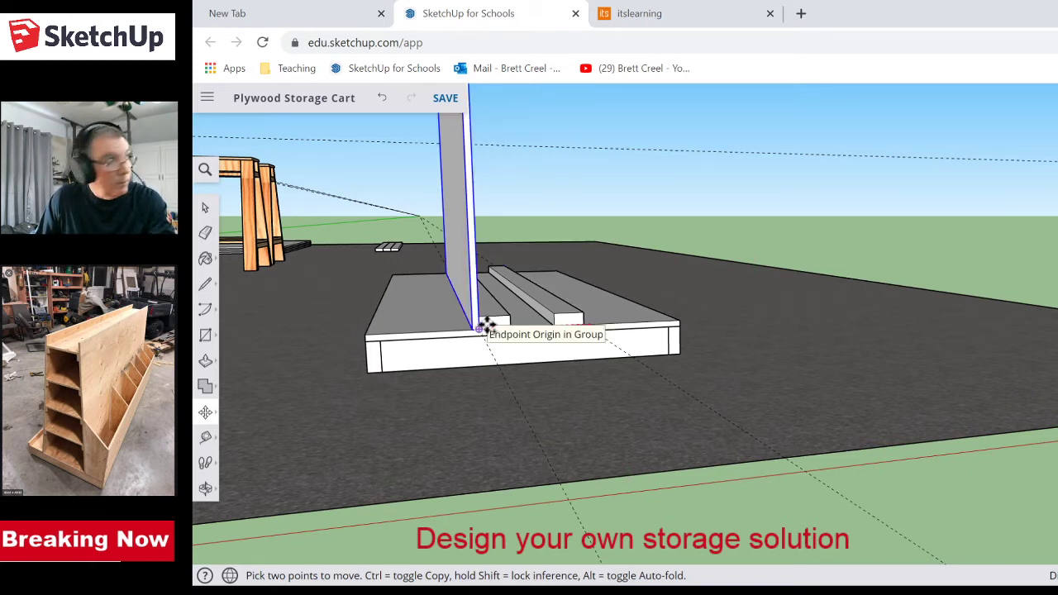
key("ctrl")
left_click(480, 328)
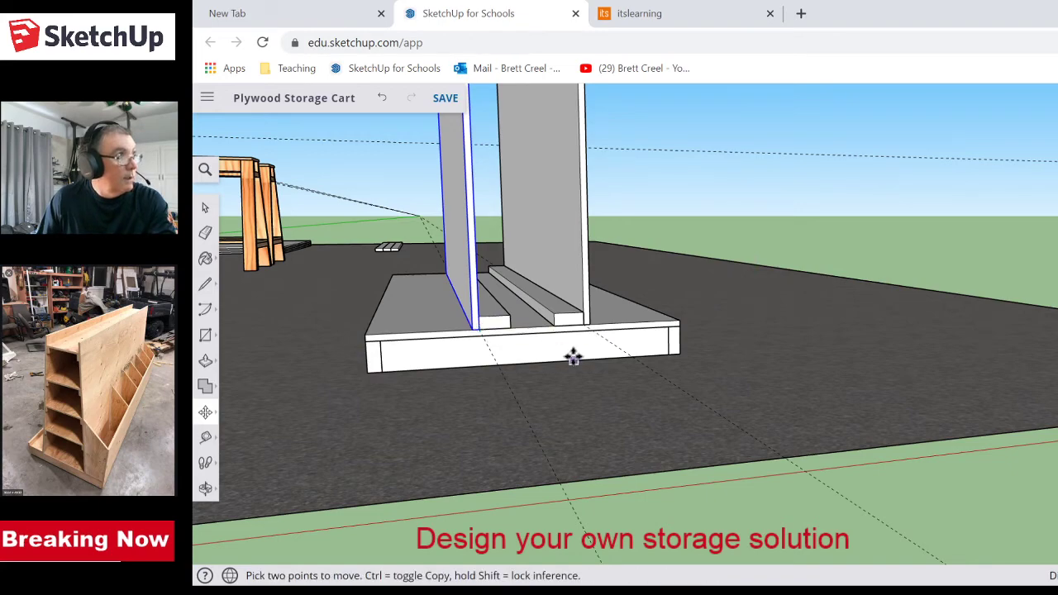
- Try to copy the right board by its lower outer corner up to the top of the right Side panel
scroll(562, 364, "down", 5)
middle_click_drag(561, 381, 495, 369)
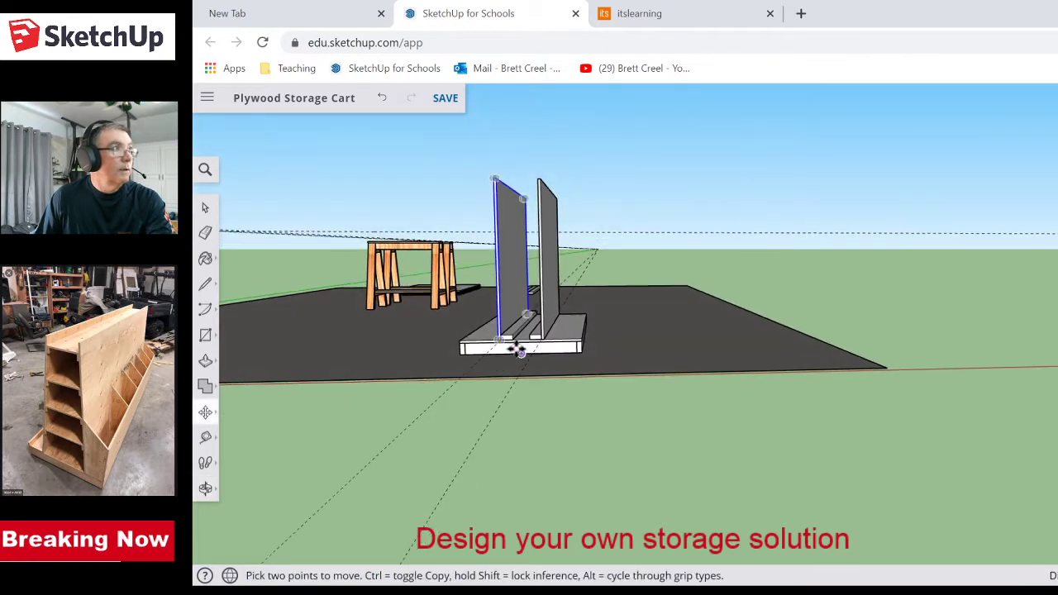
scroll(538, 334, "up", 5)
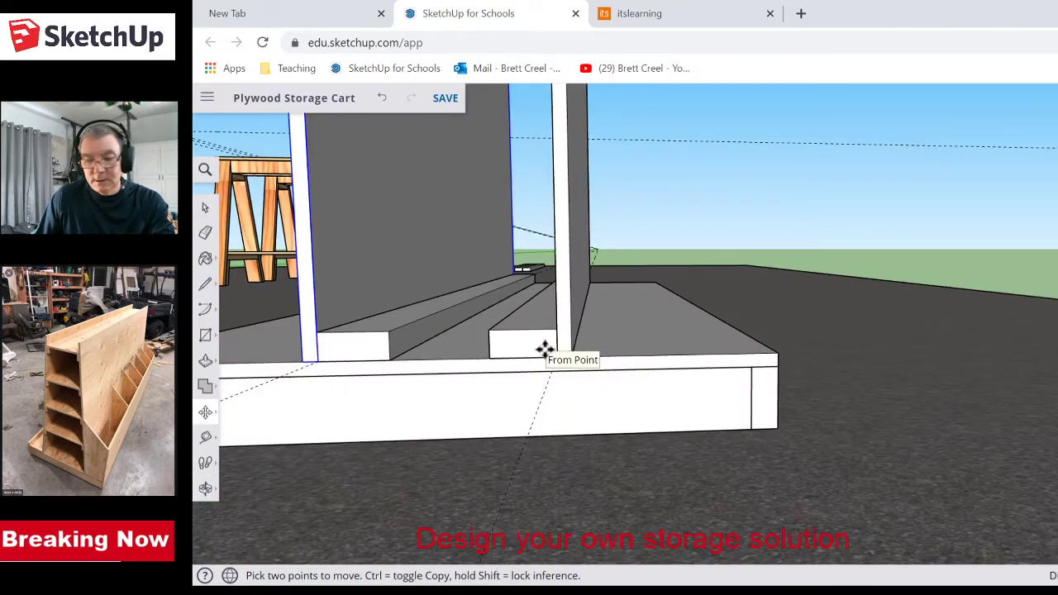
key("space")
left_click(548, 353)
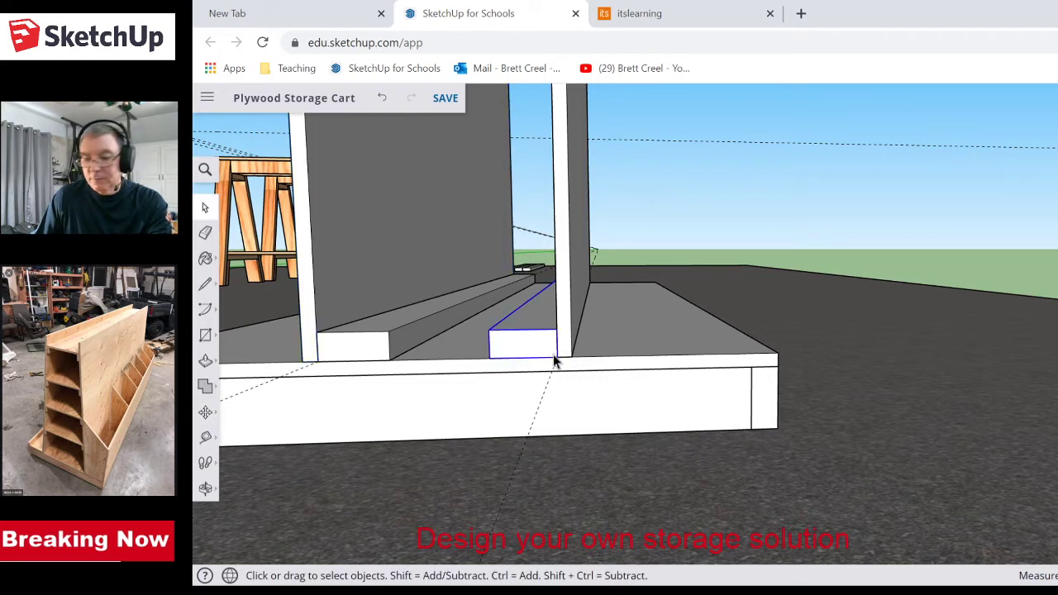
key("m")
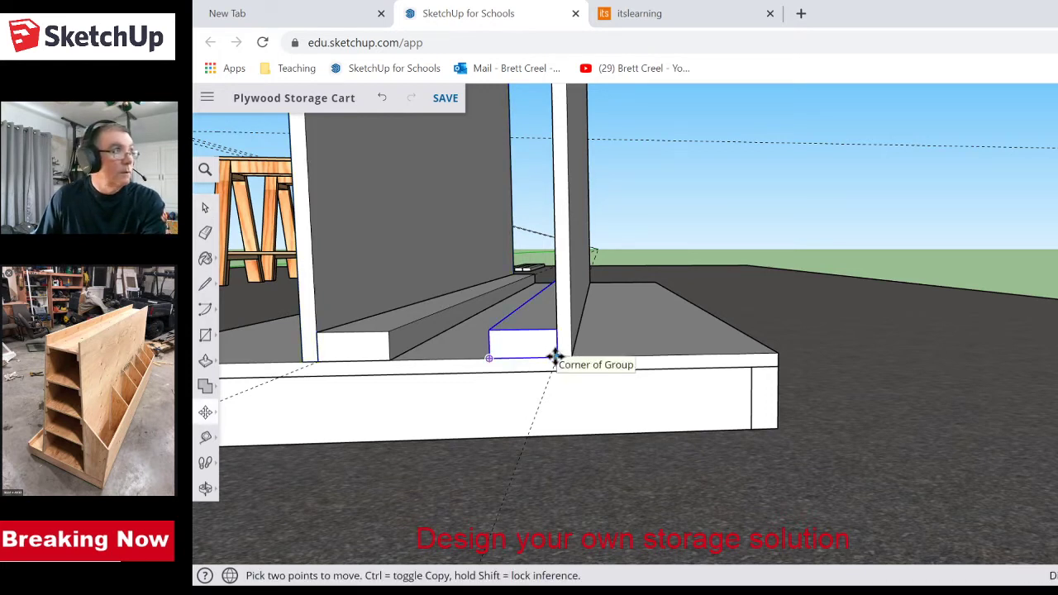
left_click(554, 357)
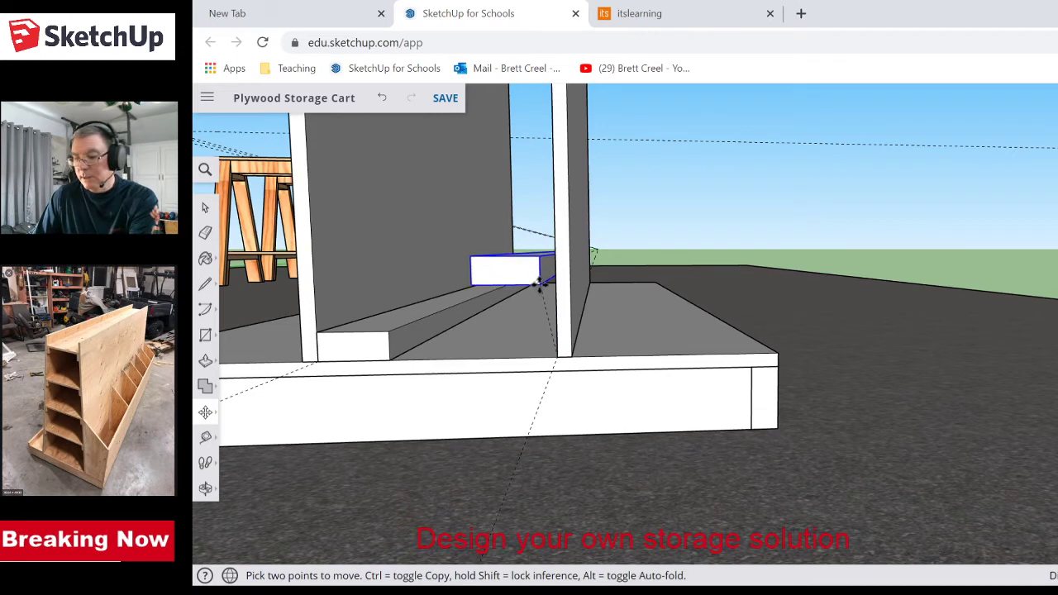
scroll(555, 228, "down", 3)
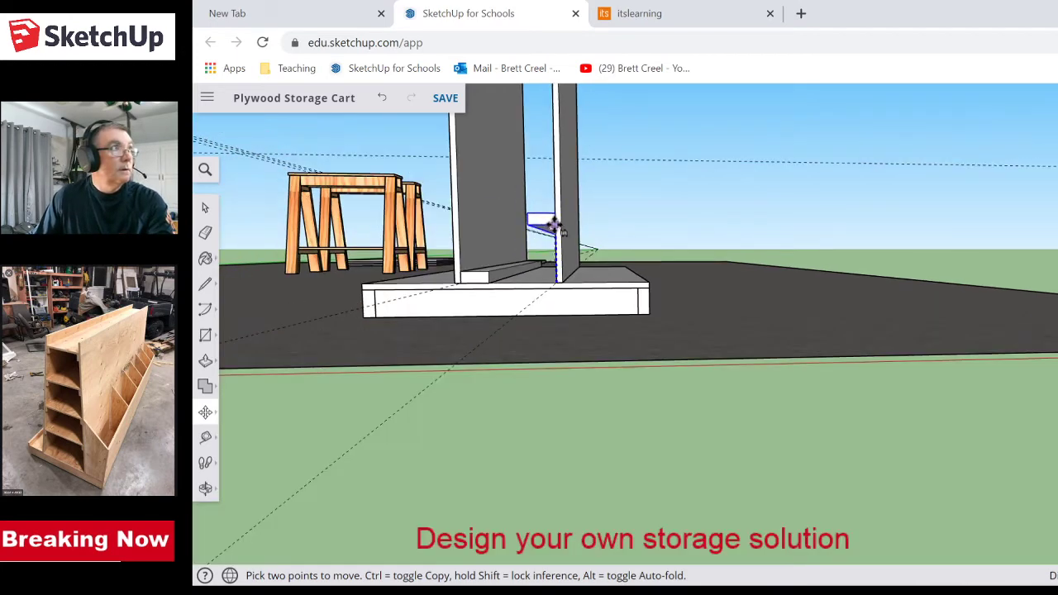
scroll(554, 224, "down", 3)
middle_click_drag(548, 221, 562, 384)
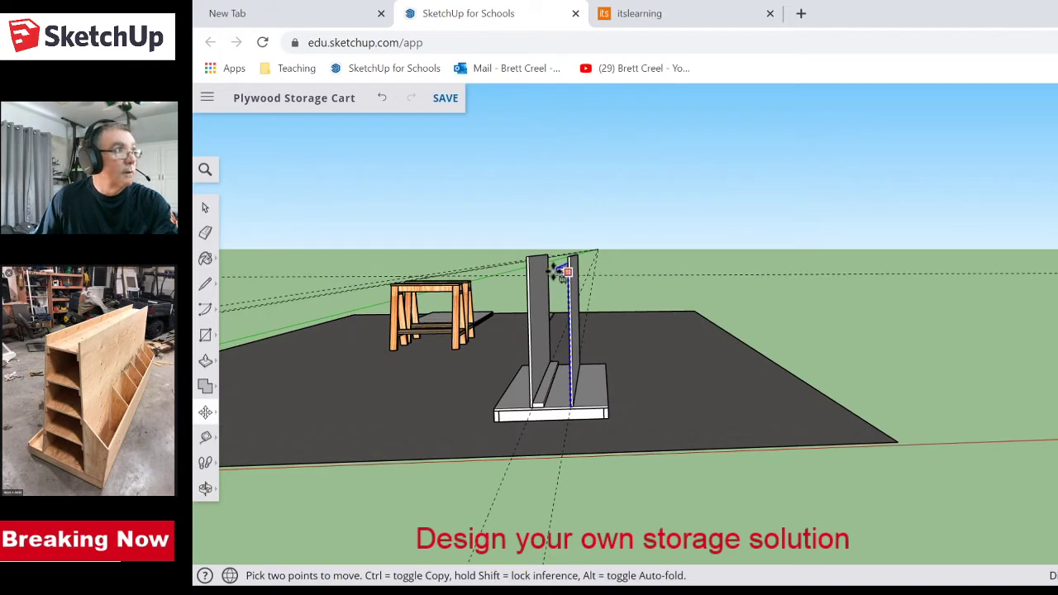
key("ctrl")
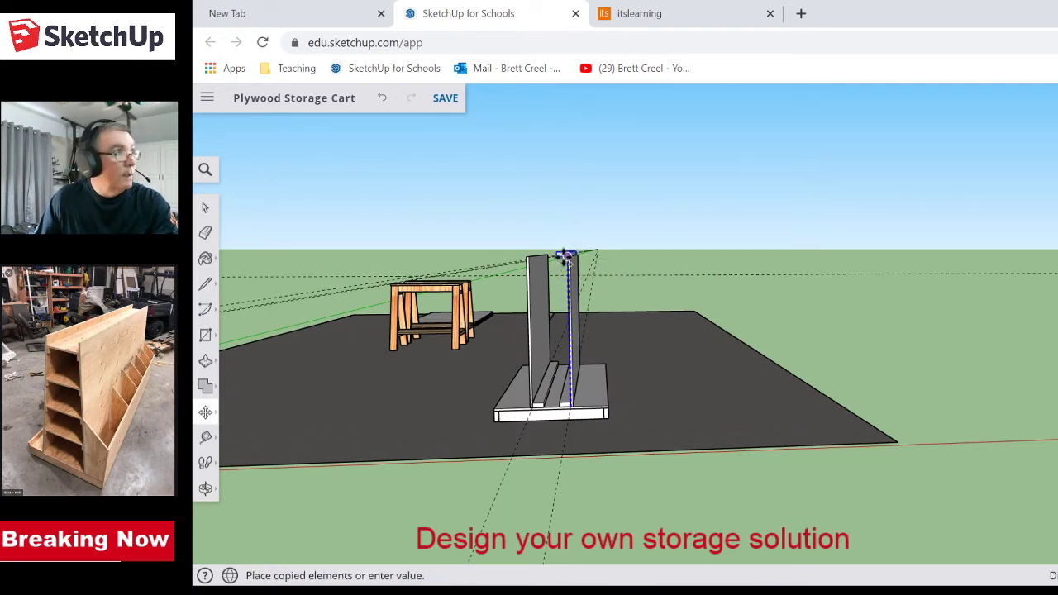
scroll(564, 257, "up", 5)
scroll(562, 257, "down", 6)
scroll(562, 265, "up", 5)
scroll(560, 266, "down", 5)
scroll(560, 266, "up", 5)
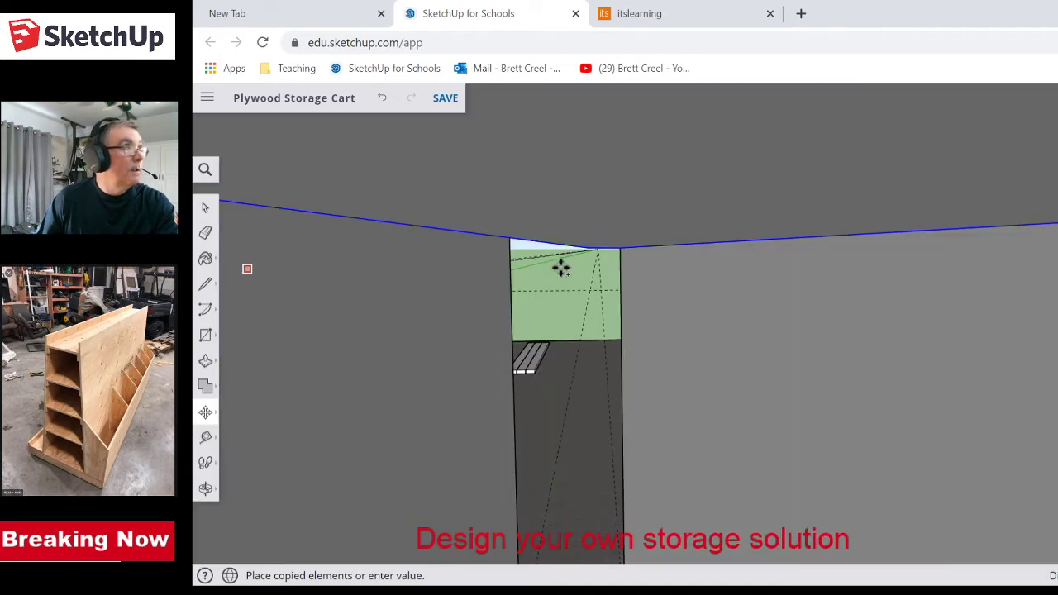
scroll(560, 269, "down", 5)
scroll(563, 262, "up", 5)
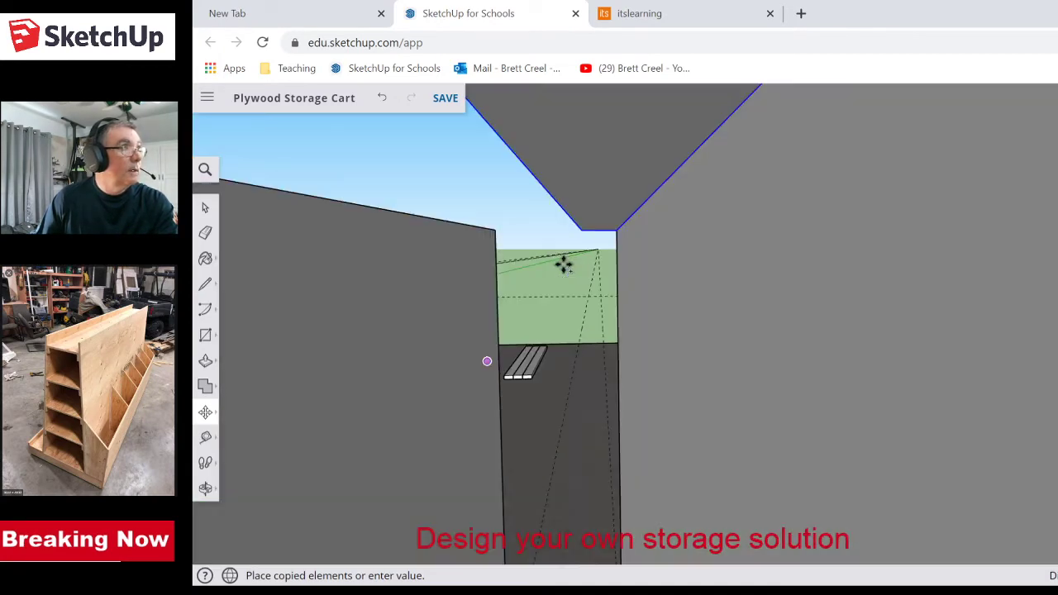
scroll(562, 264, "down", 5)
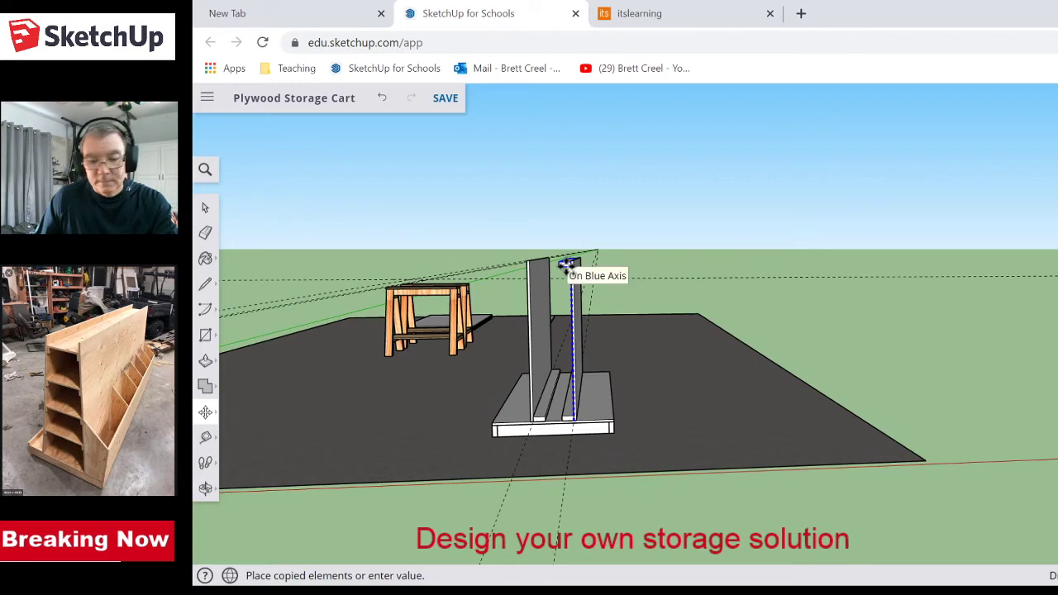
middle_click_drag(564, 266, 565, 304)
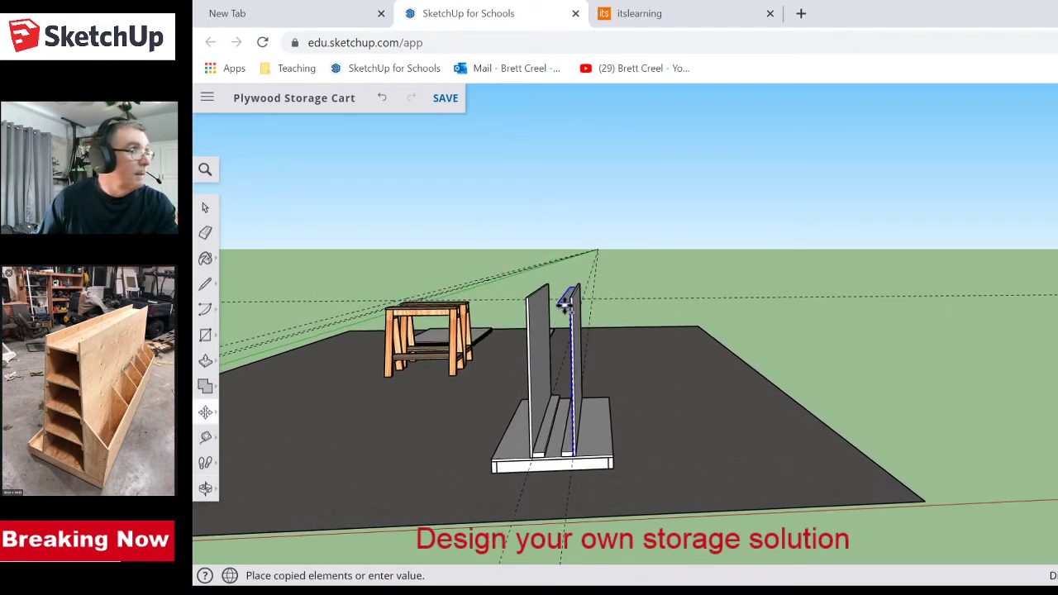
scroll(564, 299, "up", 5)
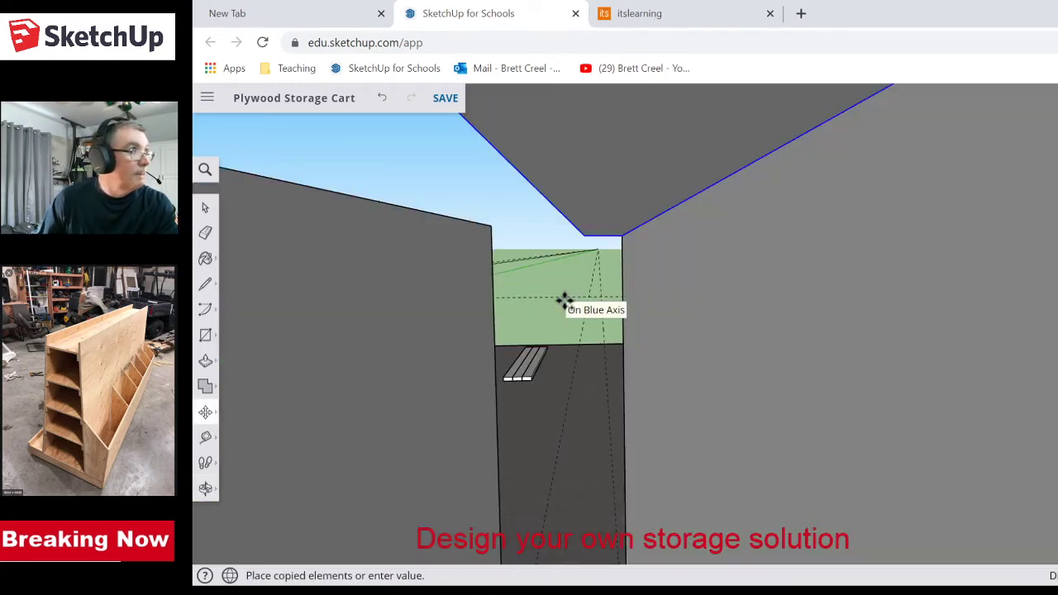
scroll(564, 299, "down", 5)
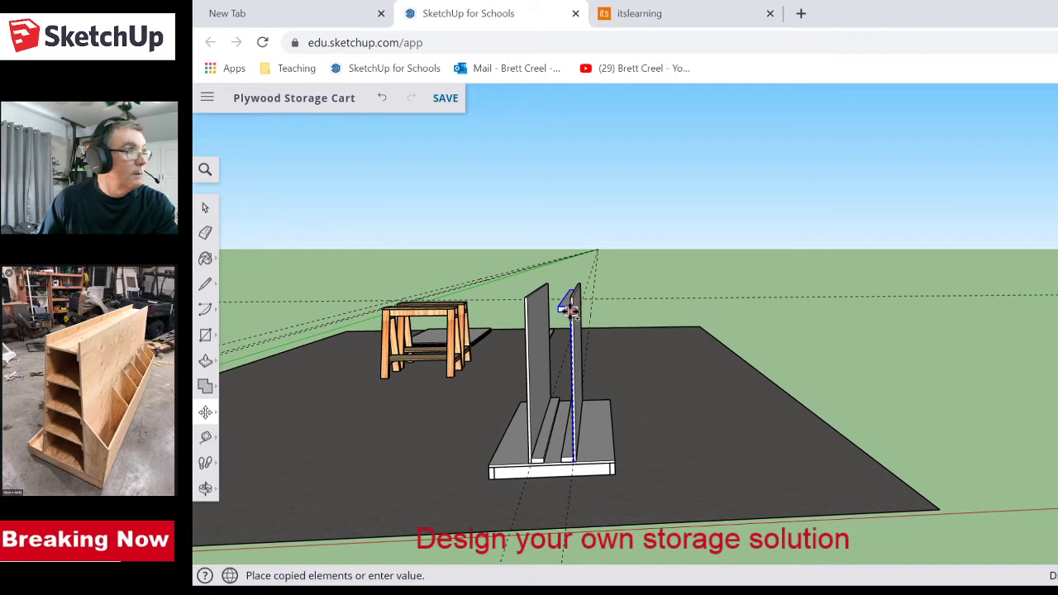
left_click(570, 309)
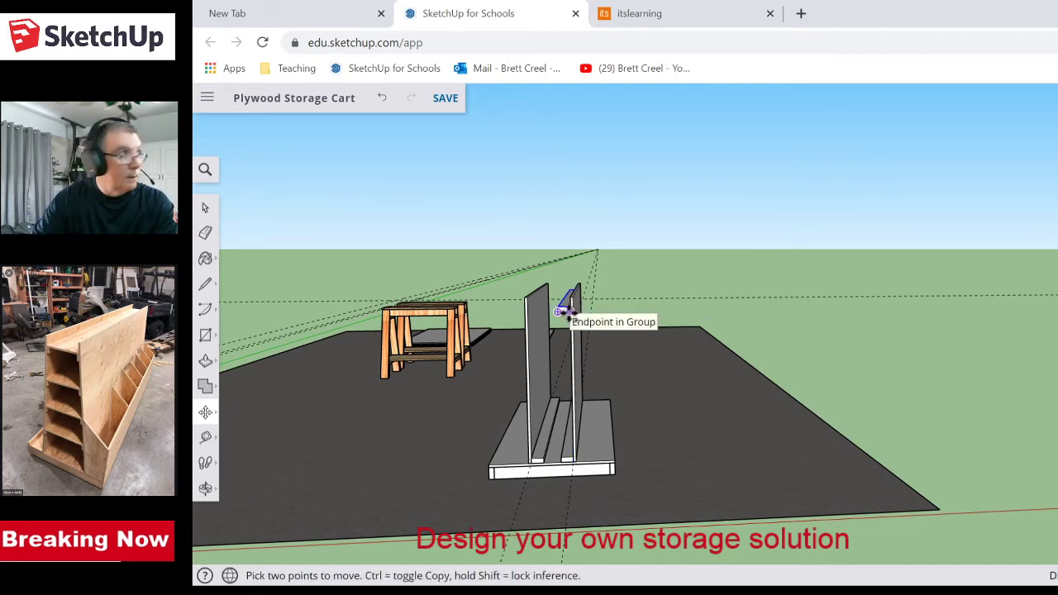
key("ctrl+z")
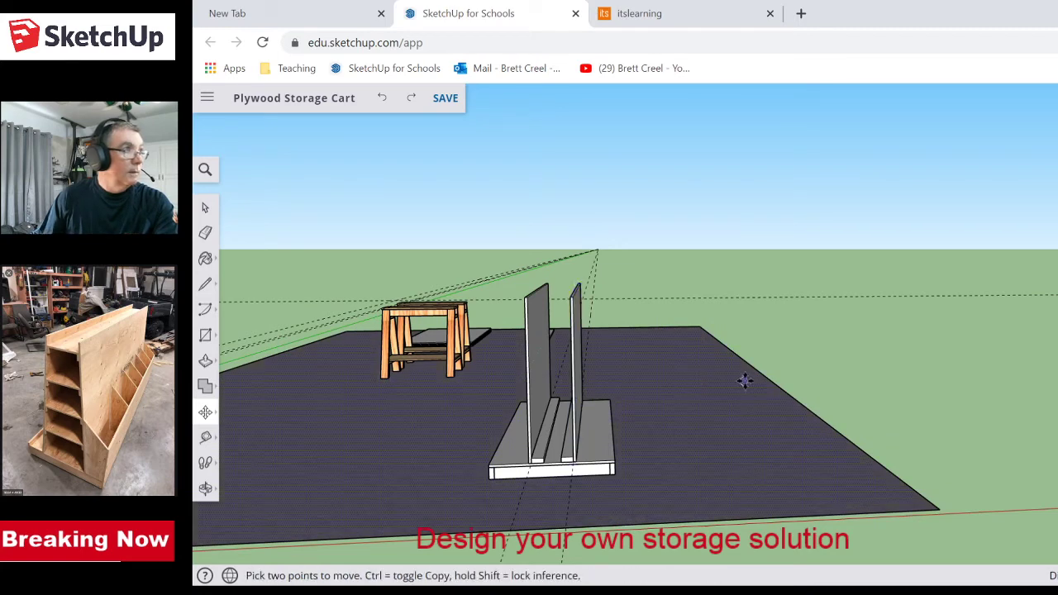
- Try again to copy the right board vertically along the right Side panel's front edge
middle_click_drag(781, 386, 742, 392)
scroll(742, 392, "up", 3)
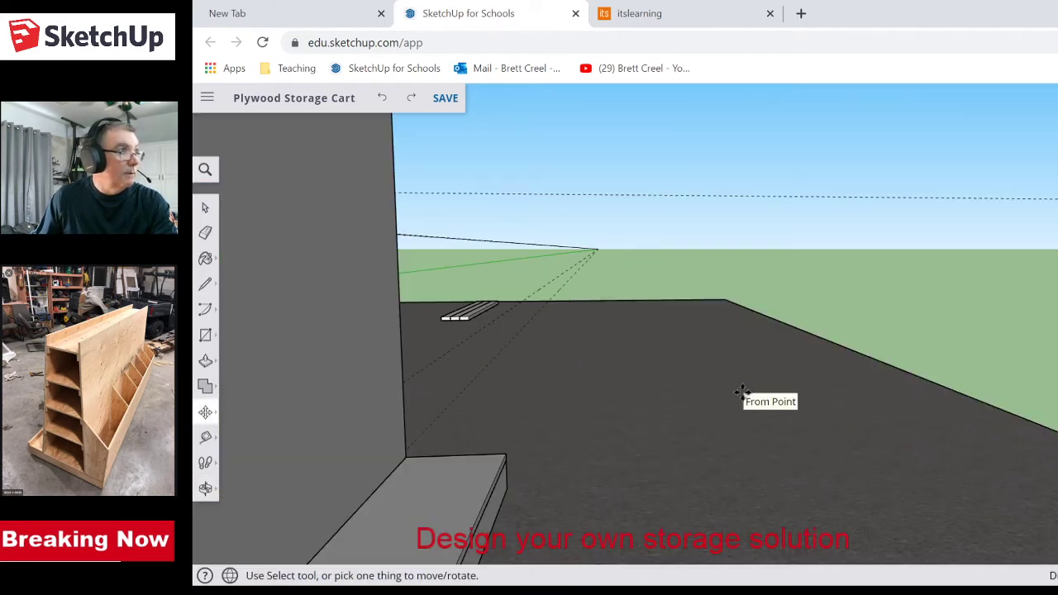
scroll(739, 391, "down", 3)
scroll(653, 410, "up", 3)
scroll(654, 407, "down", 3)
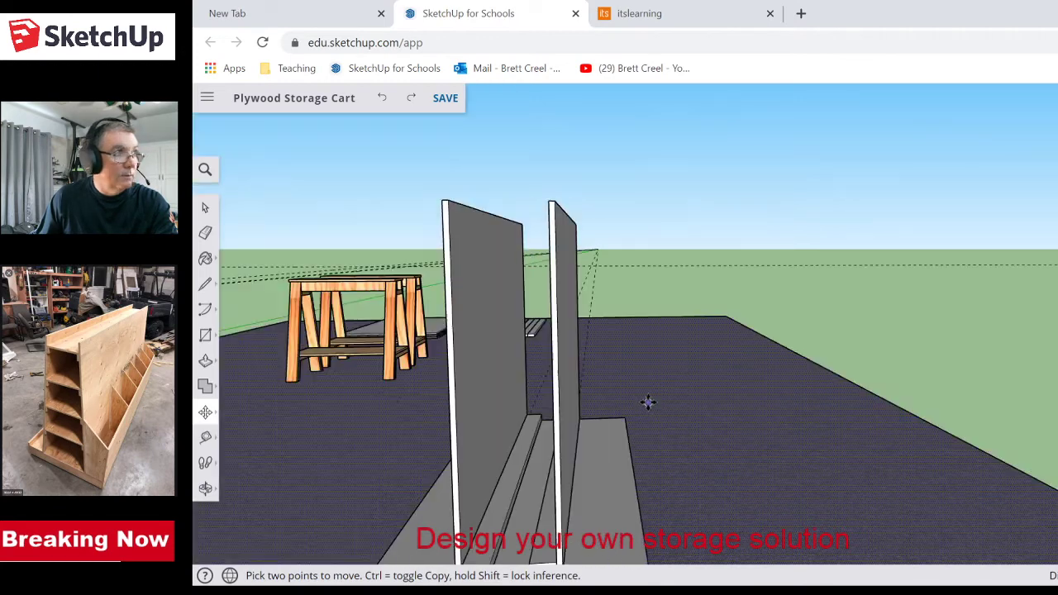
middle_click_drag(641, 400, 666, 389)
key("m")
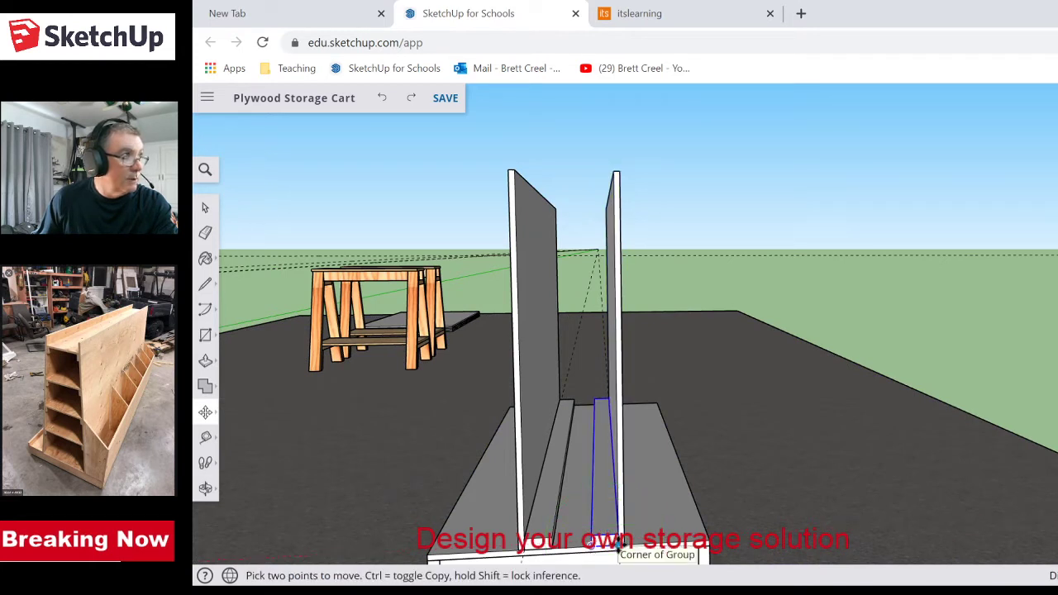
left_click(617, 547)
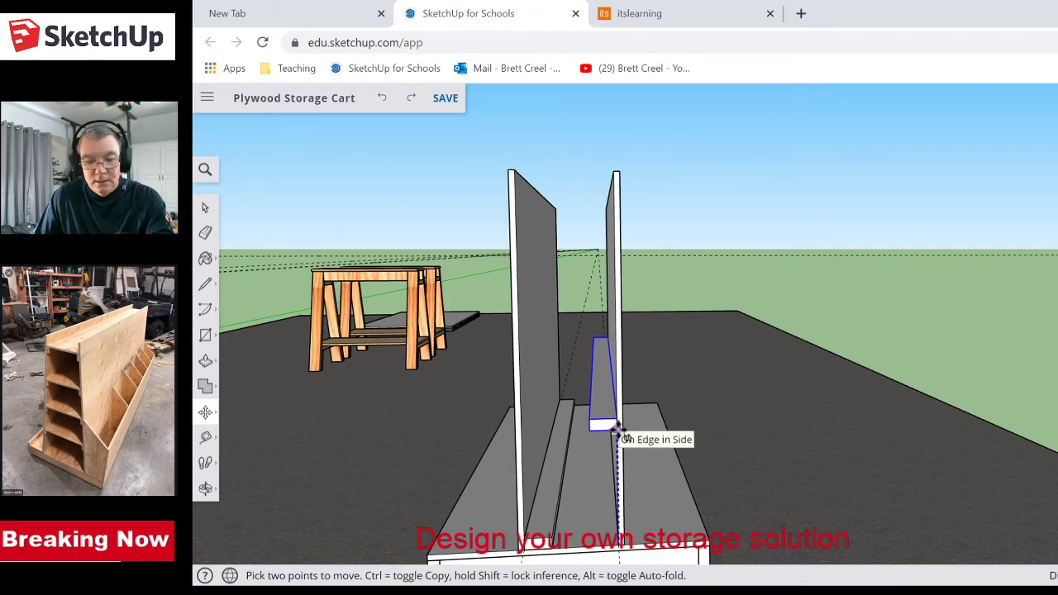
key("ctrl")
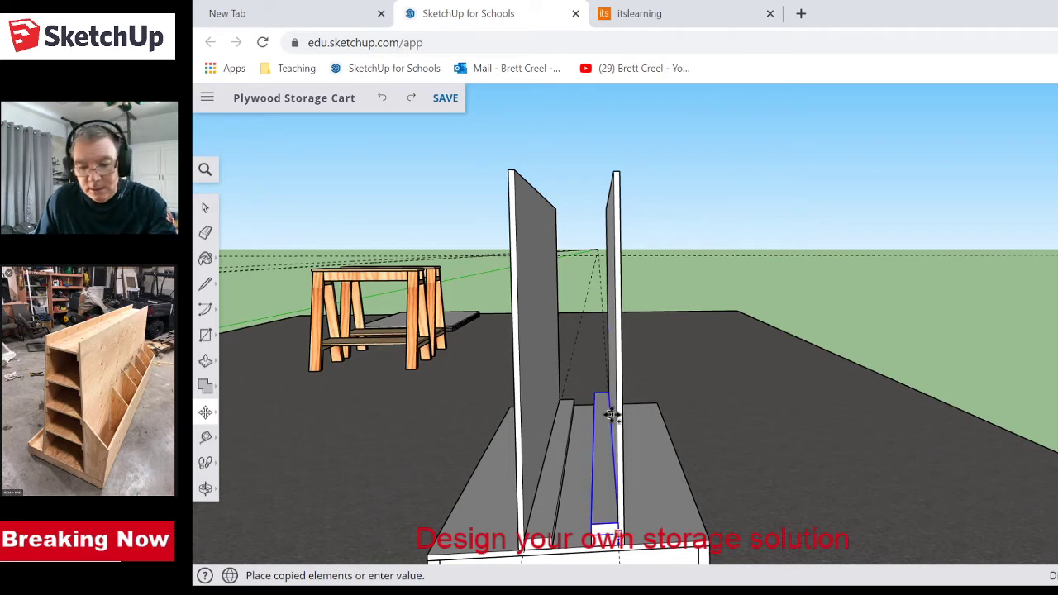
left_click(608, 418)
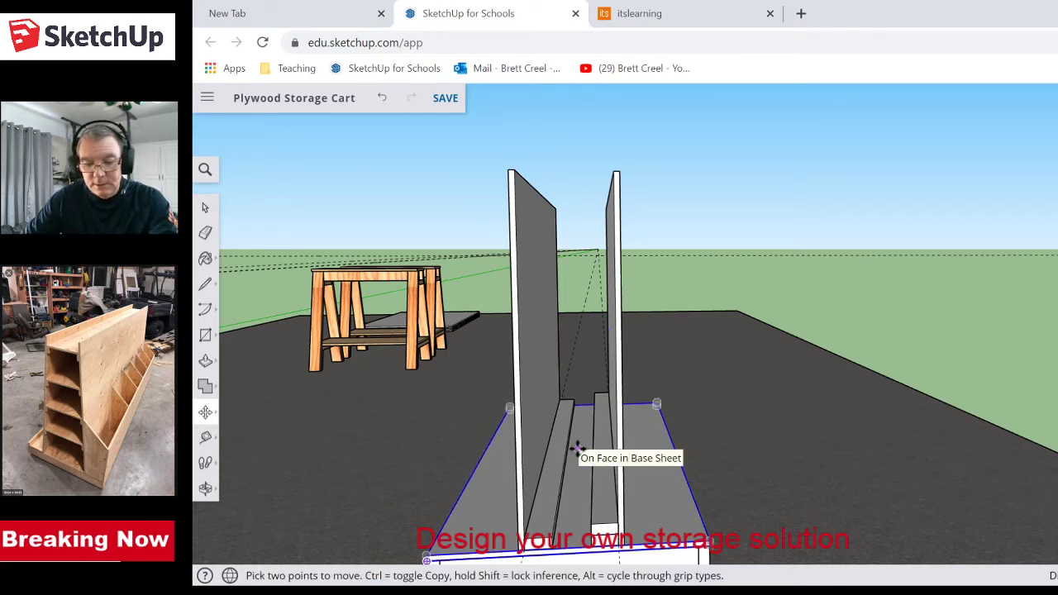
key("ctrl+z")
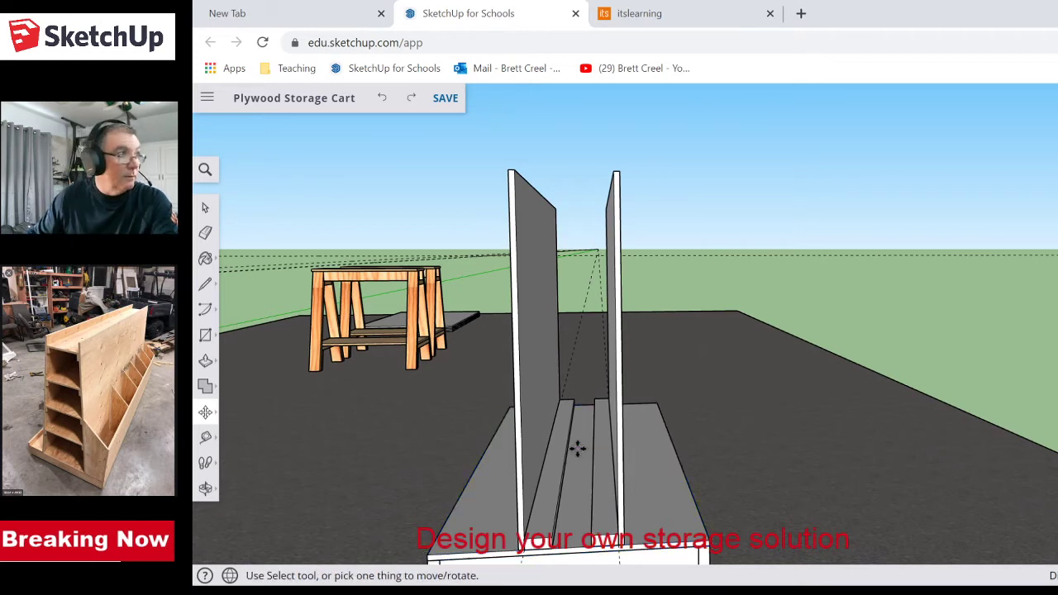
- Copy the right board by its upper outer corner to the right Side panel's inner top corner, dividing the distance into 4 equal spaces (/4)
mouse_move(613, 523)
scroll(611, 529, "up", 3)
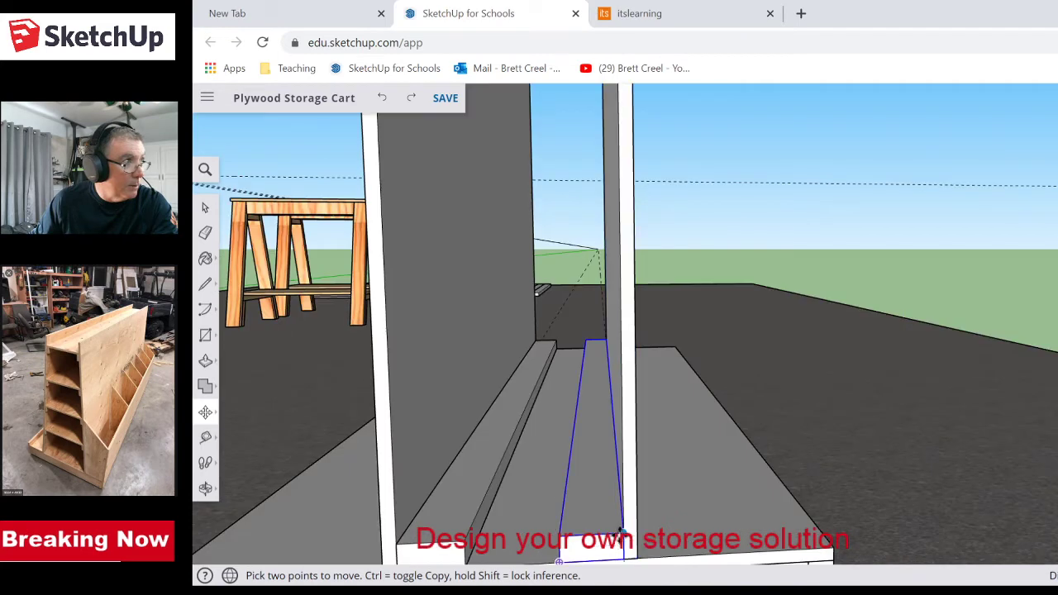
scroll(611, 532, "down", 1)
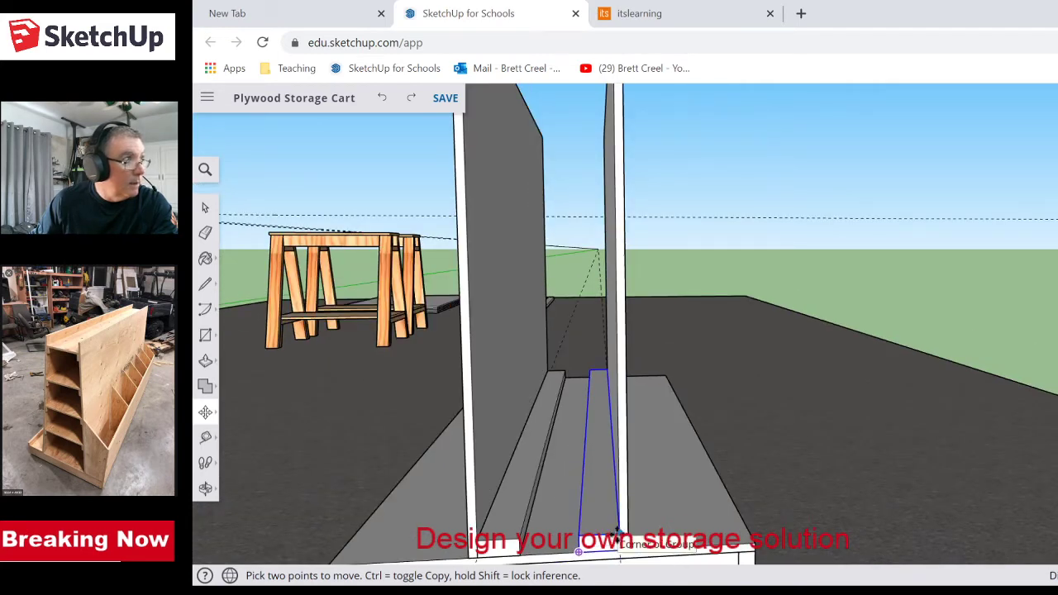
scroll(617, 533, "down", 2)
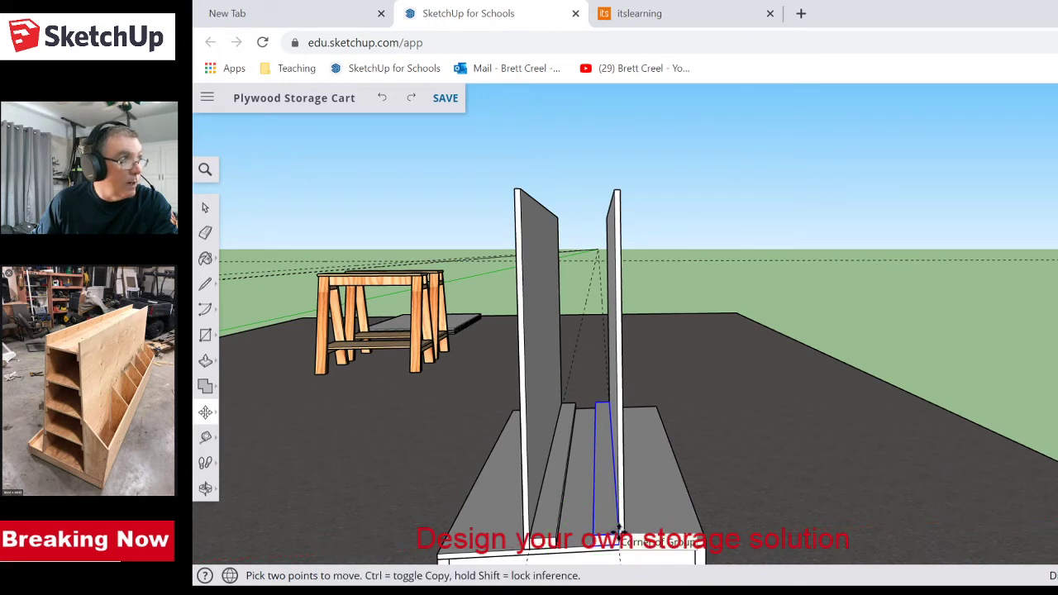
left_click(619, 529)
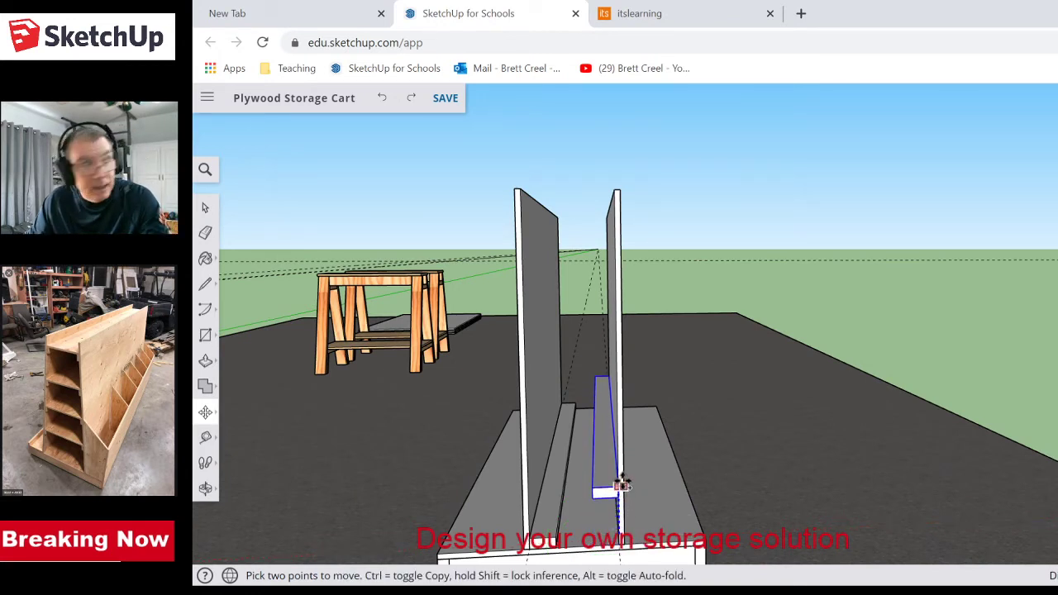
key("ctrl")
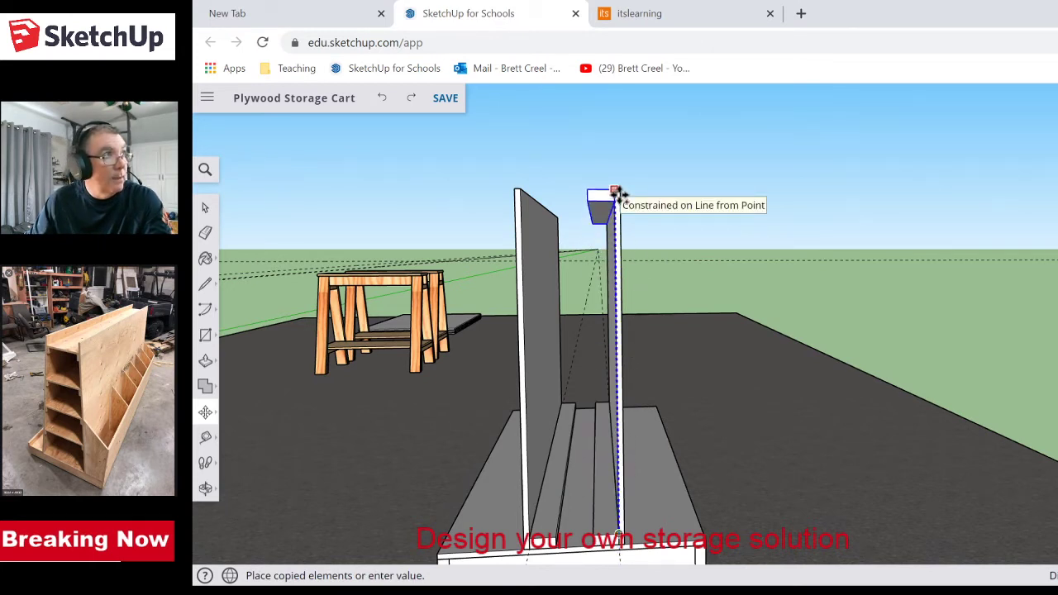
left_click(616, 195)
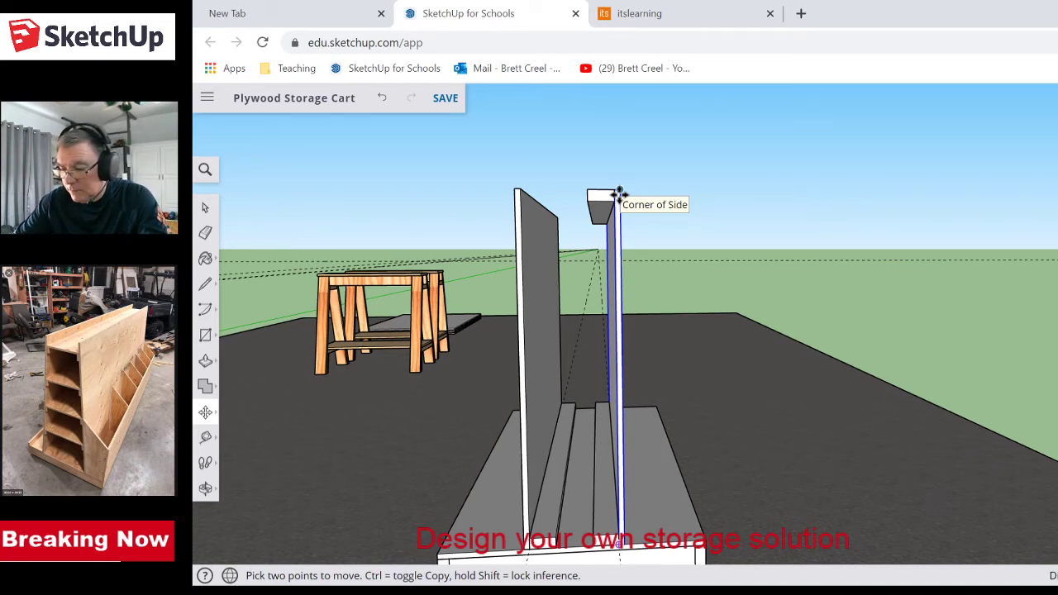
type("/4")
key("Return")
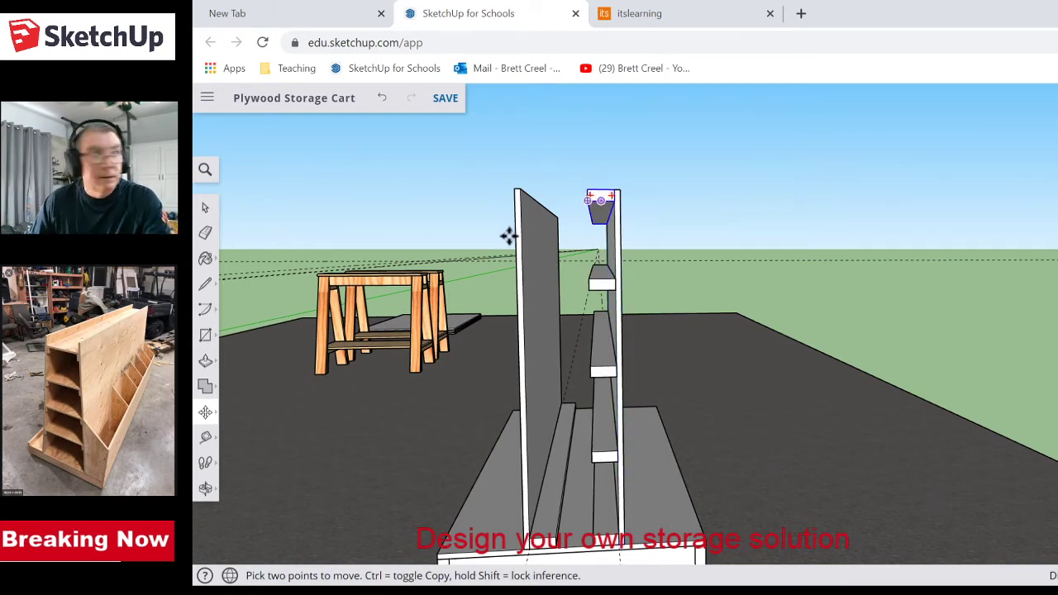
- Copy the four upper boards on the right Side panel across to the left Side panel, snapping to its inner top corner
middle_click_drag(737, 498, 738, 449)
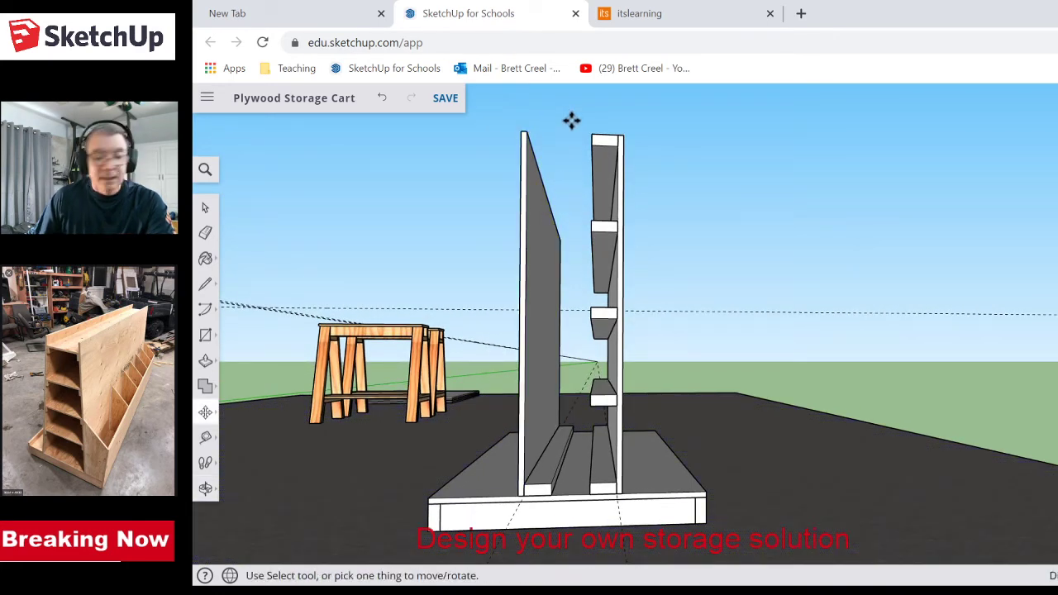
key("space")
left_click_drag(567, 121, 625, 423)
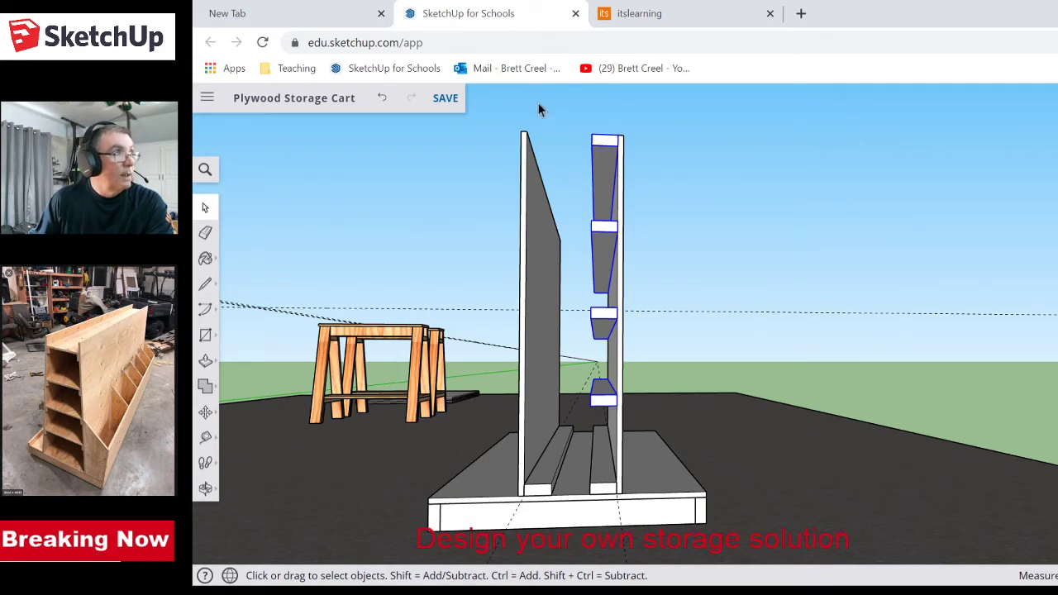
key("o")
left_click_drag(548, 121, 545, 146)
key("space")
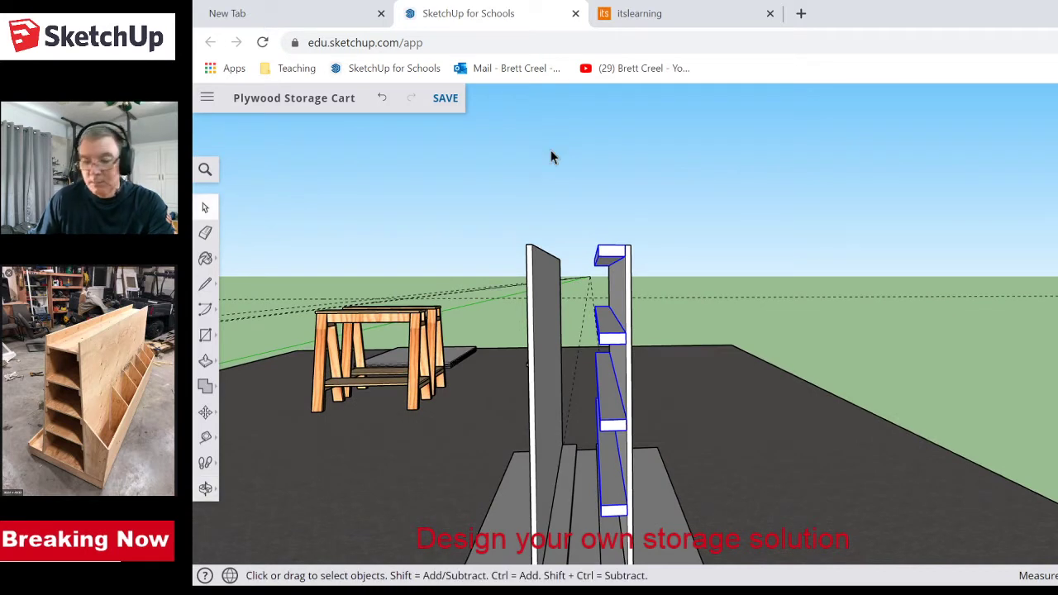
key("m")
key("q")
key("m")
left_click(598, 243)
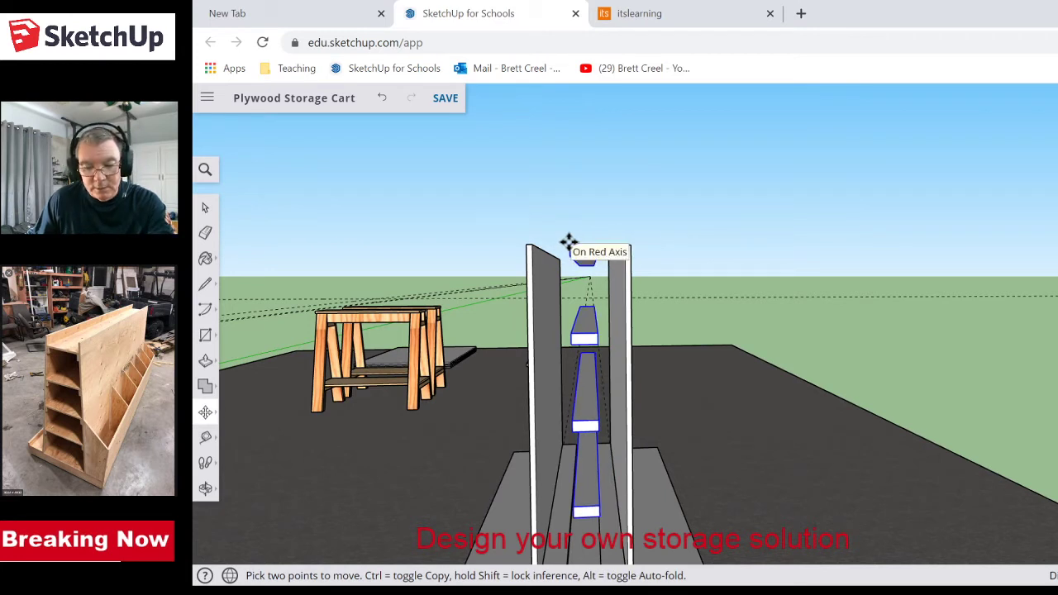
key("ctrl")
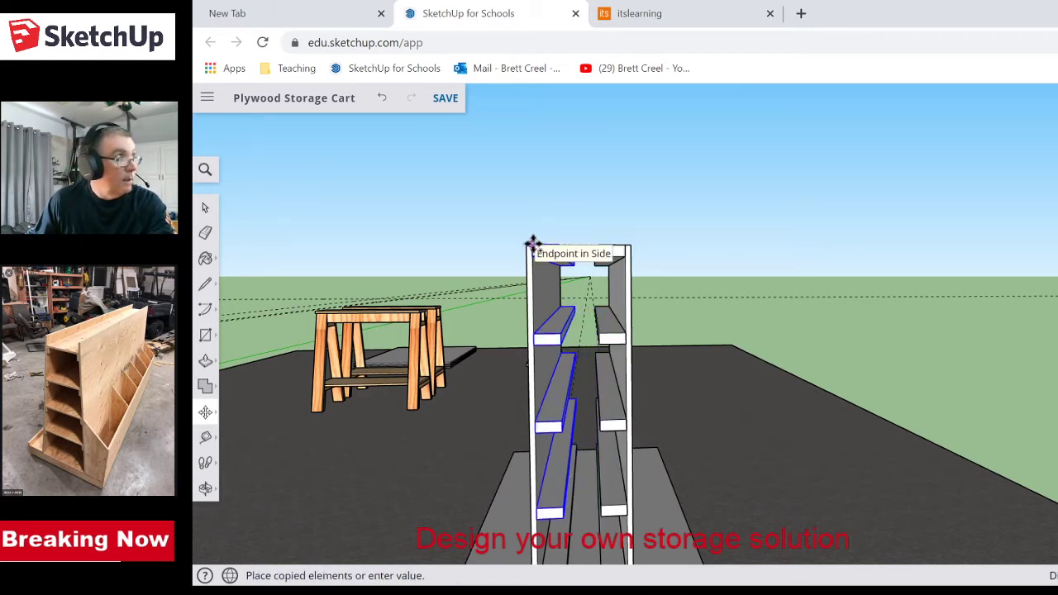
left_click(533, 245)
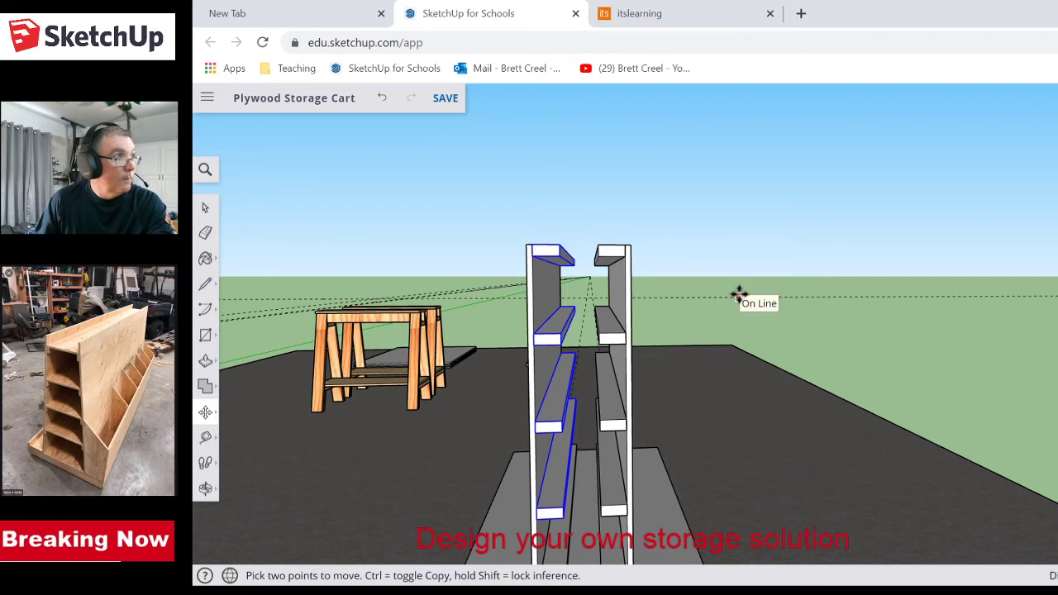
- Inspect the cart from its long side and compare it with the reference photo
scroll(738, 296, "down", 5)
scroll(739, 296, "up", 4)
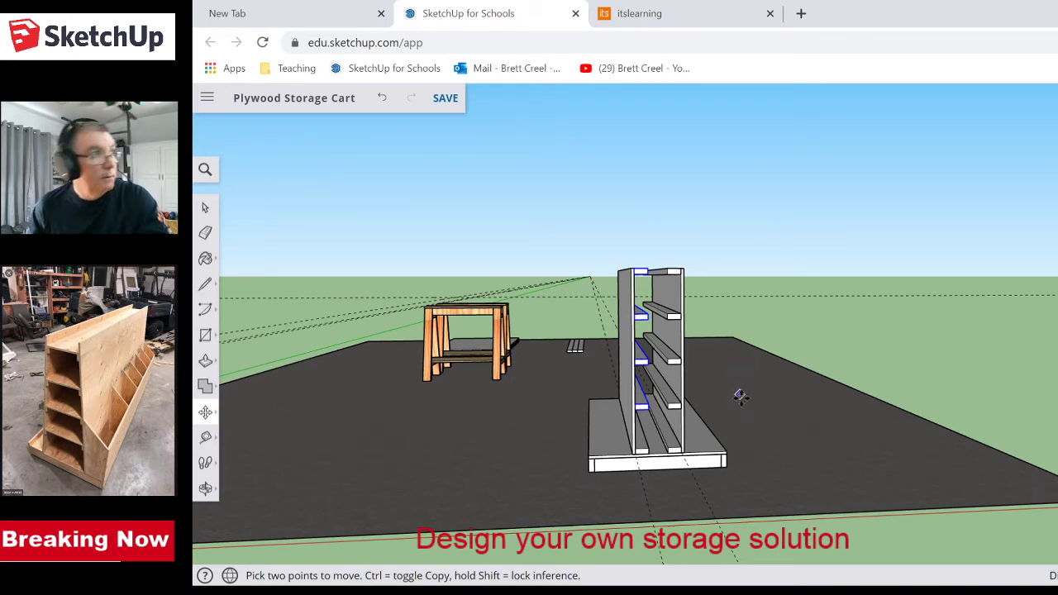
middle_click_drag(767, 415, 498, 425)
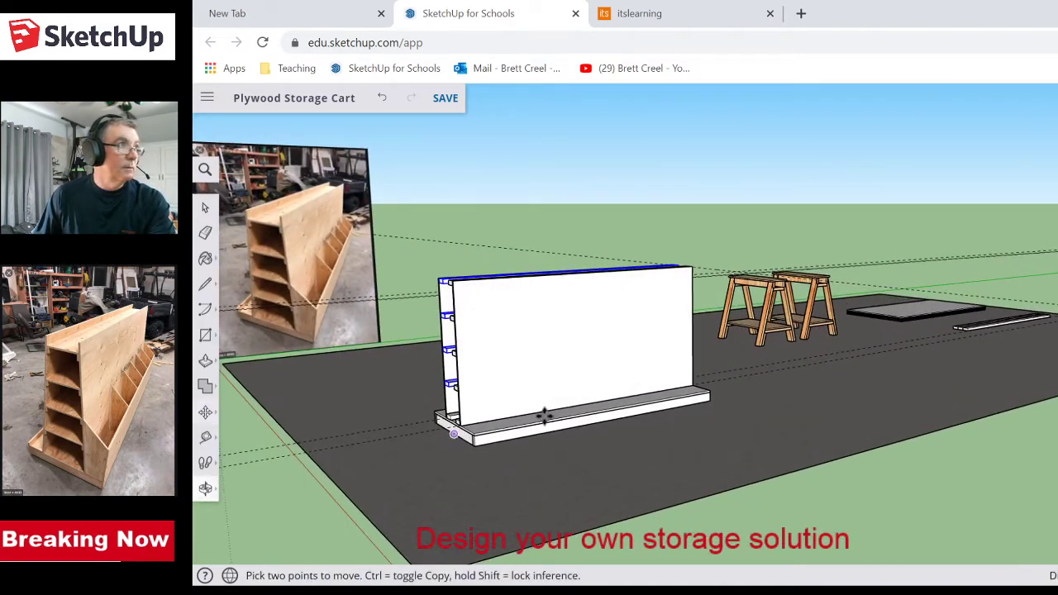
scroll(775, 371, "down", 2)
scroll(776, 369, "up", 5)
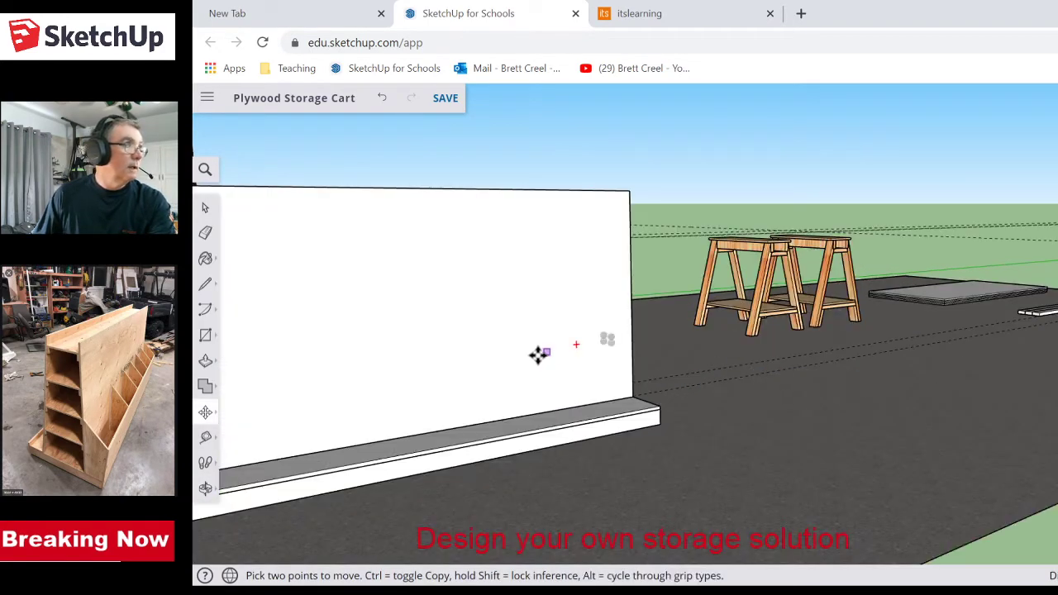
scroll(487, 368, "down", 5)
middle_click_drag(310, 383, 310, 380)
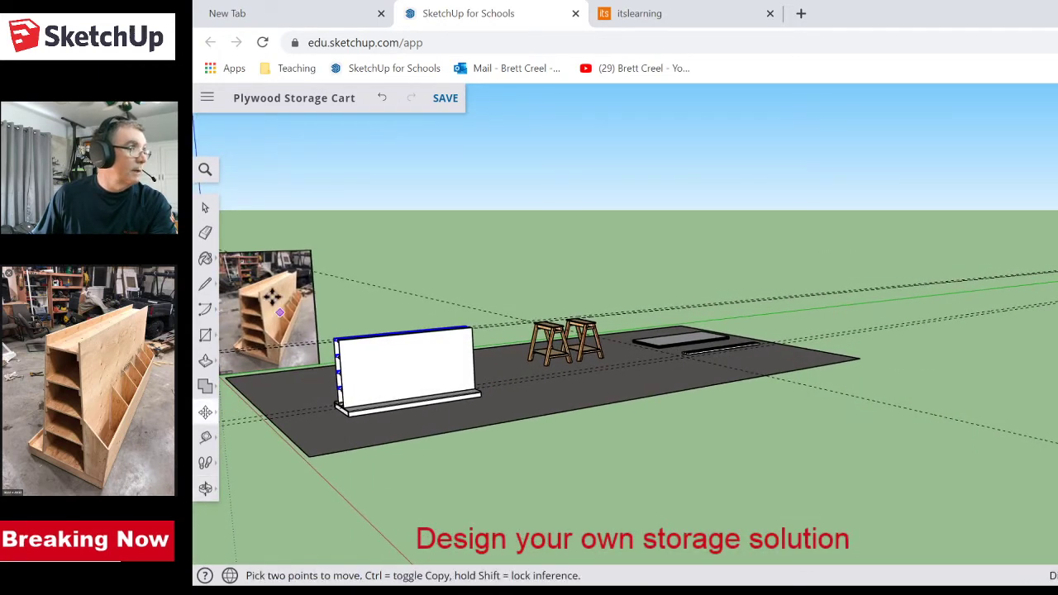
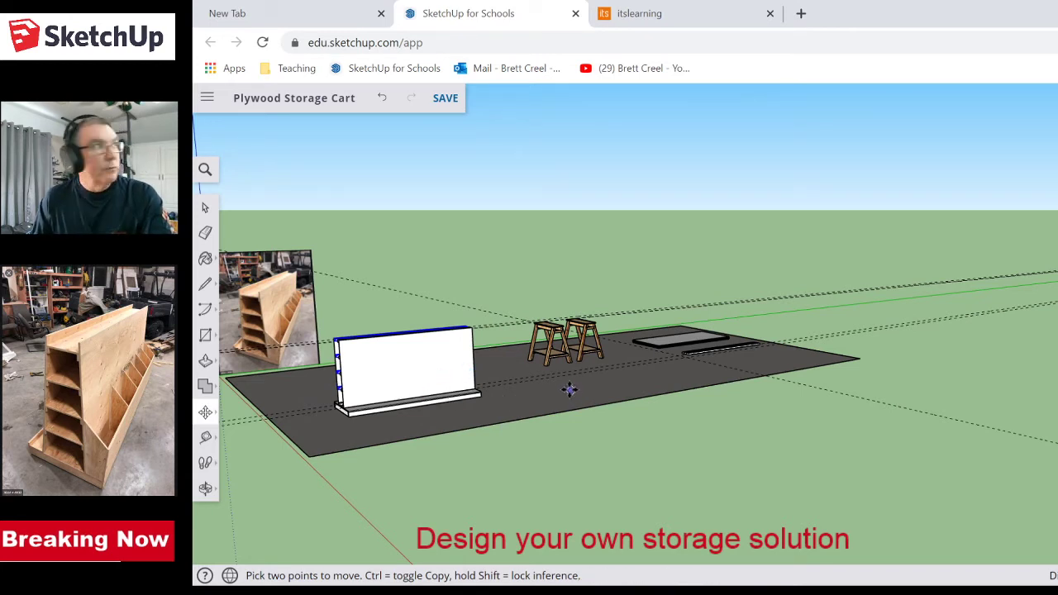
- Move the top plywood sheet by its upper front corner from the stack onto the sawhorses
scroll(570, 390, "down", 3)
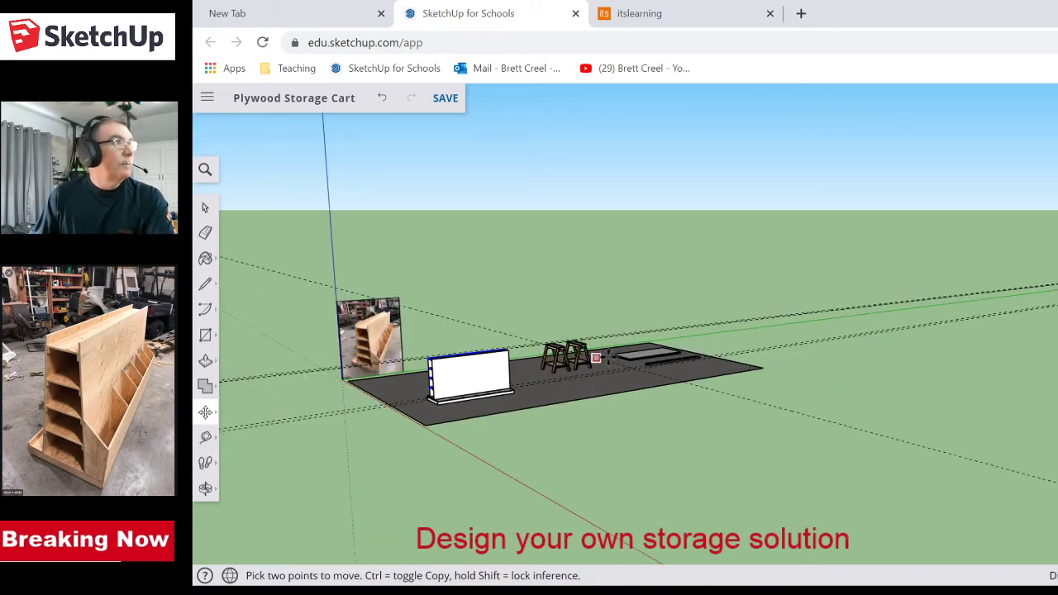
scroll(611, 355, "up", 5)
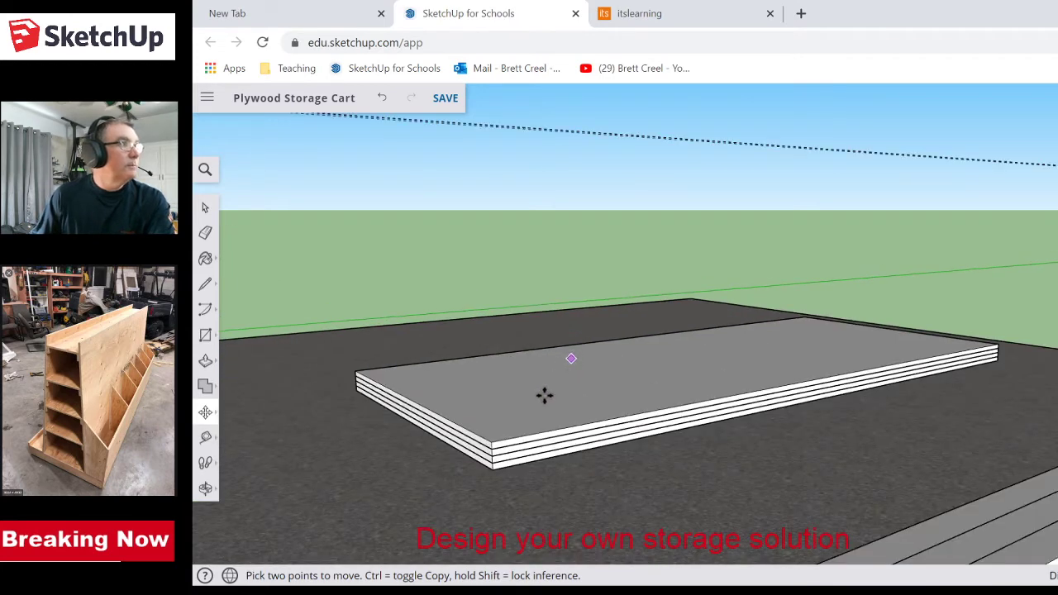
key("space")
left_click(498, 447)
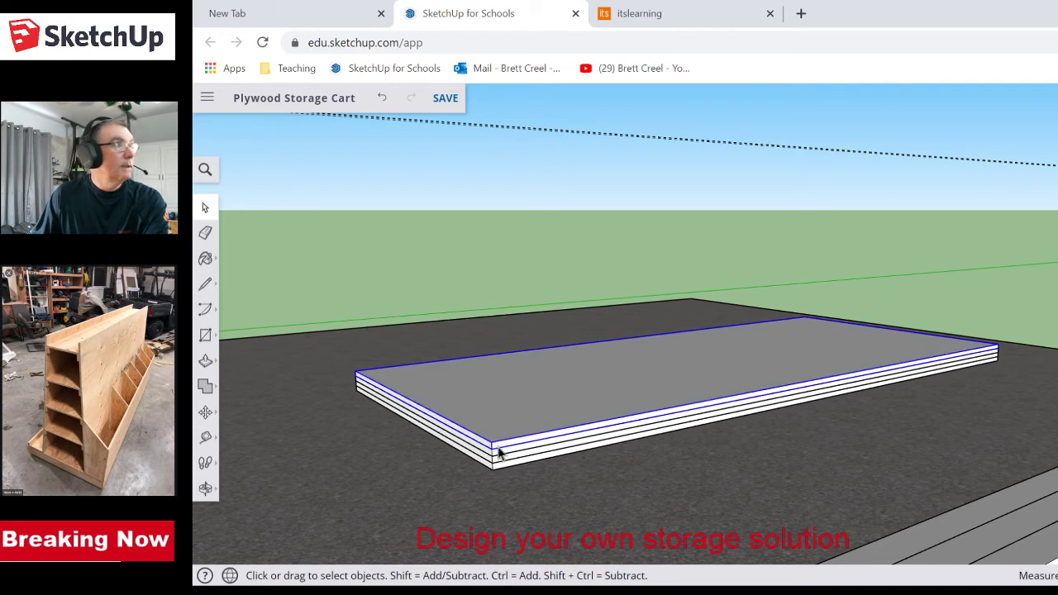
key("m")
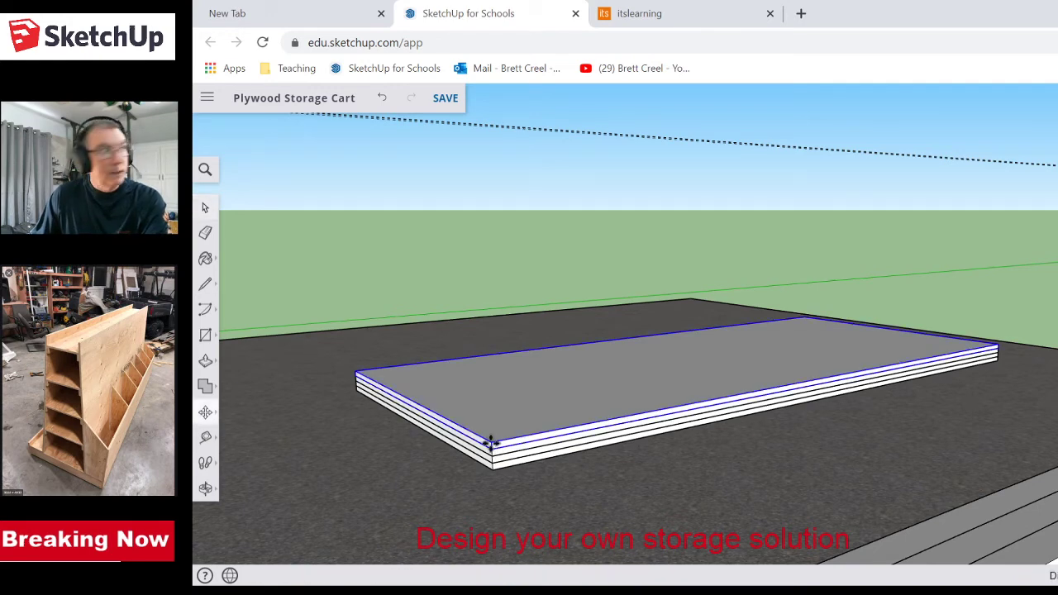
left_click(491, 447)
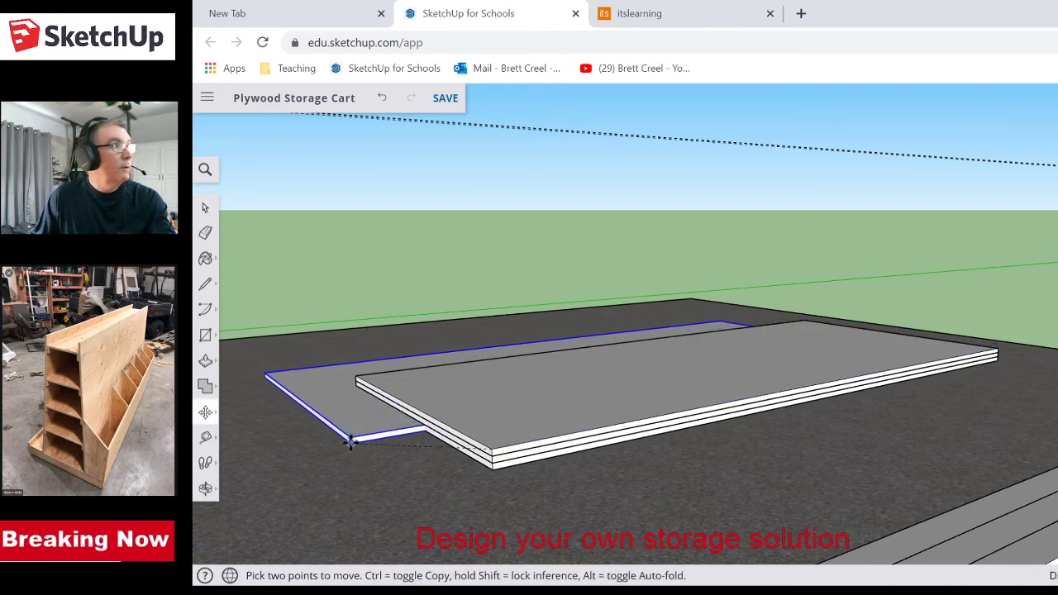
scroll(236, 424, "down", 4)
scroll(225, 428, "down", 2)
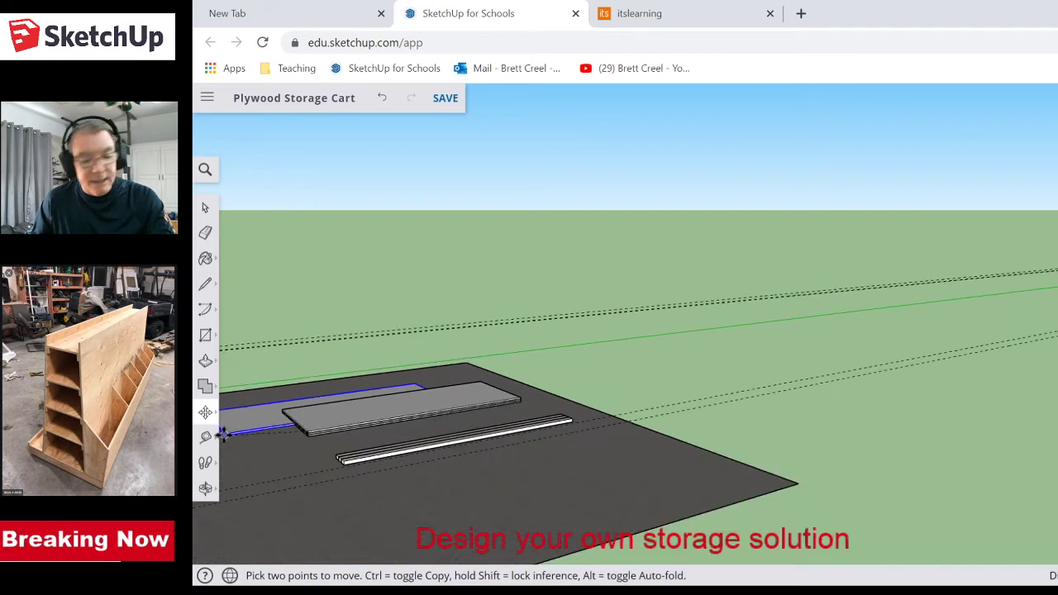
middle_click_drag(331, 429, 786, 374, "shift")
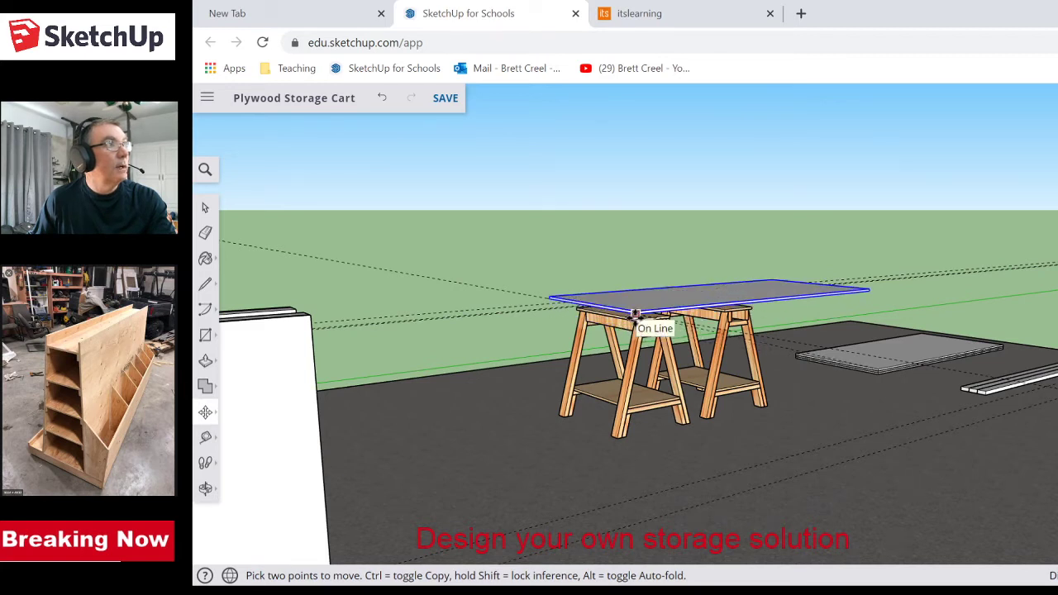
left_click(634, 315)
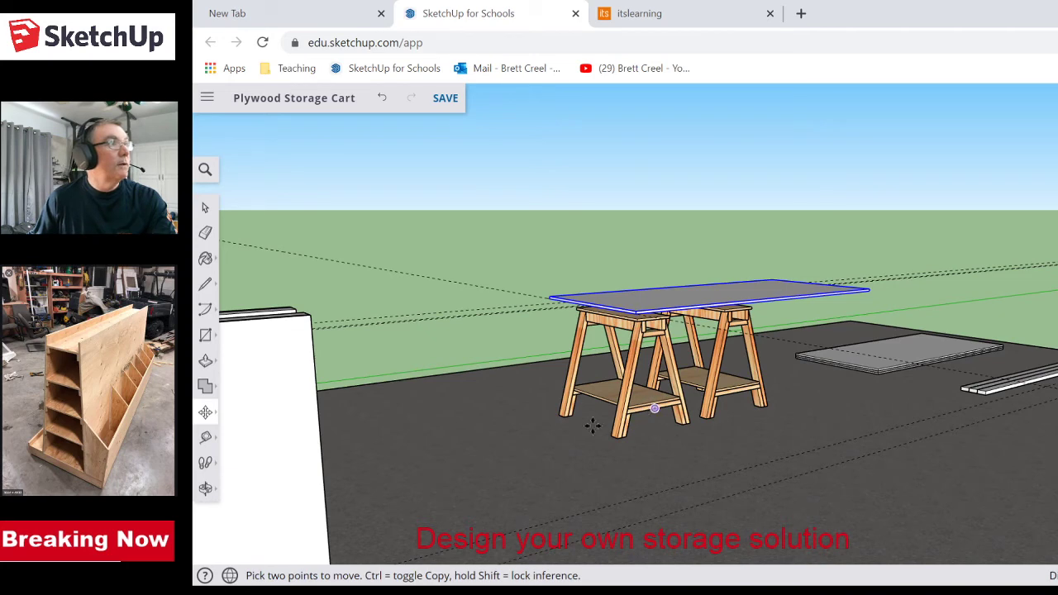
scroll(593, 425, "down", 10)
middle_click_drag(522, 467, 715, 440)
scroll(678, 453, "up", 6)
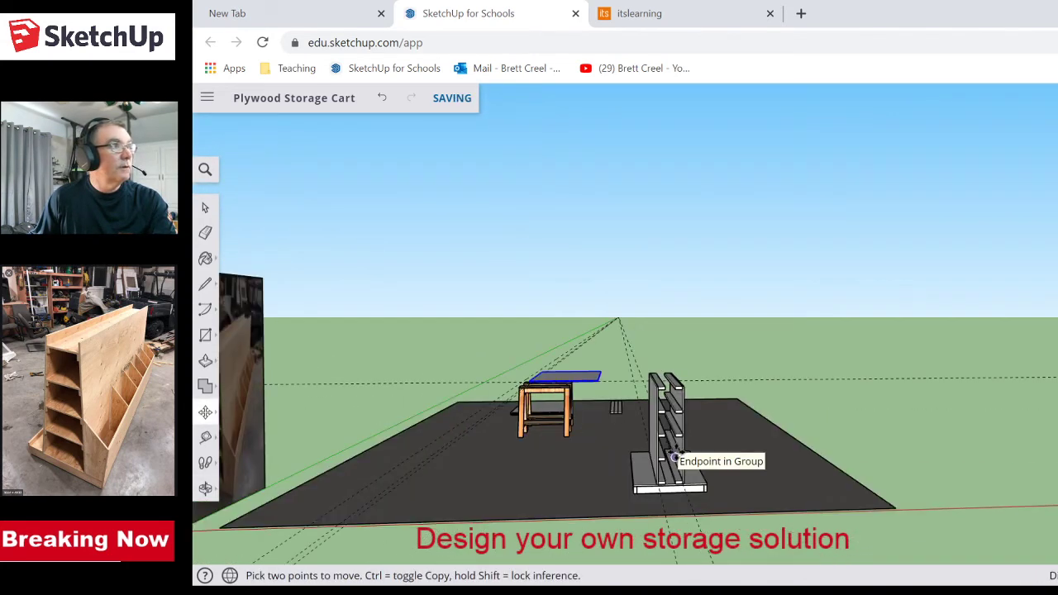
key("space")
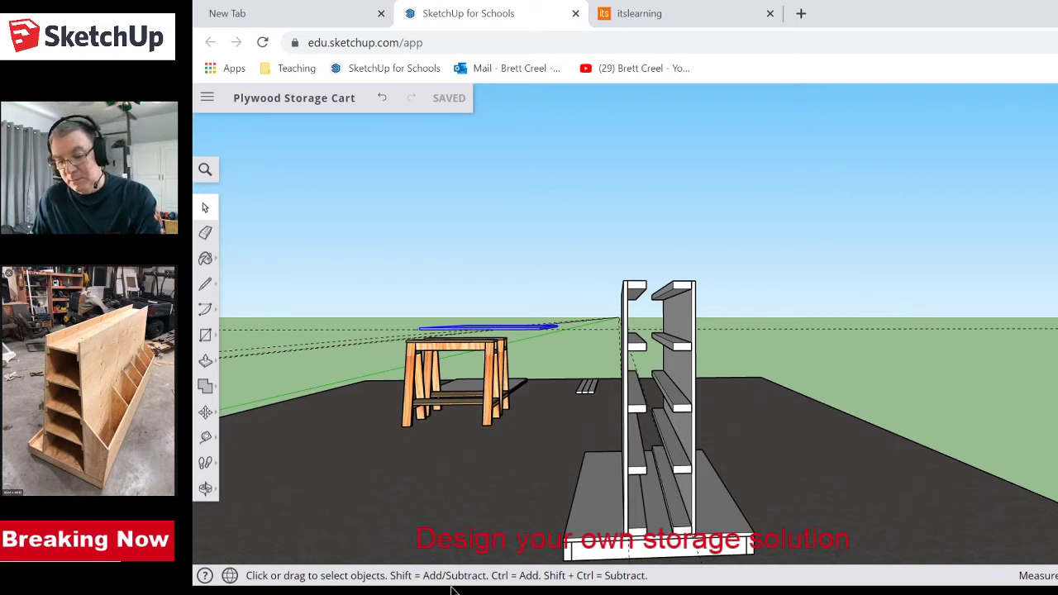
key("t")
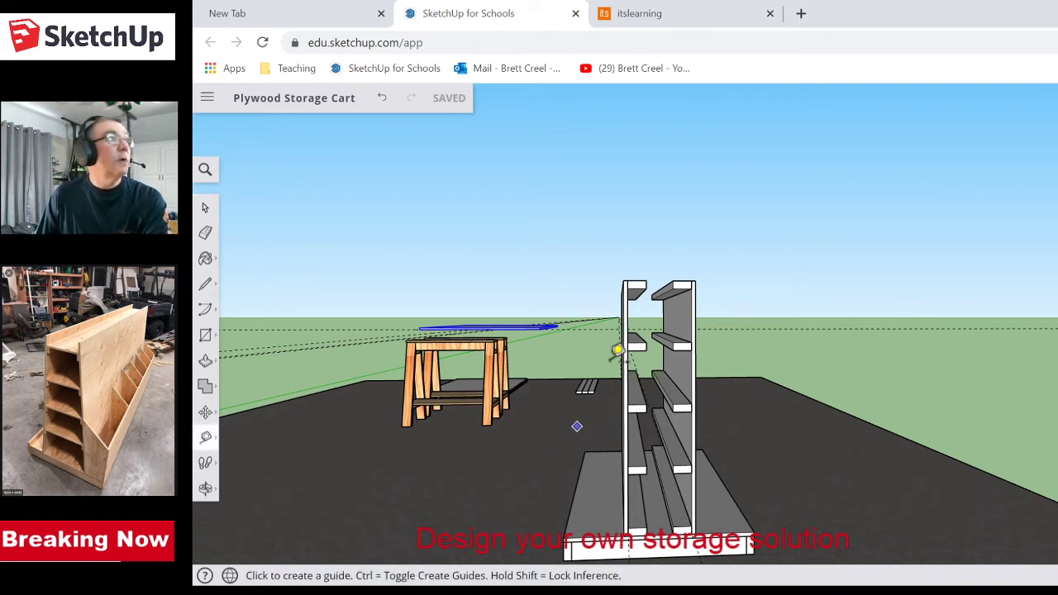
scroll(641, 339, "up", 5)
scroll(669, 339, "down", 2)
scroll(694, 339, "down", 4)
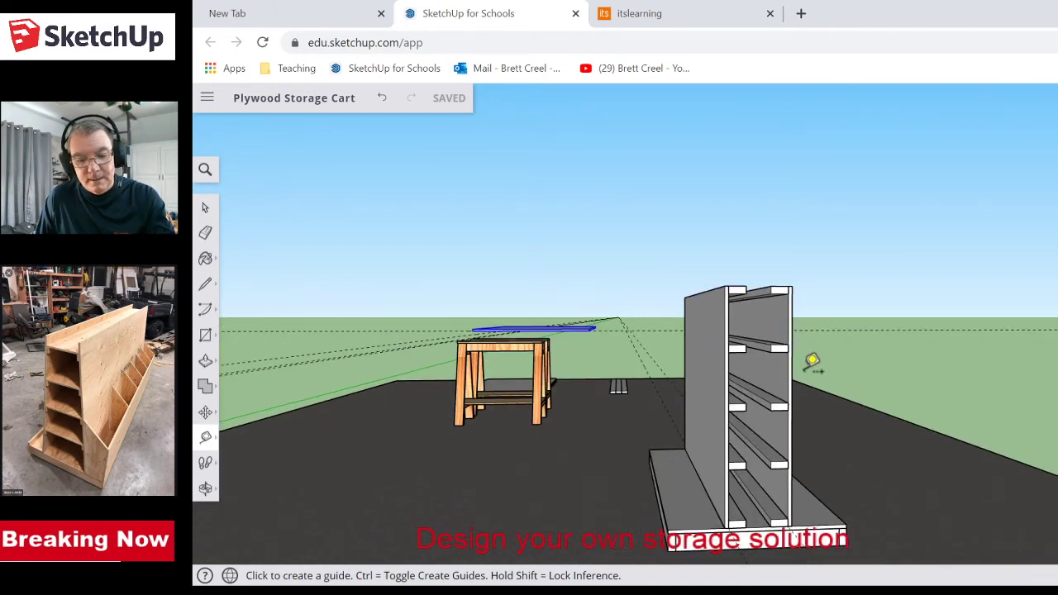
middle_click_drag(802, 372, 641, 364)
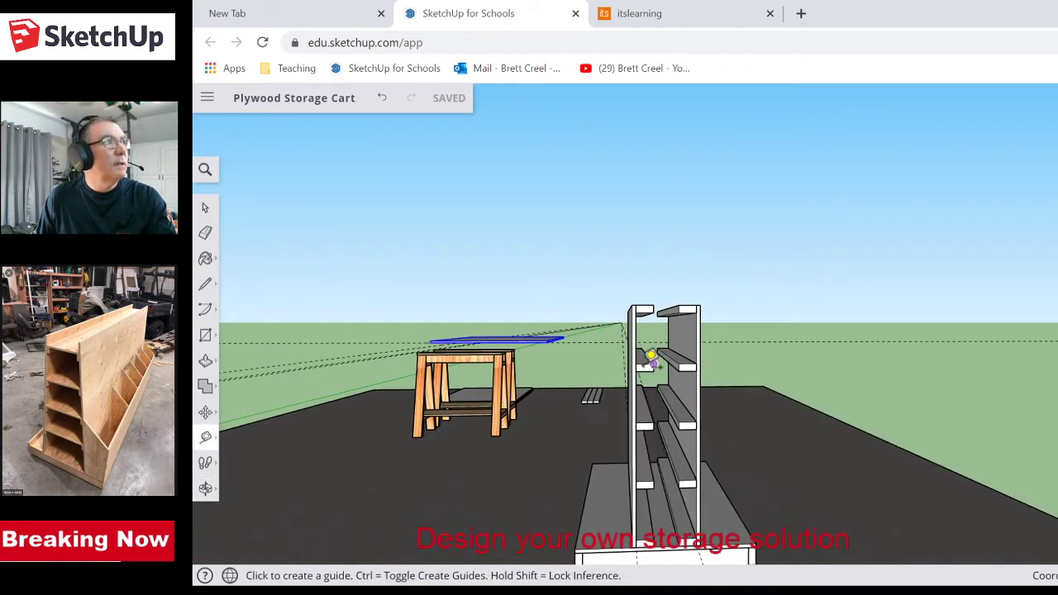
left_click(636, 364)
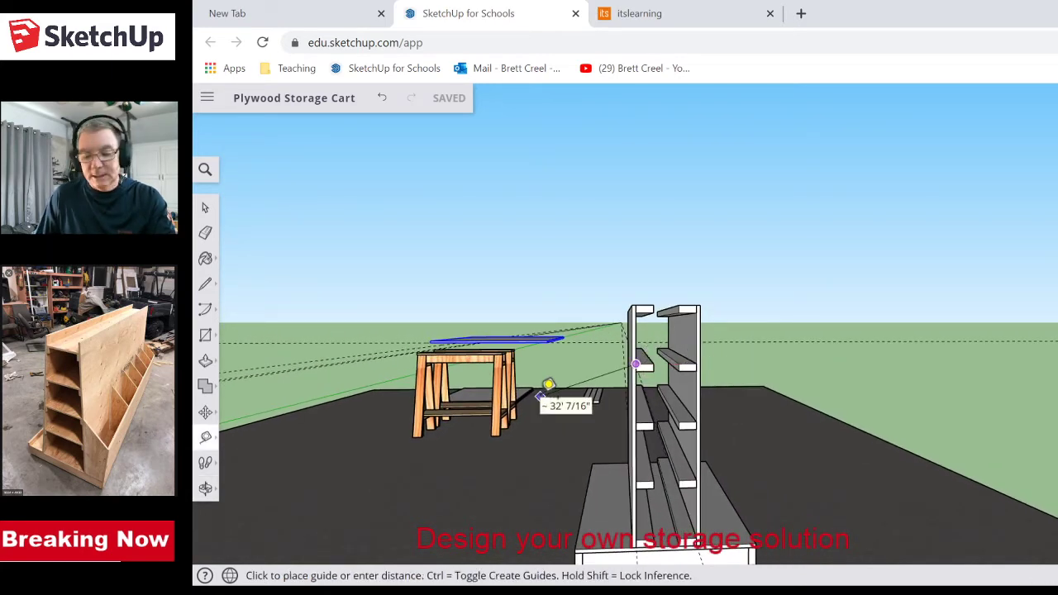
key("space")
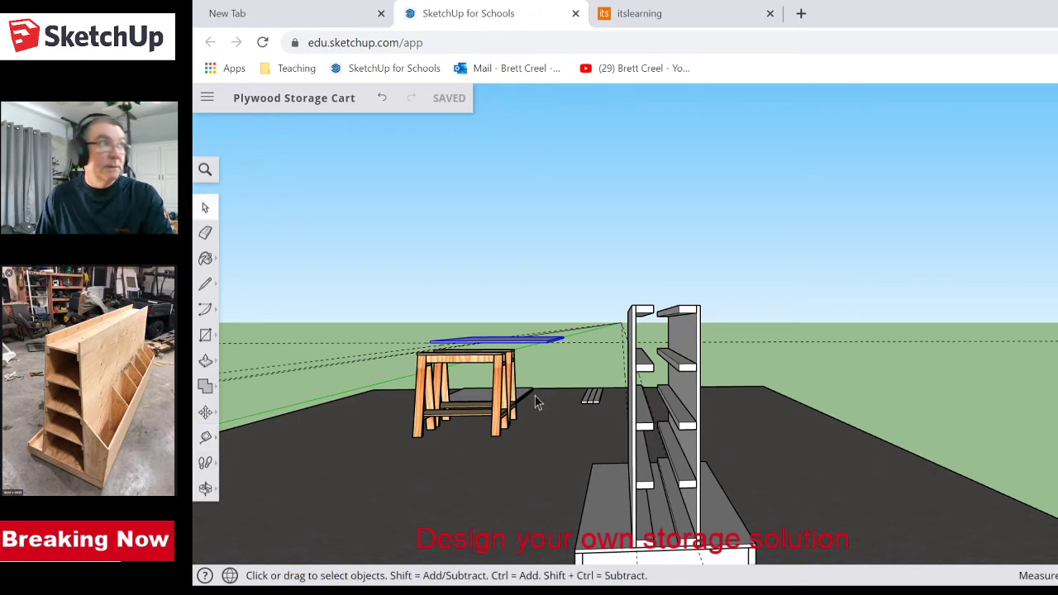
- Place a guide on the plywood sheet over the sawhorses, parallel to the long edge farther from the sawhorse tops
scroll(531, 352, "down", 3)
middle_click_drag(544, 366, 531, 449)
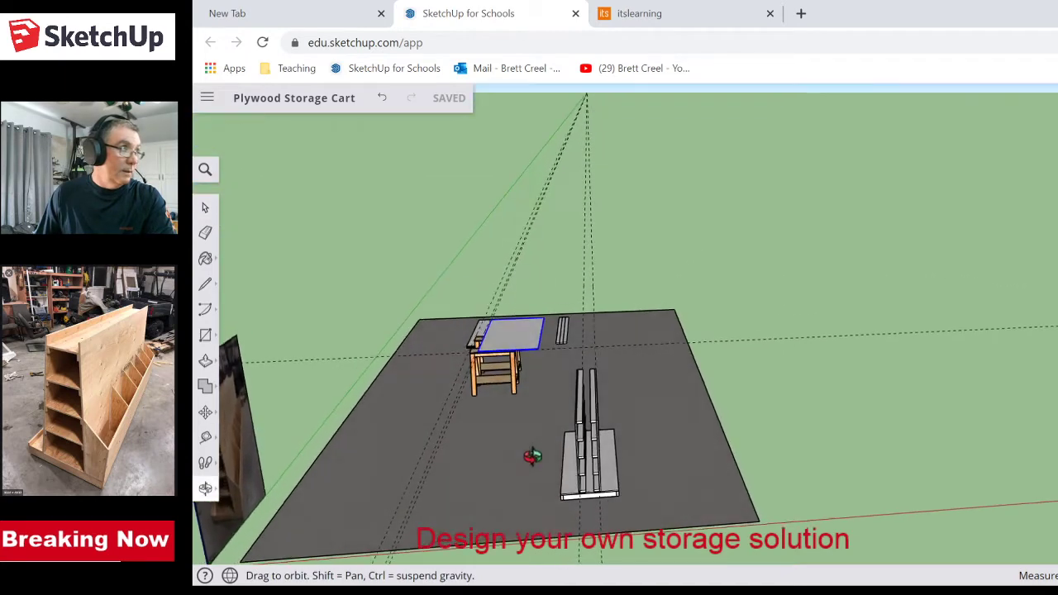
middle_click_drag(515, 326, 509, 407)
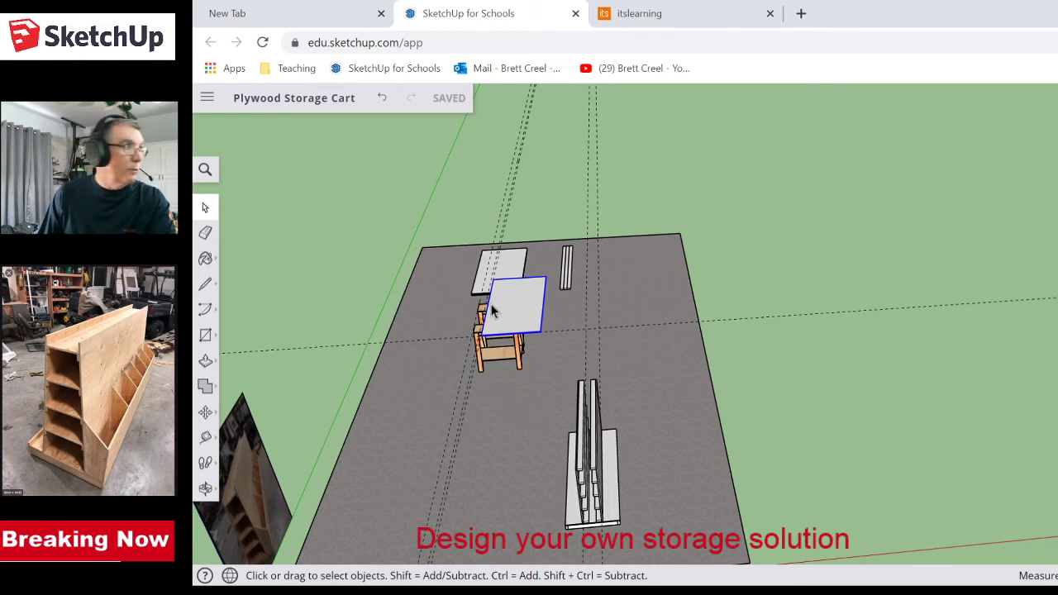
scroll(534, 310, "up", 5)
scroll(531, 316, "down", 3)
middle_click_drag(532, 316, 586, 331)
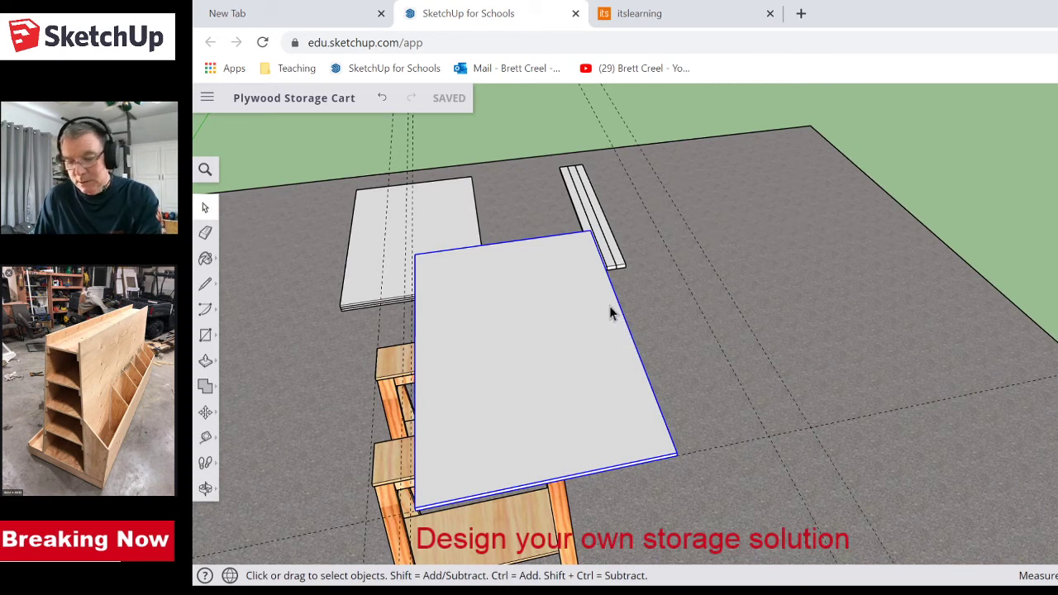
key("t")
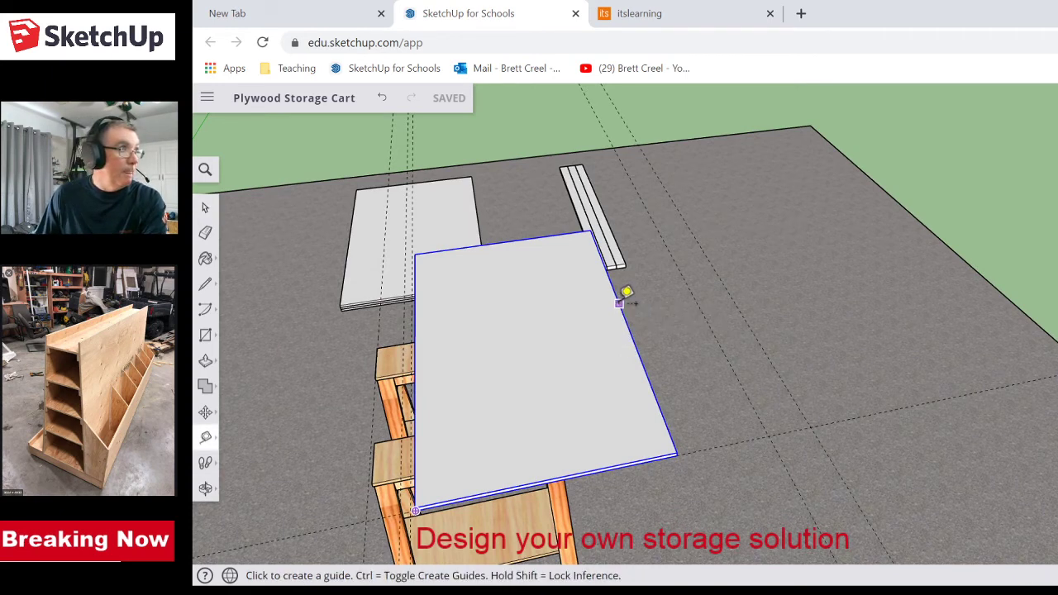
left_click(619, 303)
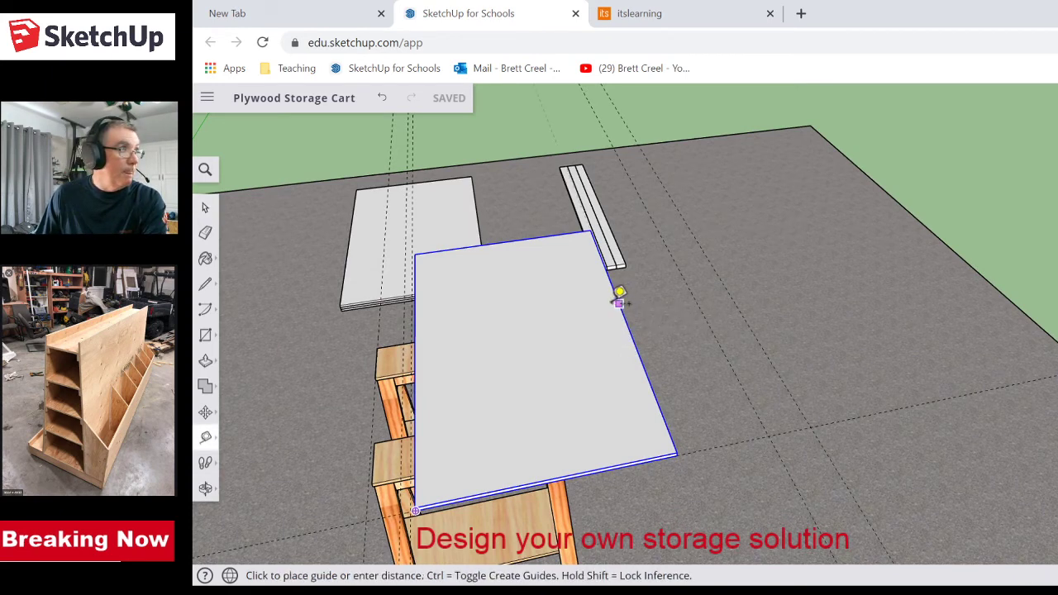
left_click(577, 311)
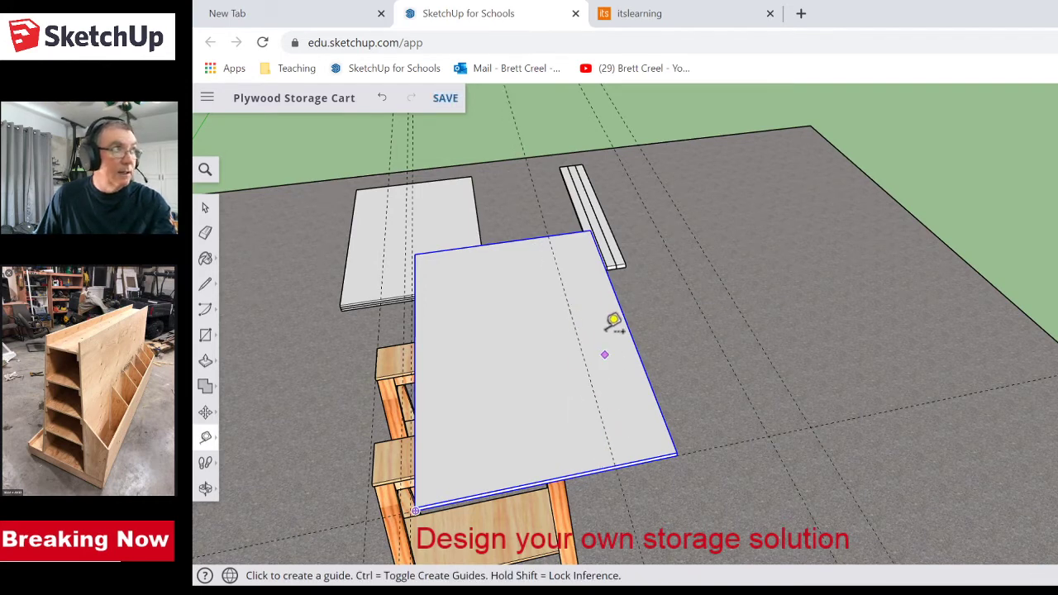
- Draw a cut line along the guide across the full length of the plywood sheet
key("space")
key("l")
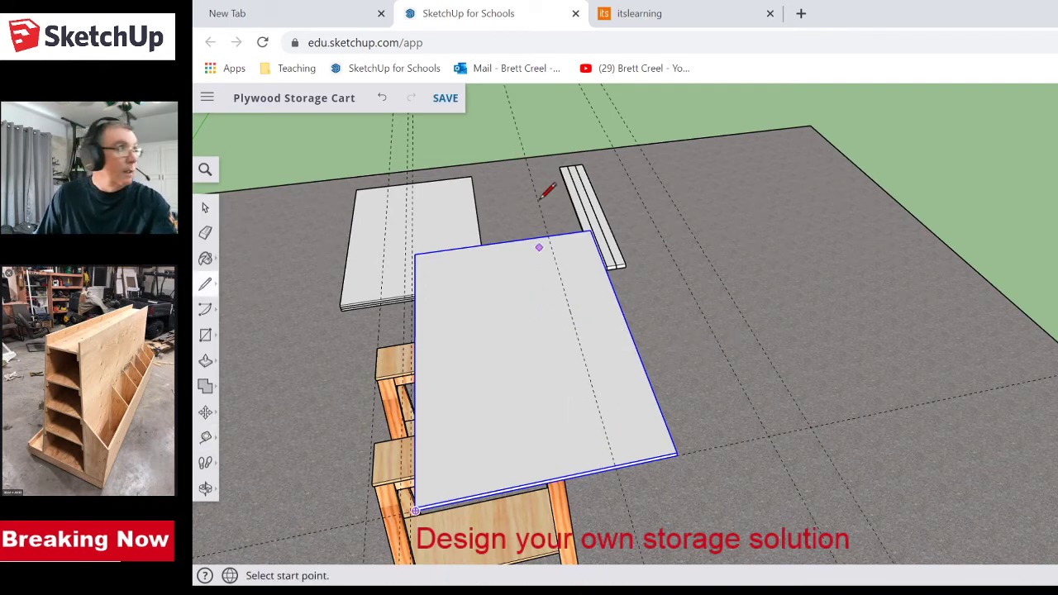
left_click(545, 235)
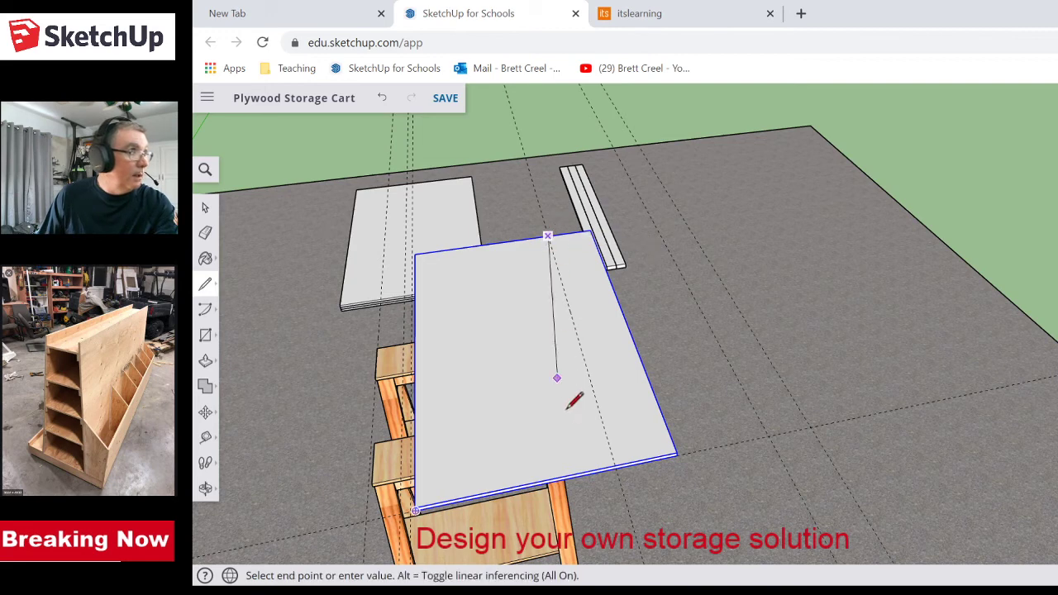
left_click(614, 463)
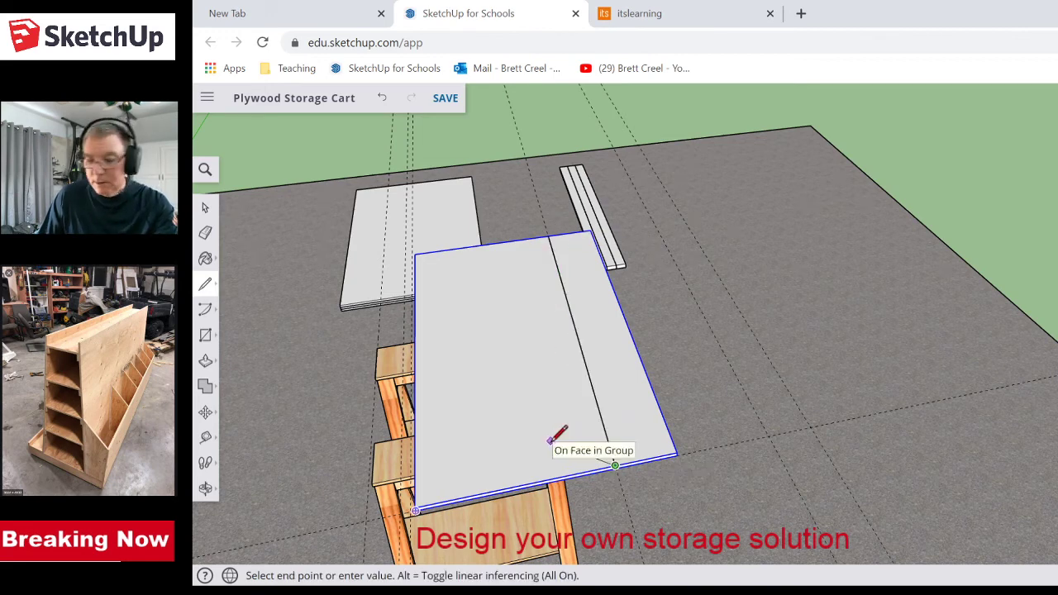
- Explode the plywood sheet group and push the wider section down through its thickness, leaving only the narrow strip beyond the cut line
key("space")
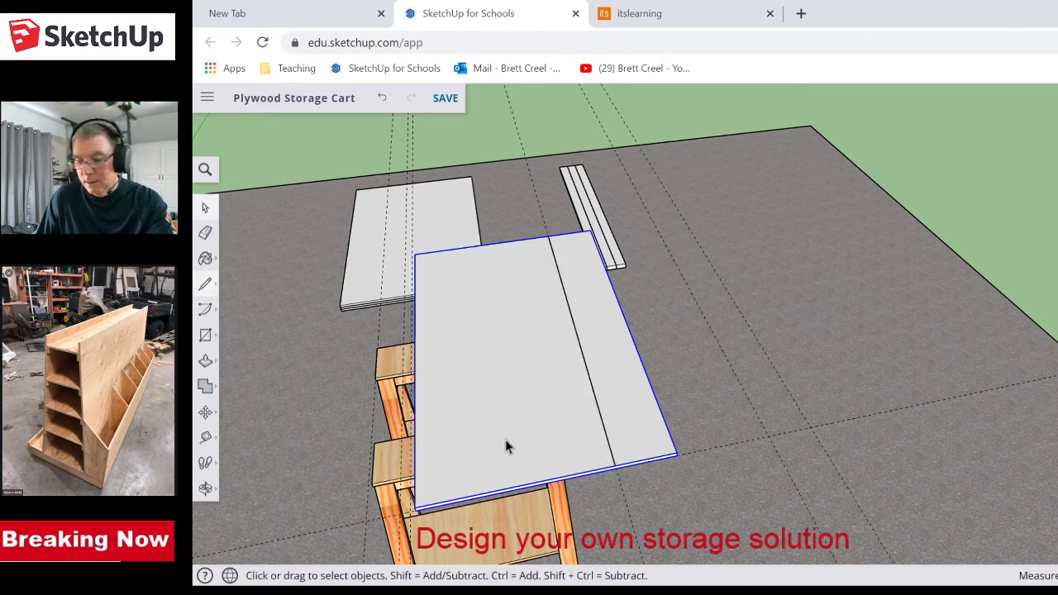
right_click(506, 398)
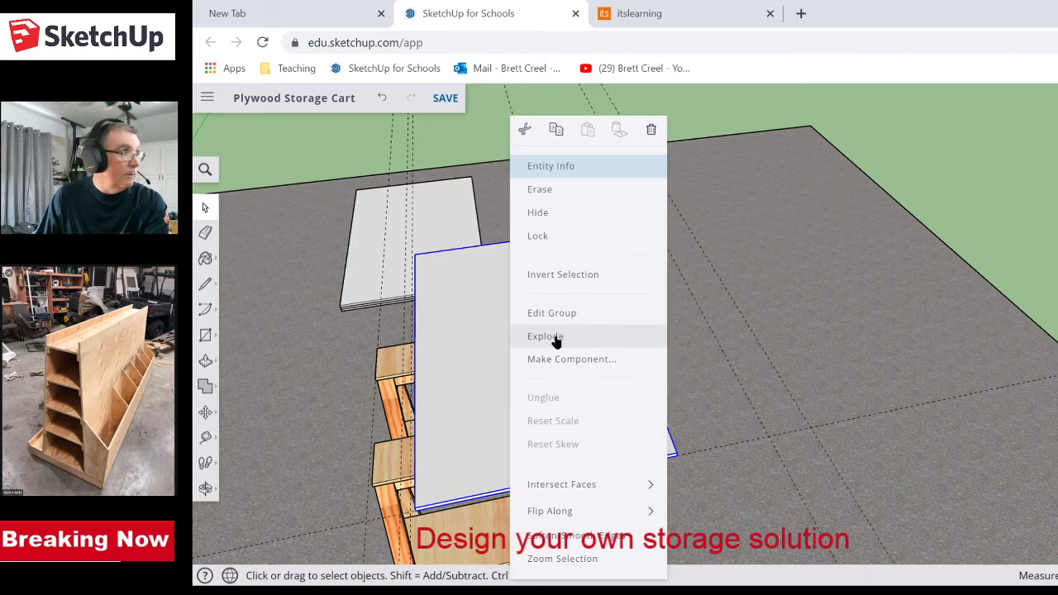
left_click(555, 339)
left_click(530, 395)
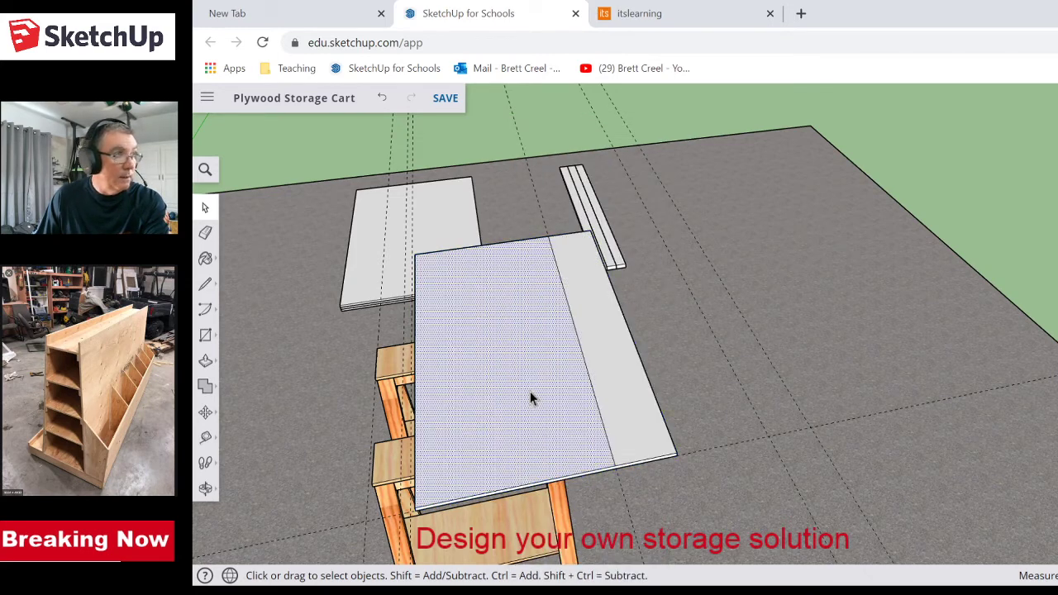
key("p")
left_click_drag(529, 394, 563, 476)
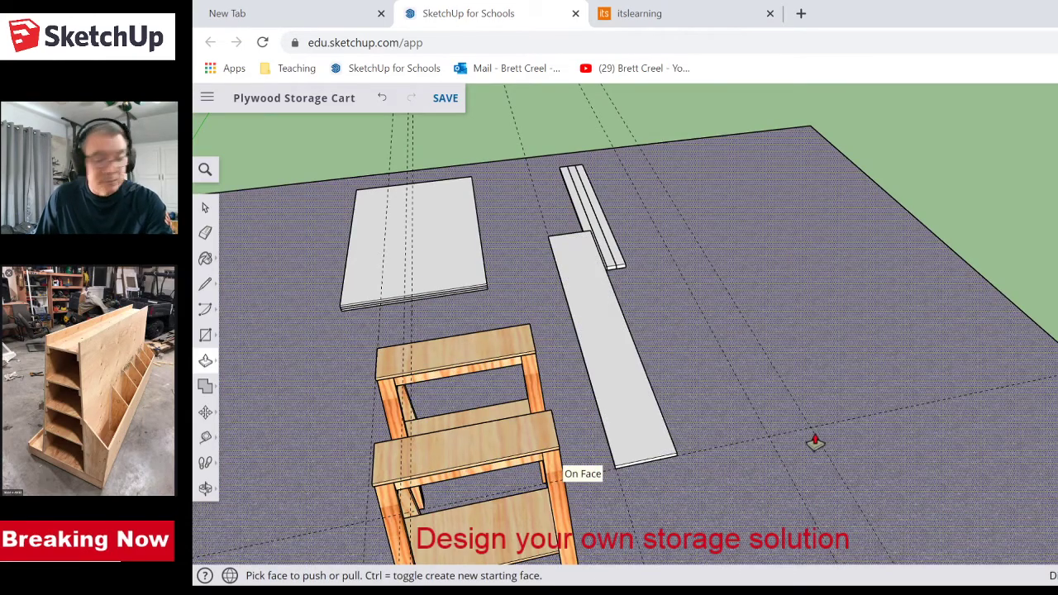
- Turn the remaining plywood strip beside the sawhorses into a component named Shelf
middle_click_drag(819, 445, 696, 460)
key("space")
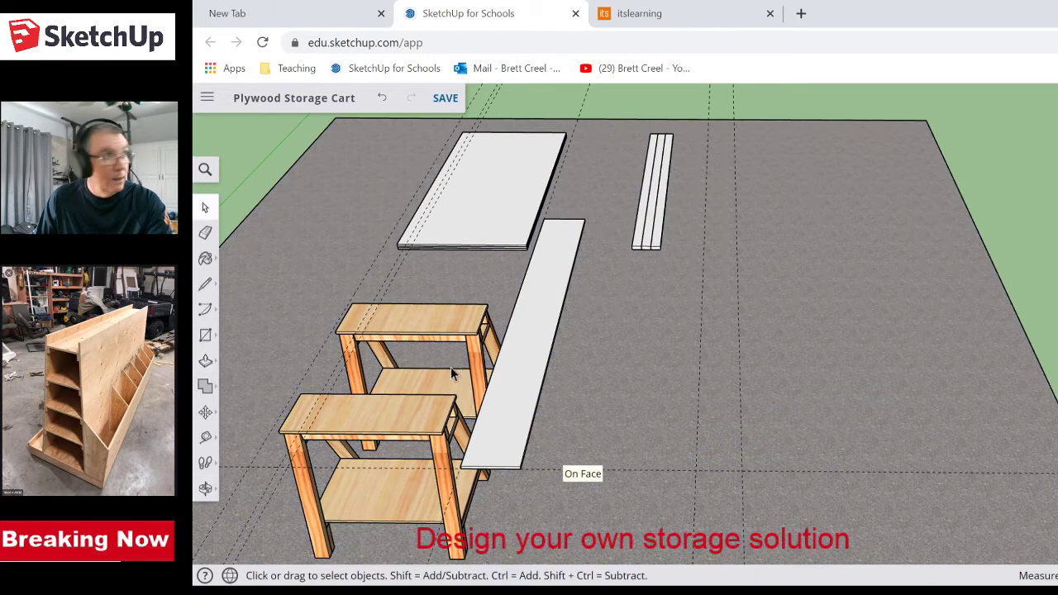
left_click(510, 378)
right_click(510, 382)
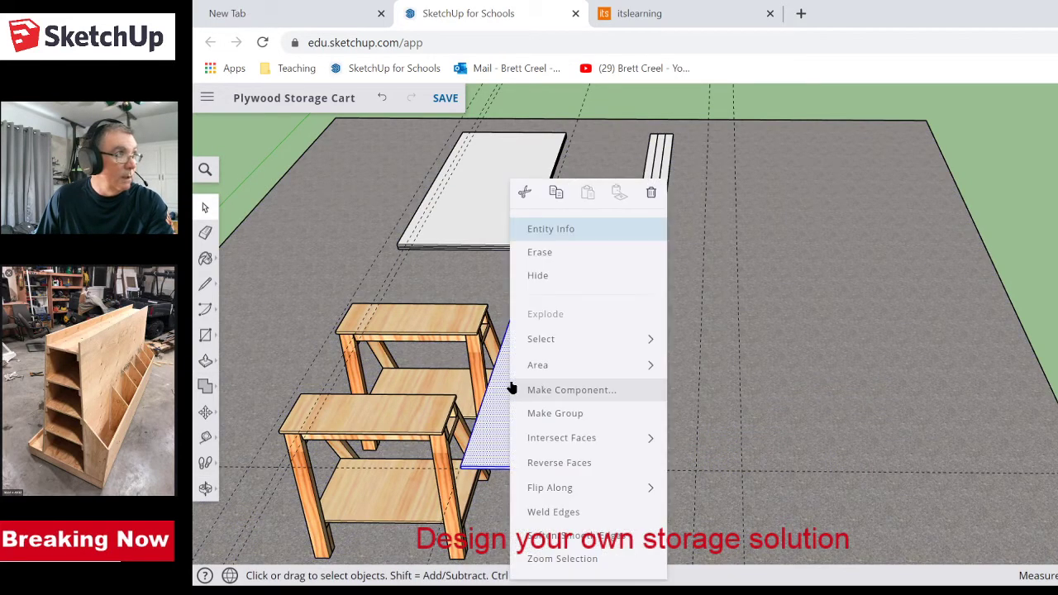
left_click(571, 392)
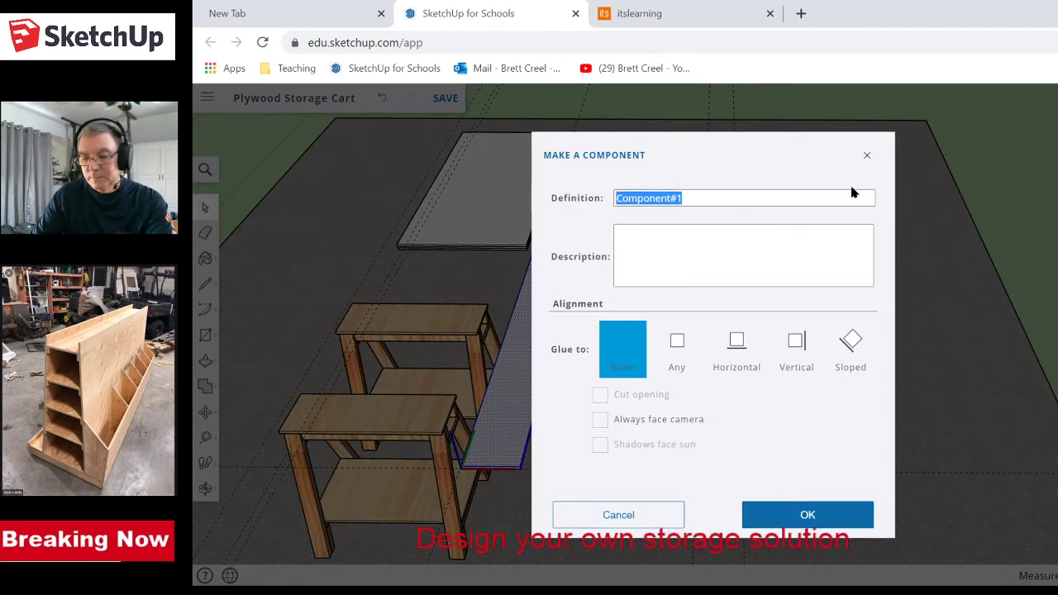
type("Shelf")
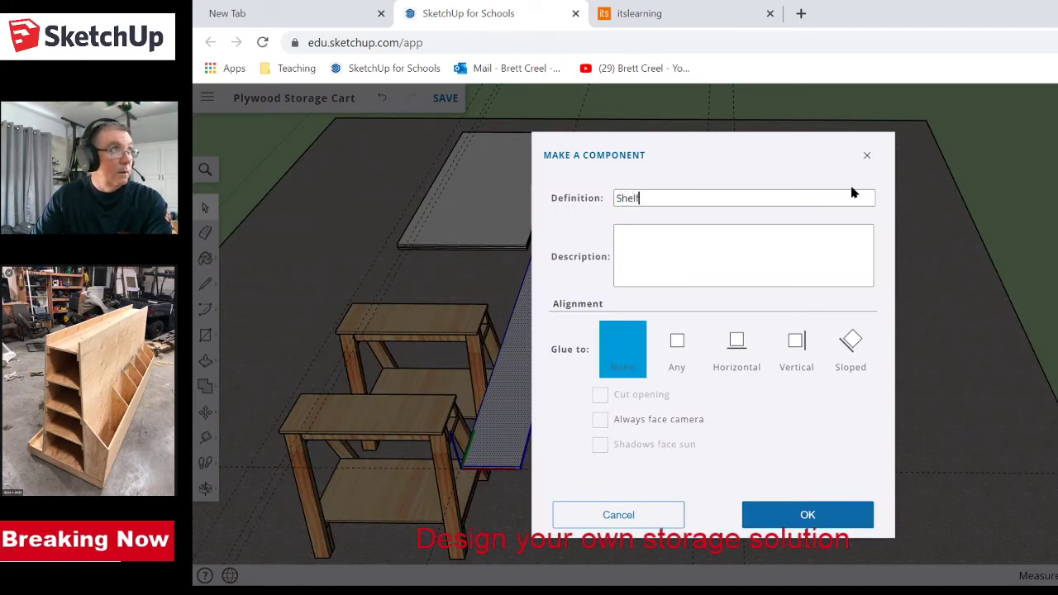
left_click(803, 513)
- Move the Shelf by its lower front corner into the cart, onto the fourth pair of support boards from the top
scroll(695, 501, "down", 5)
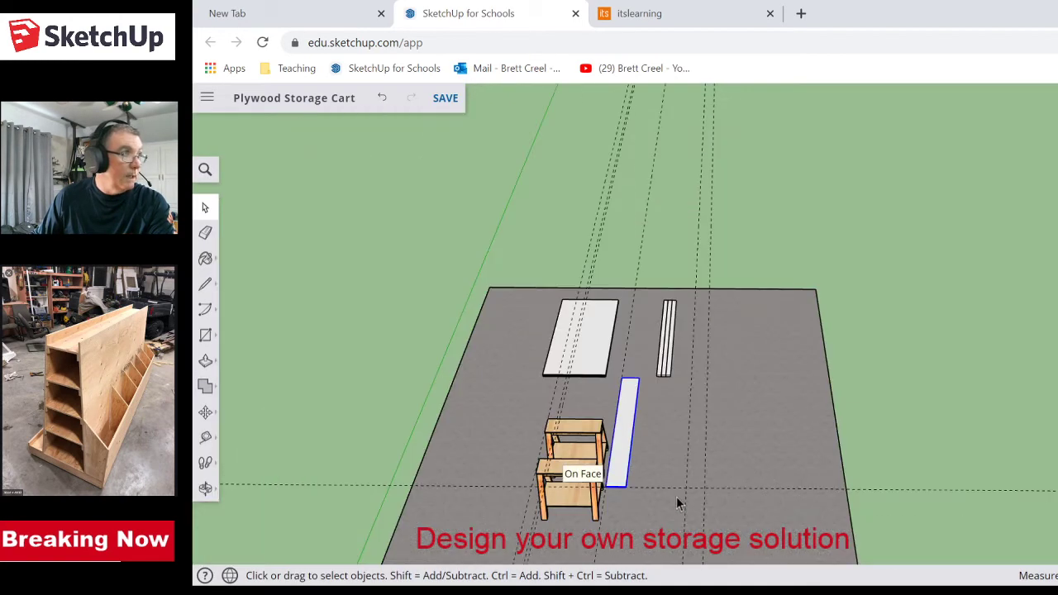
middle_click_drag(676, 496, 671, 245)
scroll(658, 447, "up", 4)
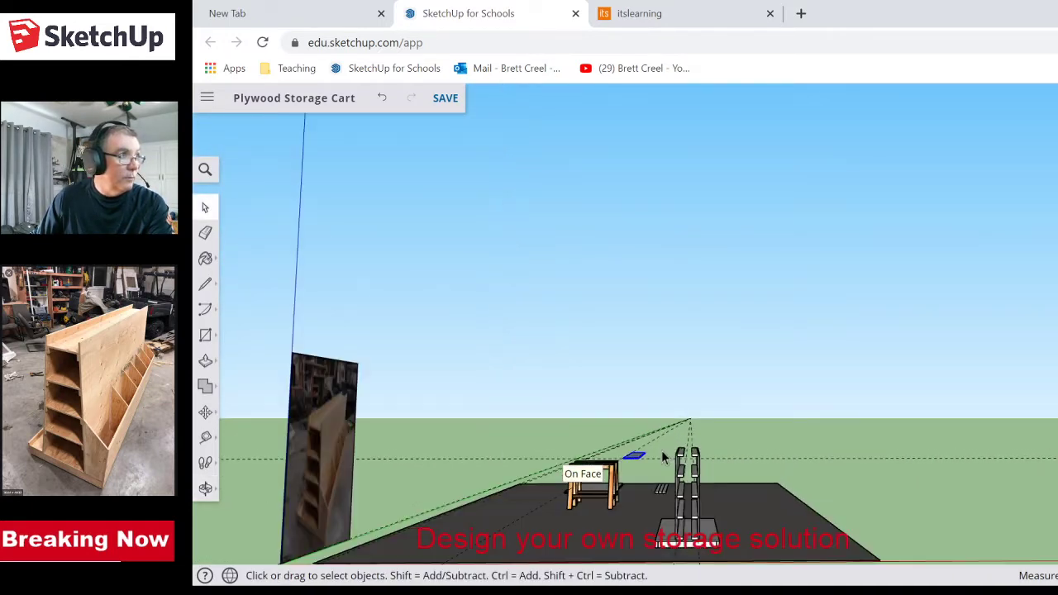
scroll(625, 475, "up", 5)
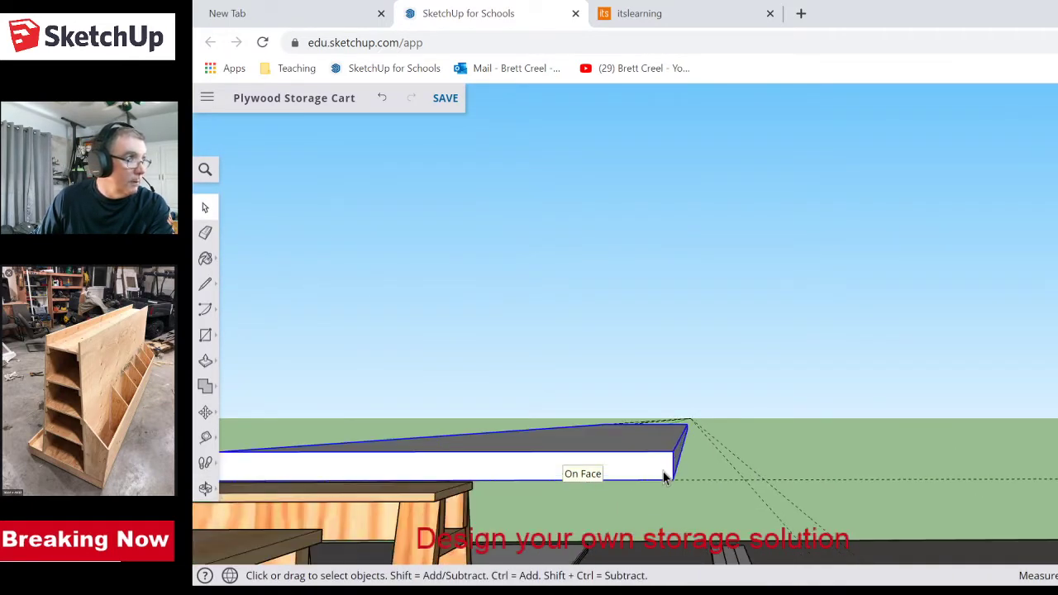
key("m")
left_click(669, 477)
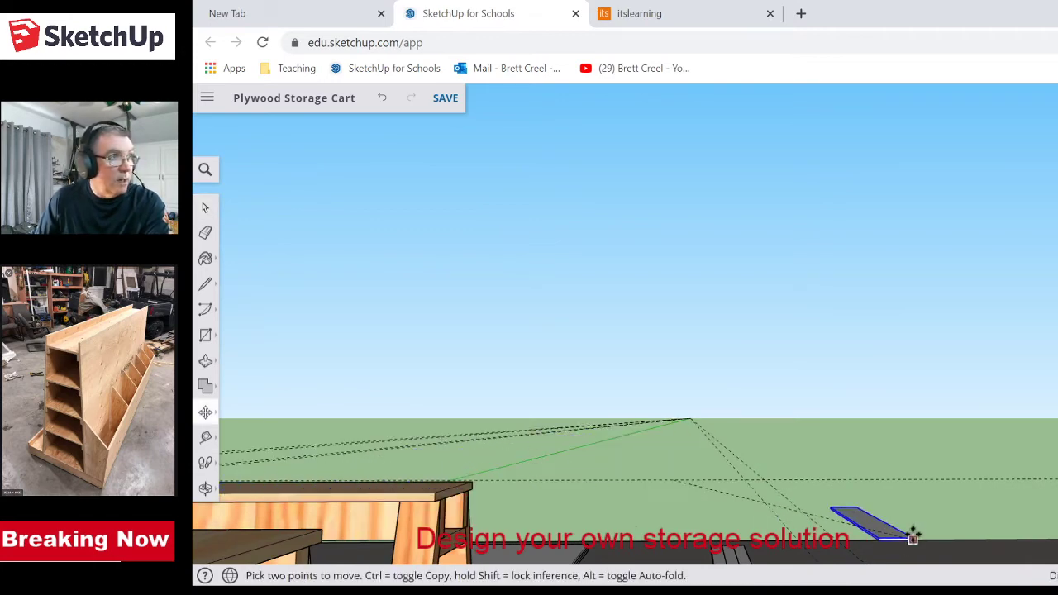
scroll(909, 529, "down", 6)
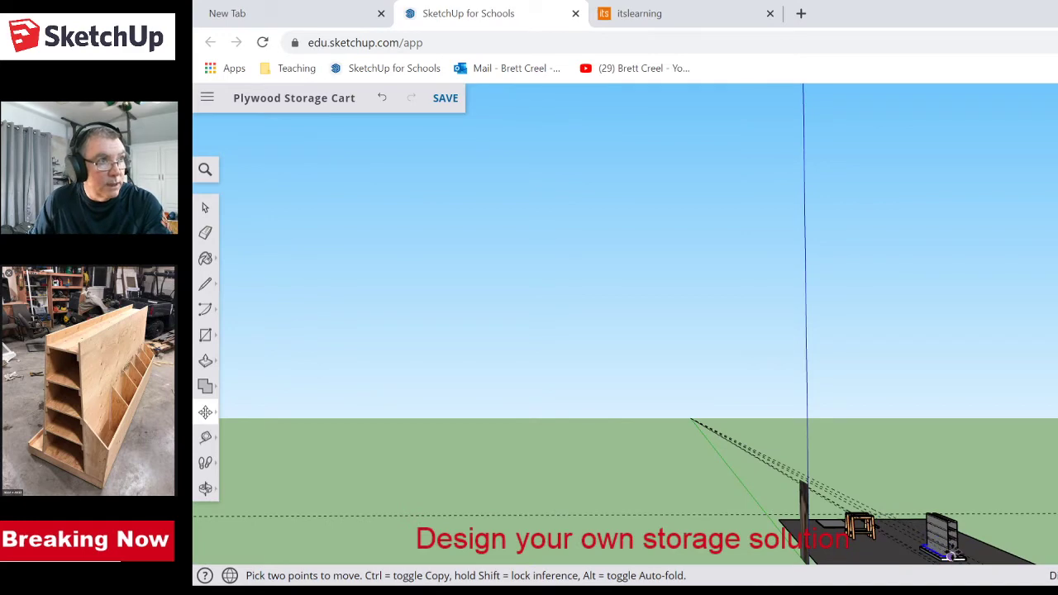
middle_click_drag(967, 556, 826, 529)
scroll(834, 524, "up", 8)
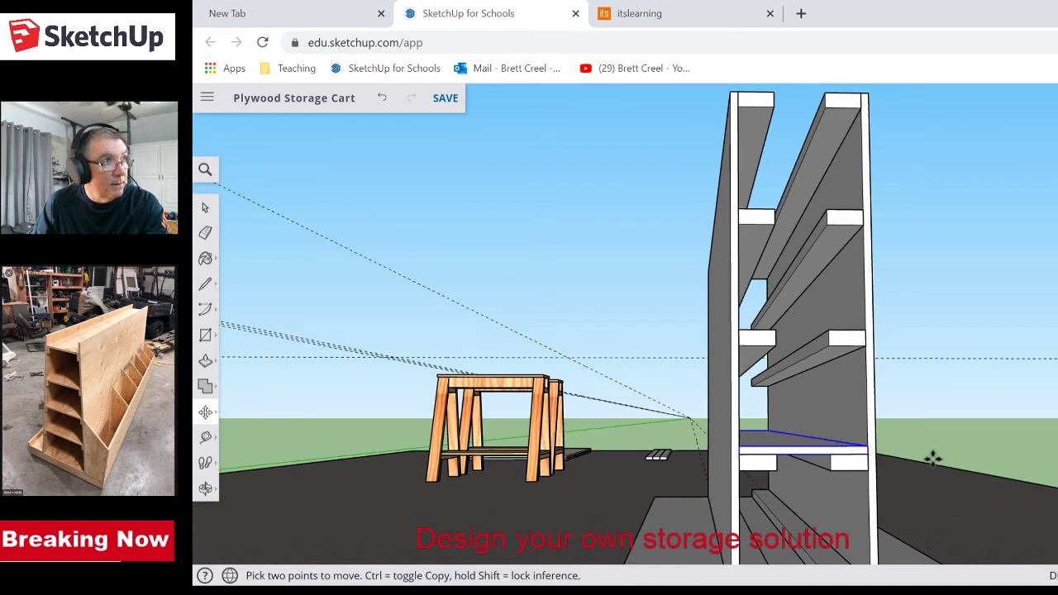
- Copy the Shelf by its lower front corner onto the third pair of support boards from the top
scroll(961, 476, "down", 5)
middle_click_drag(967, 487, 909, 494)
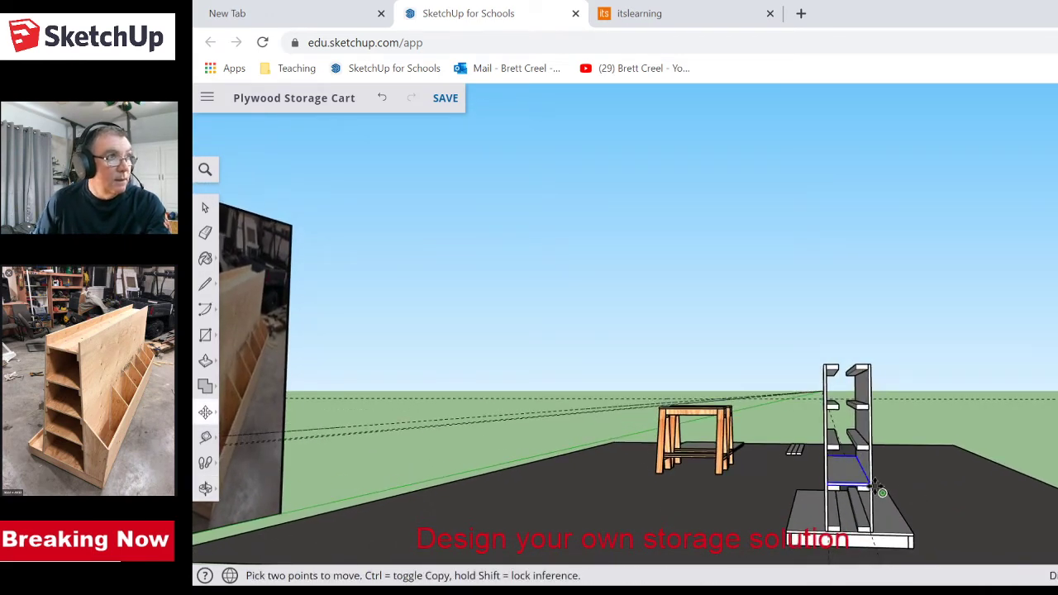
scroll(864, 486, "up", 4)
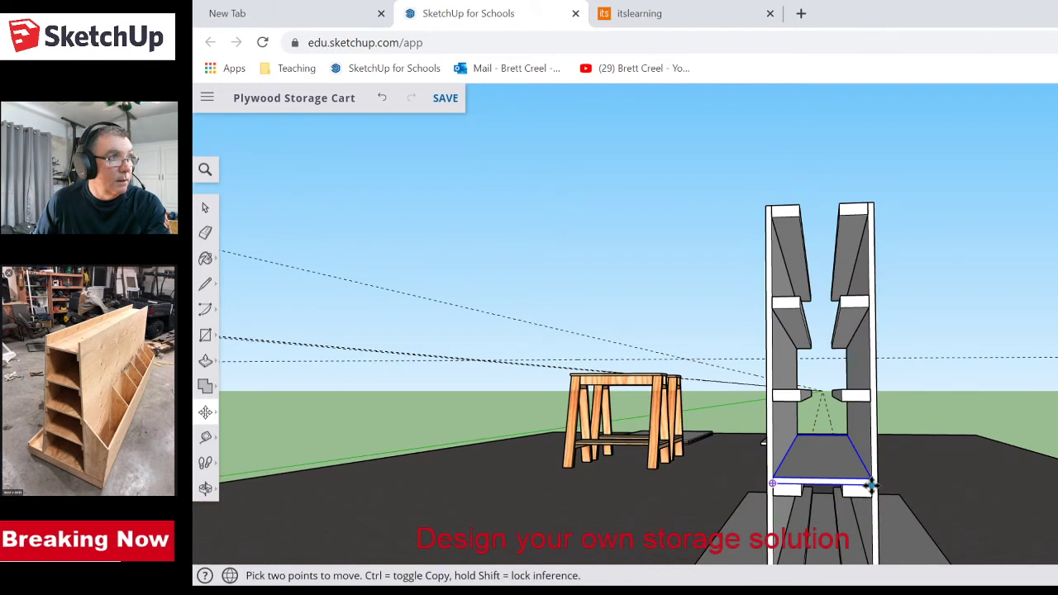
left_click(864, 485)
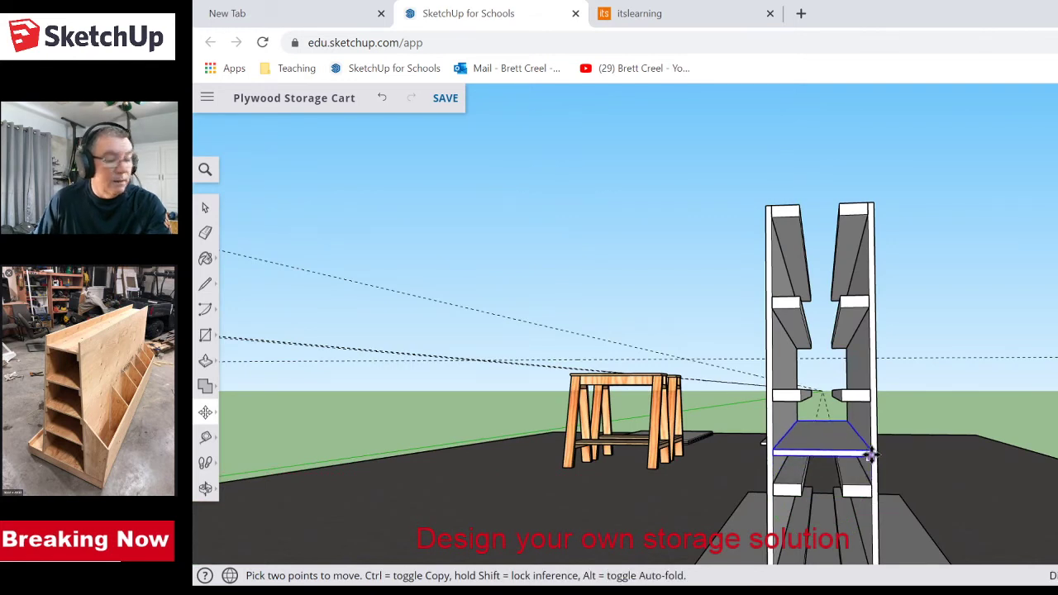
key("ctrl")
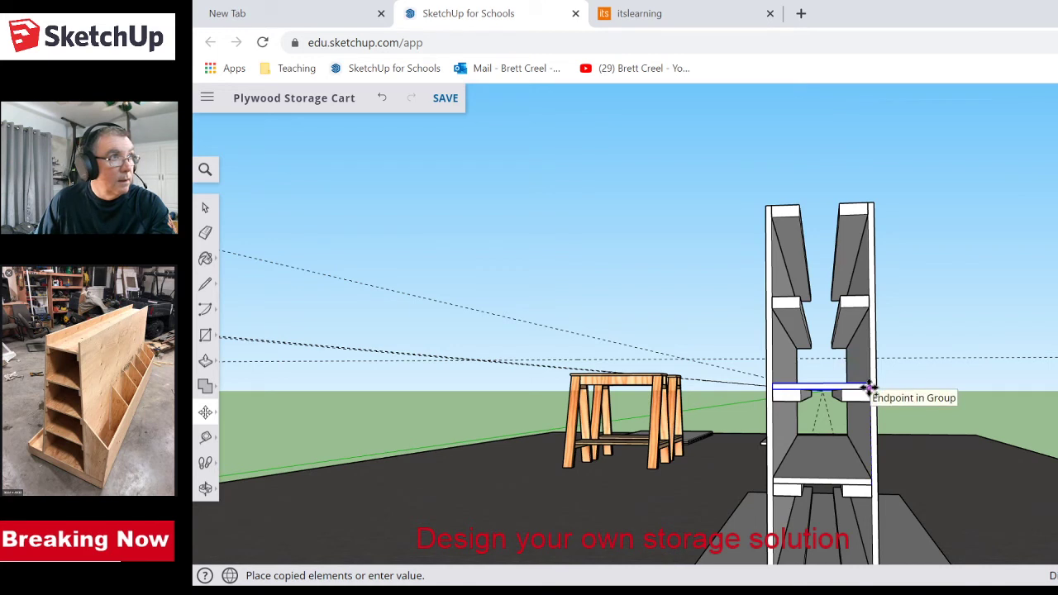
left_click(868, 389)
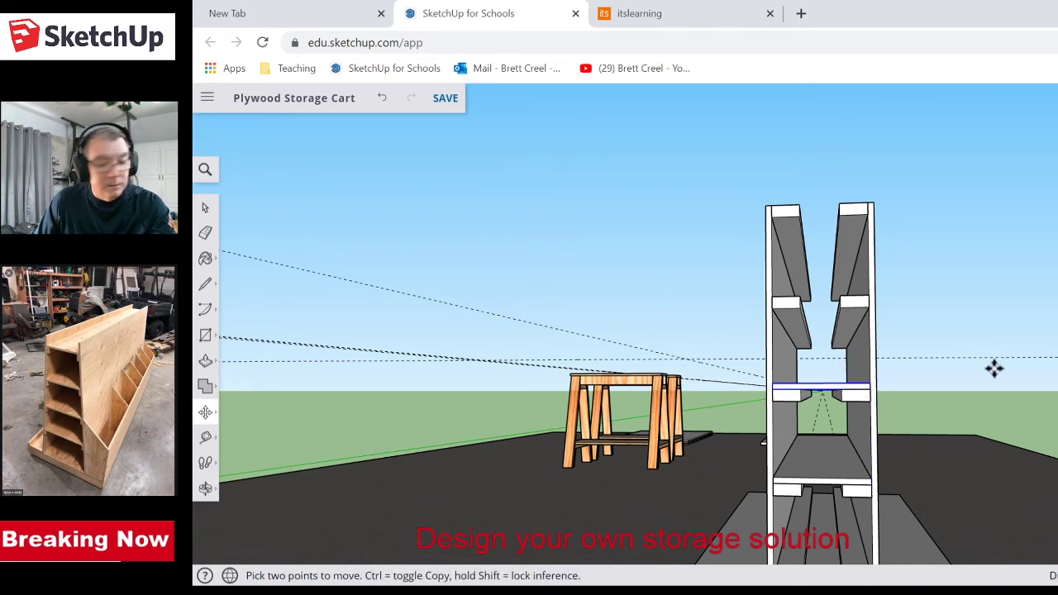
- Copy the Shelf from the third pair of support boards onto the second pair from the top
key("space")
key("m")
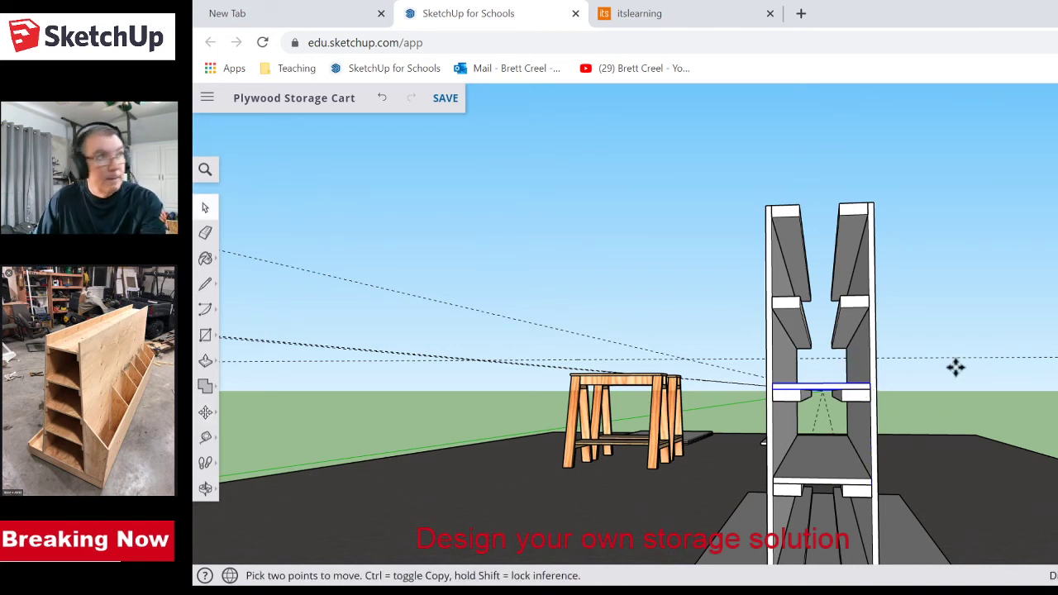
left_click(867, 388)
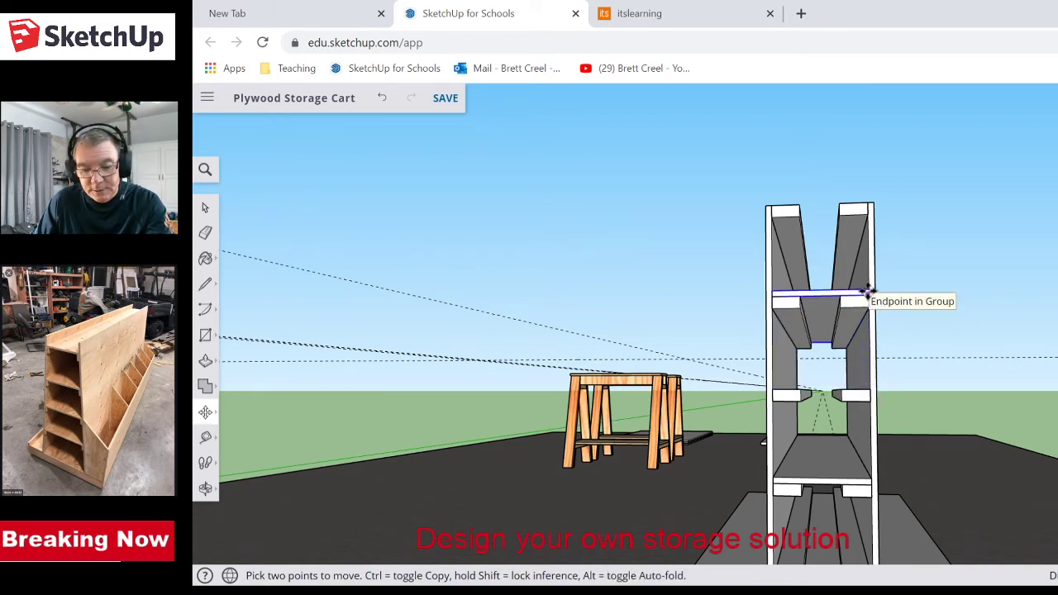
key("ctrl")
left_click(867, 291)
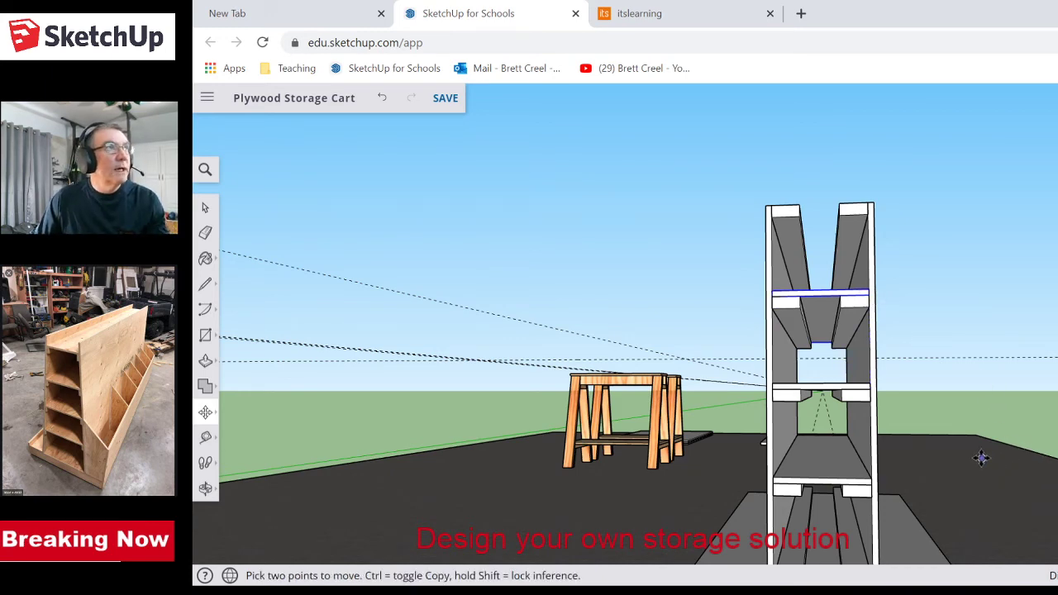
- Examine the open end of the cart with its shelves and compare it with the reference photo
scroll(979, 458, "down", 5)
scroll(973, 457, "up", 5)
scroll(974, 457, "down", 5)
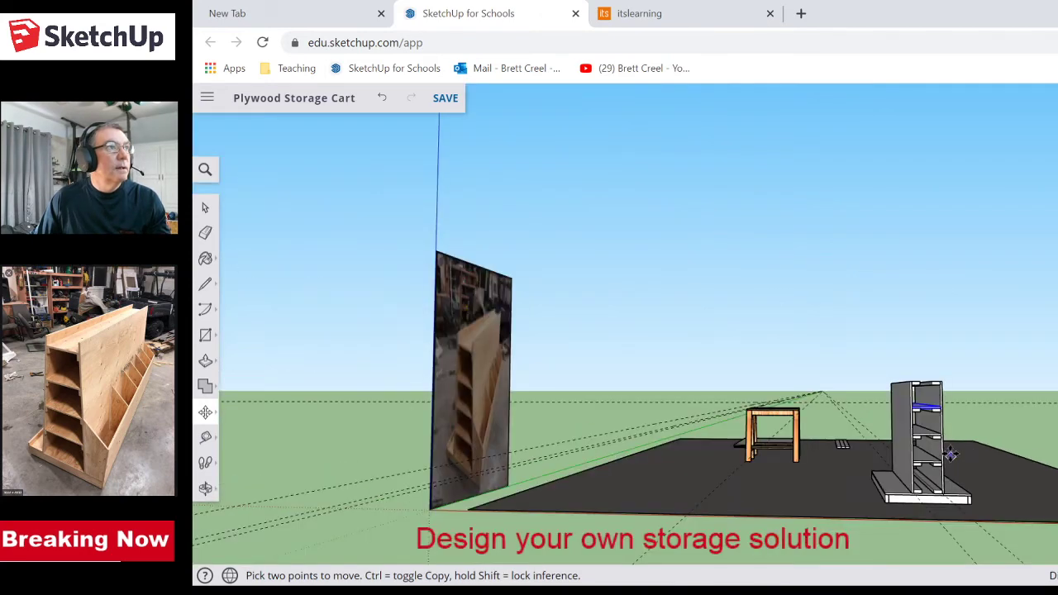
left_click_drag(1049, 458, 1043, 460)
key("m")
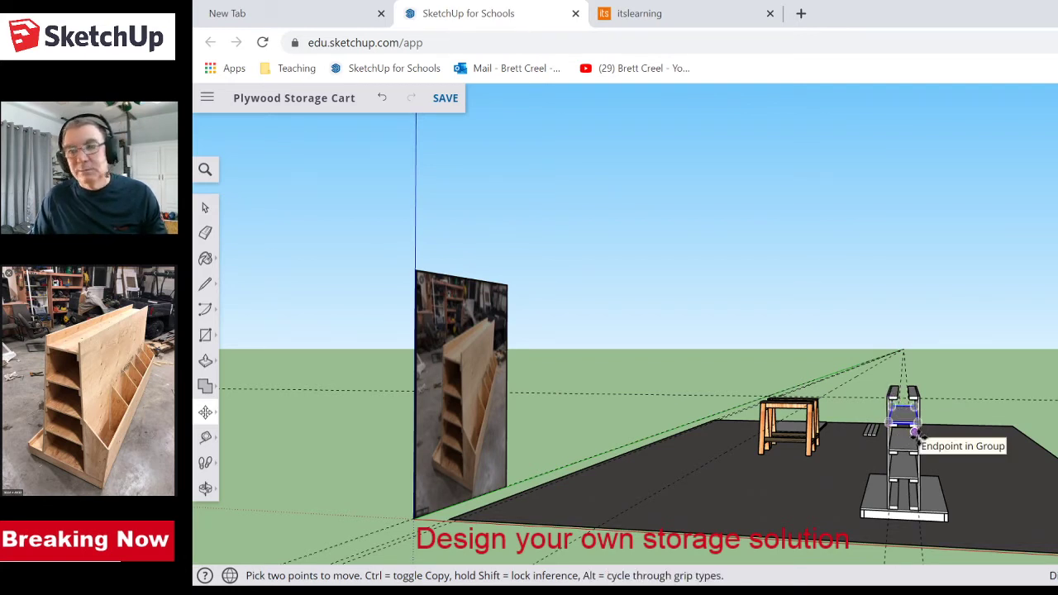
key("q")
key("m")
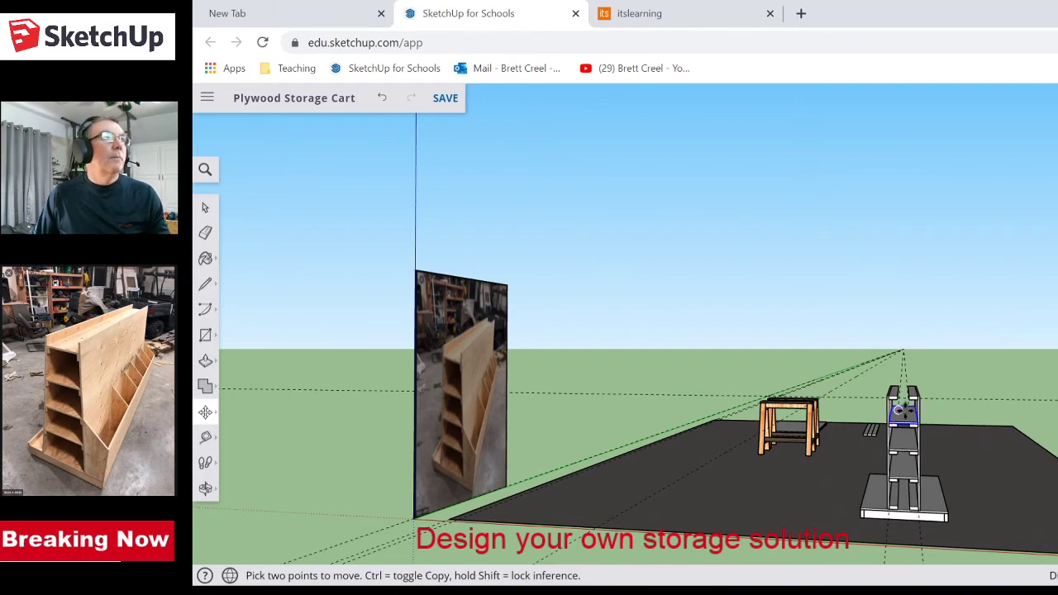
mouse_move(905, 421)
middle_mouse_down()
mouse_move(897, 438)
mouse_move(903, 417)
middle_mouse_up()
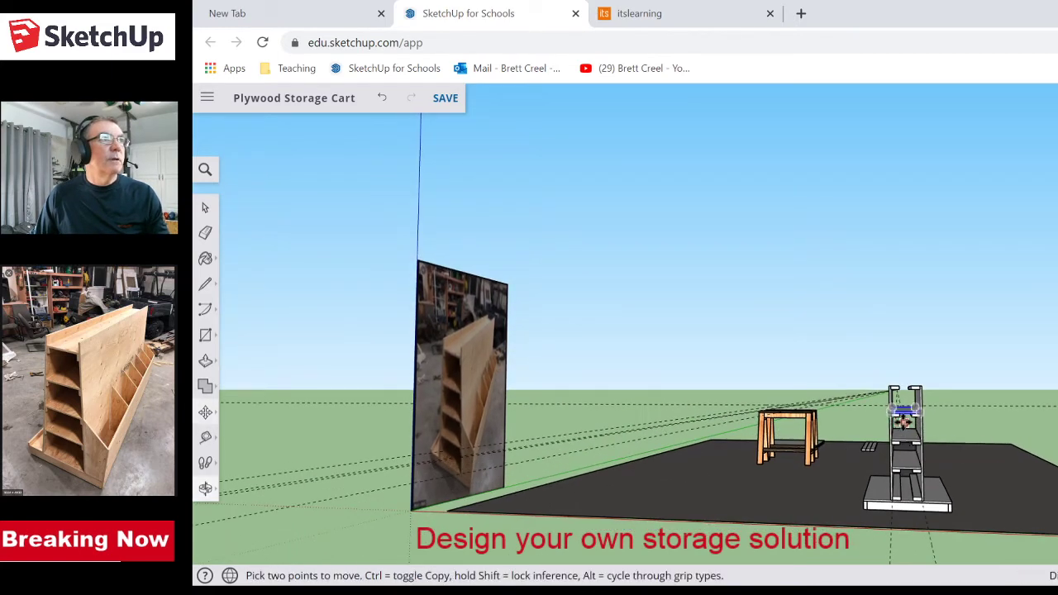
- Copy the uppermost Shelf onto the top of the cart, aligning its lower corner with the Side panel's outer top corner
scroll(900, 422, "up", 5)
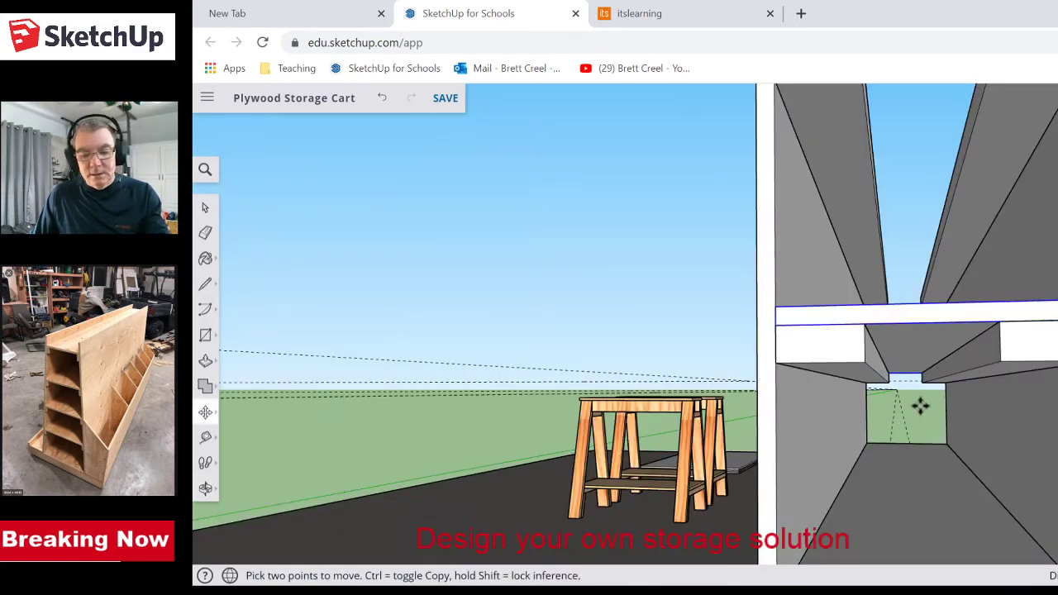
scroll(919, 405, "down", 6)
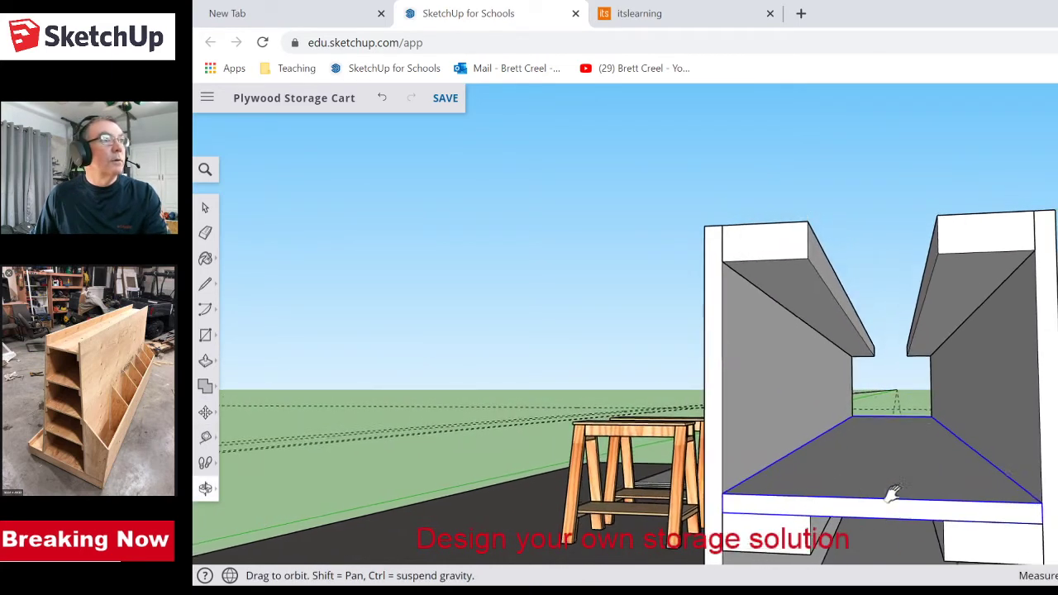
left_click(1038, 529)
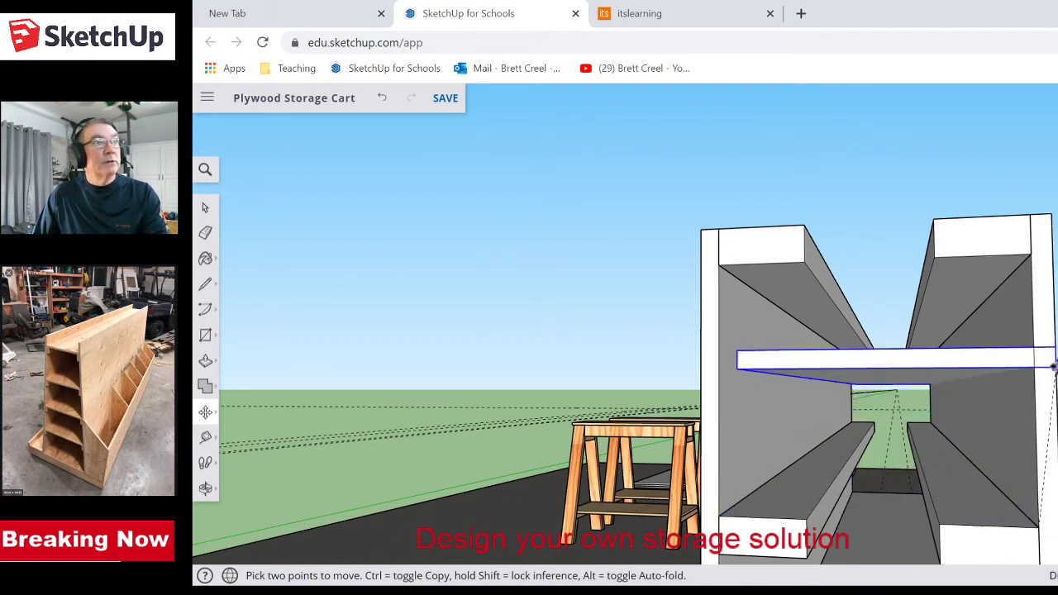
key("ctrl")
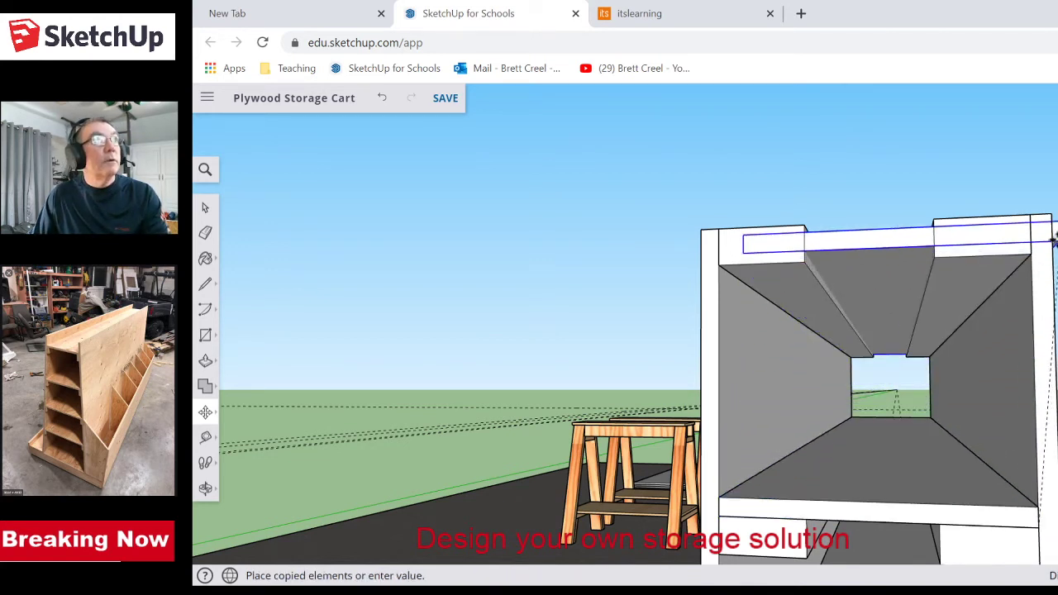
left_click(1048, 215)
- Explode the Shelf copy lying on top of the cart into plain geometry
middle_click_drag(669, 368, 852, 477)
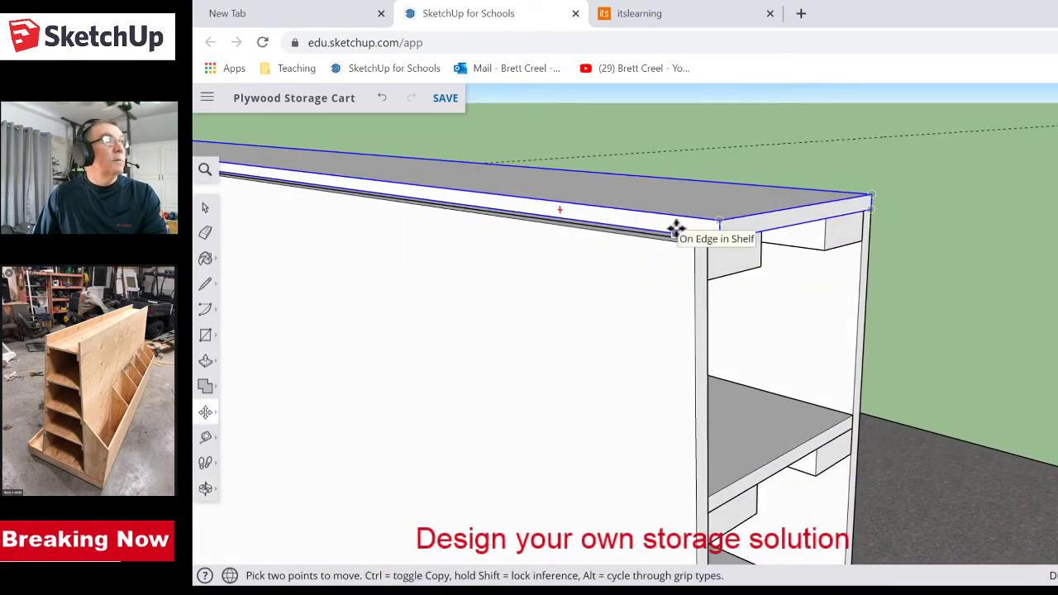
key("space")
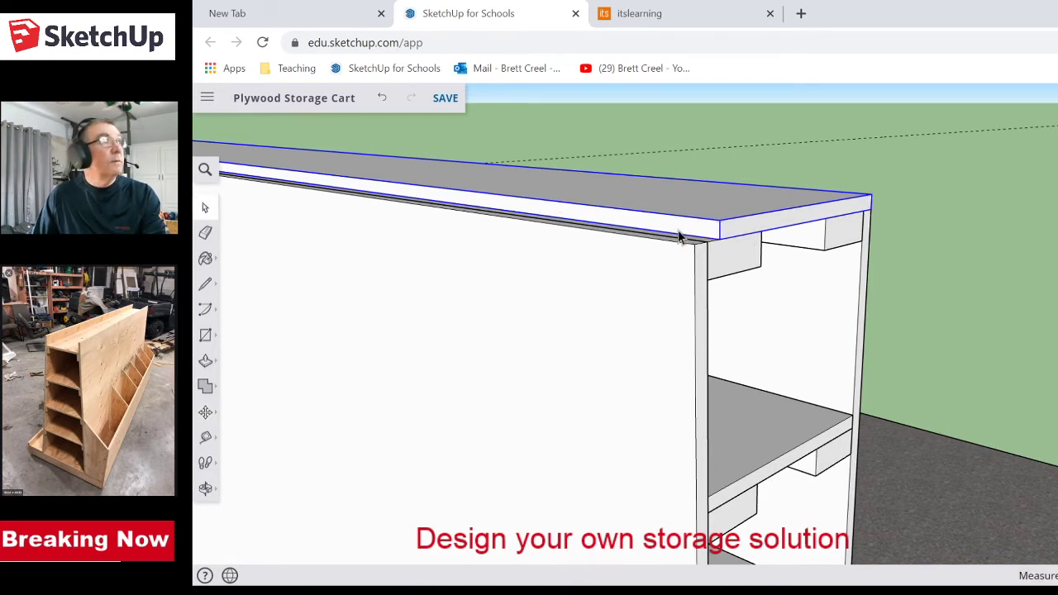
right_click(678, 226)
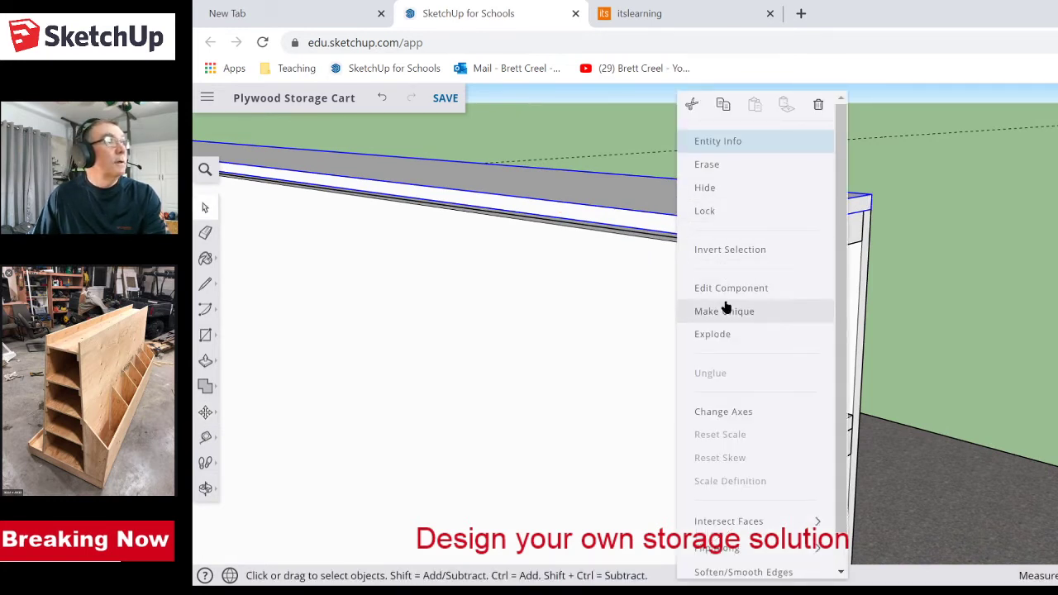
left_click(720, 334)
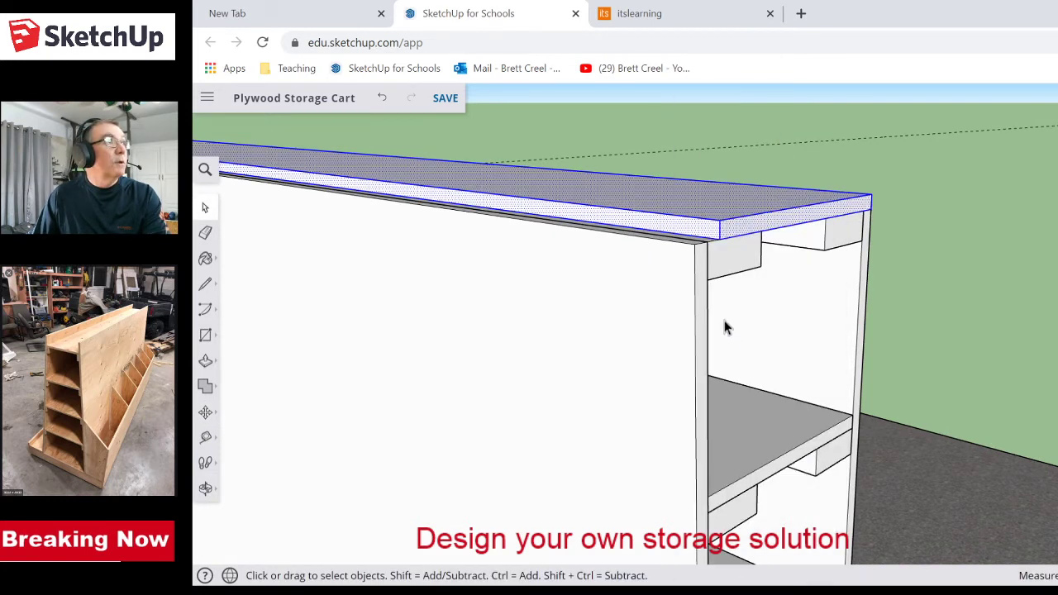
- Push/Pull the exploded top board's long edge face out flush with the outer face of the Side panel
left_click(709, 235)
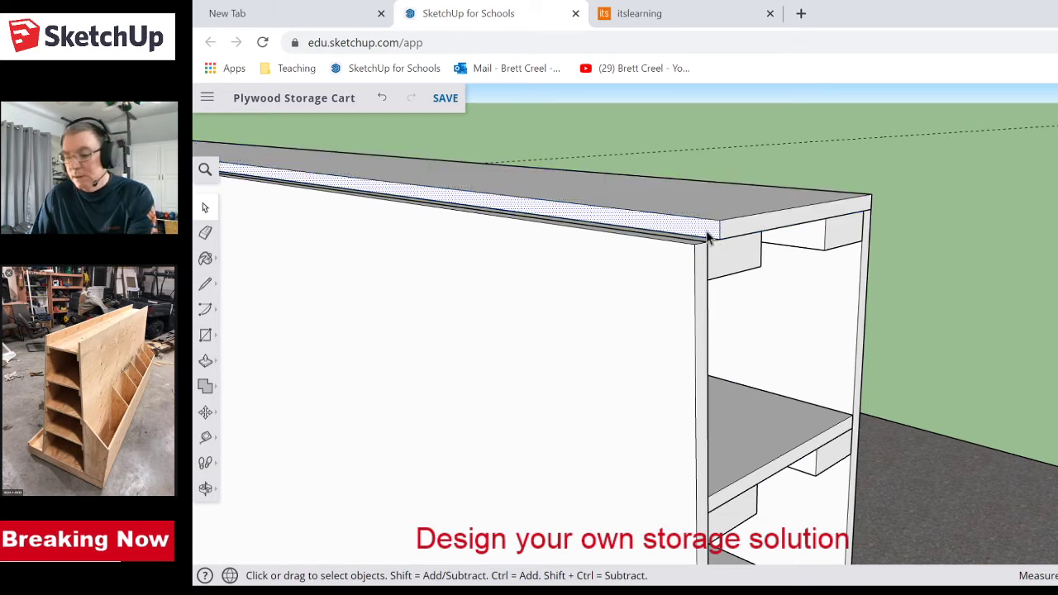
key("p")
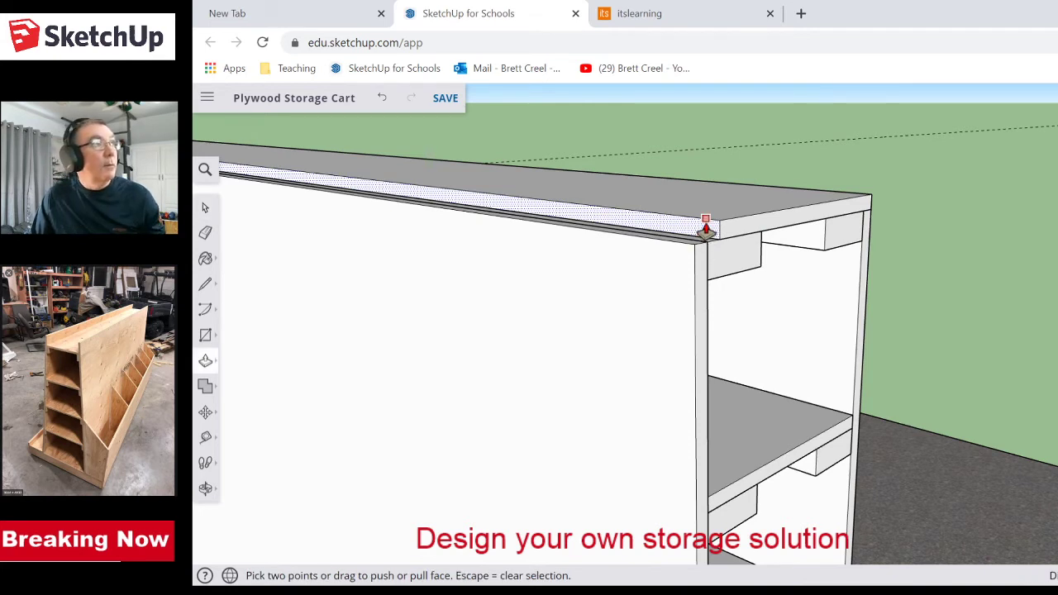
left_click(704, 231)
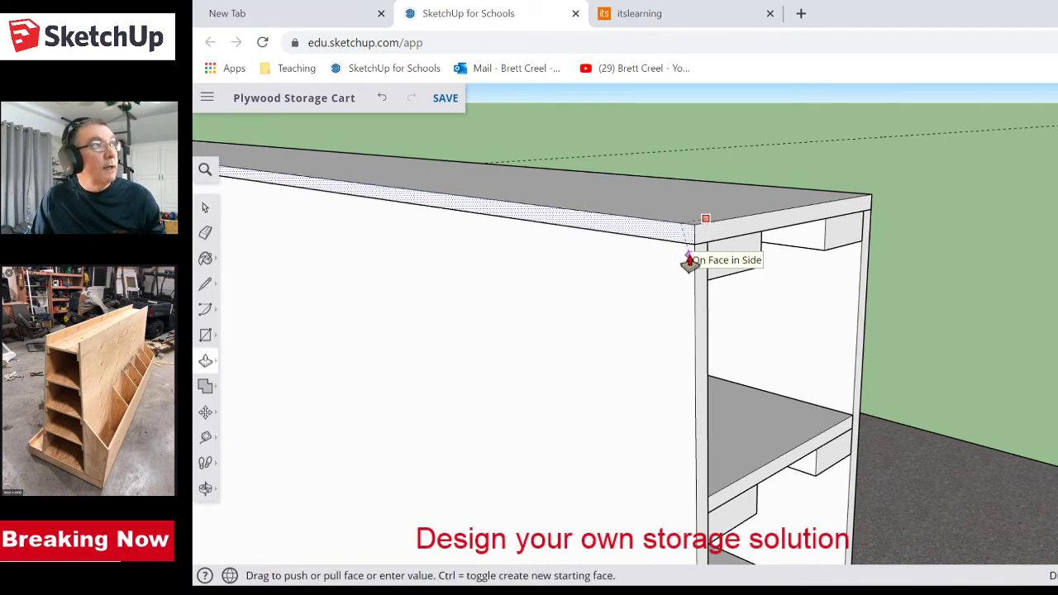
left_click(690, 263)
- Make the whole extended top board a component named Top
middle_click_drag(962, 330, 734, 246)
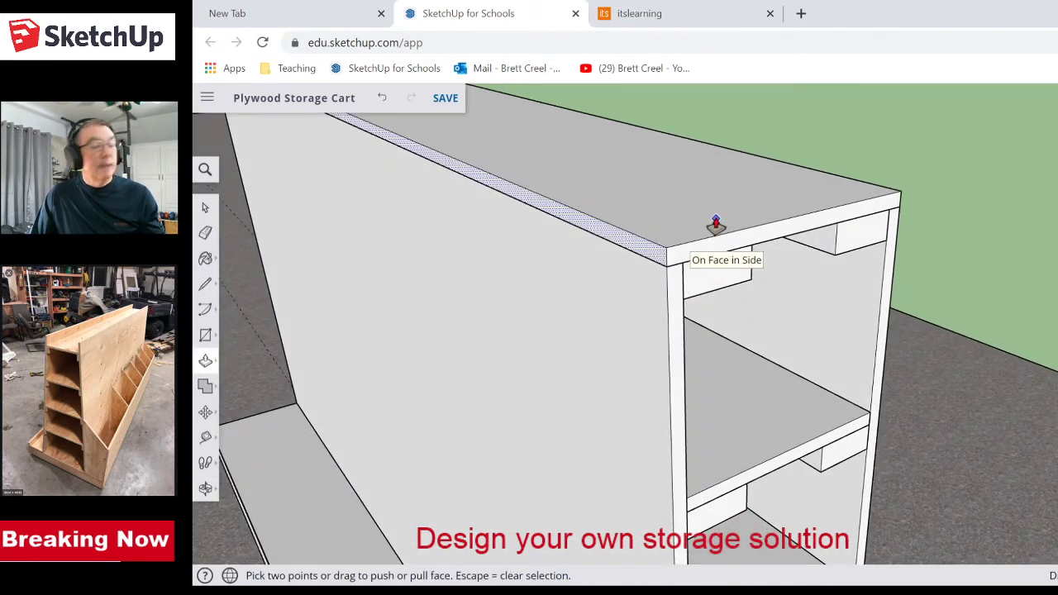
key("space")
triple_click(705, 205)
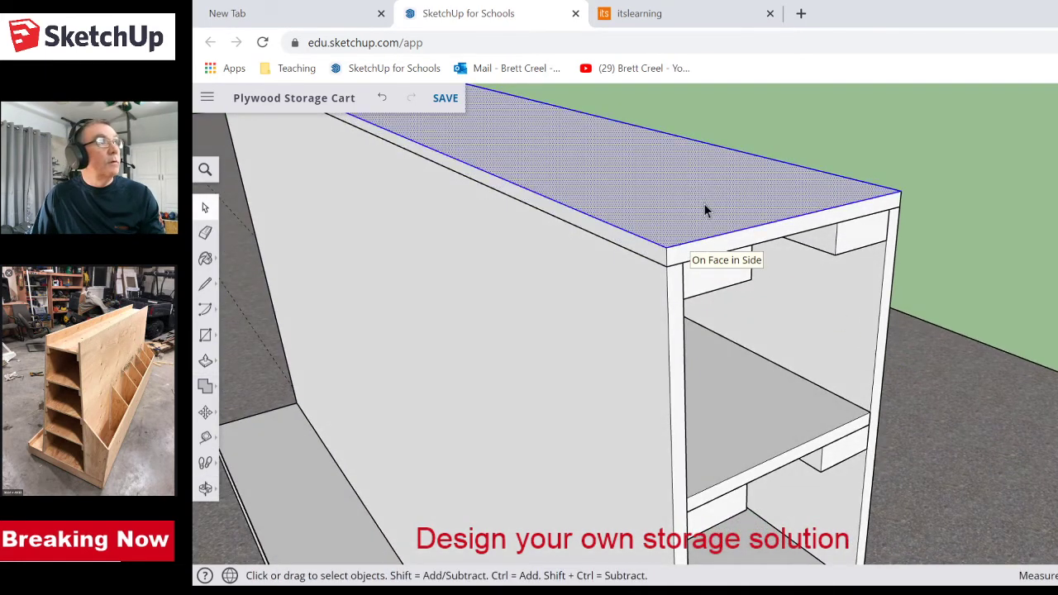
right_click(705, 210)
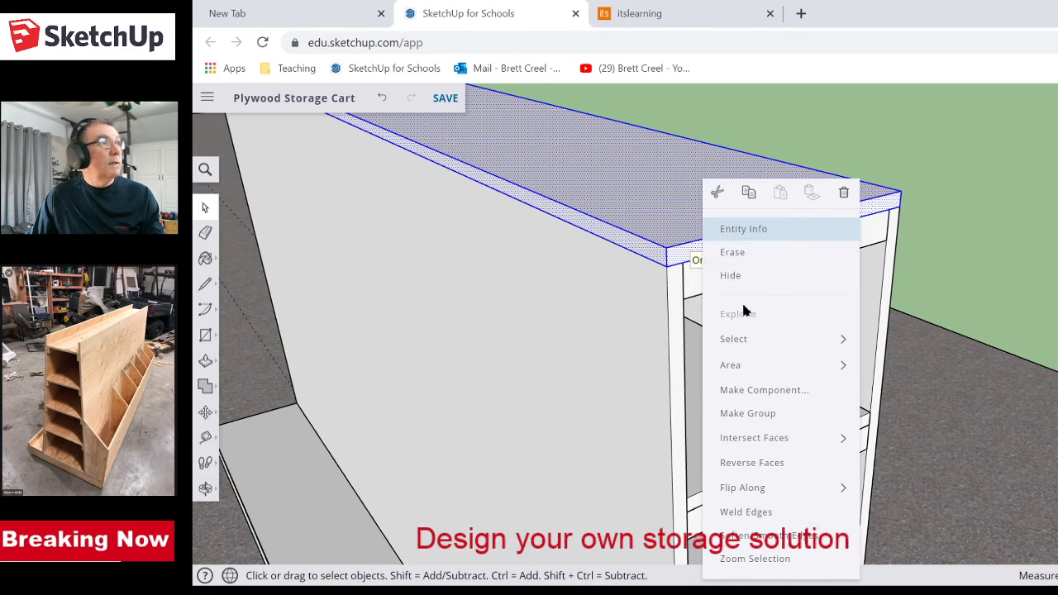
left_click(752, 390)
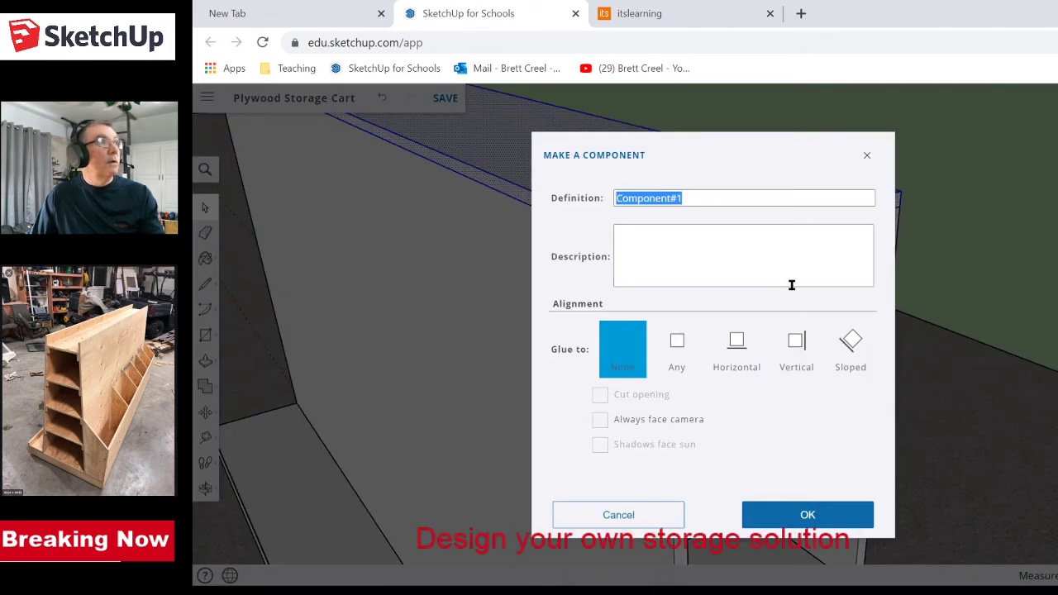
type("T")
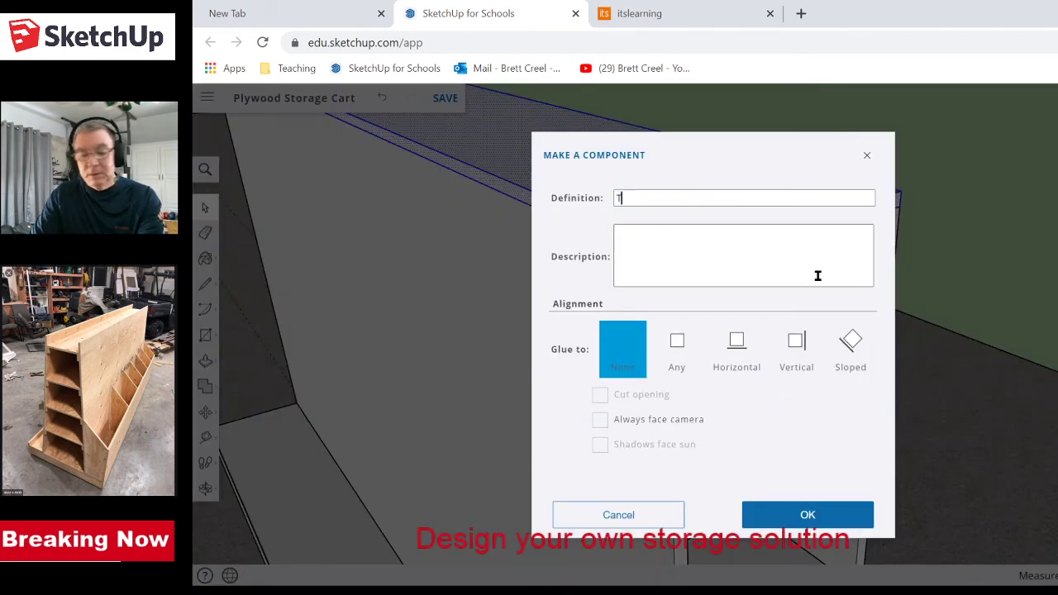
type("op")
left_click(793, 513)
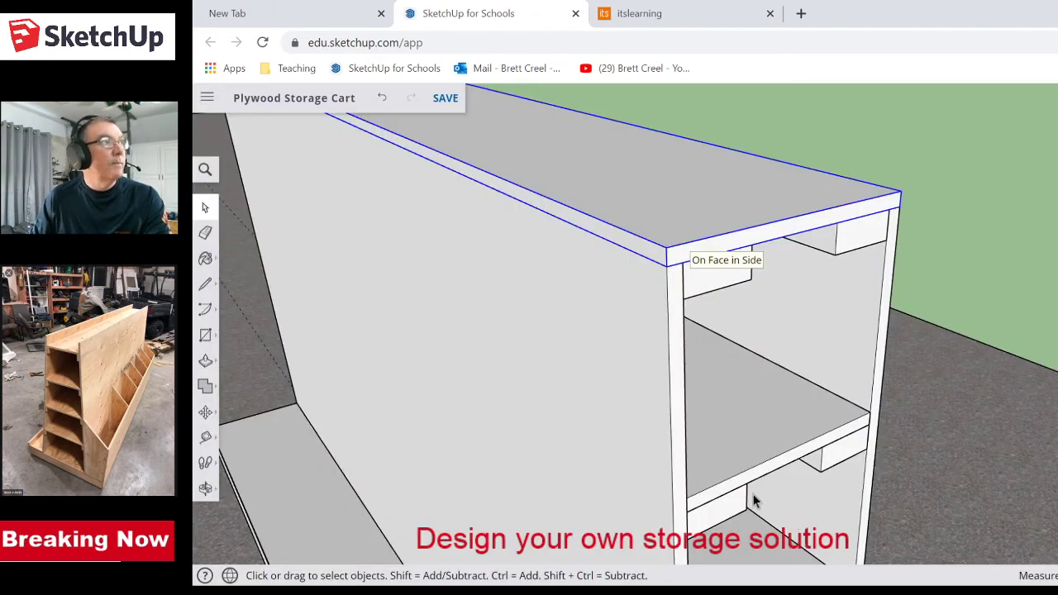
- Examine the cart with its new top, the two sawhorses and the stack of plywood sheets
scroll(617, 490, "down", 4)
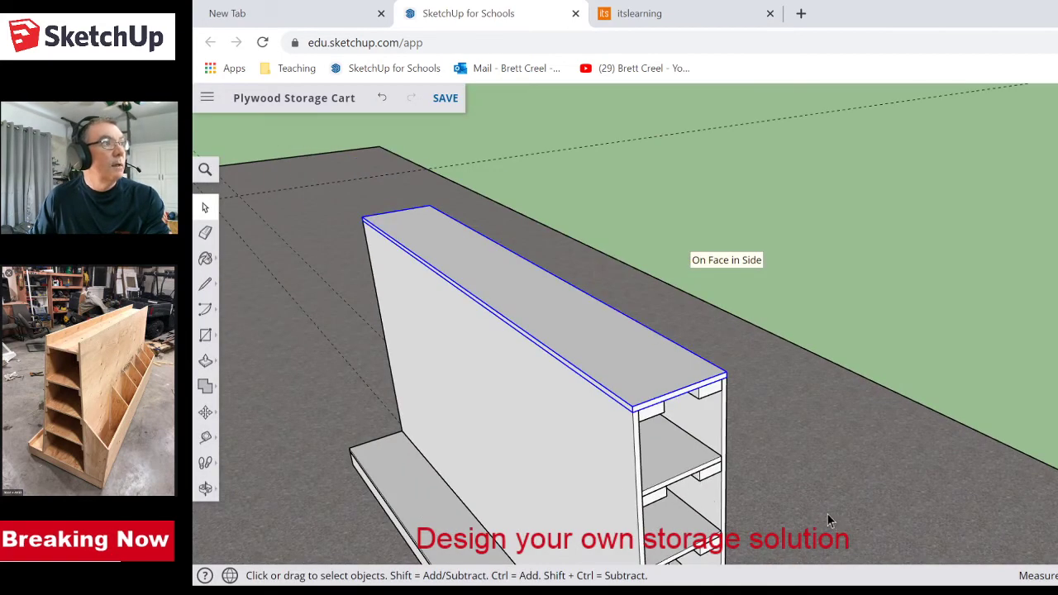
middle_click_drag(827, 514, 784, 334)
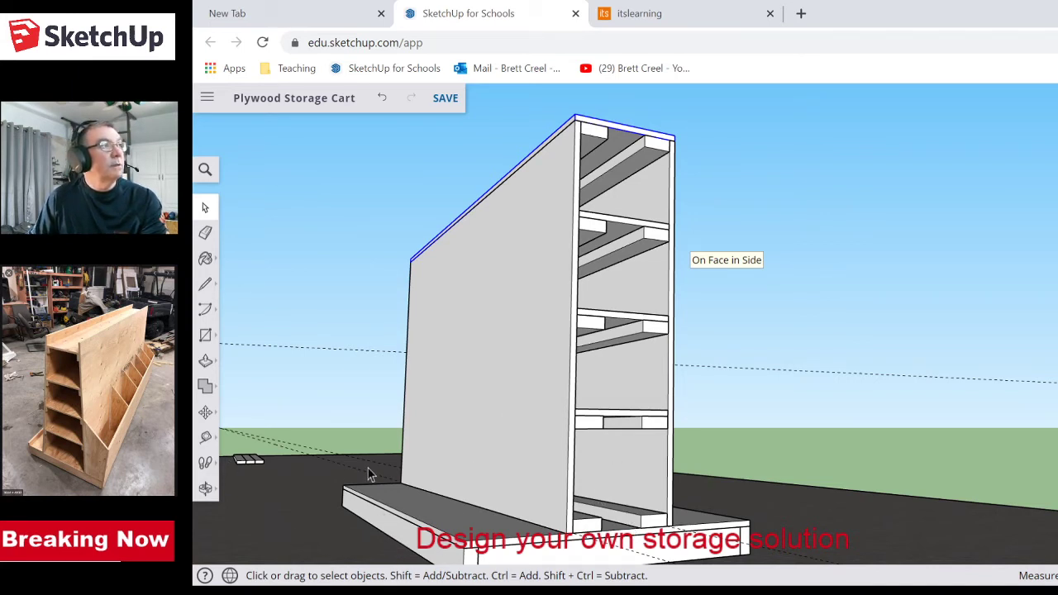
scroll(368, 468, "down", 5)
middle_click_drag(354, 456, 248, 490)
middle_click_drag(817, 515, 370, 549)
middle_click_drag(873, 441, 848, 449)
scroll(921, 409, "up", 3)
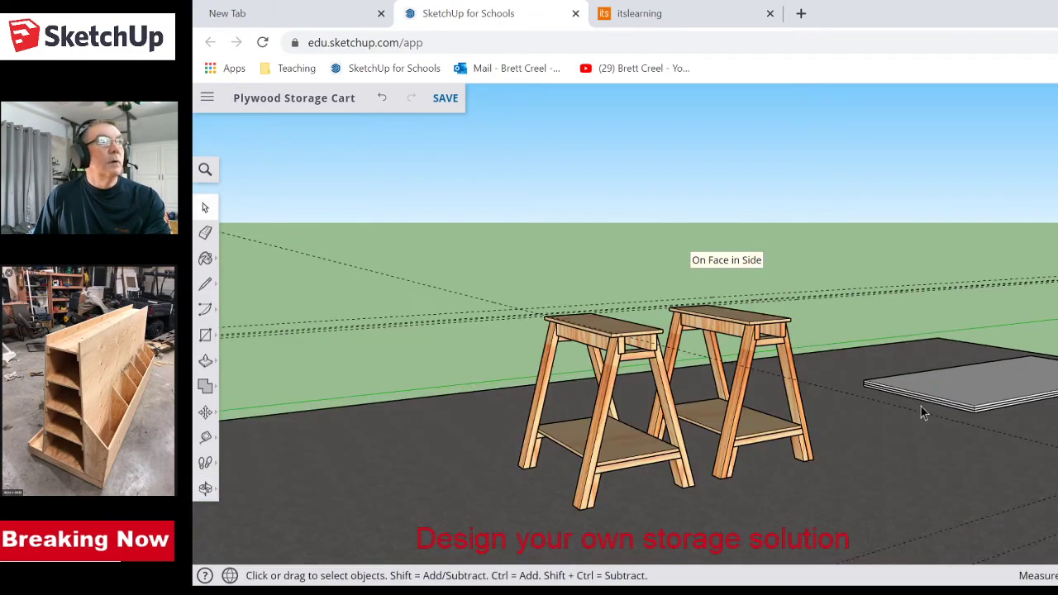
scroll(975, 378, "up", 3)
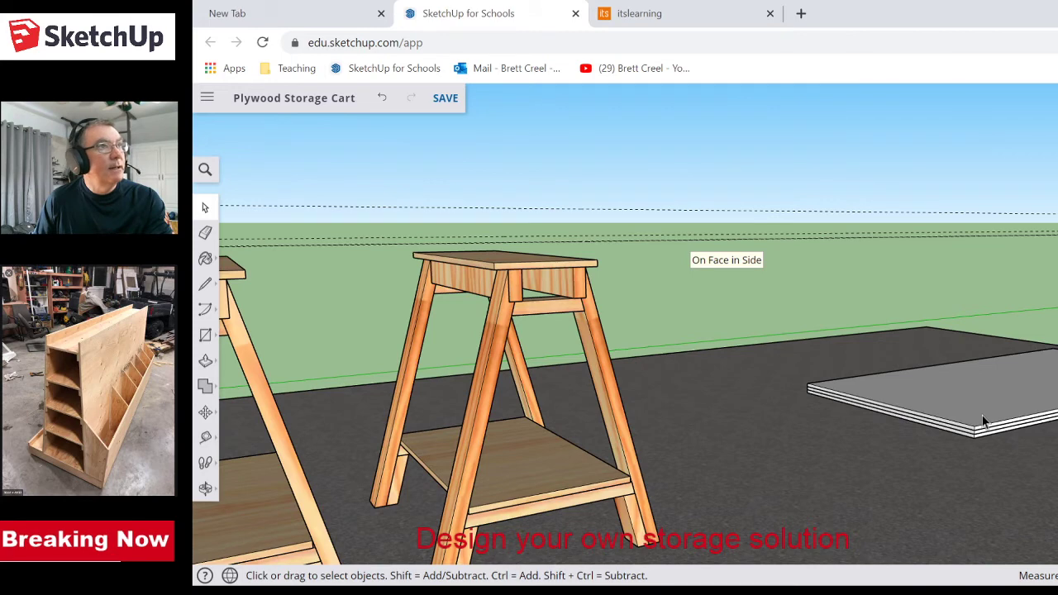
scroll(686, 252, "down", 4)
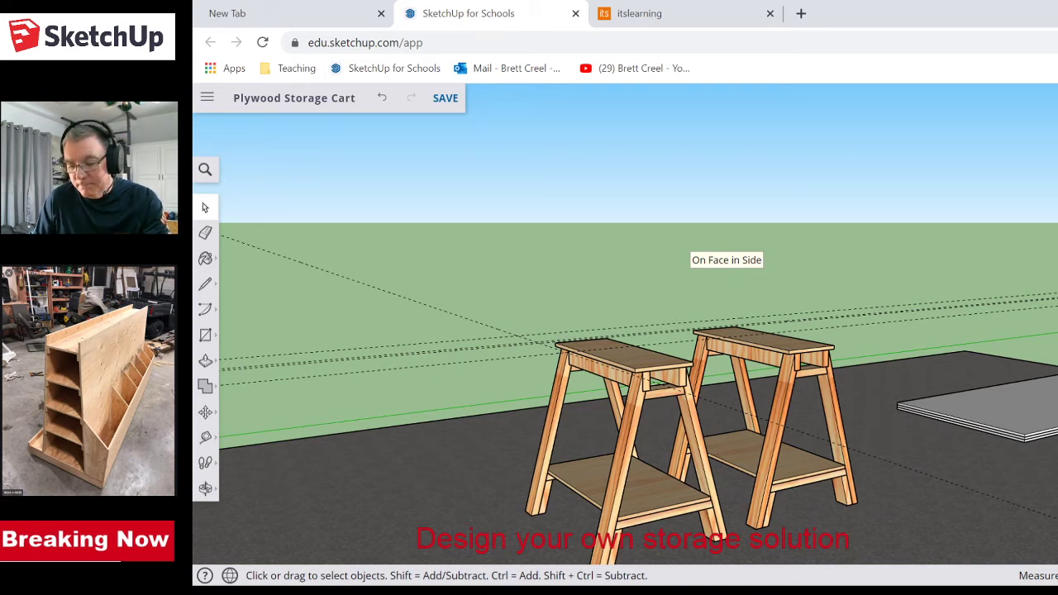
- Move one loose board from the board stack onto the top of the sawhorse
key("m")
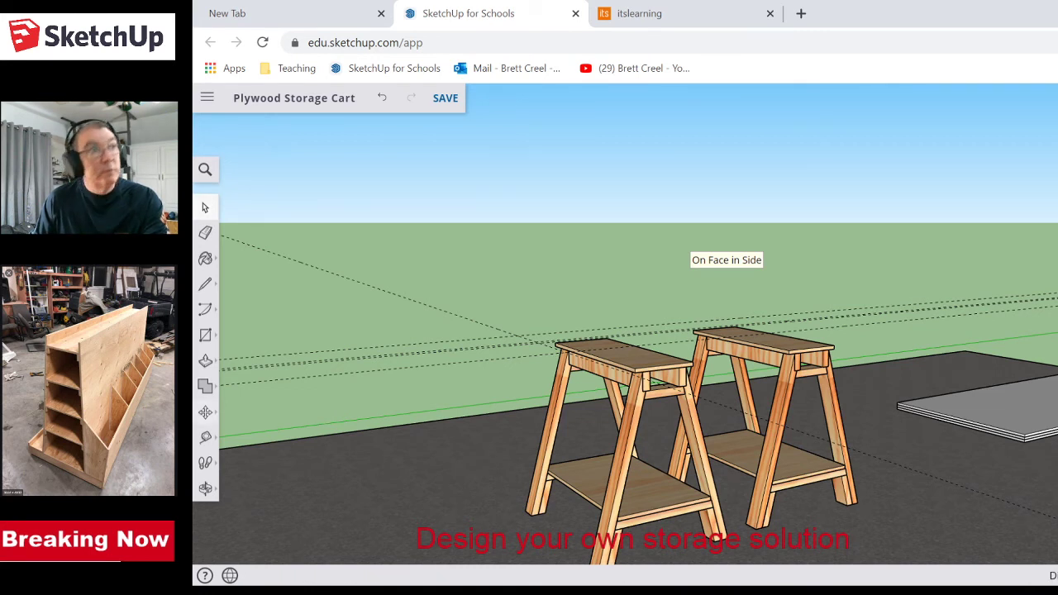
left_click_drag(1031, 385, 520, 353)
middle_click_drag(452, 440, 819, 453)
scroll(411, 411, "up", 1)
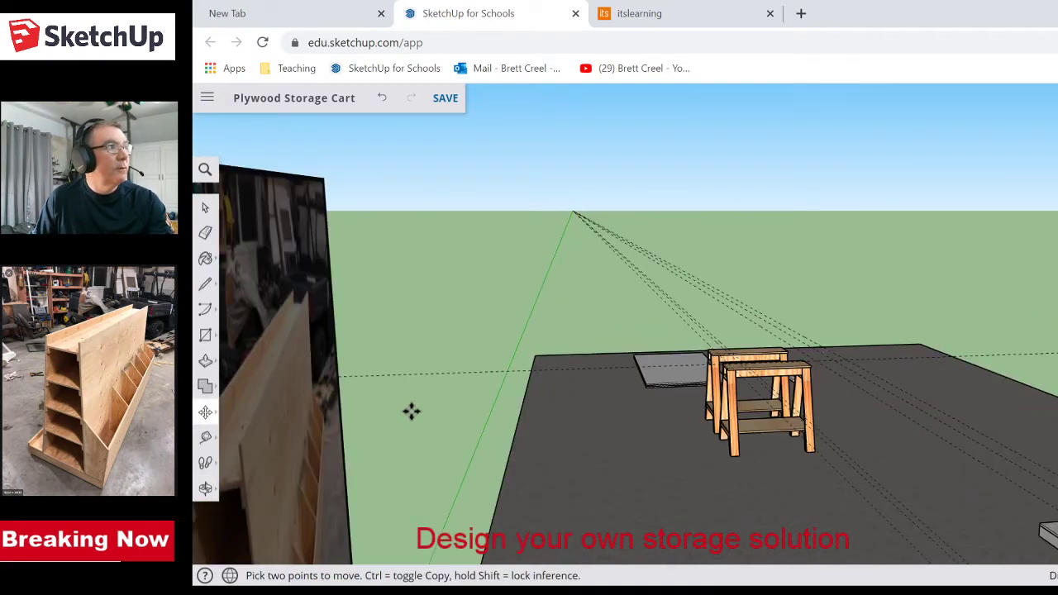
middle_click_drag(385, 406, 480, 383)
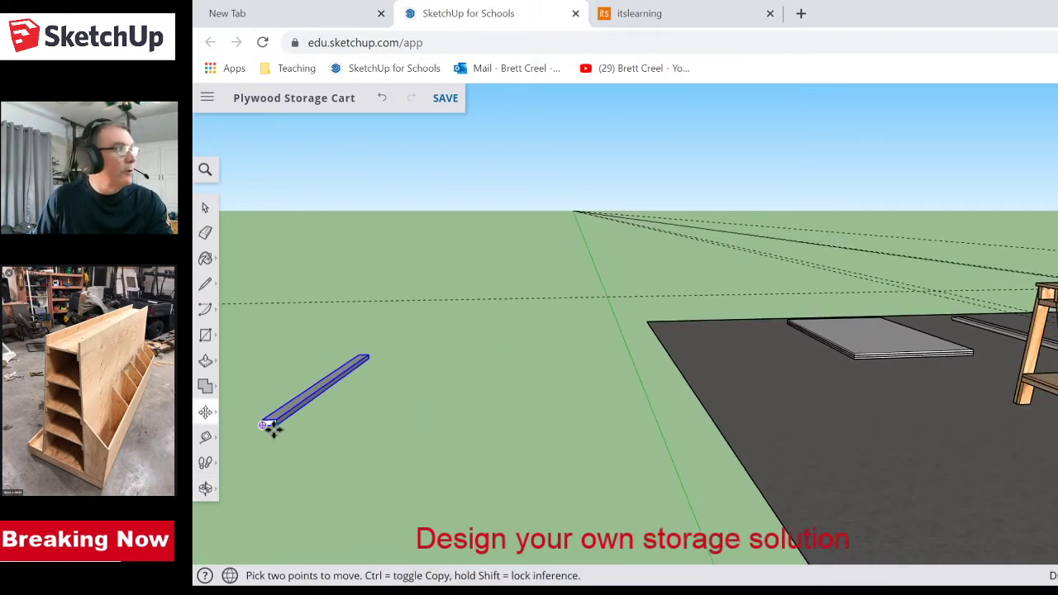
left_click(272, 425)
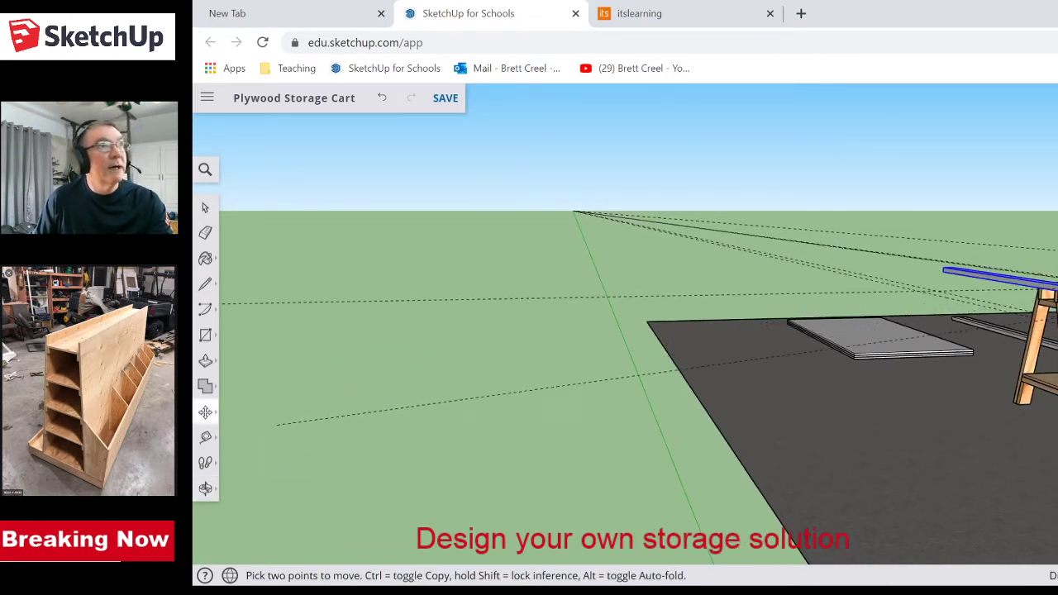
- Rotate the board on the sawhorse about its long axis so that it stands on its narrow edge
middle_click_drag(977, 424, 899, 441)
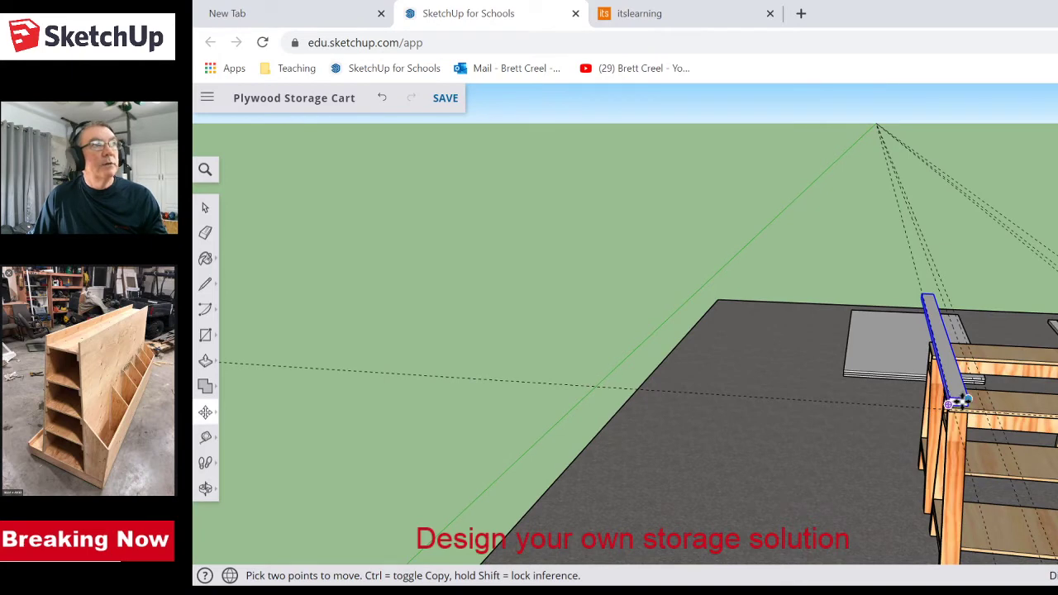
scroll(954, 403, "up", 4)
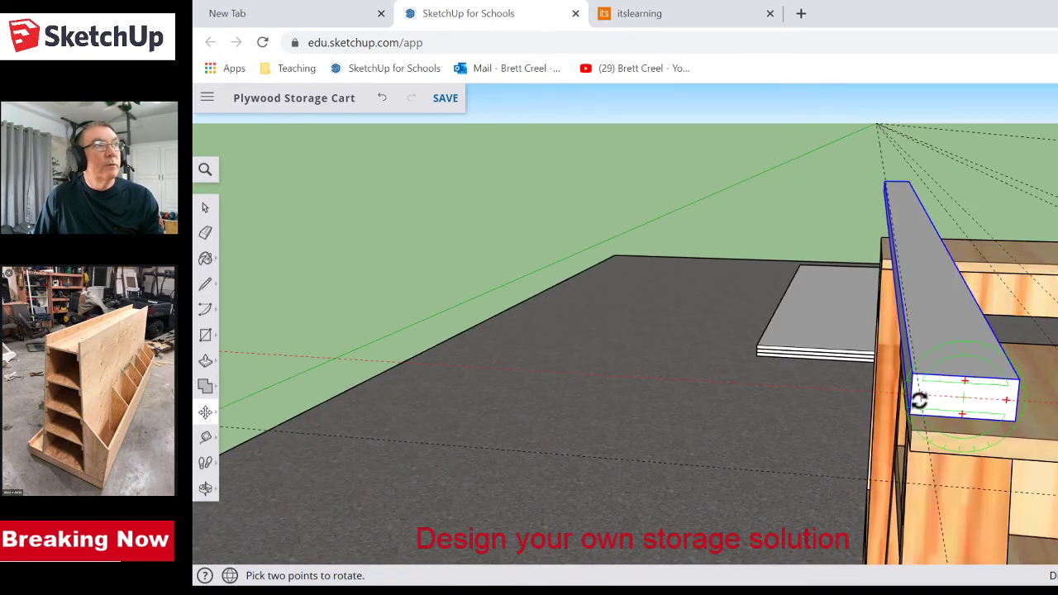
left_click_drag(920, 399, 959, 367)
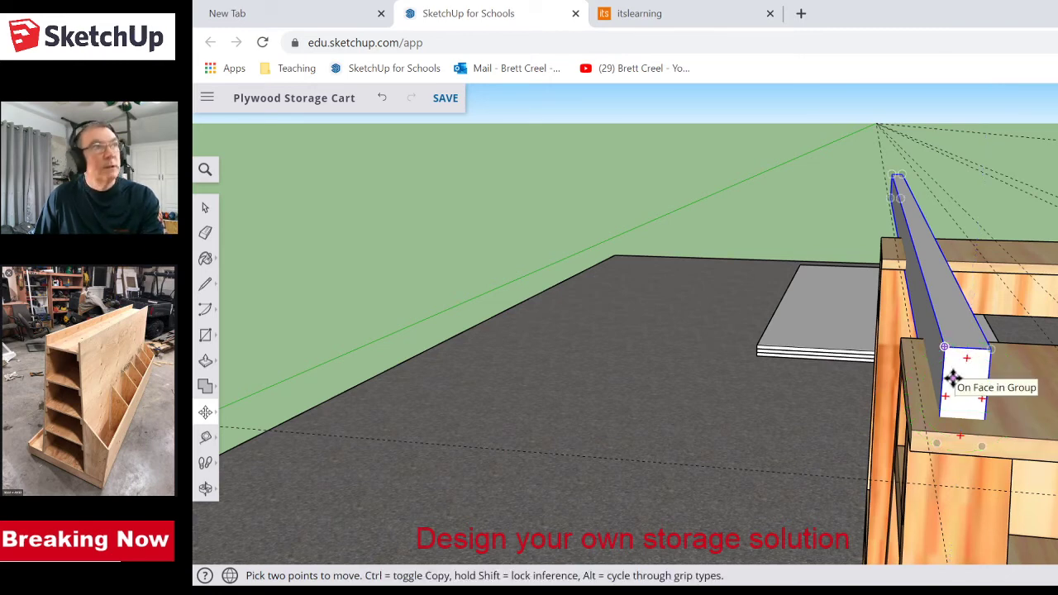
scroll(952, 379, "down", 6)
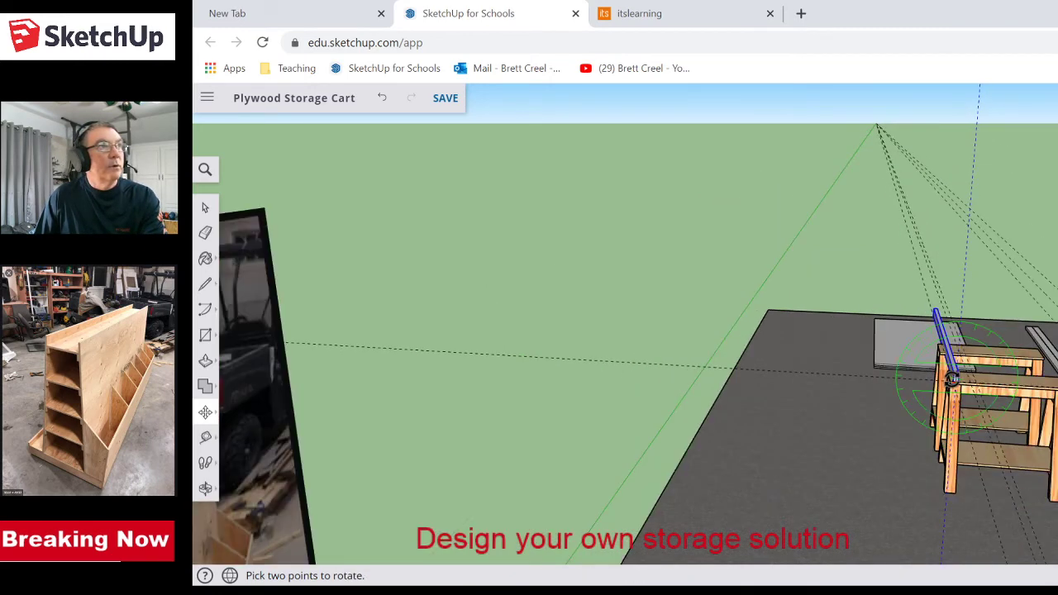
scroll(952, 379, "down", 4)
key("m")
middle_click_drag(952, 379, 893, 516)
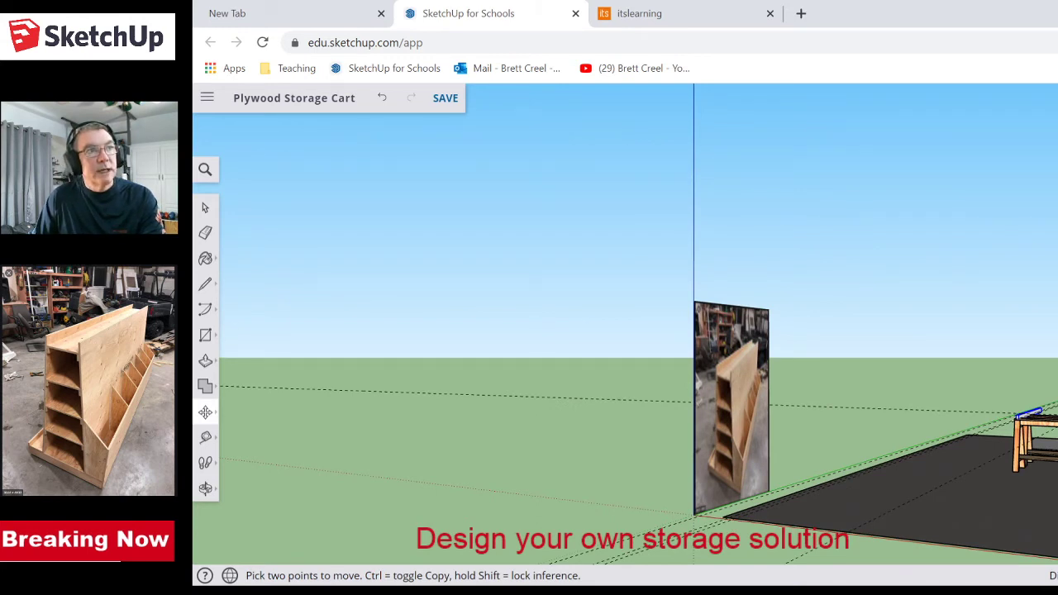
scroll(988, 453, "down", 3)
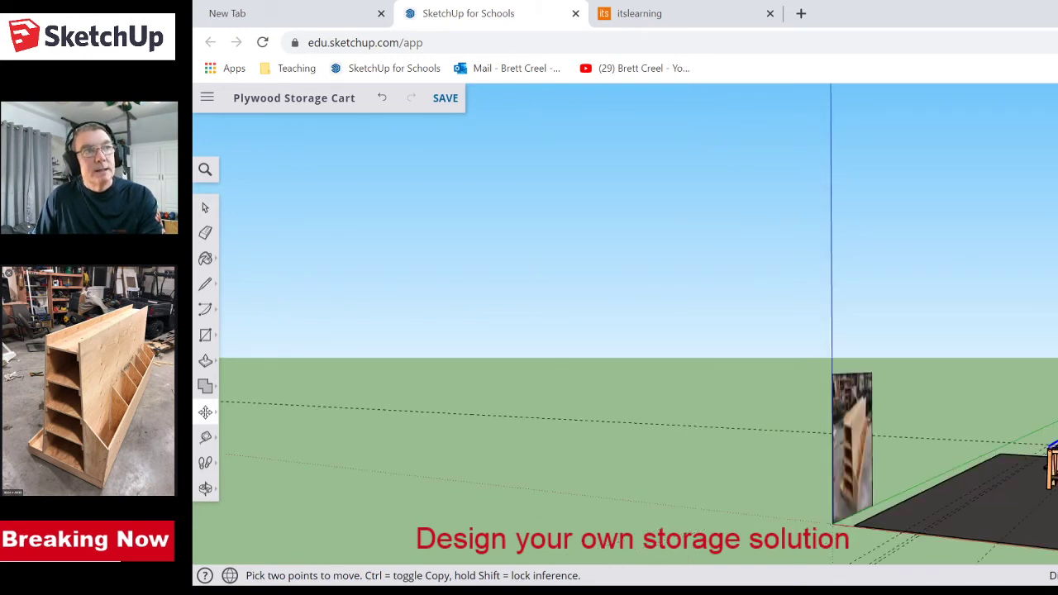
middle_click_drag(892, 516, 890, 558)
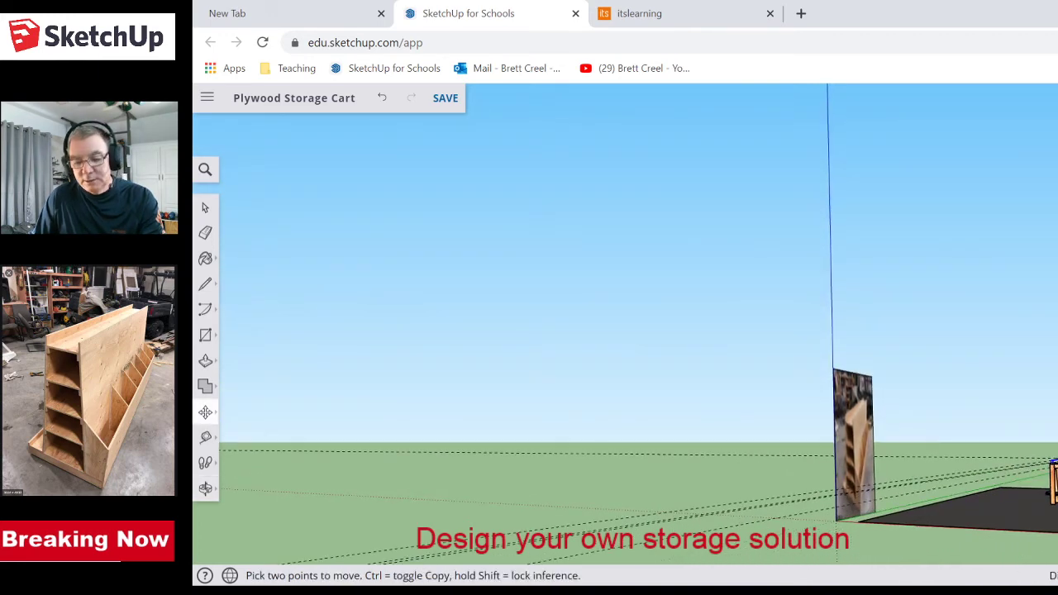
key("space")
scroll(992, 463, "up", 5)
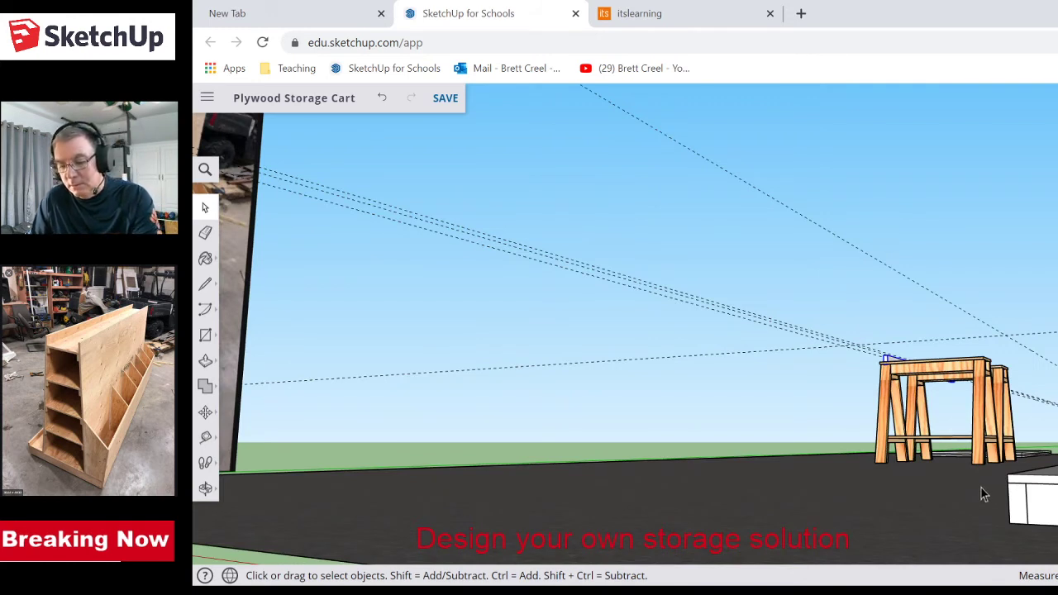
key("t")
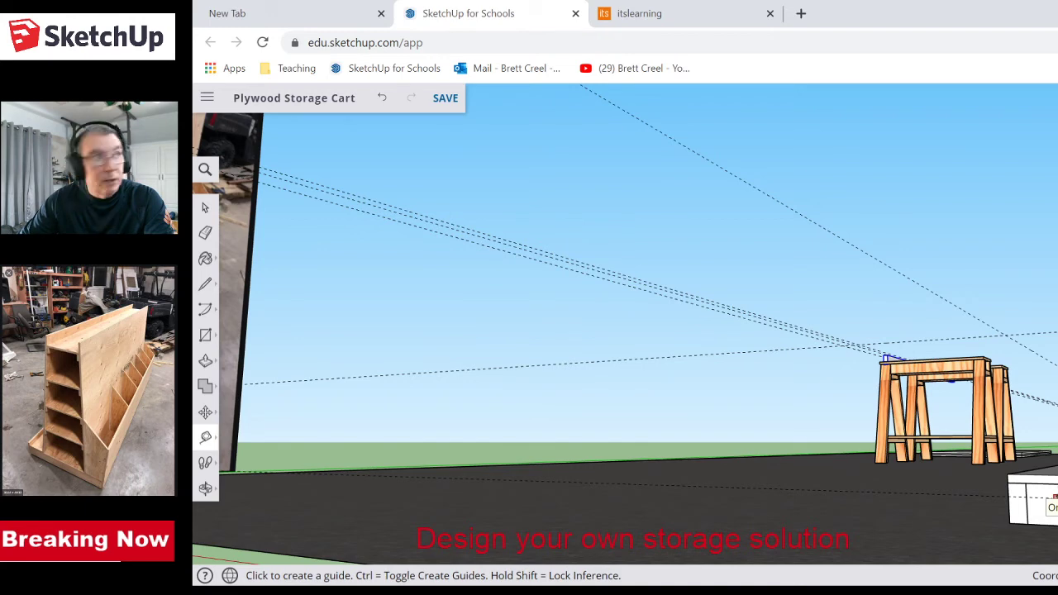
middle_click_drag(862, 491, 1012, 479)
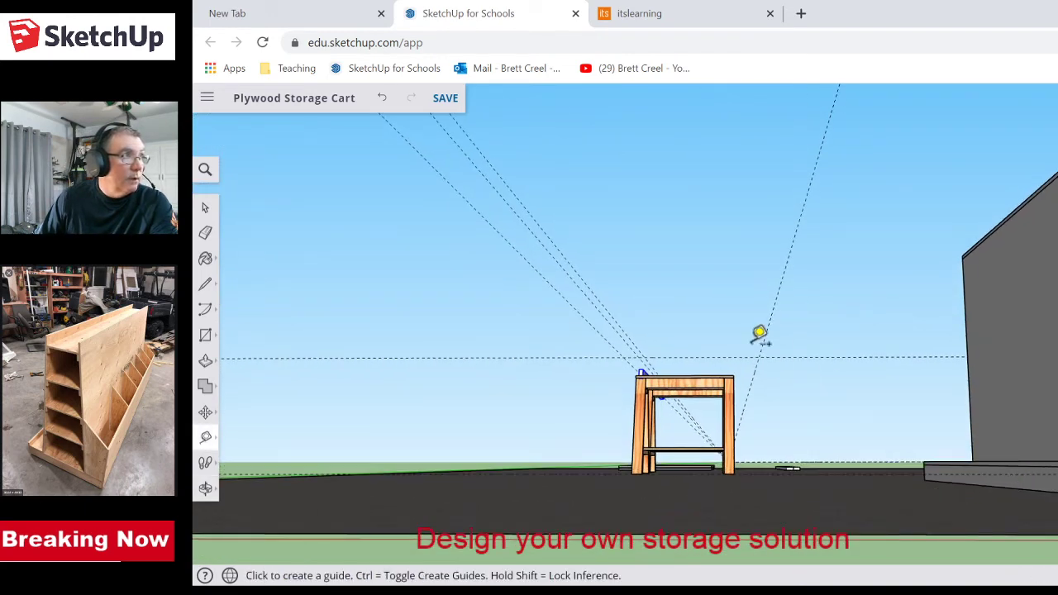
- Move the board standing on the sawhorse to the cart and set it against the long edge of the base
key("space")
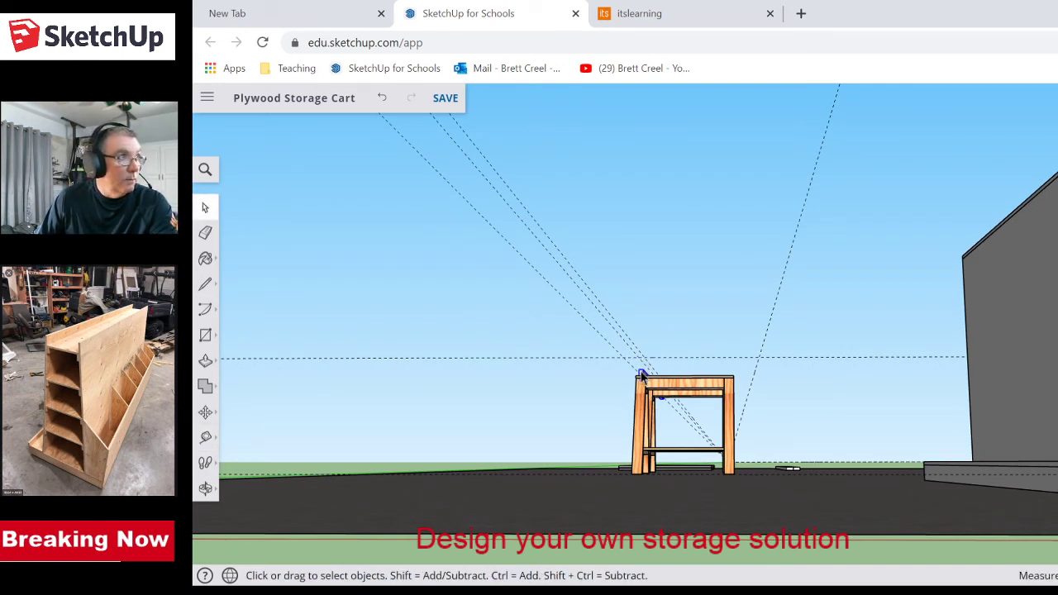
key("m")
left_click(732, 386)
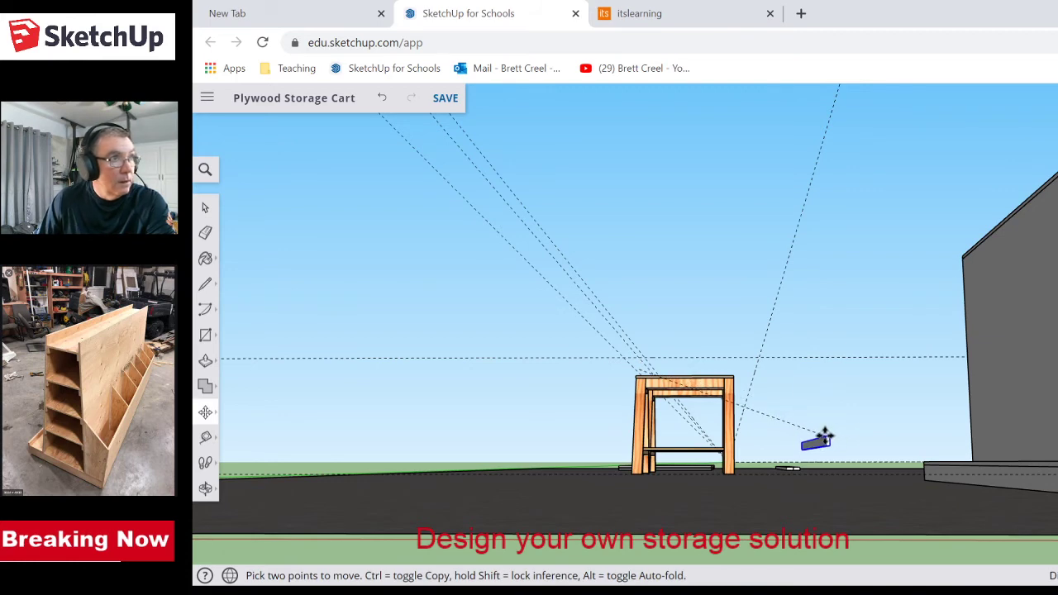
scroll(826, 444, "up", 5)
scroll(839, 440, "down", 5)
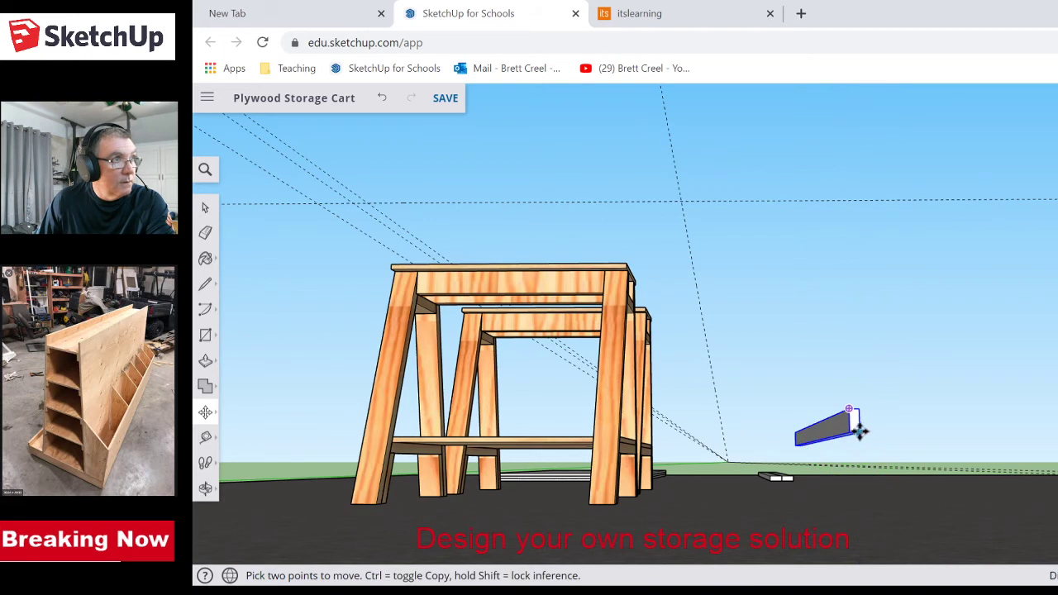
left_click(895, 443)
scroll(992, 446, "down", 5)
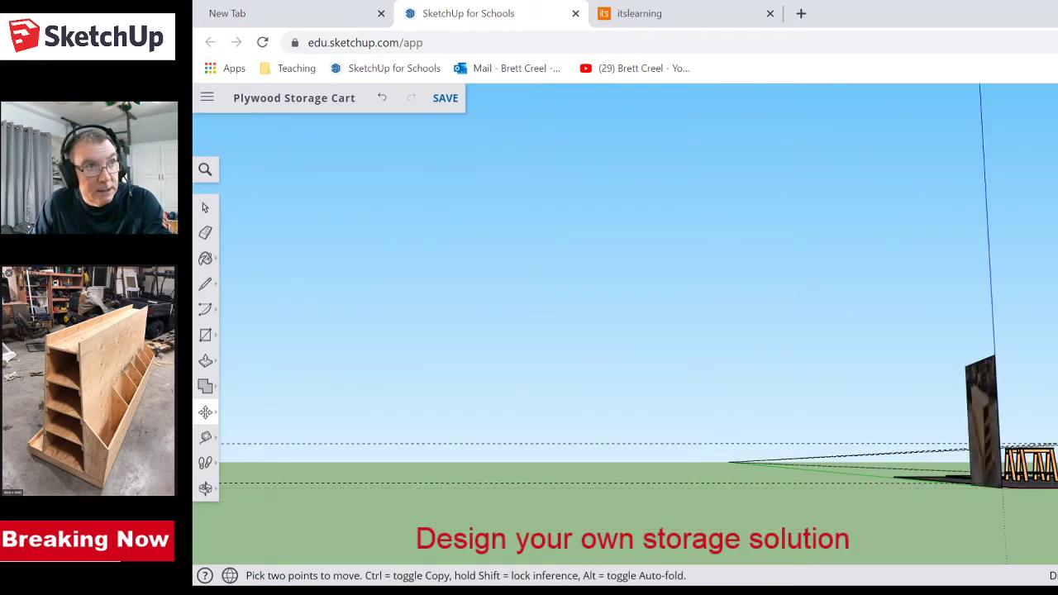
scroll(714, 468, "up", 5)
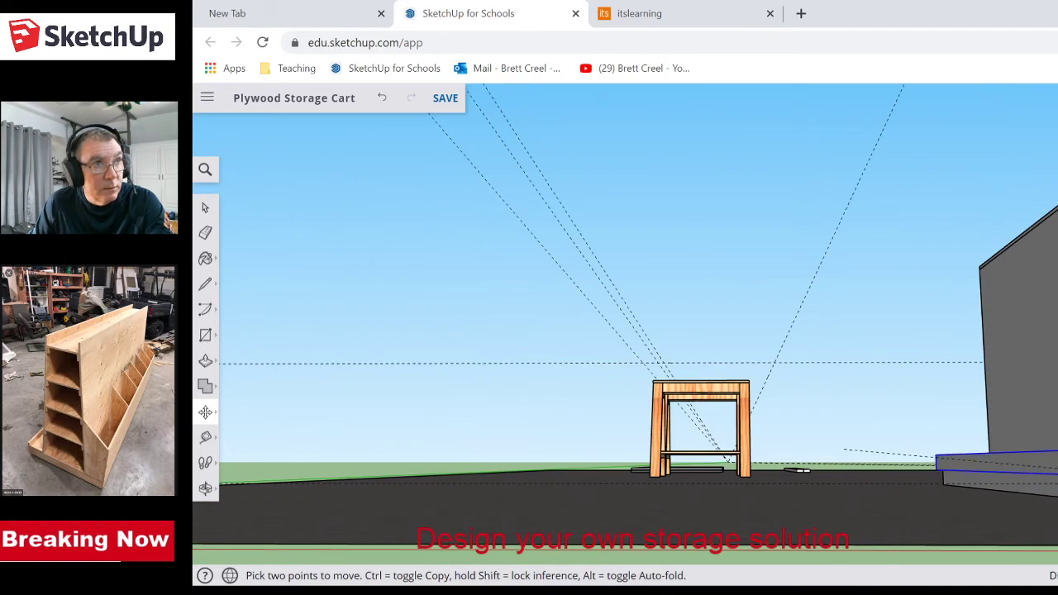
scroll(714, 467, "up", 2)
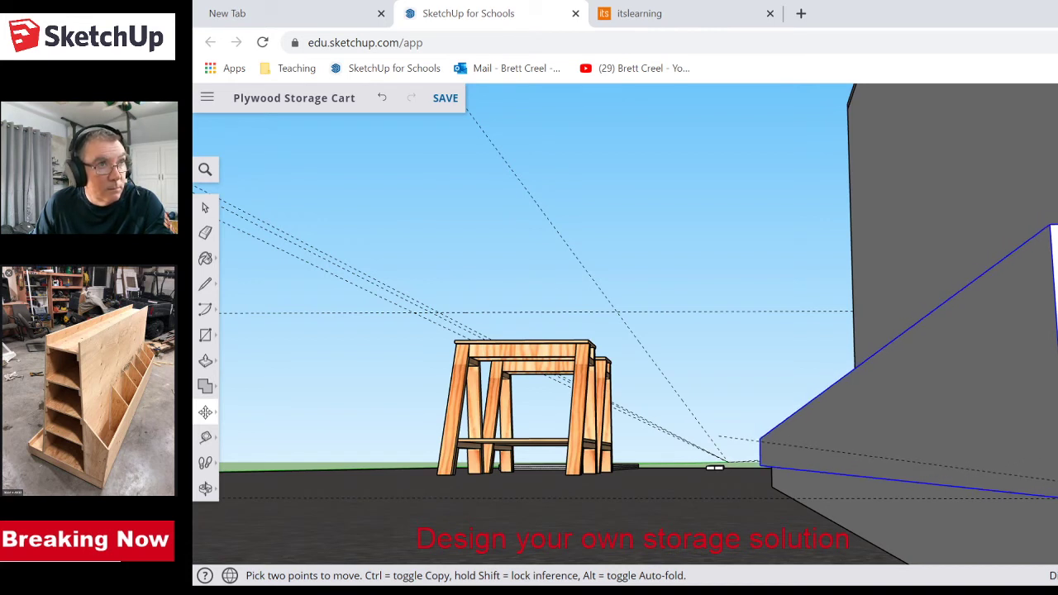
left_click(909, 462)
- Copy the edge board straight across the cart to the opposite long edge of the base
middle_click_drag(529, 331, 746, 496)
key("m")
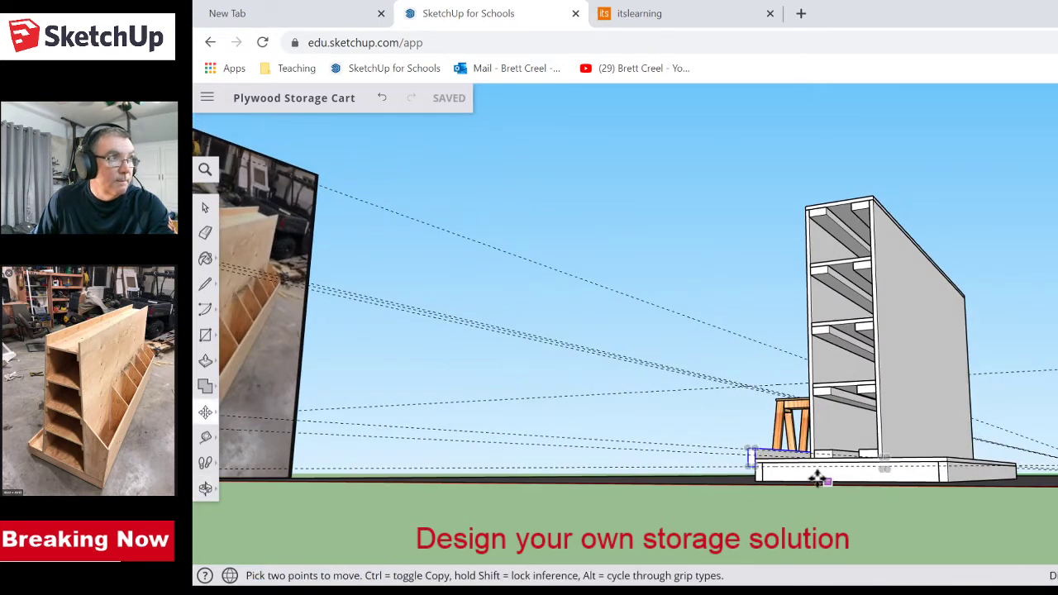
scroll(720, 472, "up", 5)
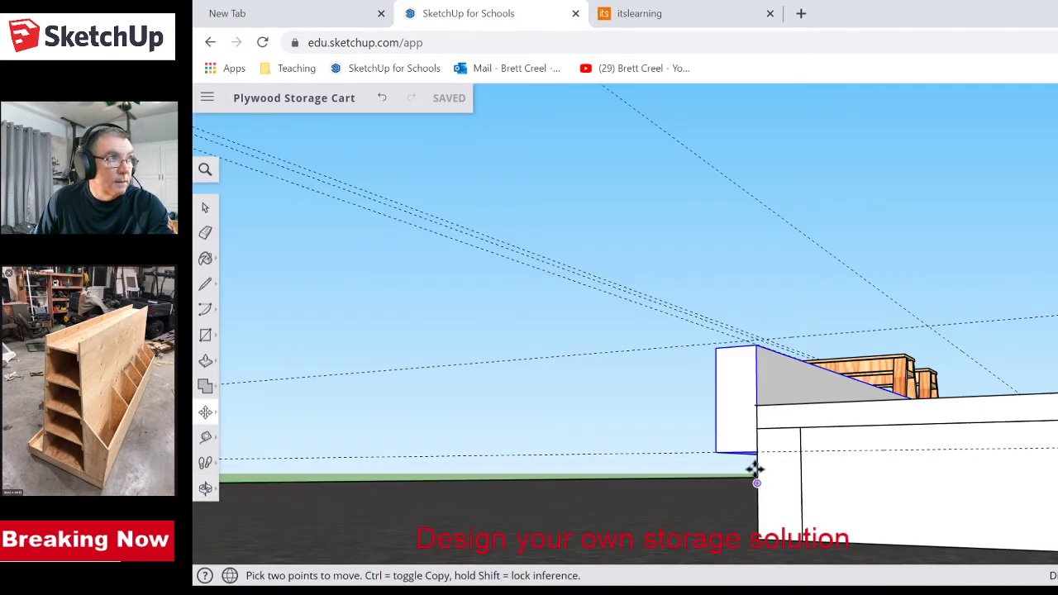
left_click(713, 451)
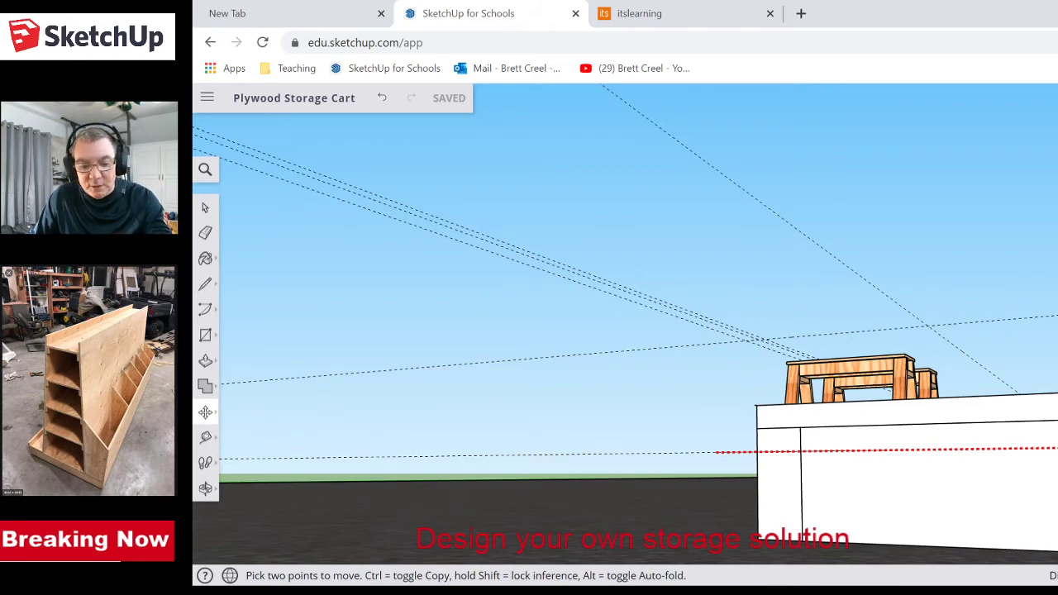
key("ctrl")
scroll(910, 450, "down", 5)
middle_click_drag(909, 454, 983, 459)
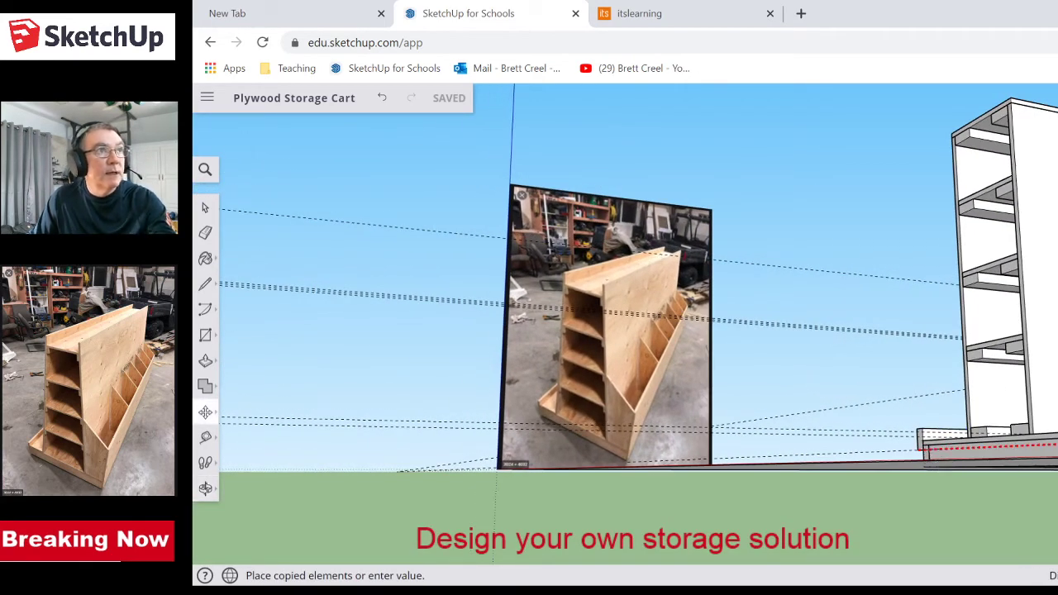
left_click(1002, 447)
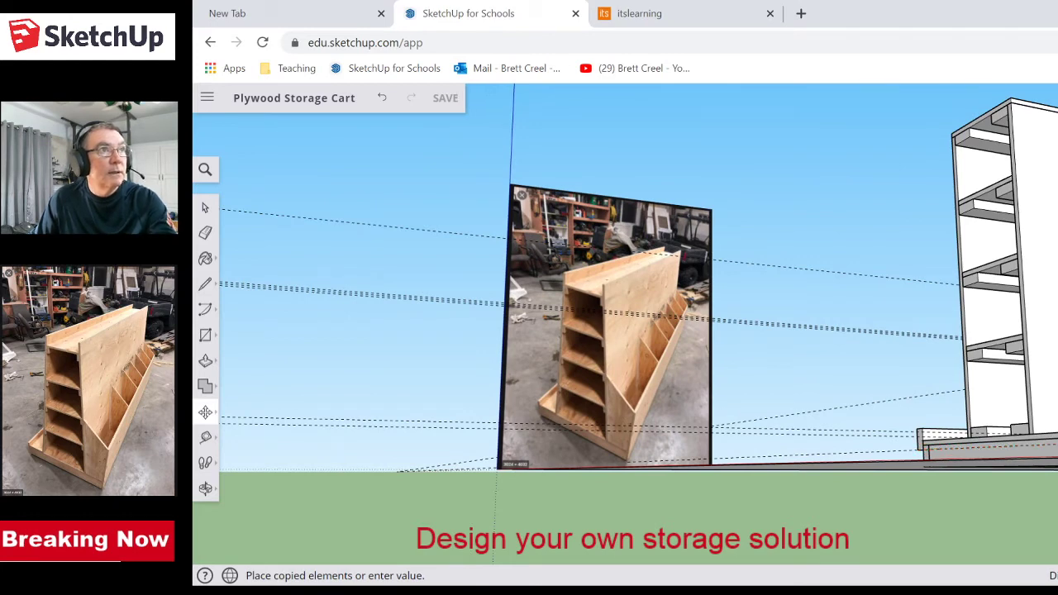
key("space")
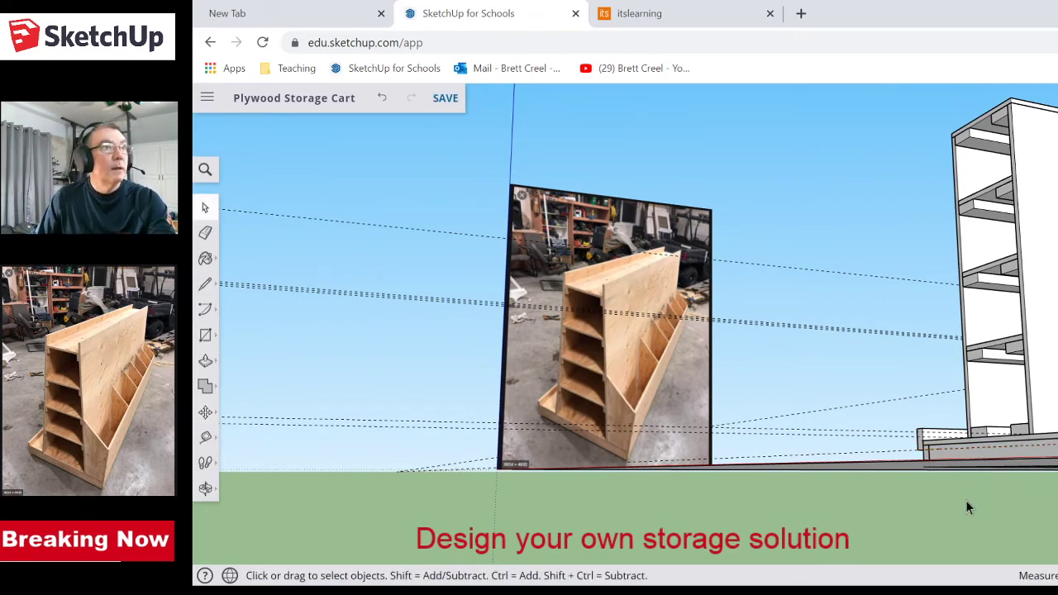
- Make the upright board along the base's long edge a component named Stop
scroll(991, 497, "down", 2)
scroll(1055, 504, "down", 1)
middle_click_drag(1007, 512, 890, 470)
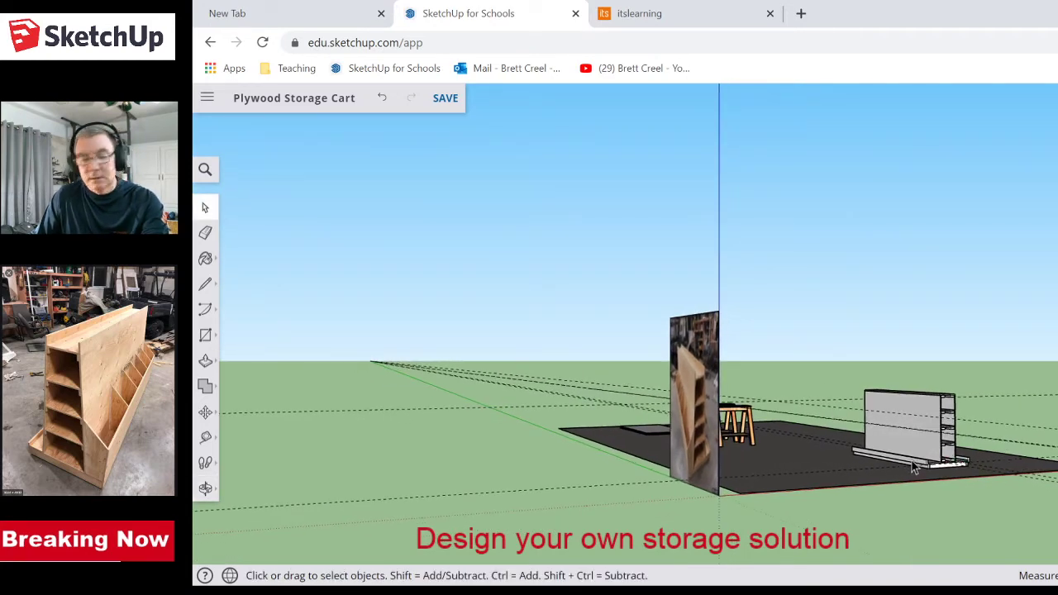
scroll(912, 467, "up", 8)
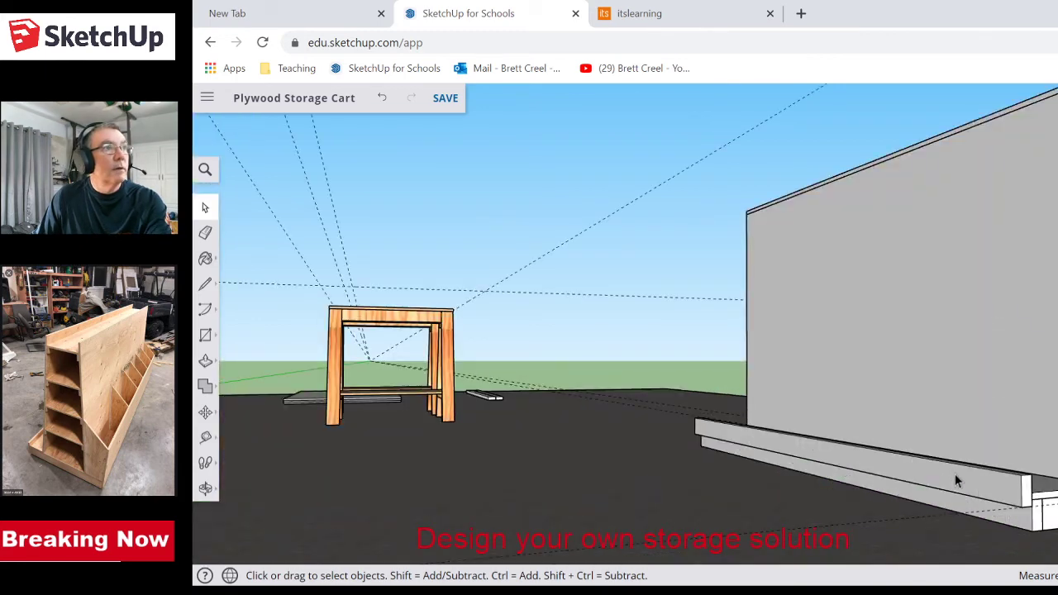
left_click(956, 485)
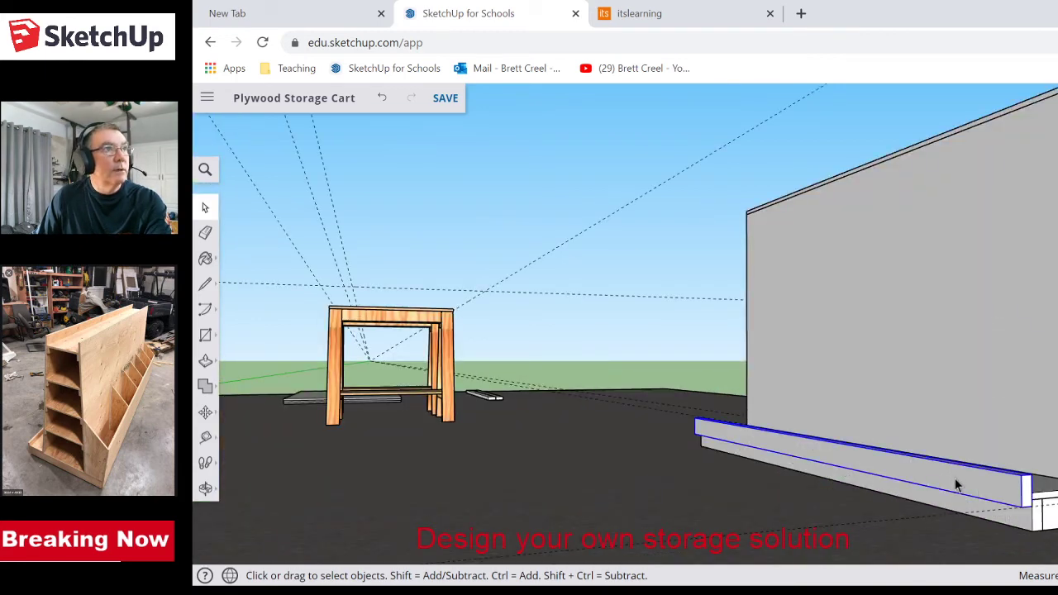
right_click(955, 480)
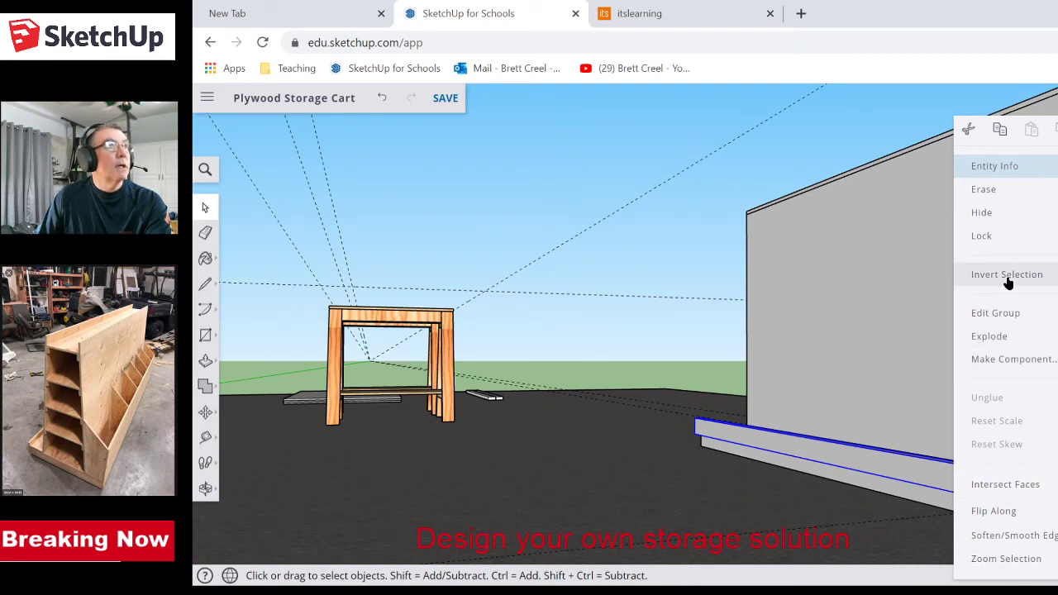
left_click(1006, 362)
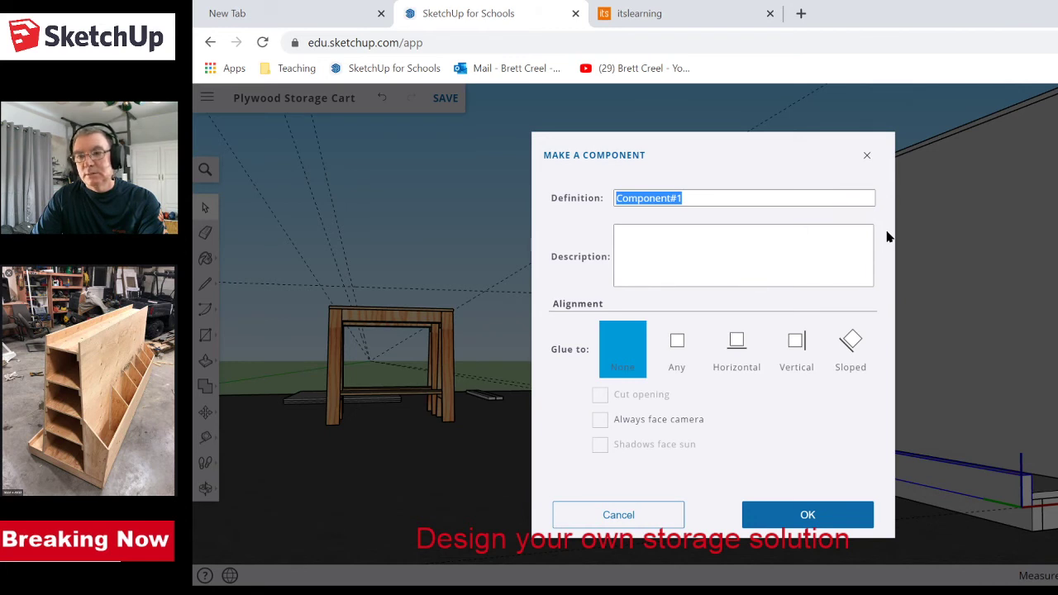
type("Stop")
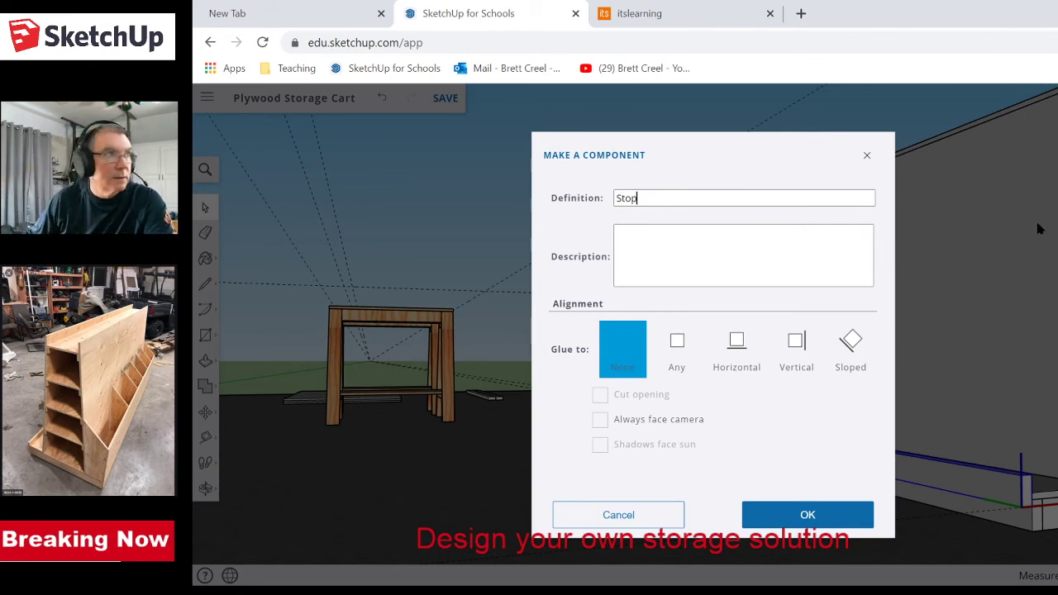
left_click(783, 516)
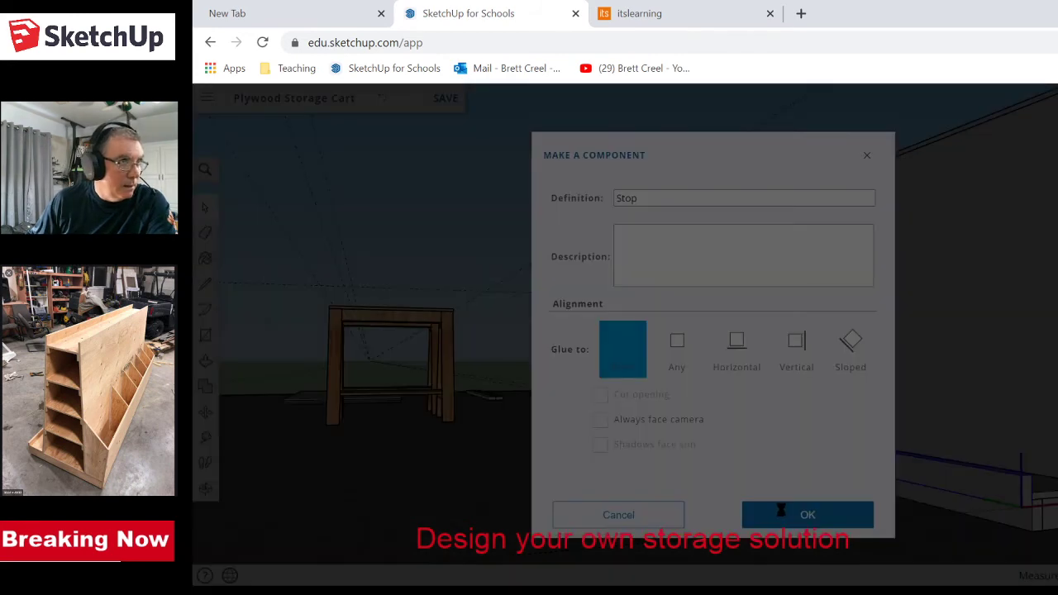
- Attach a leader text label reading Side to the cart's large side panel, placing the text above the sawhorses
middle_click_drag(1048, 514, 892, 484)
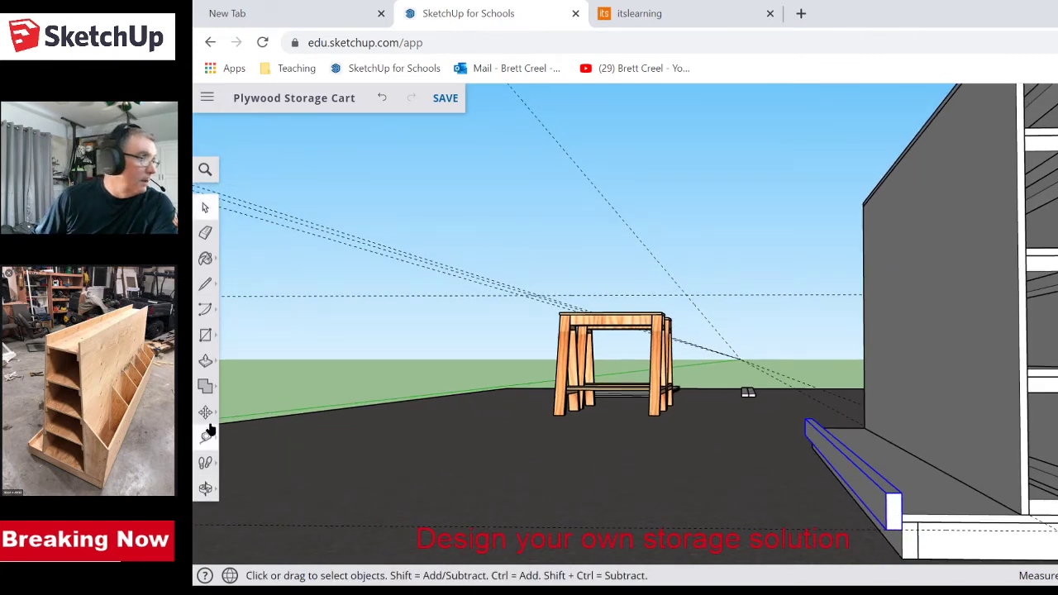
left_click(205, 361)
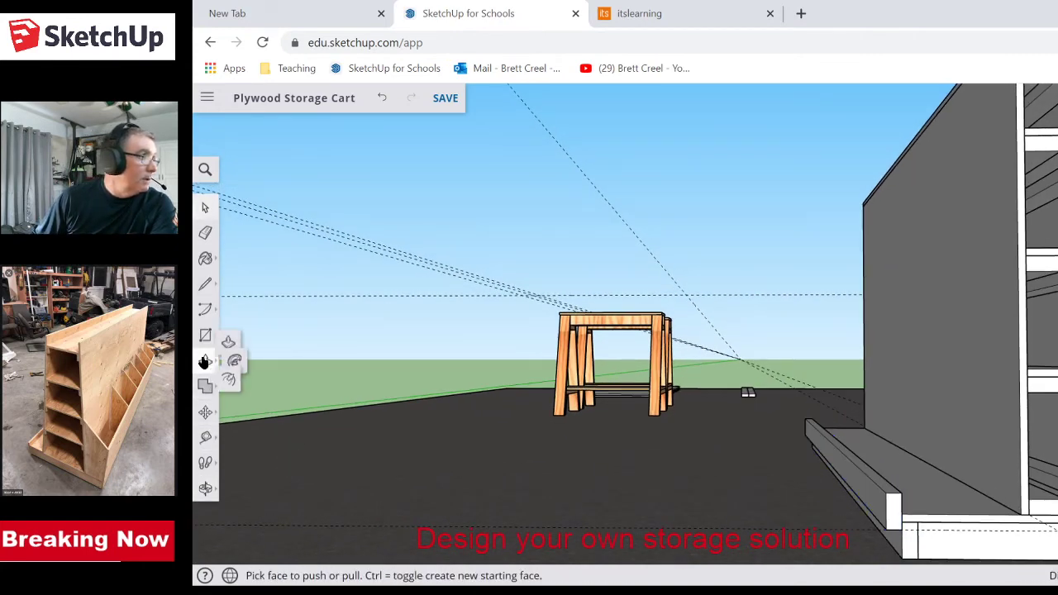
left_click(205, 334)
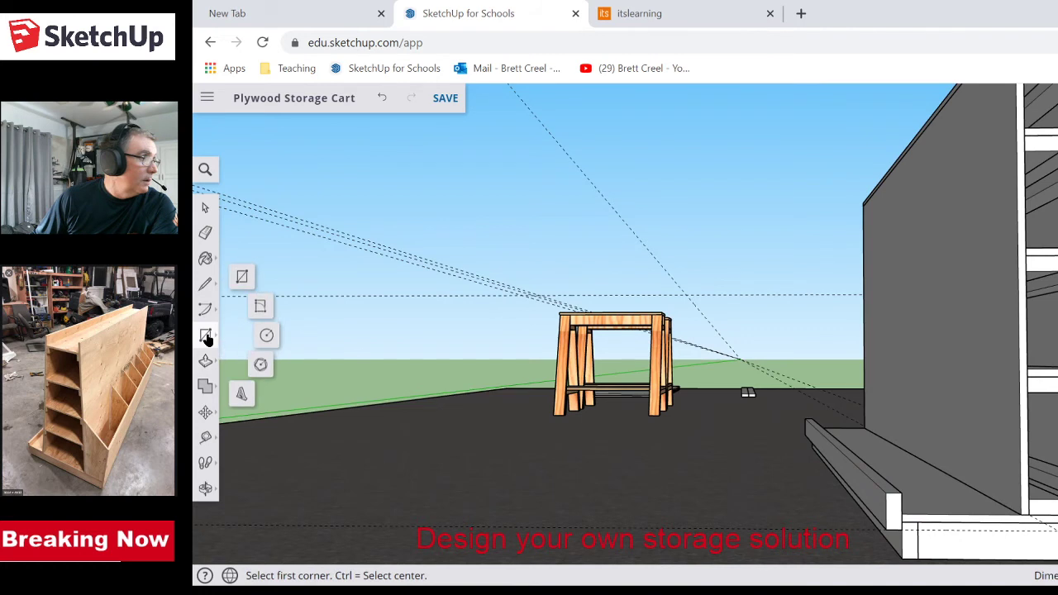
left_click(206, 439)
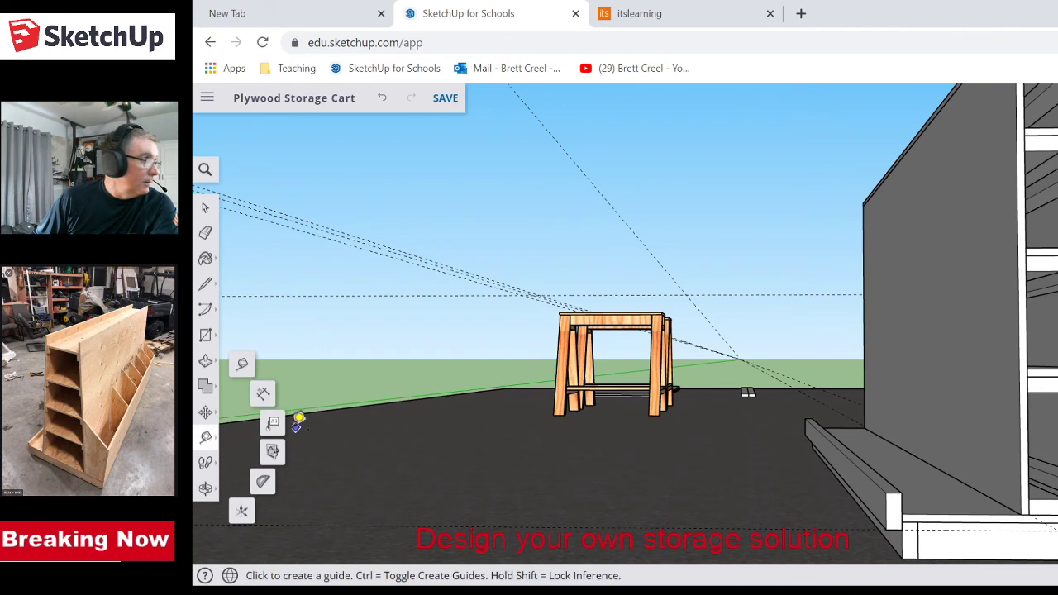
left_click(273, 425)
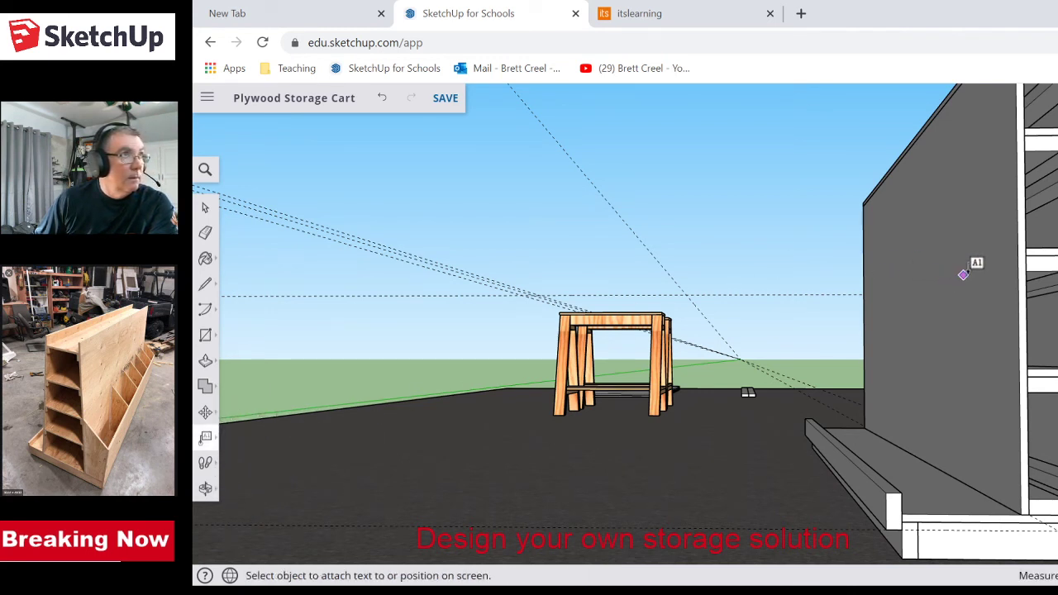
left_click(955, 273)
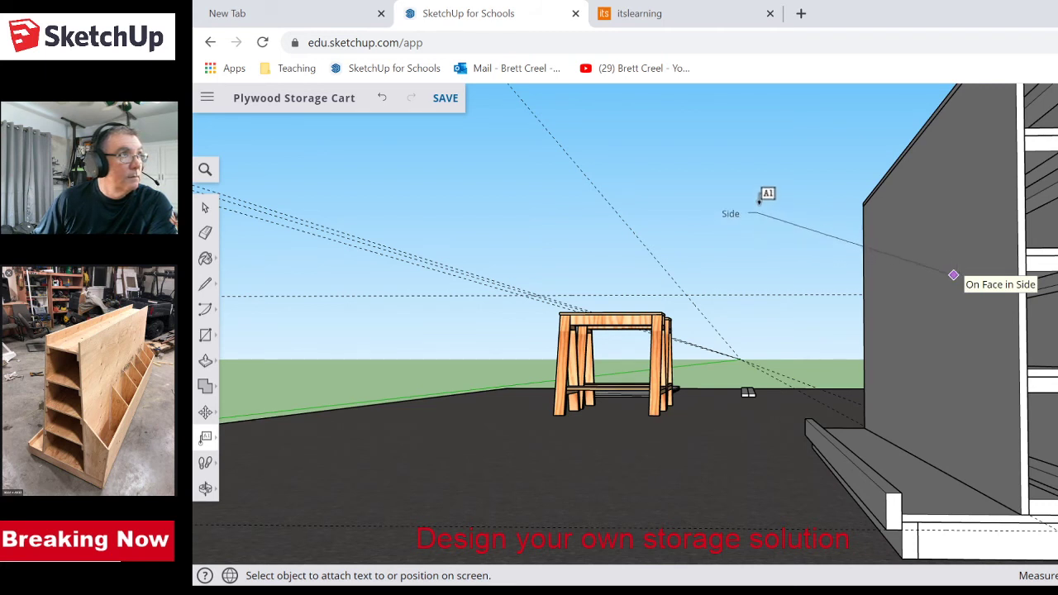
left_click(739, 154)
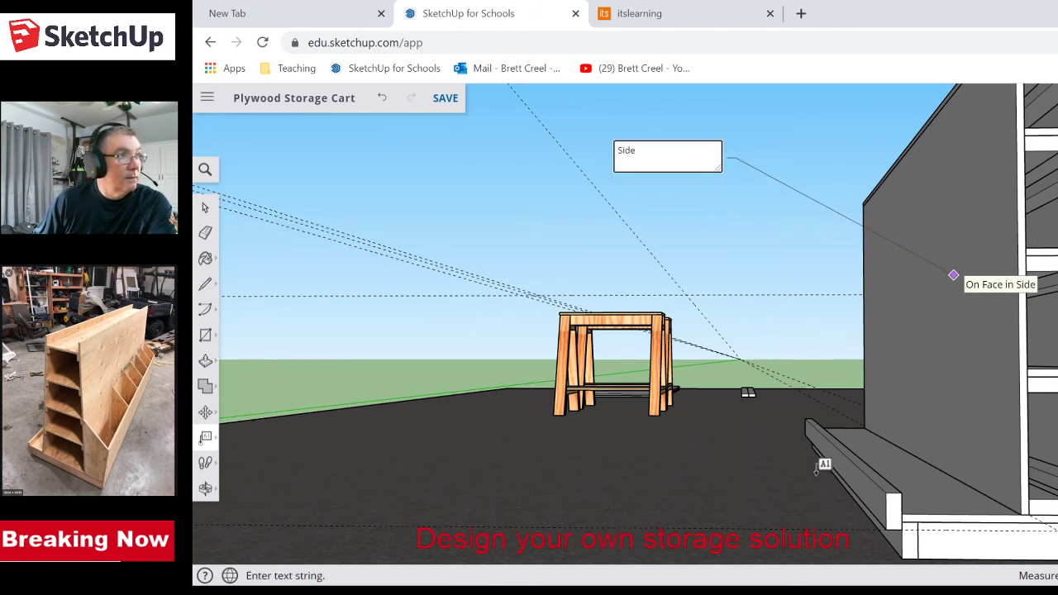
left_click(861, 468)
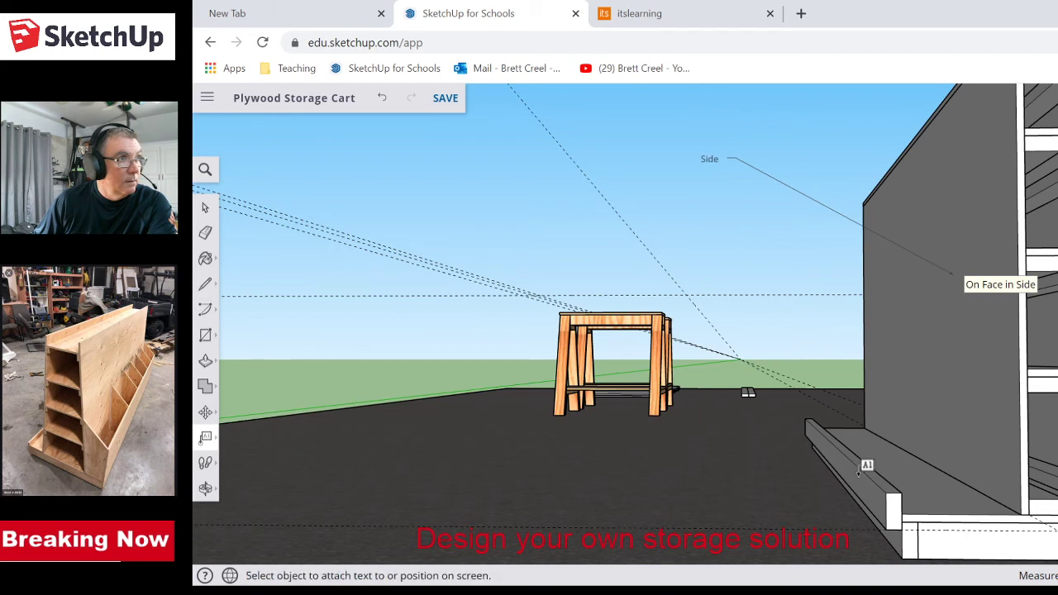
- Attach a leader text label reading Stop to the edge board, placing the text below the Side label
left_click(863, 487)
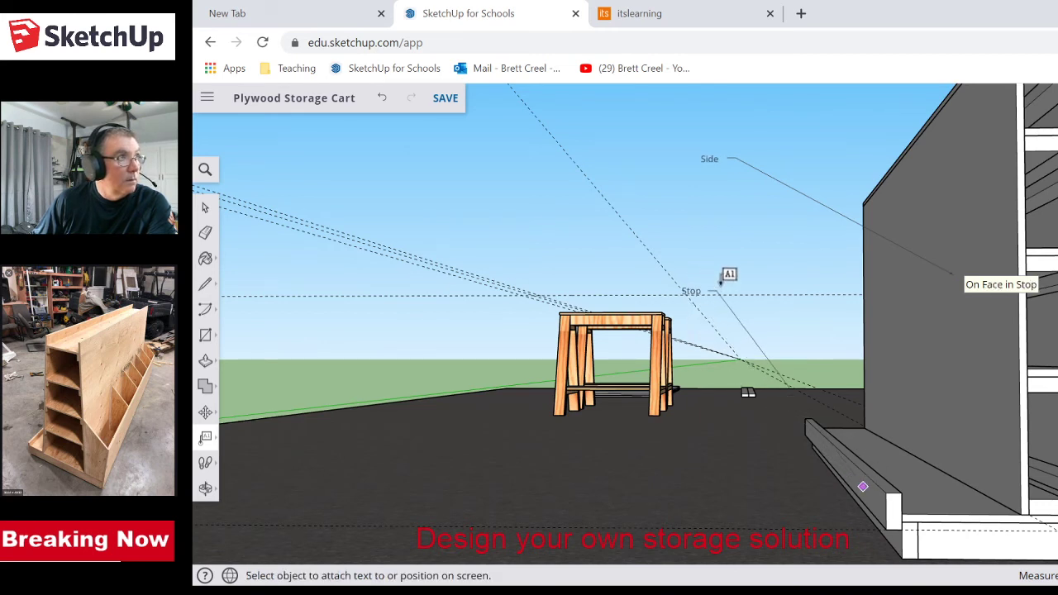
left_click(717, 243)
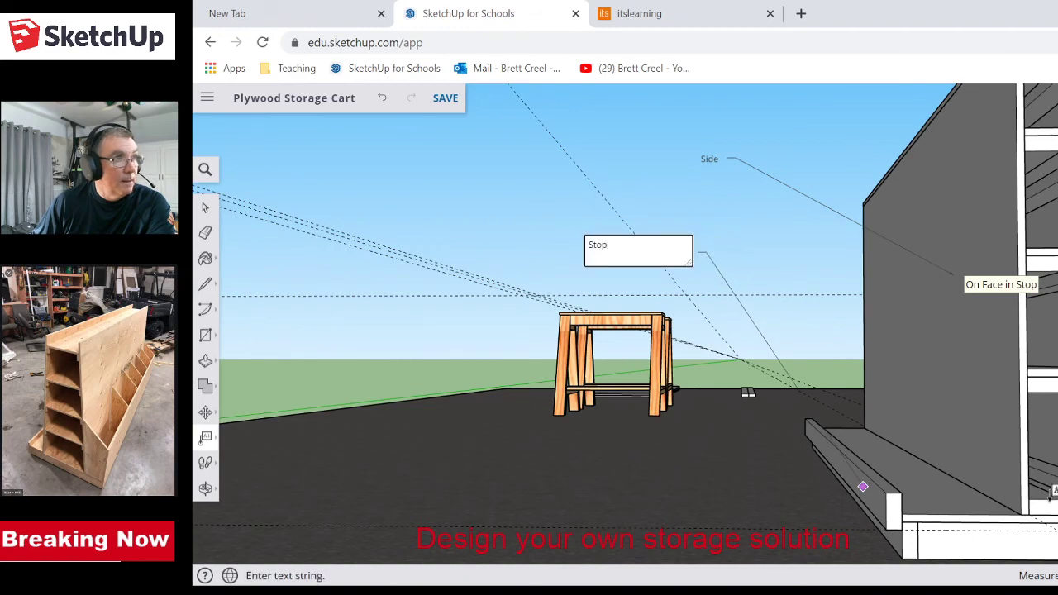
middle_click_drag(628, 414, 686, 405)
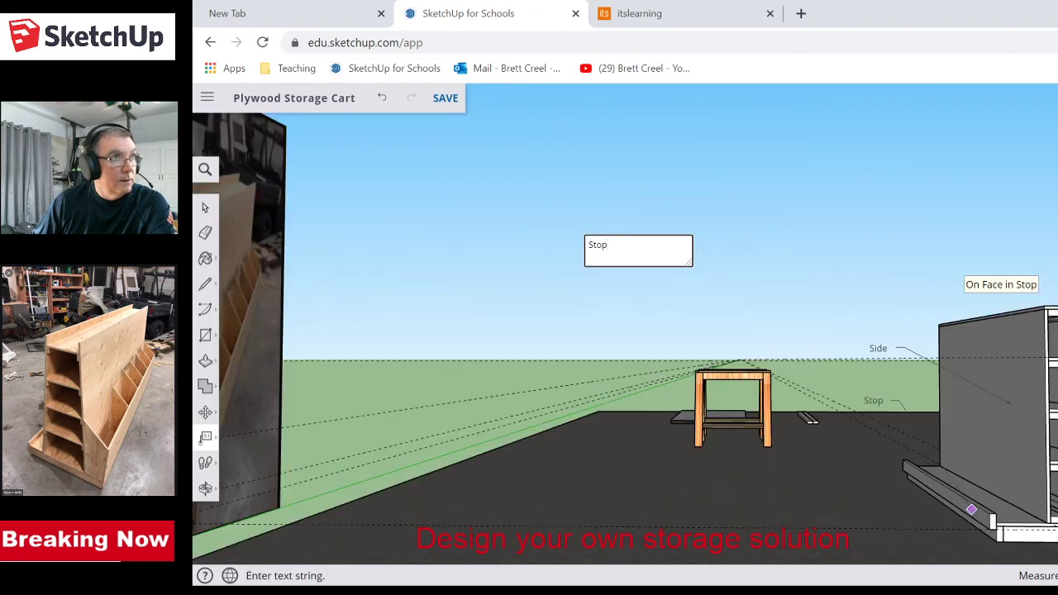
middle_click_drag(975, 397, 948, 350)
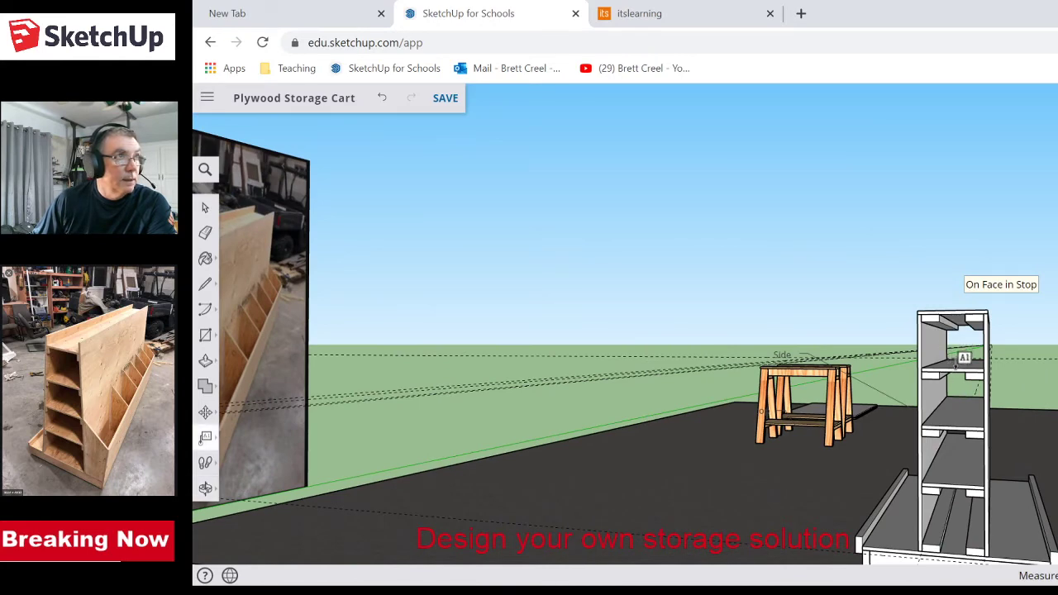
- Attach a leader text label to the front edge of the upper Shelf, placing its text beside the cart
scroll(964, 357, "up", 5)
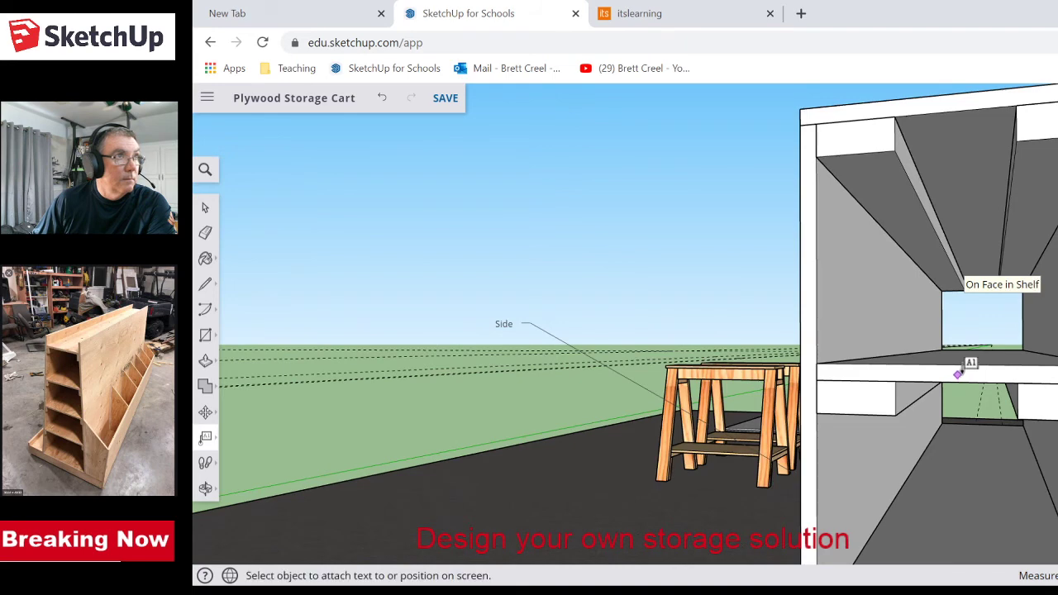
left_click(957, 374)
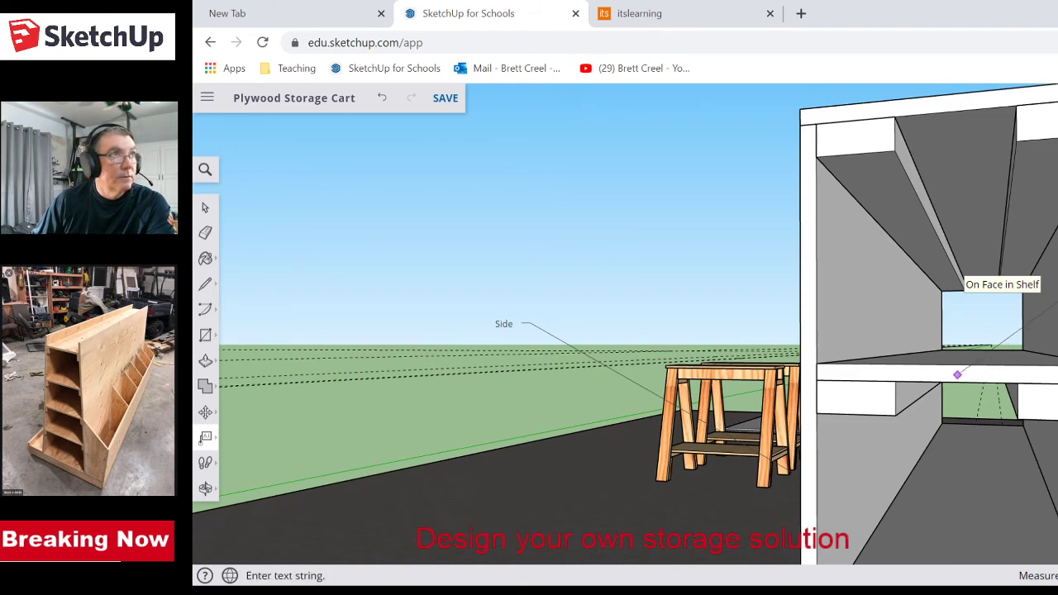
scroll(957, 375, "down", 5)
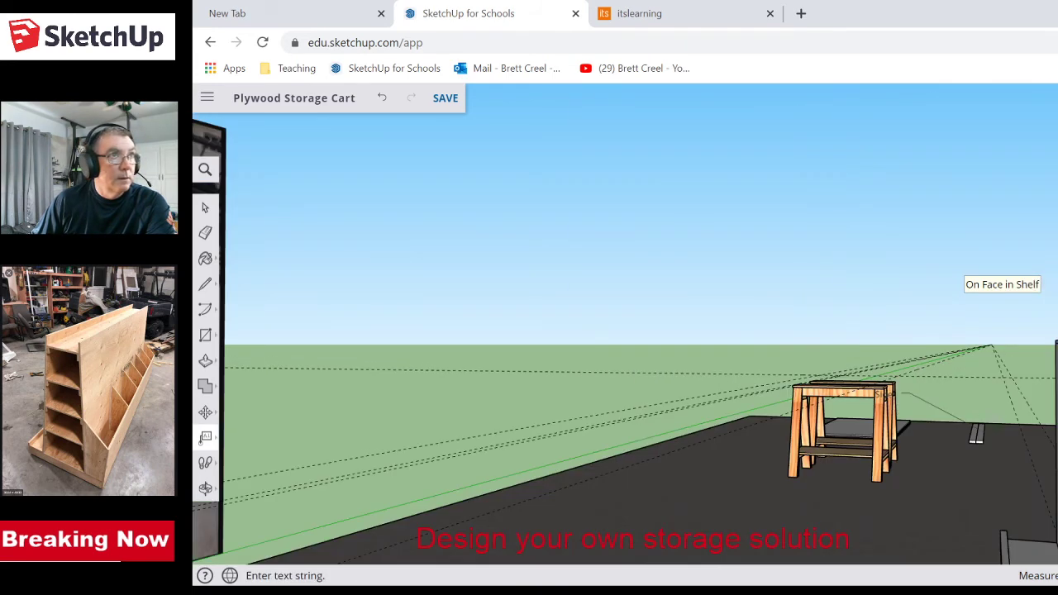
key("Escape")
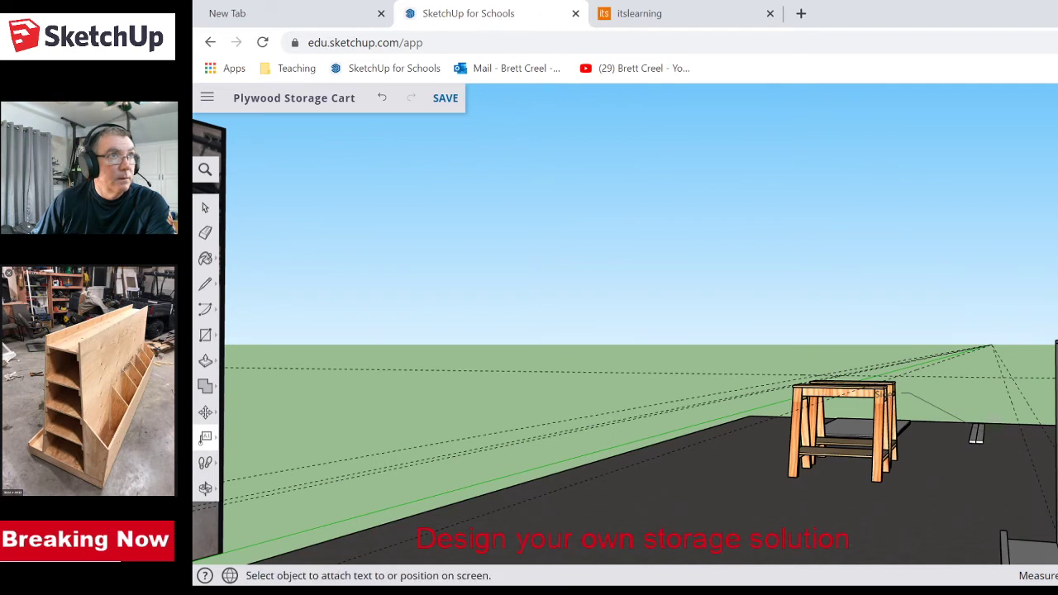
scroll(632, 450, "up", 2)
scroll(631, 449, "up", 2)
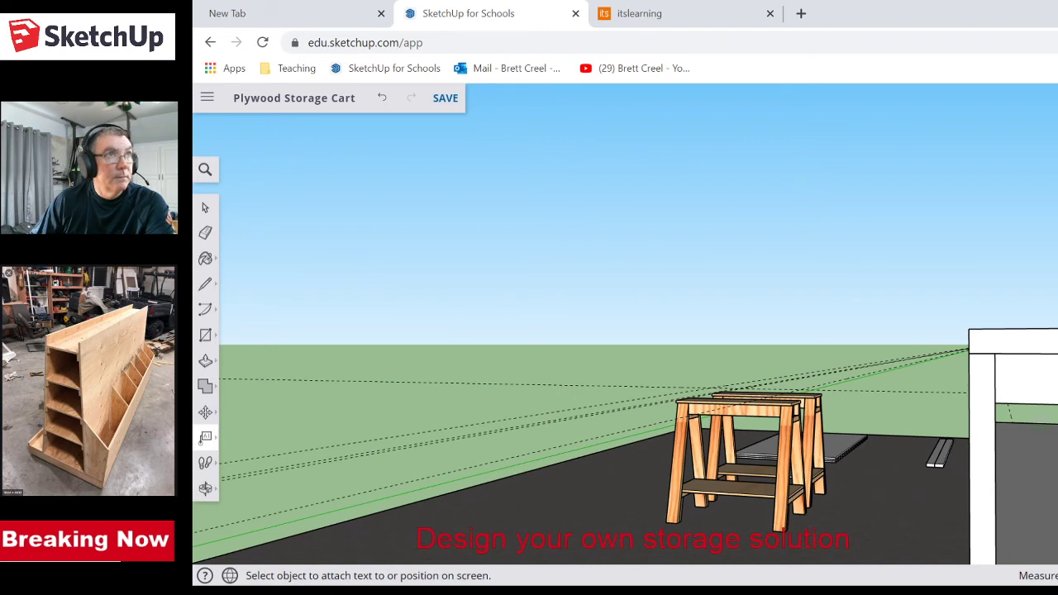
left_click(1051, 354)
key("Escape")
left_click(1053, 380)
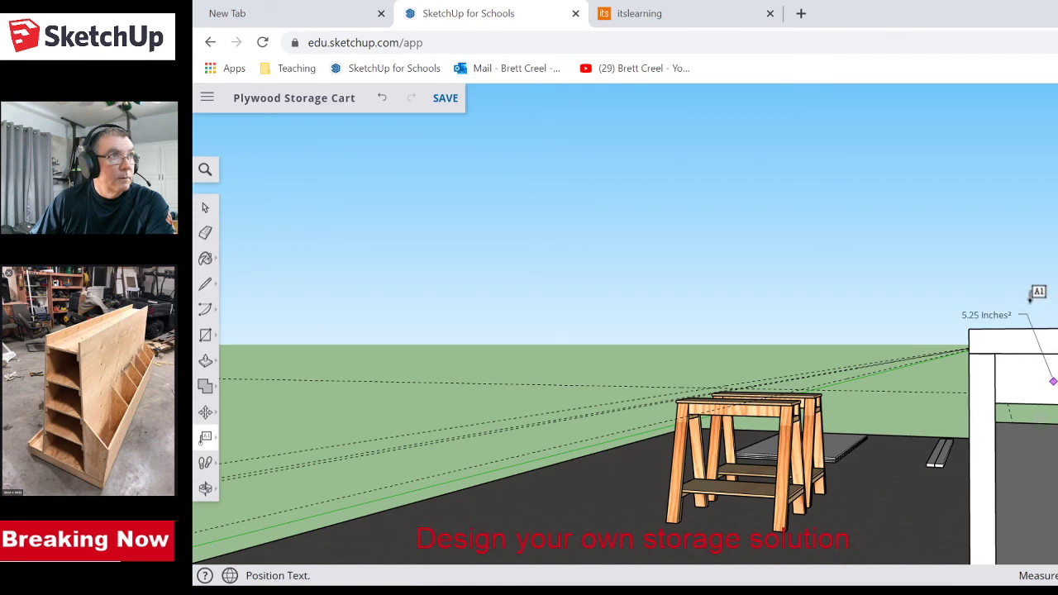
left_click(1022, 263)
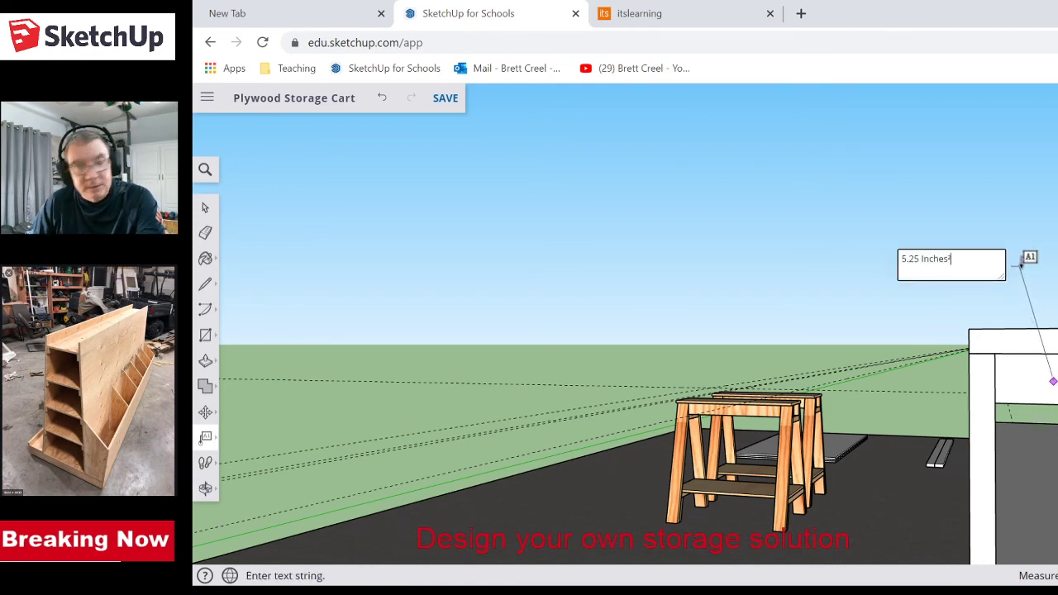
key("Escape")
- Erase the sawhorses, the lumber pieces, the dark floor surface and the guide lines crossing them, keeping the cart and reference photo
scroll(1025, 257, "down", 5)
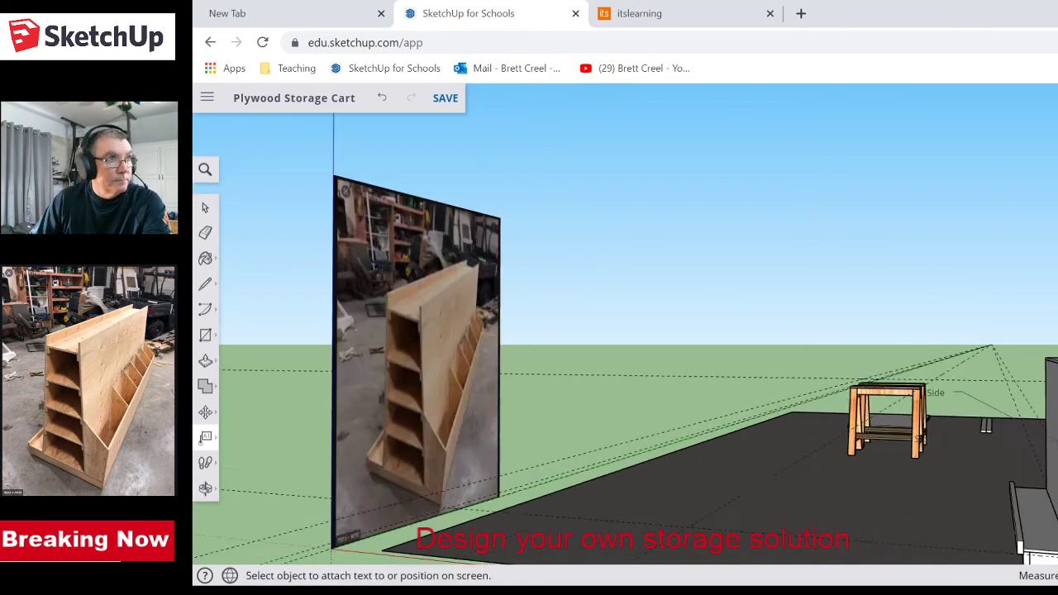
scroll(1050, 388, "down", 3)
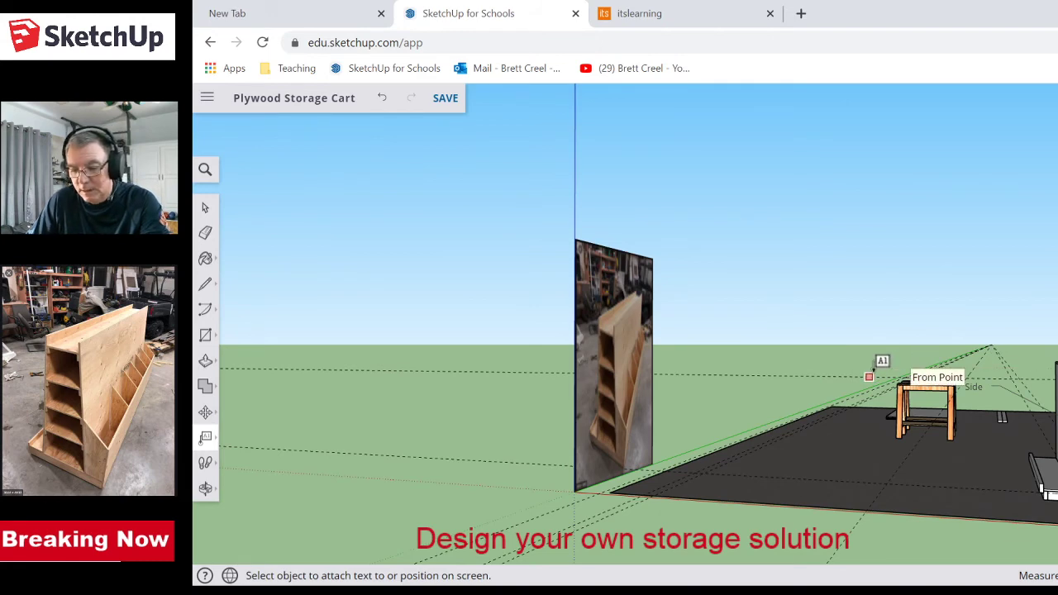
scroll(849, 385, "down", 3)
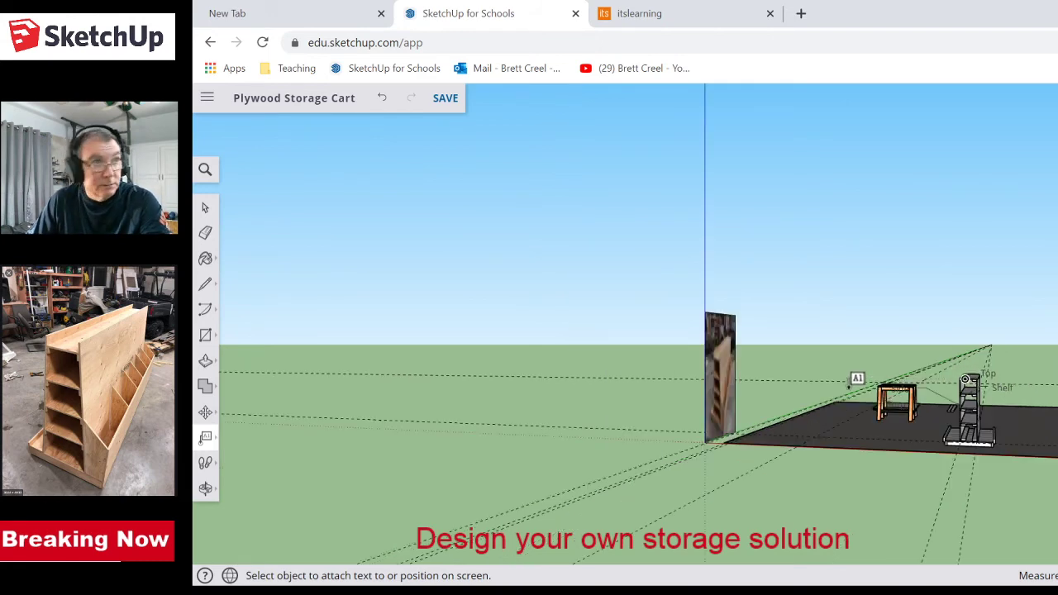
middle_click_drag(951, 482, 786, 496)
scroll(933, 491, "down", 5)
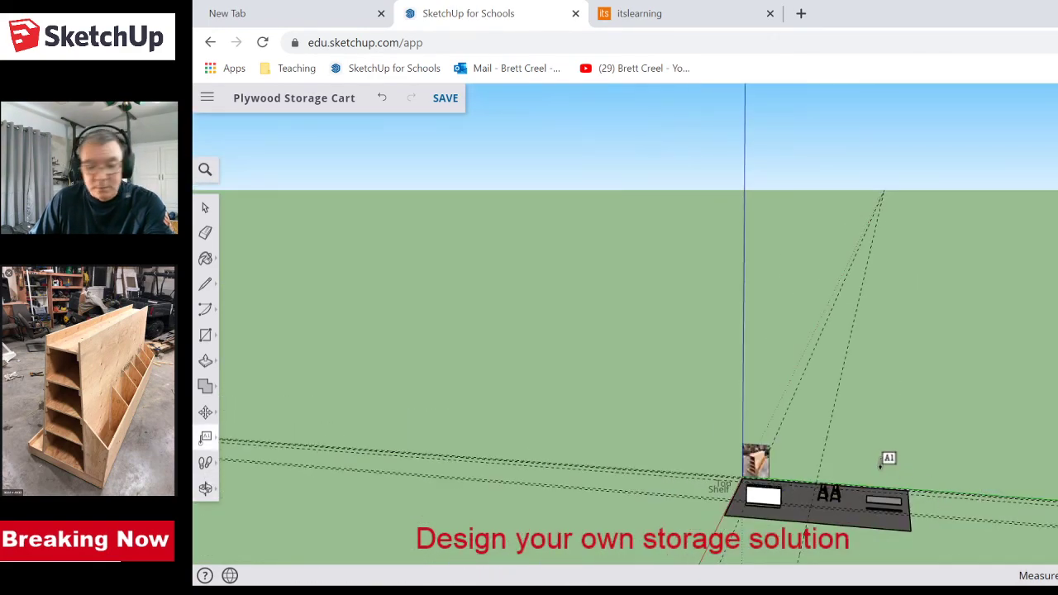
key("e")
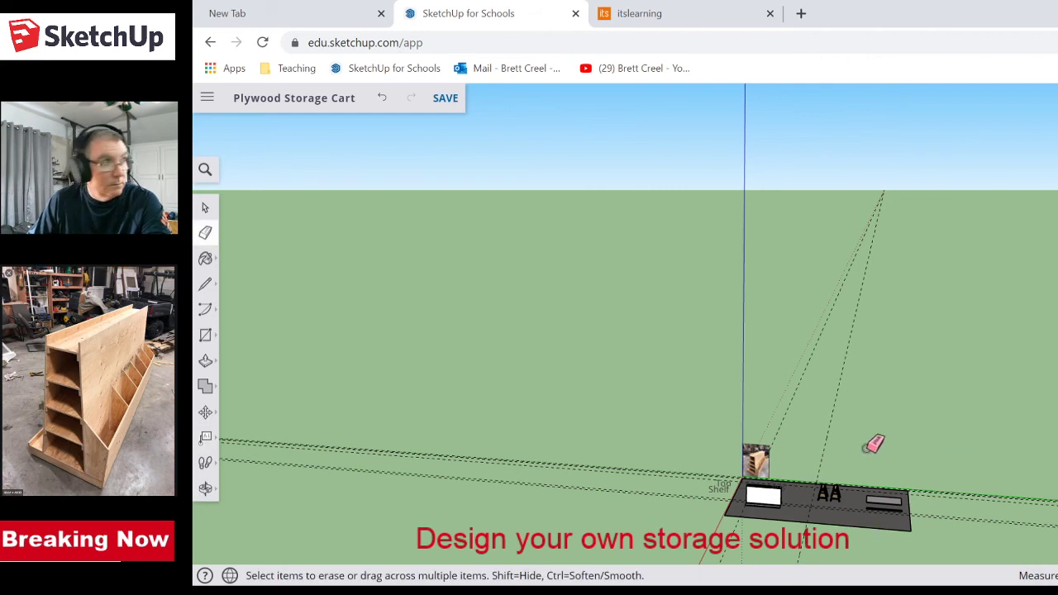
mouse_move(823, 451)
left_mouse_down()
mouse_move(827, 493)
mouse_move(888, 503)
mouse_move(894, 531)
left_mouse_up()
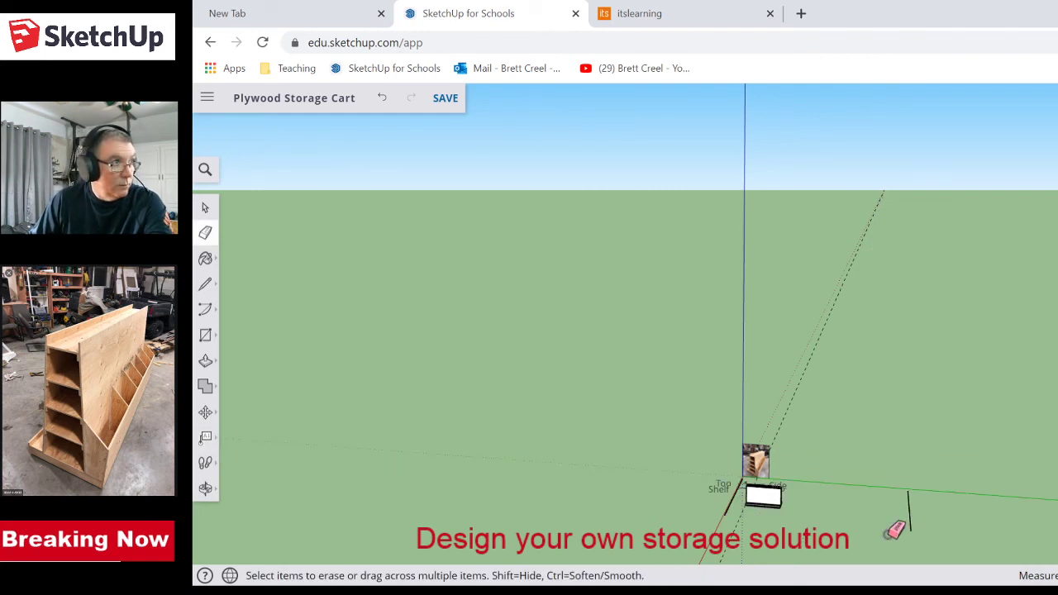
- Erase the leftover border edges of the removed floor surface
middle_click_drag(791, 549, 785, 546)
key("o")
left_click_drag(785, 546, 899, 540)
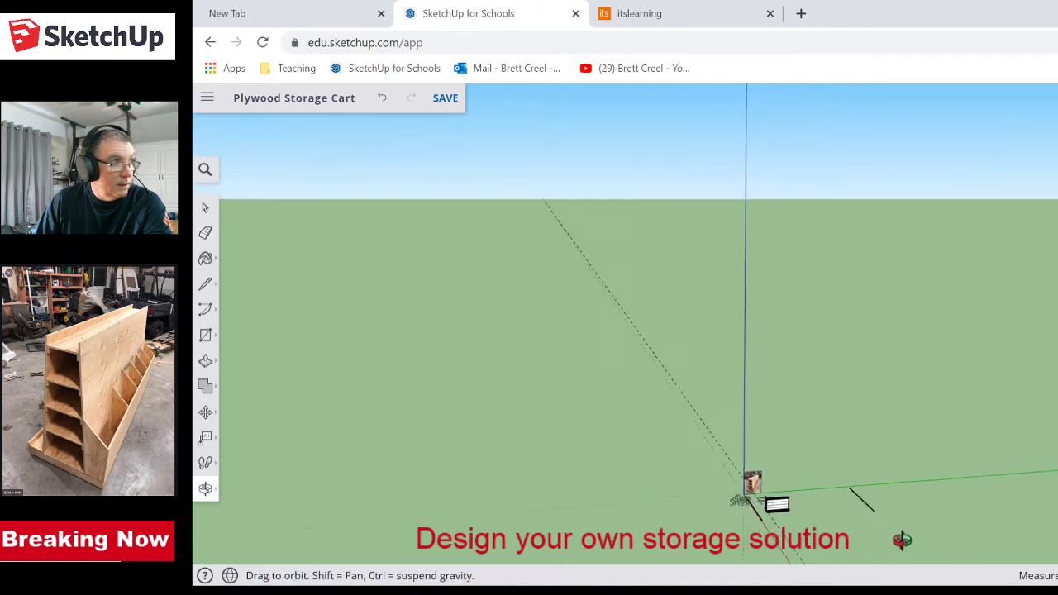
middle_click_drag(898, 541, 883, 479)
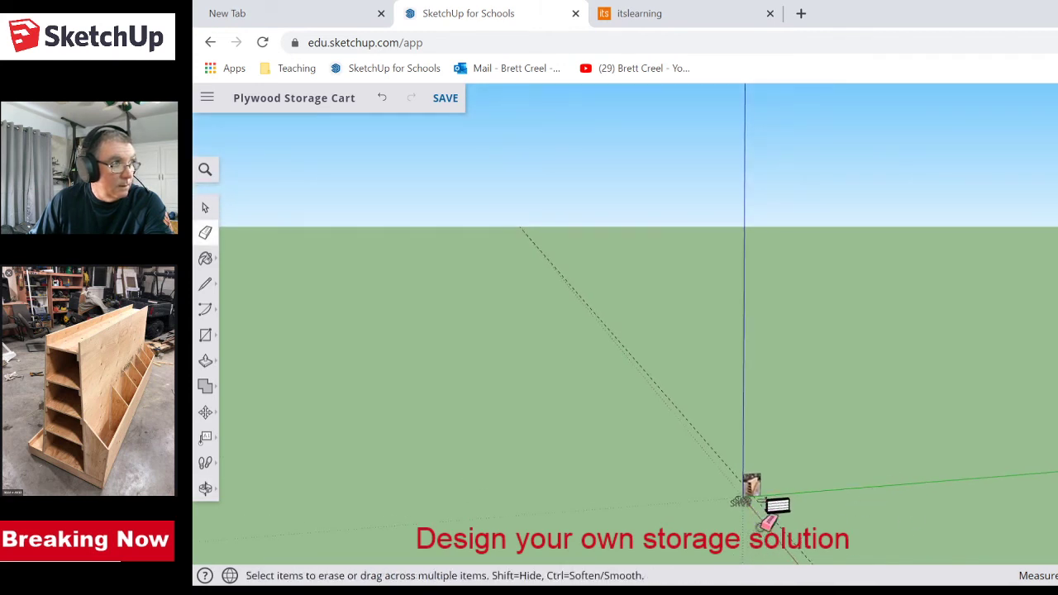
scroll(761, 510, "up", 5)
middle_click_drag(759, 507, 1038, 433)
key("e")
- Rotate the entire cart with its labels about the front corner of its base, swinging its far end toward the reference photo
key("space")
left_click_drag(688, 251, 924, 445)
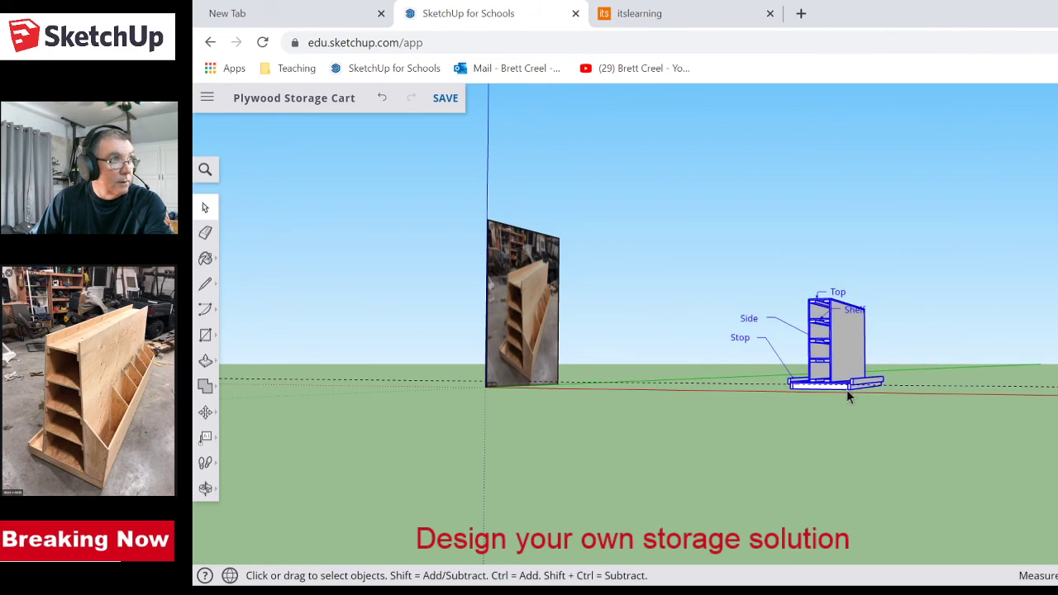
middle_click_drag(853, 387, 814, 455)
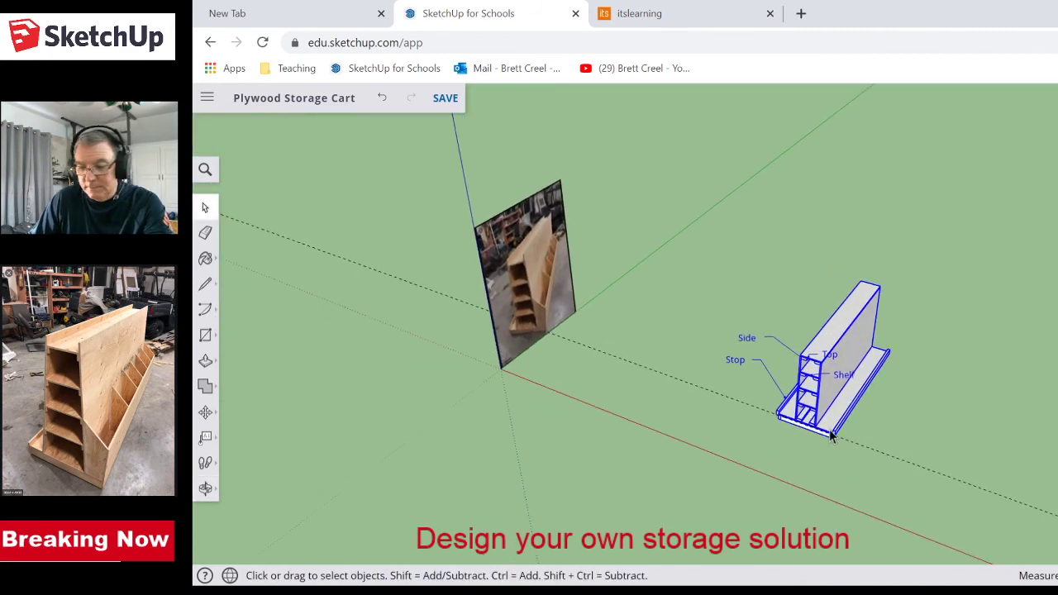
key("m")
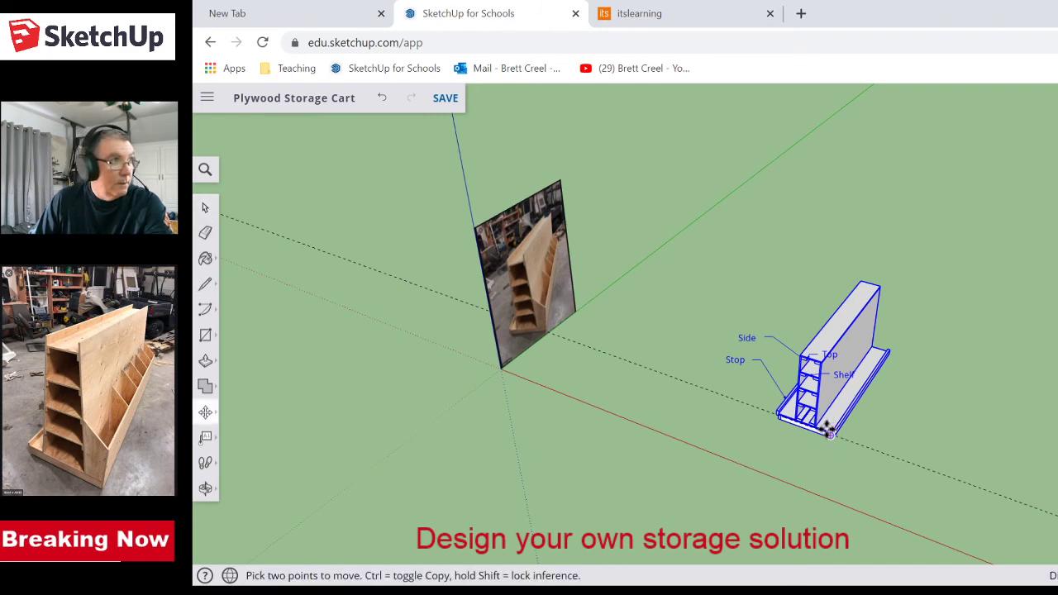
left_click(829, 420)
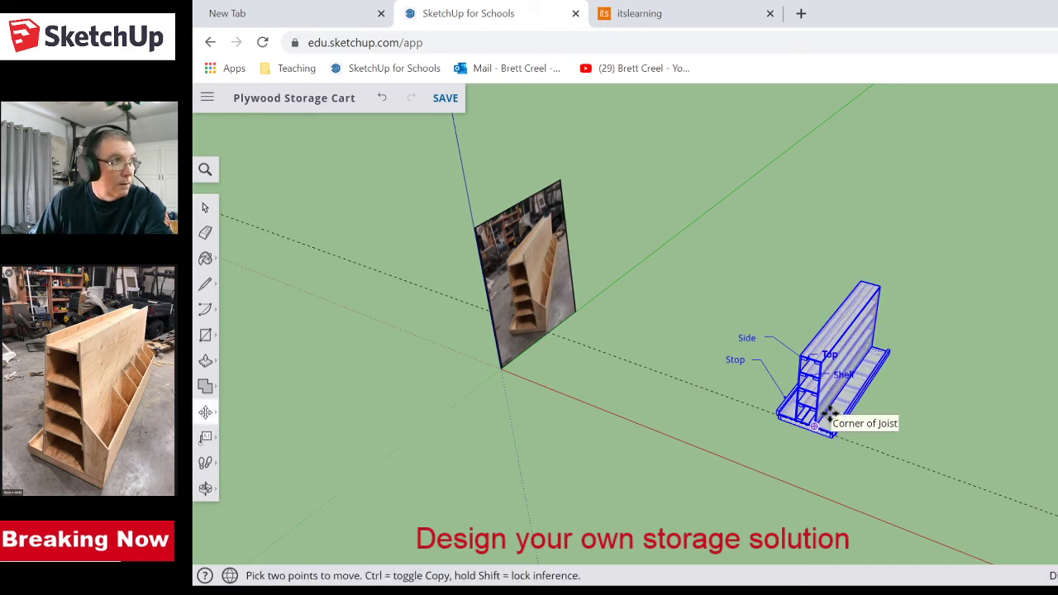
scroll(831, 414, "up", 8)
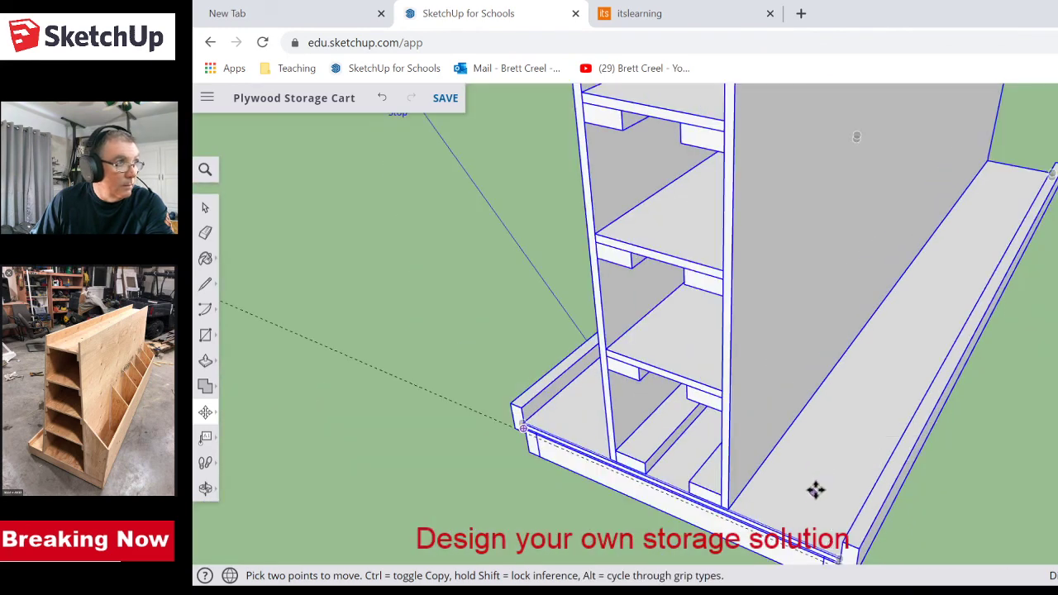
scroll(816, 491, "down", 8)
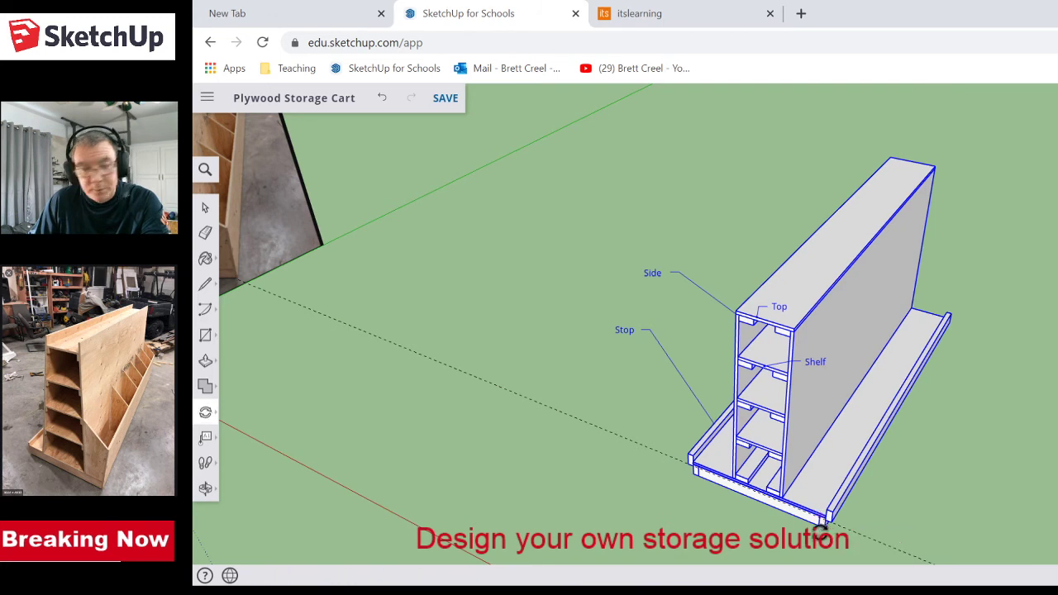
key("q")
left_click(822, 519)
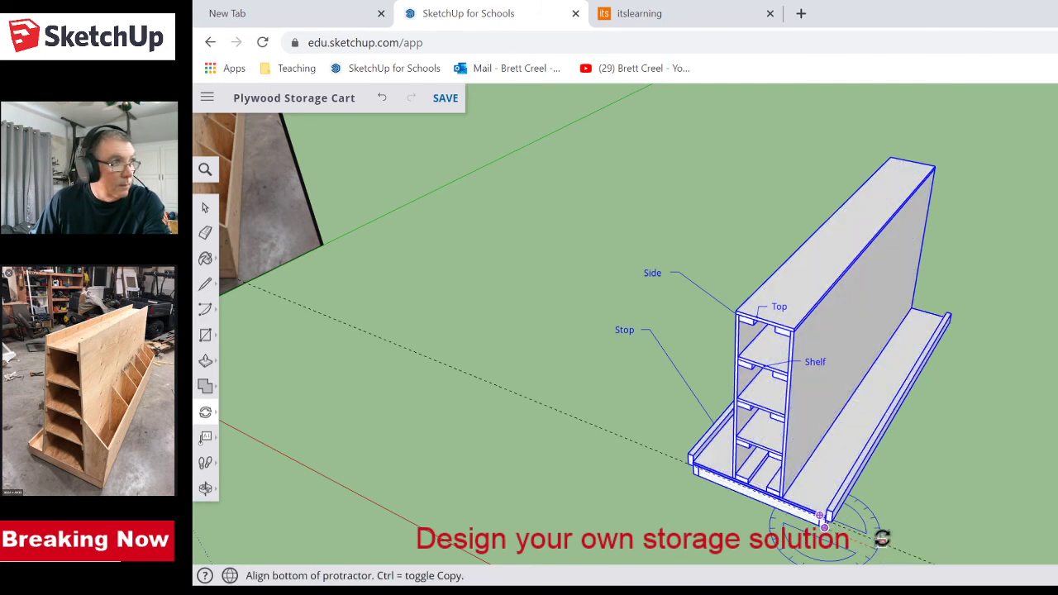
left_click(892, 504)
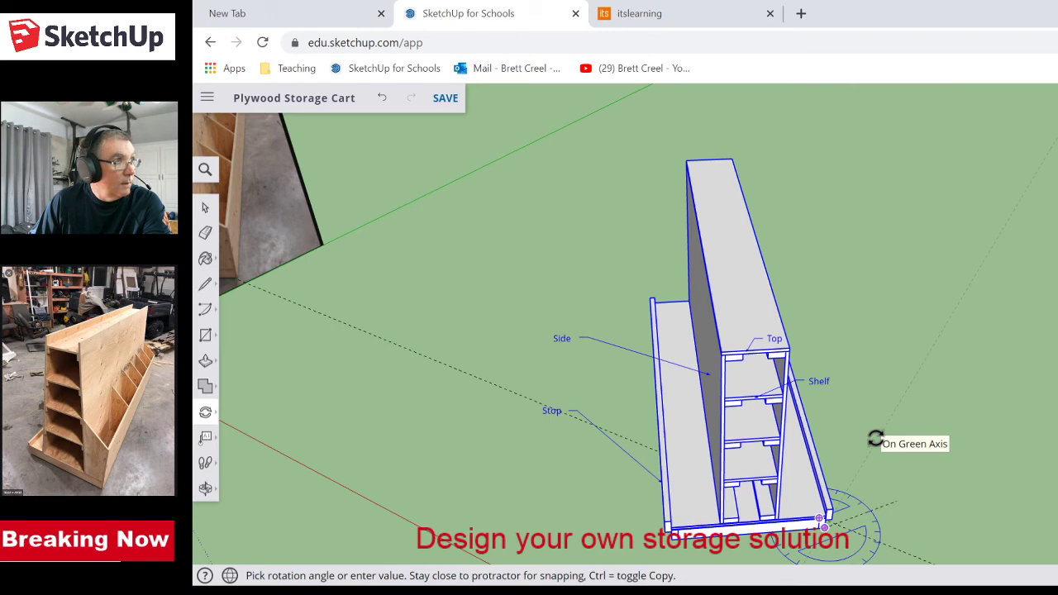
key("Escape")
key("space")
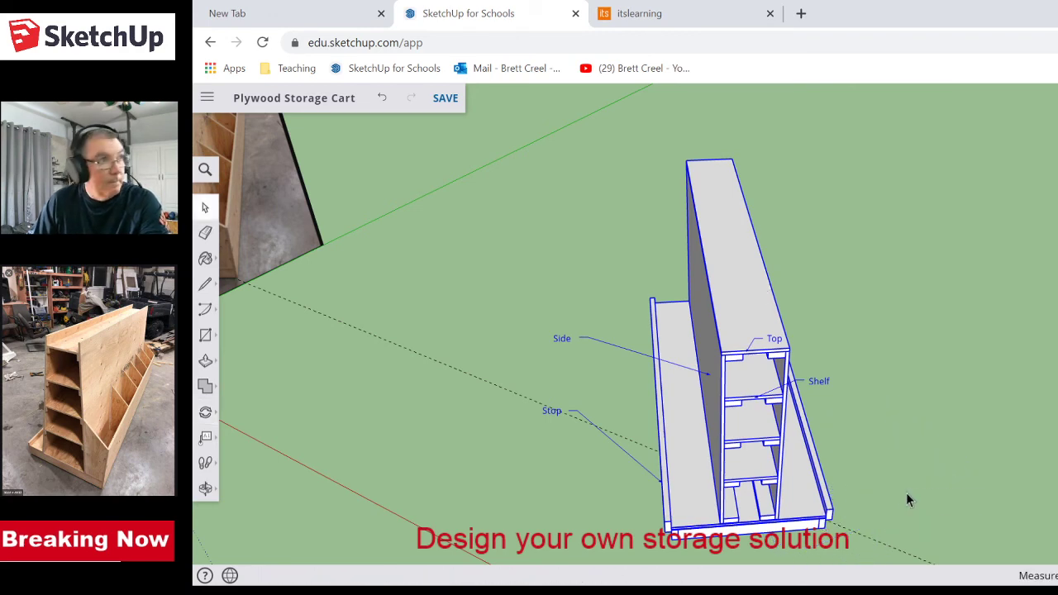
- Erase the remaining dashed guide line that runs past the cart's base
scroll(909, 505, "down", 3)
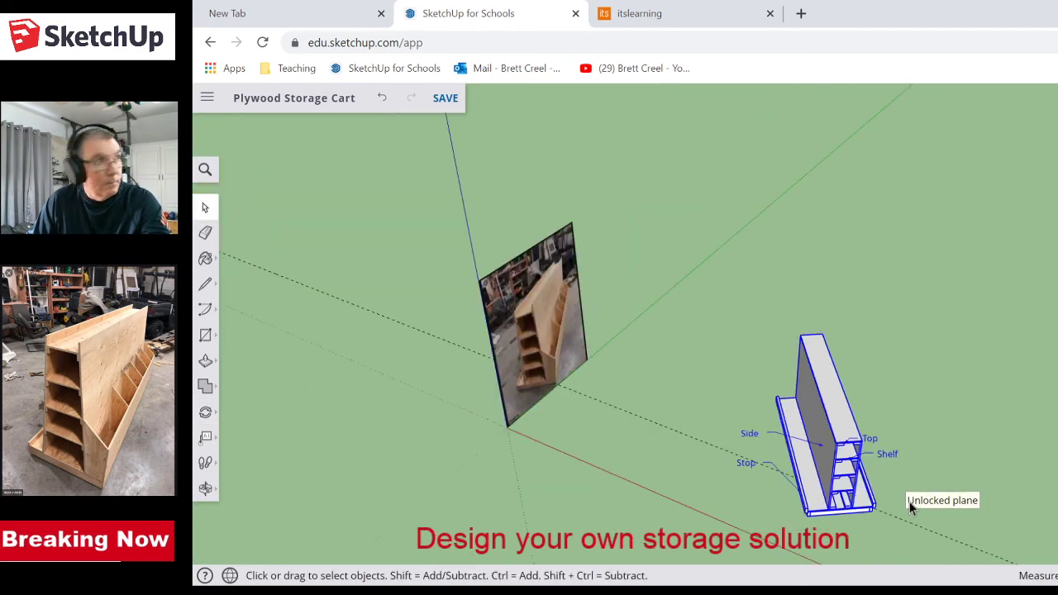
middle_click_drag(921, 505, 900, 405)
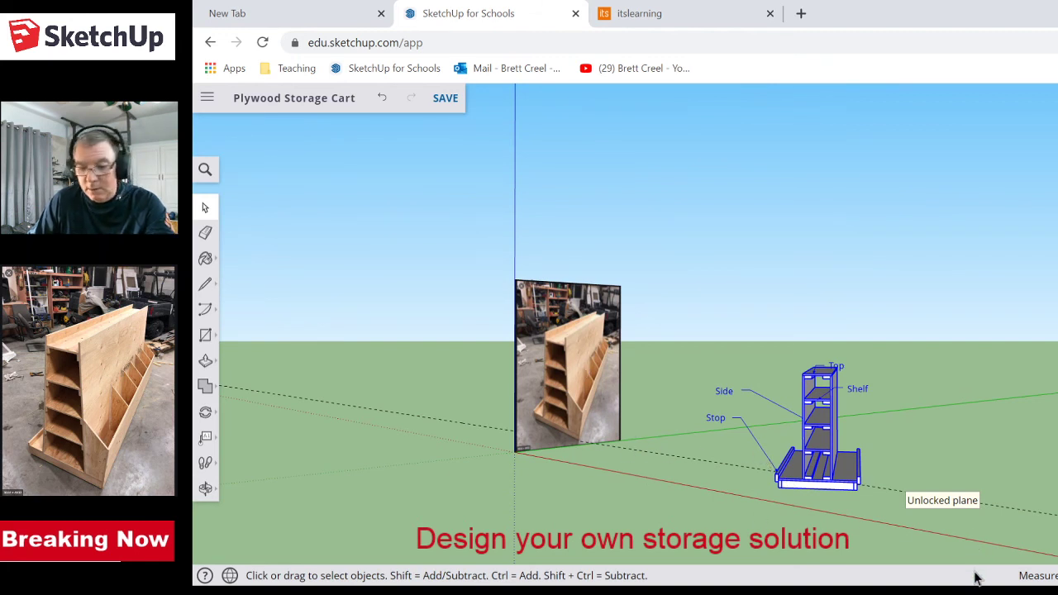
key("e")
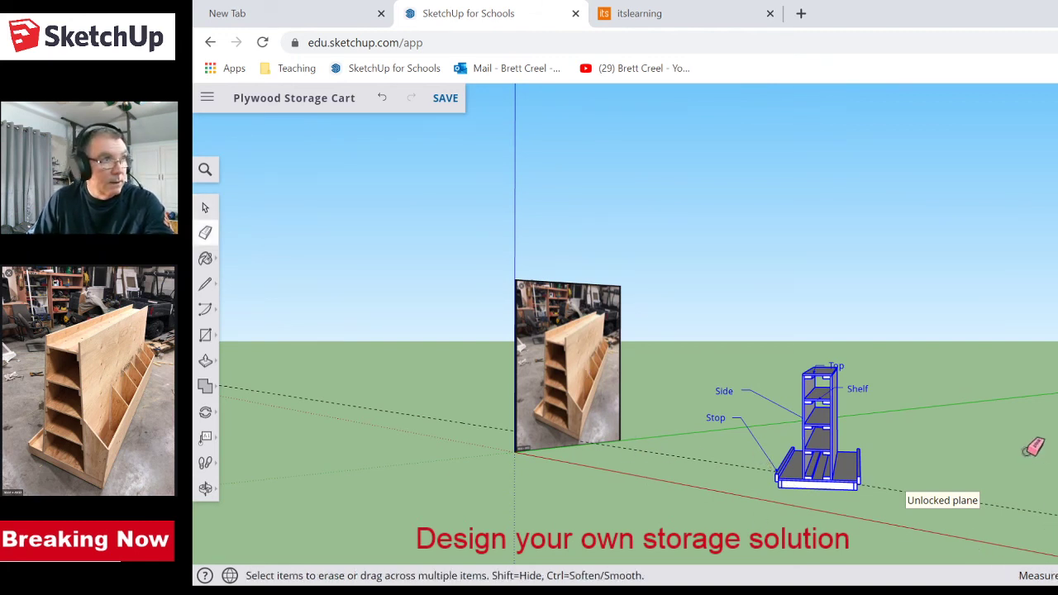
left_click(1013, 507)
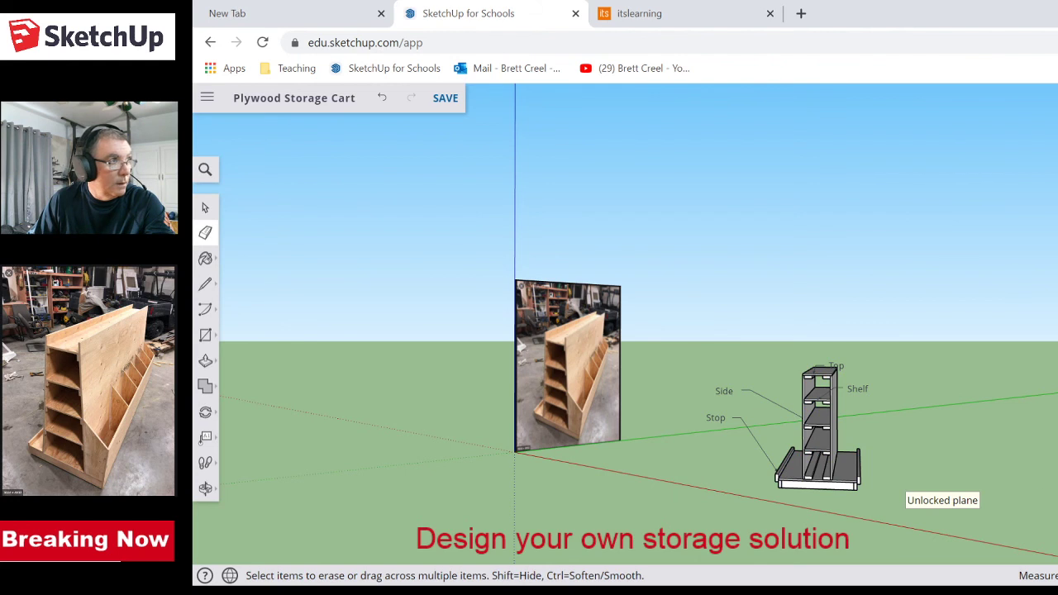
- Create filled 3D text with the owner's name followed by "Plywood Storage Solution", 1' high with 6" extrusion, and place it beside the cart
scroll(1013, 507, "down", 2)
scroll(1004, 514, "down", 1)
scroll(1004, 514, "up", 2)
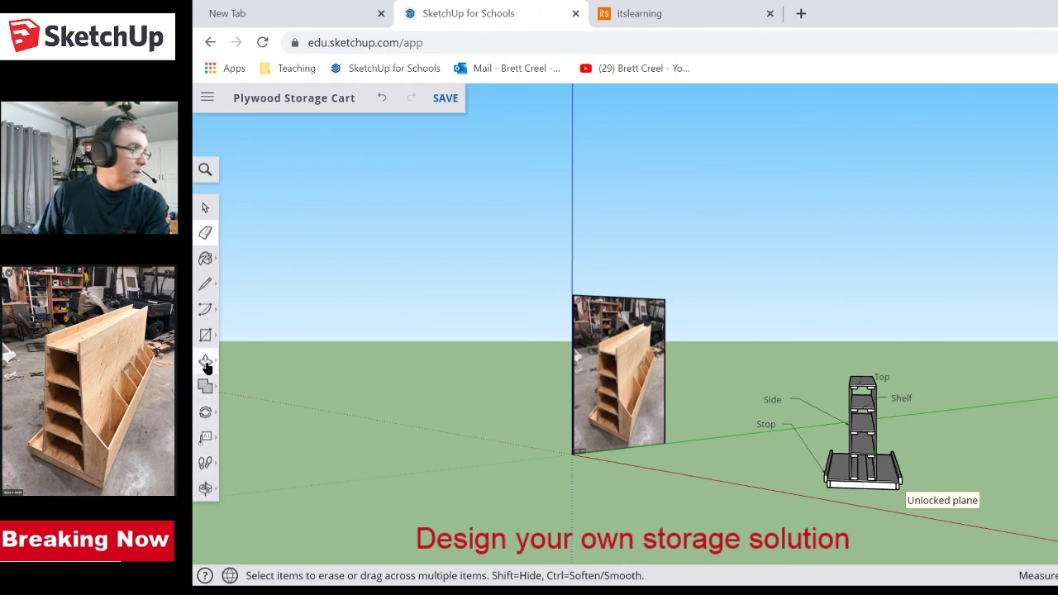
left_click(207, 414)
left_click(253, 412)
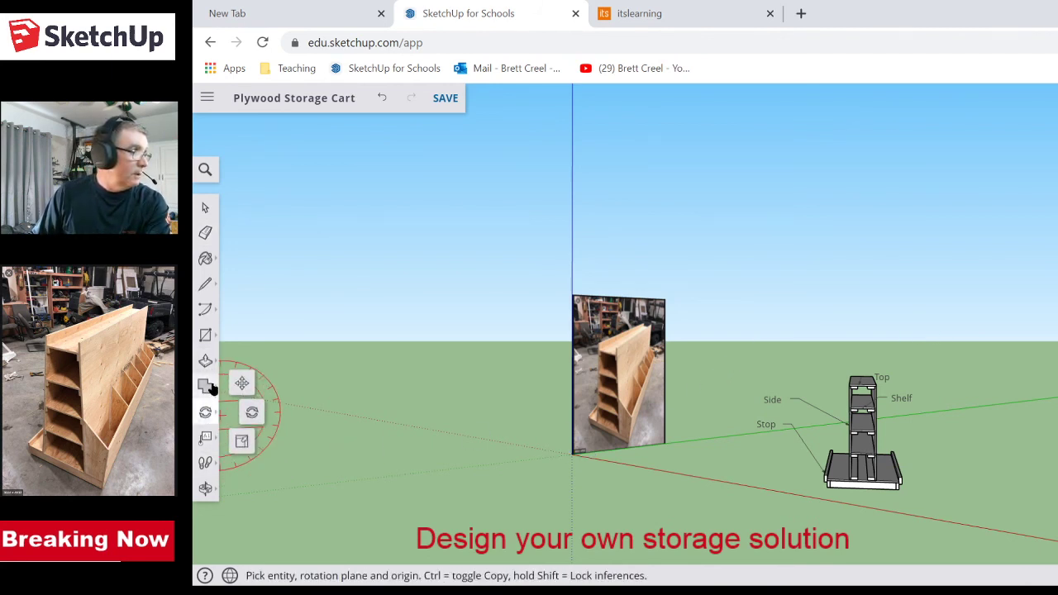
left_click(205, 362)
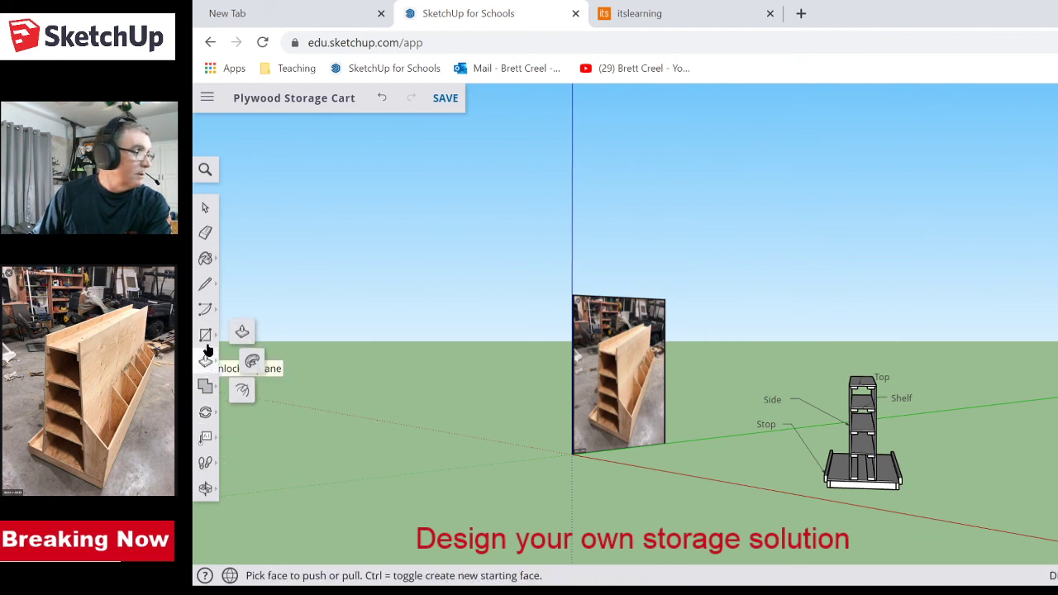
left_click(205, 335)
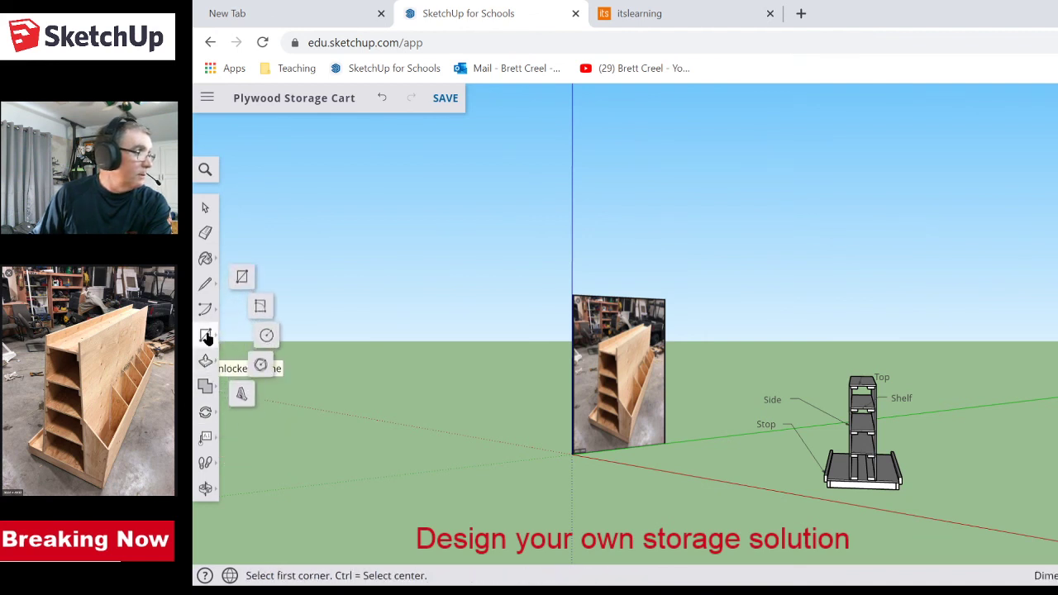
left_click(239, 394)
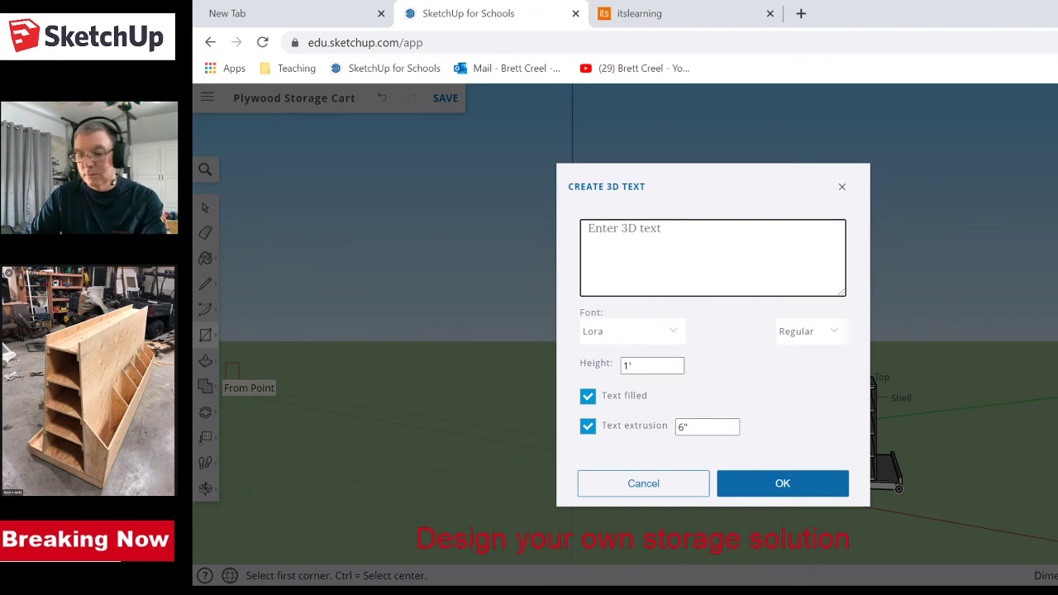
type("M")
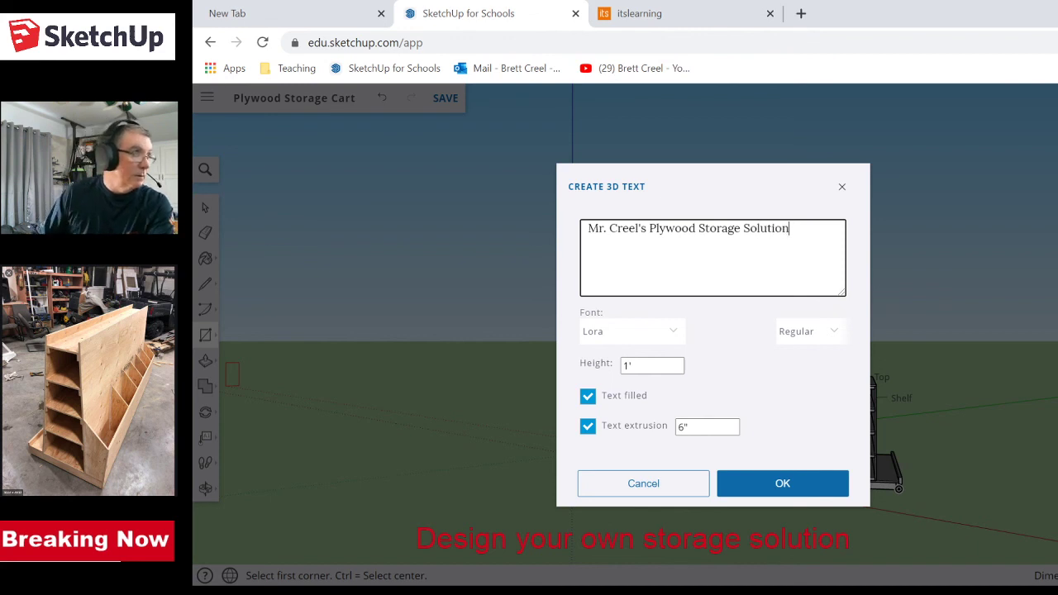
left_click(789, 484)
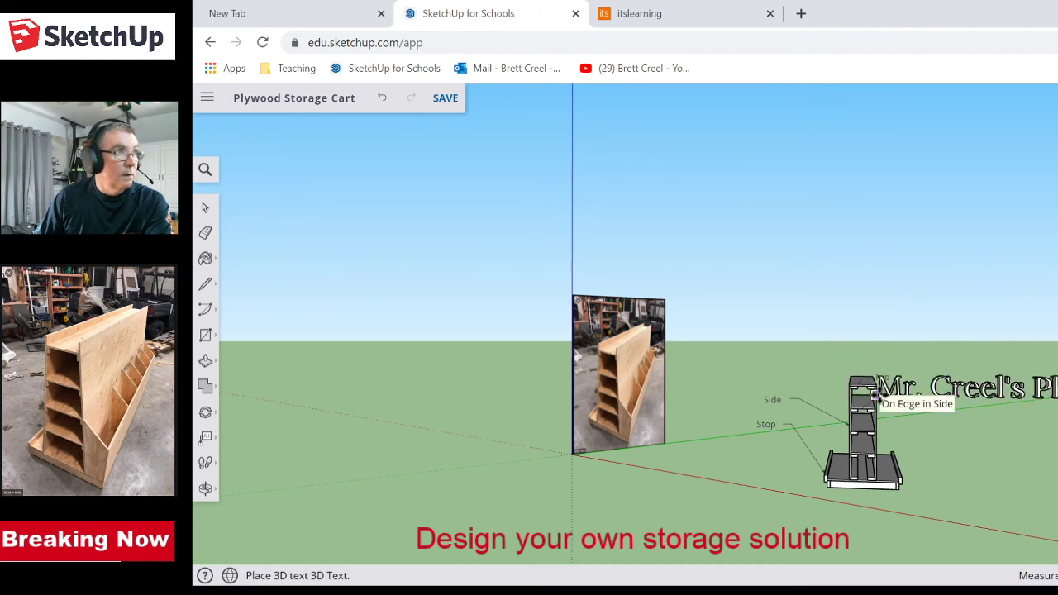
left_click(875, 395)
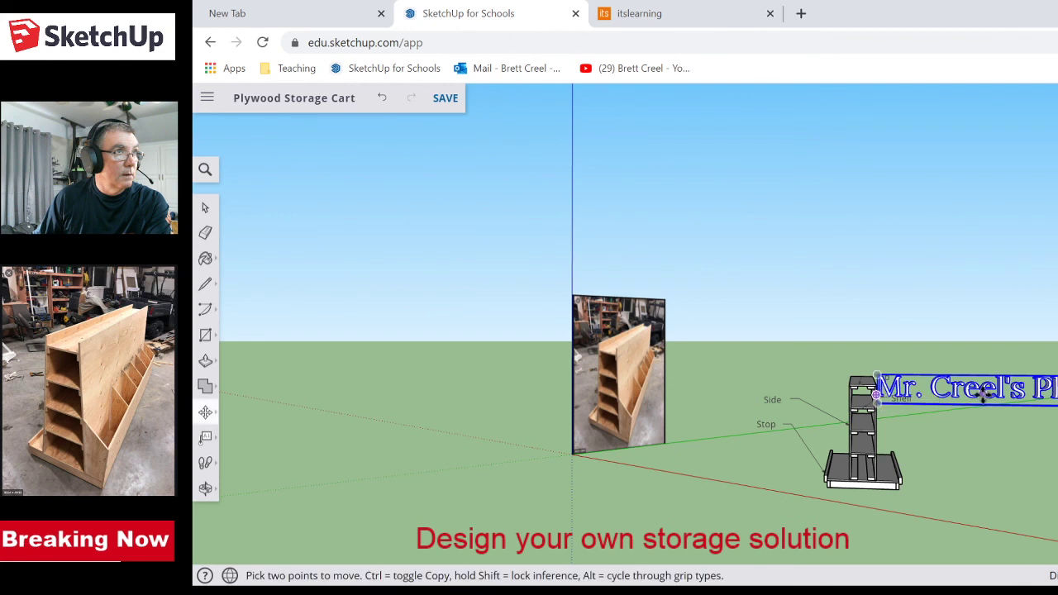
- Move the 3D title text down and forward so it sits in front of the cart
left_click(877, 374)
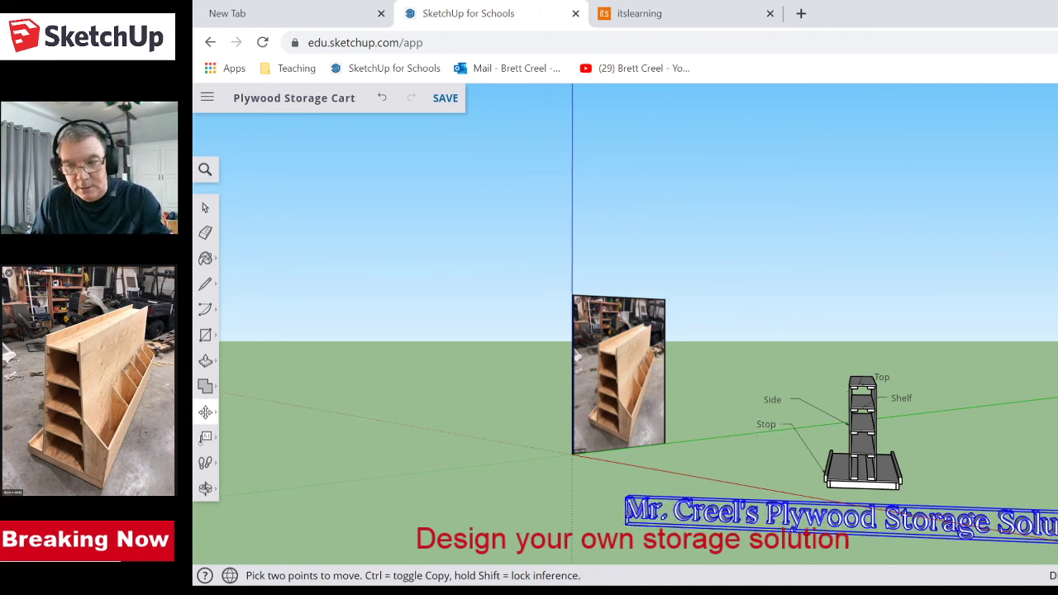
middle_click_drag(1043, 459, 931, 455)
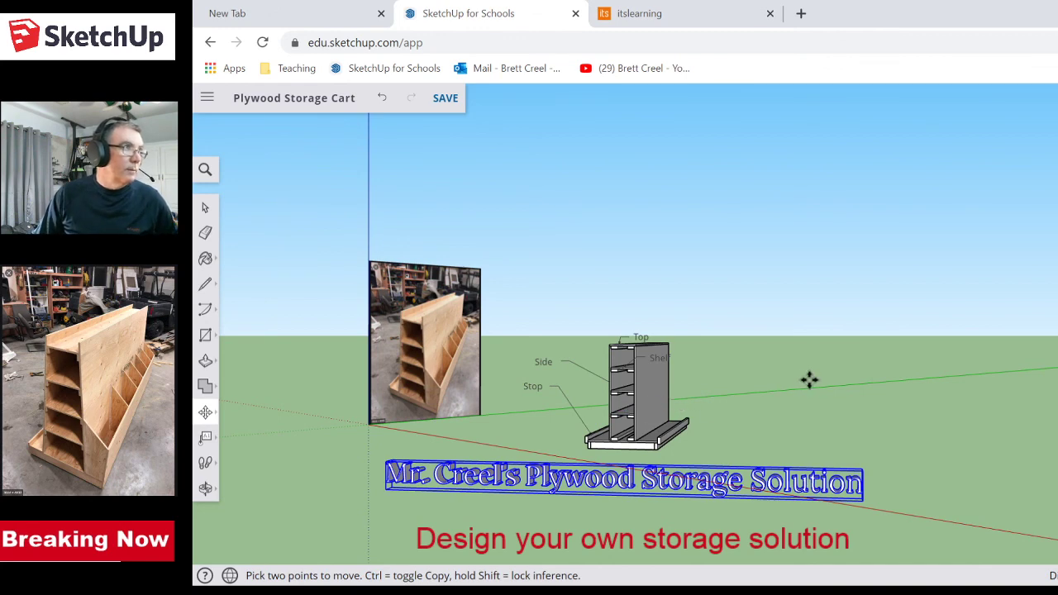
middle_click_drag(813, 380, 875, 373)
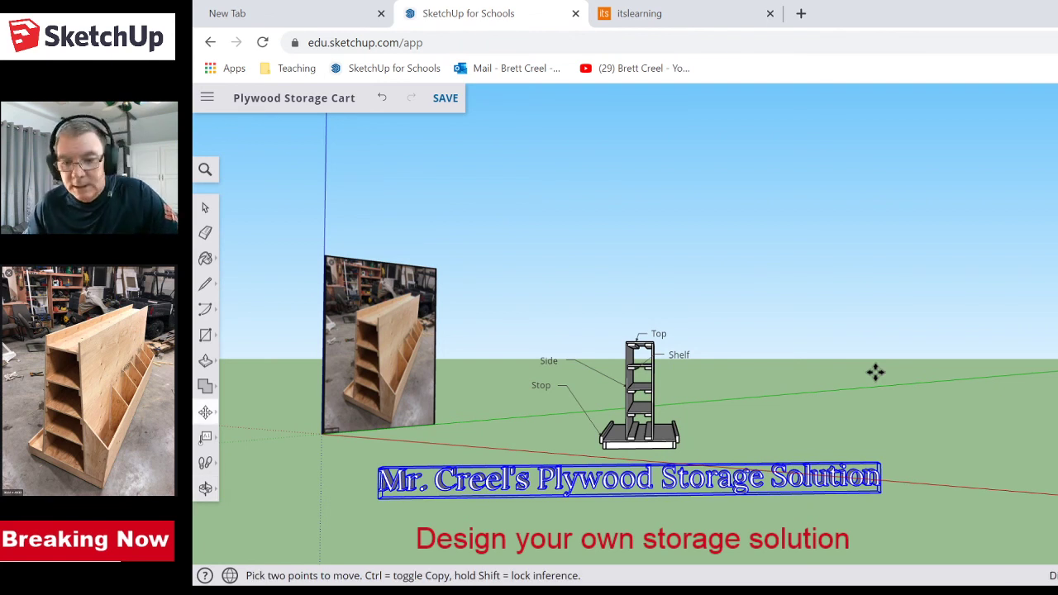